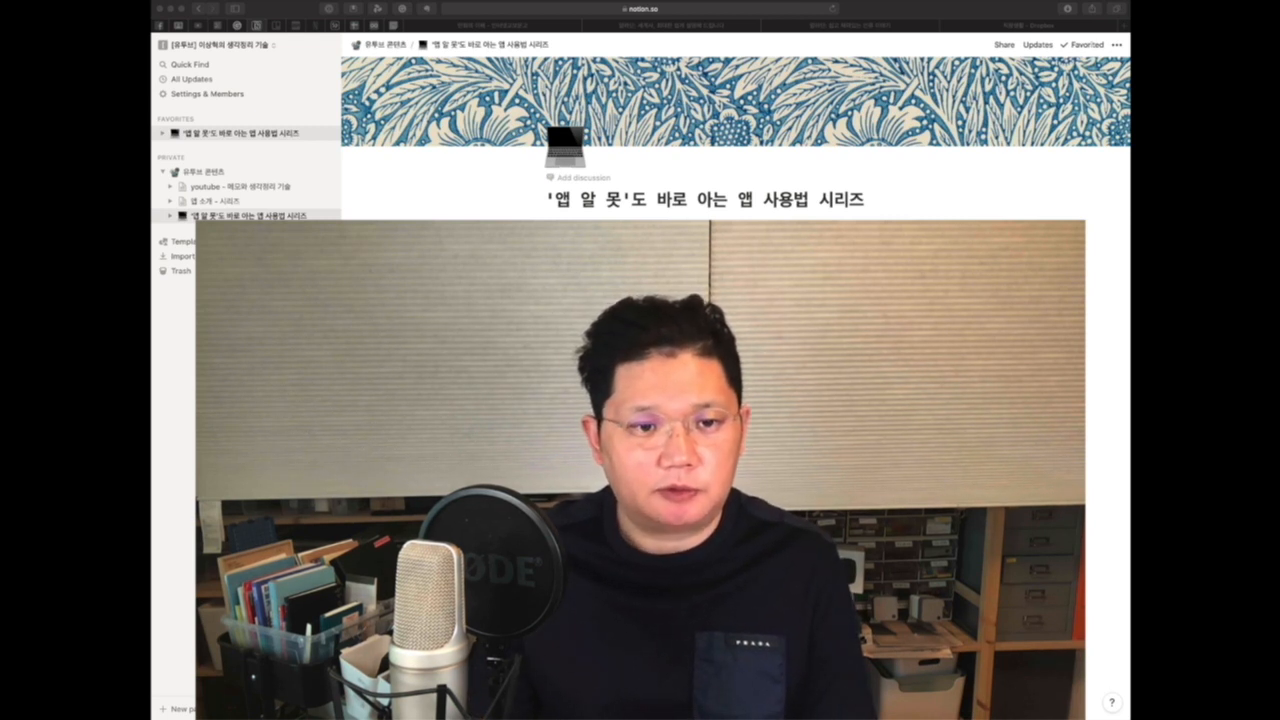
Step: Open the '앱 알 못'도 바로 아는 앱 사용법 시리즈 page preview and scroll through its episode outline
{"action": "left_click", "coordinate": [620, 360]}
{"action": "left_click", "coordinate": [620, 360]}
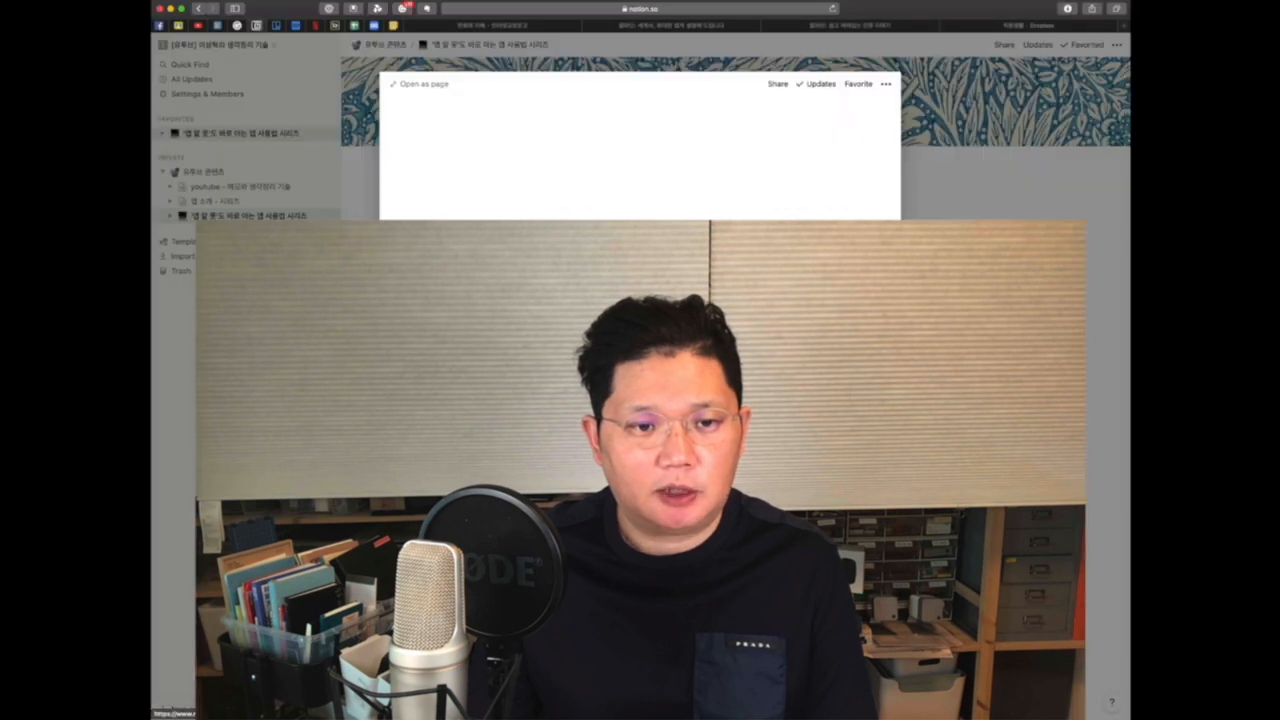
{"action": "scroll", "coordinate": [582, 426], "scroll_direction": "down", "scroll_amount": 3}
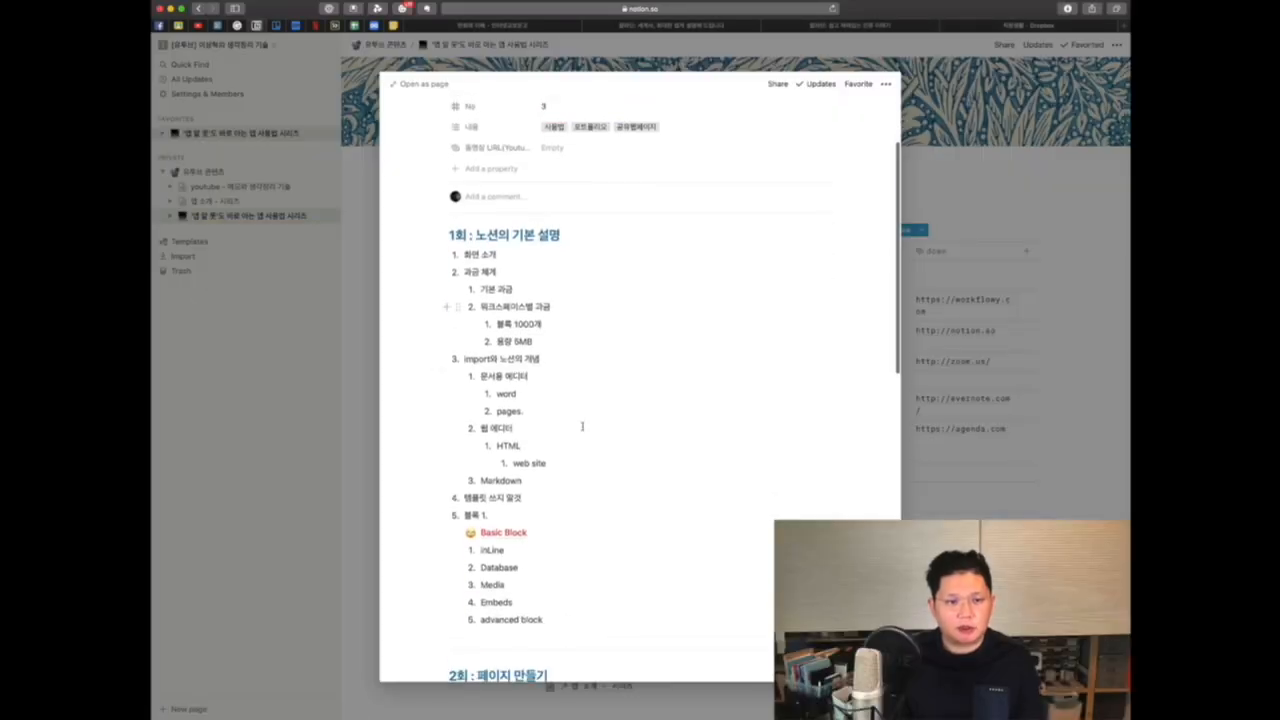
{"action": "scroll", "coordinate": [582, 426], "scroll_direction": "down", "scroll_amount": 8}
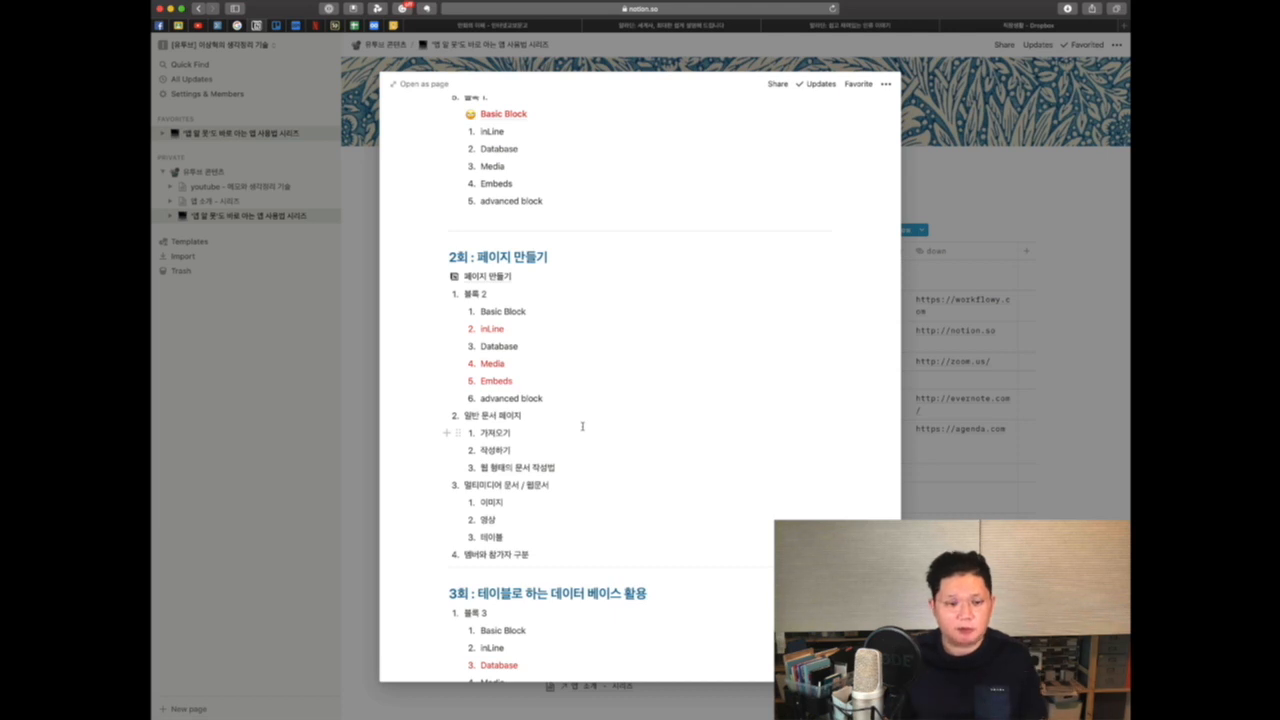
{"action": "scroll", "coordinate": [582, 426], "scroll_direction": "down", "scroll_amount": 5}
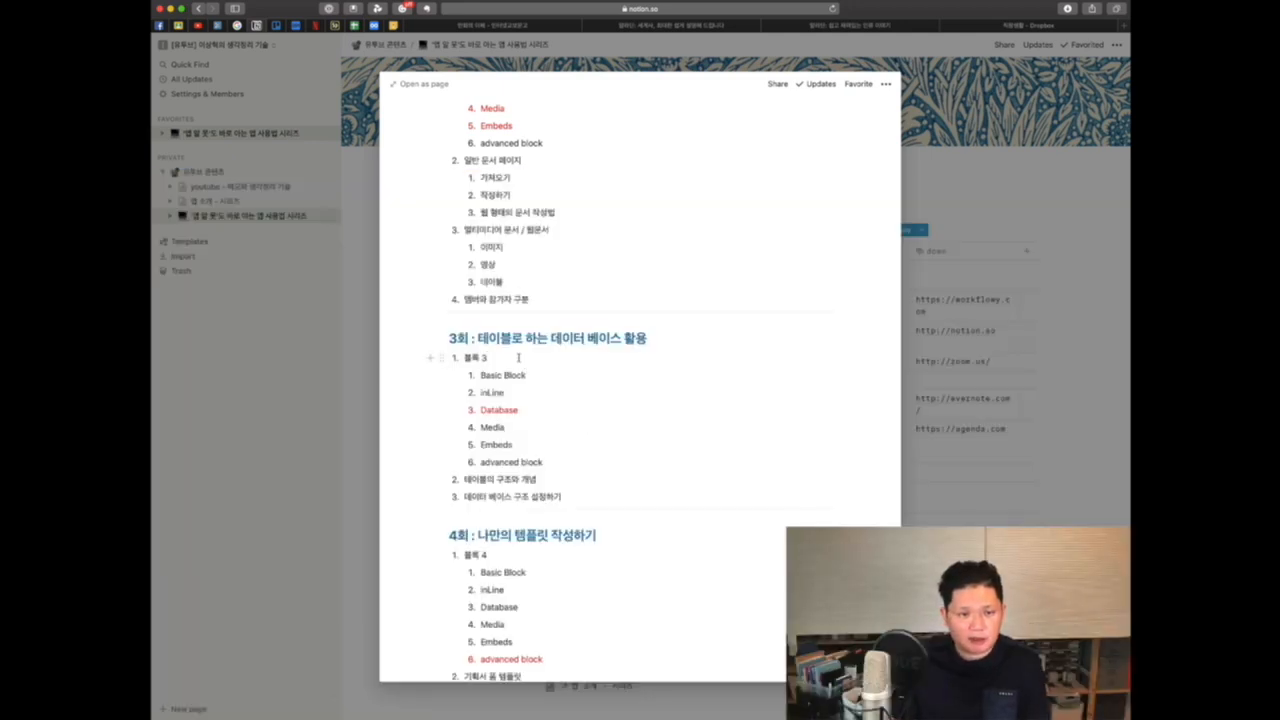
Step: Insert a new line under the 3회 heading with the text 테스트 문서 - 테이블
{"action": "left_click", "coordinate": [518, 357]}
{"action": "key", "text": "Return"}
{"action": "key", "text": "Tab"}
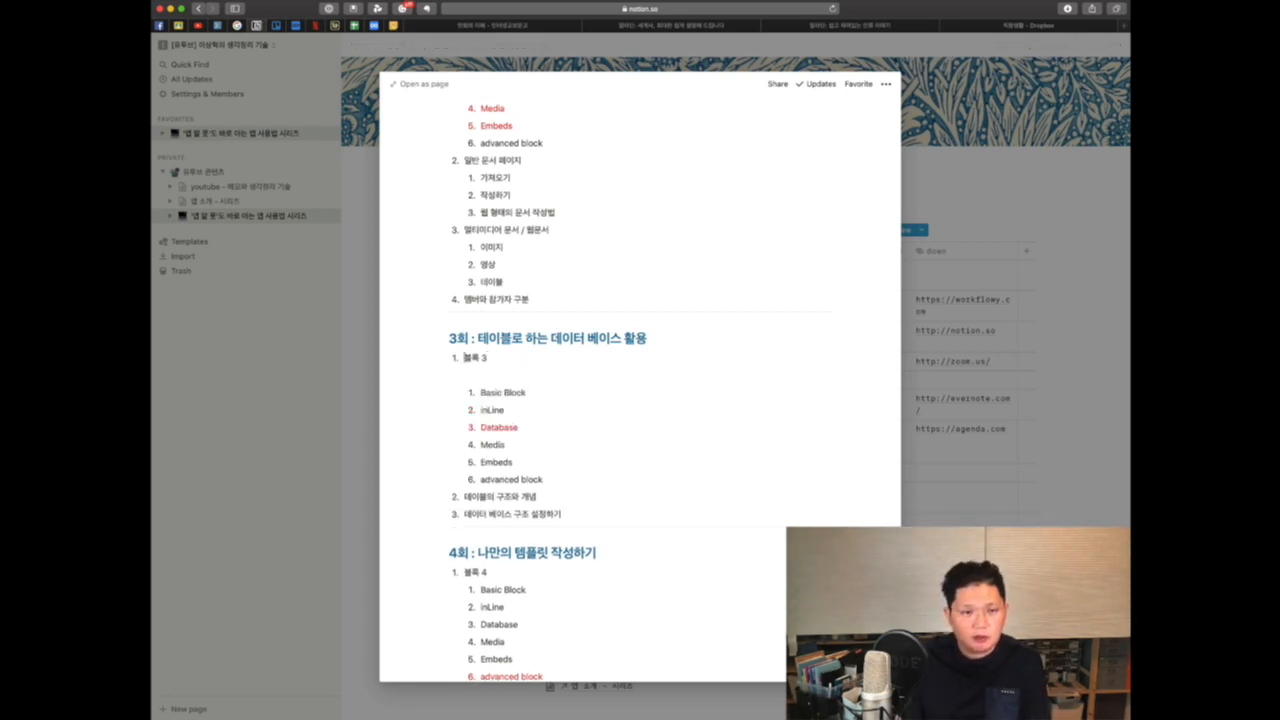
{"action": "key", "text": "Return"}
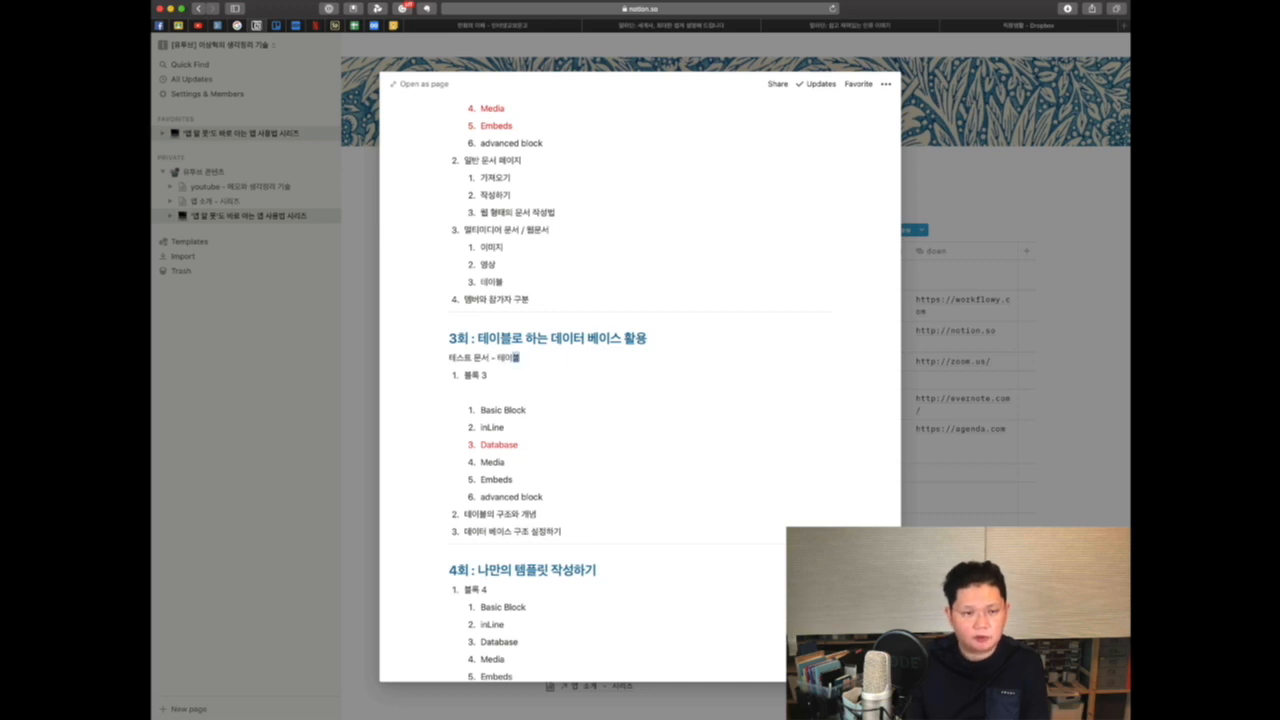
Step: Select the 테스트 문서 - 테이블 text and turn it into a page
{"action": "key", "text": "shift+Left"}
{"action": "key", "text": "shift+Left"}
{"action": "key", "text": "shift+Left"}
{"action": "key", "text": "shift+Left"}
{"action": "key", "text": "shift+Left"}
{"action": "key", "text": "shift+Left"}
{"action": "key", "text": "shift+Left"}
{"action": "key", "text": "shift+Left"}
{"action": "key", "text": "shift+Left"}
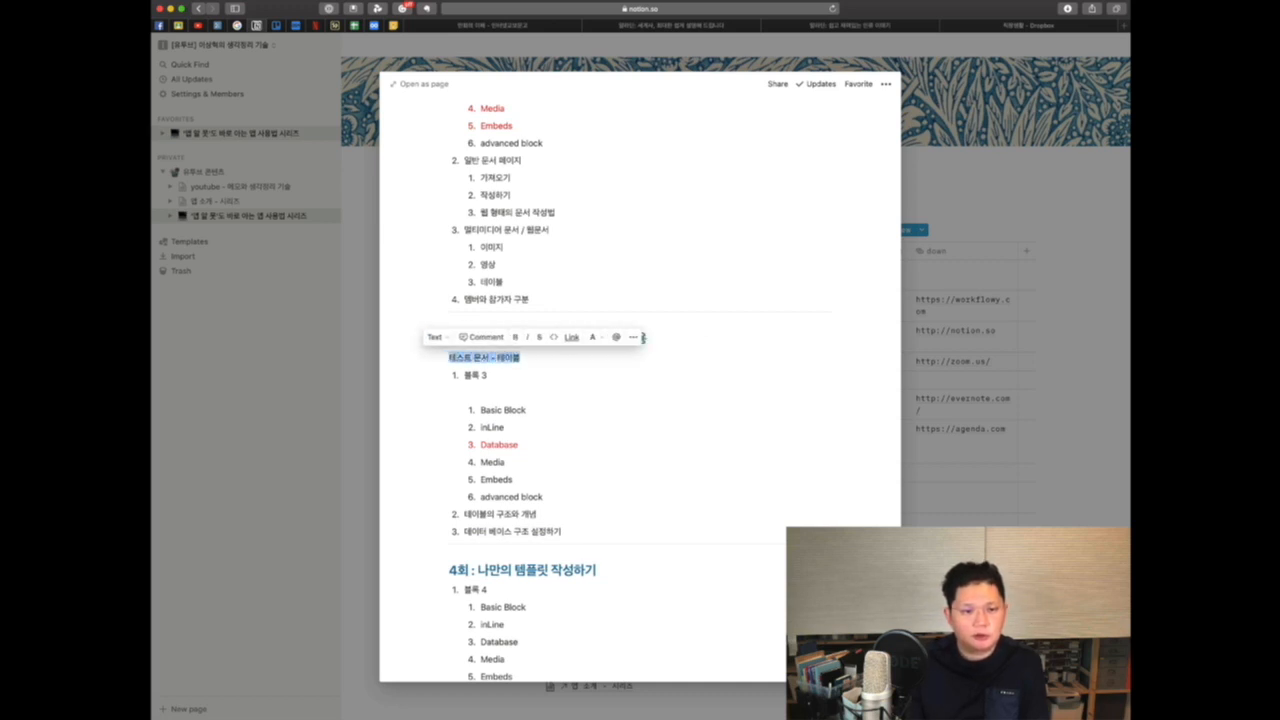
{"action": "left_click", "coordinate": [434, 337]}
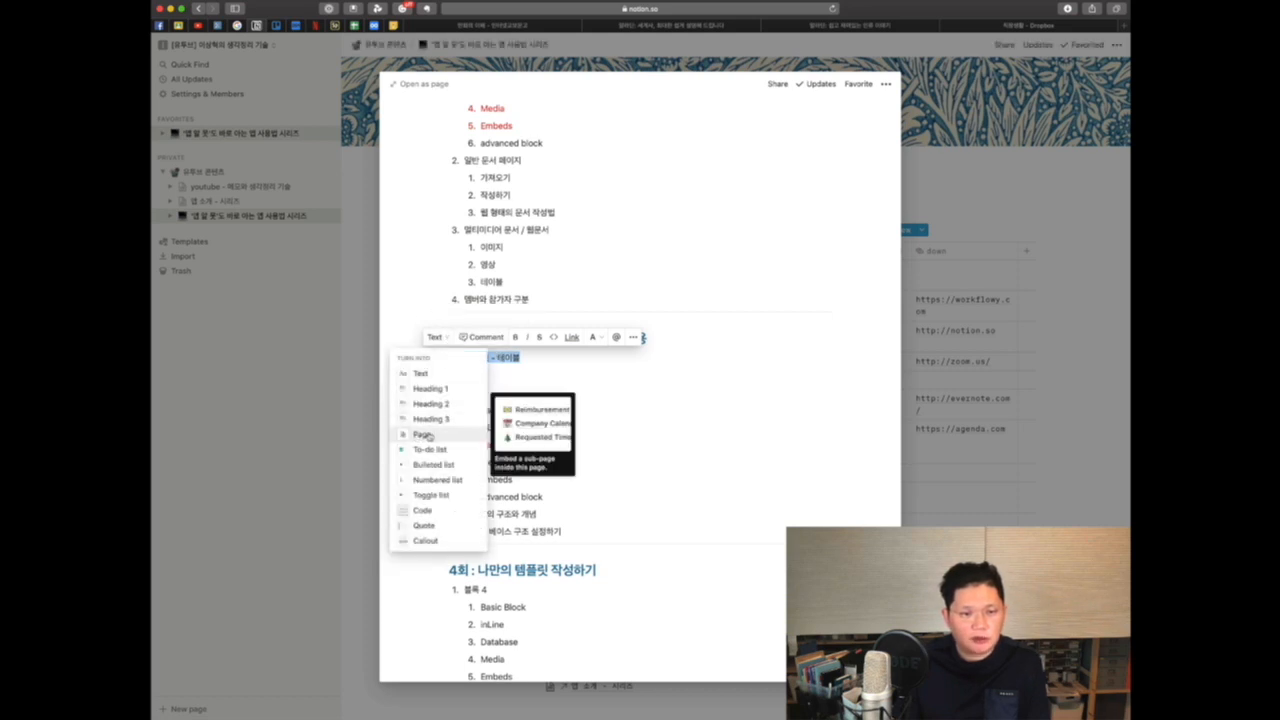
{"action": "left_click", "coordinate": [422, 435]}
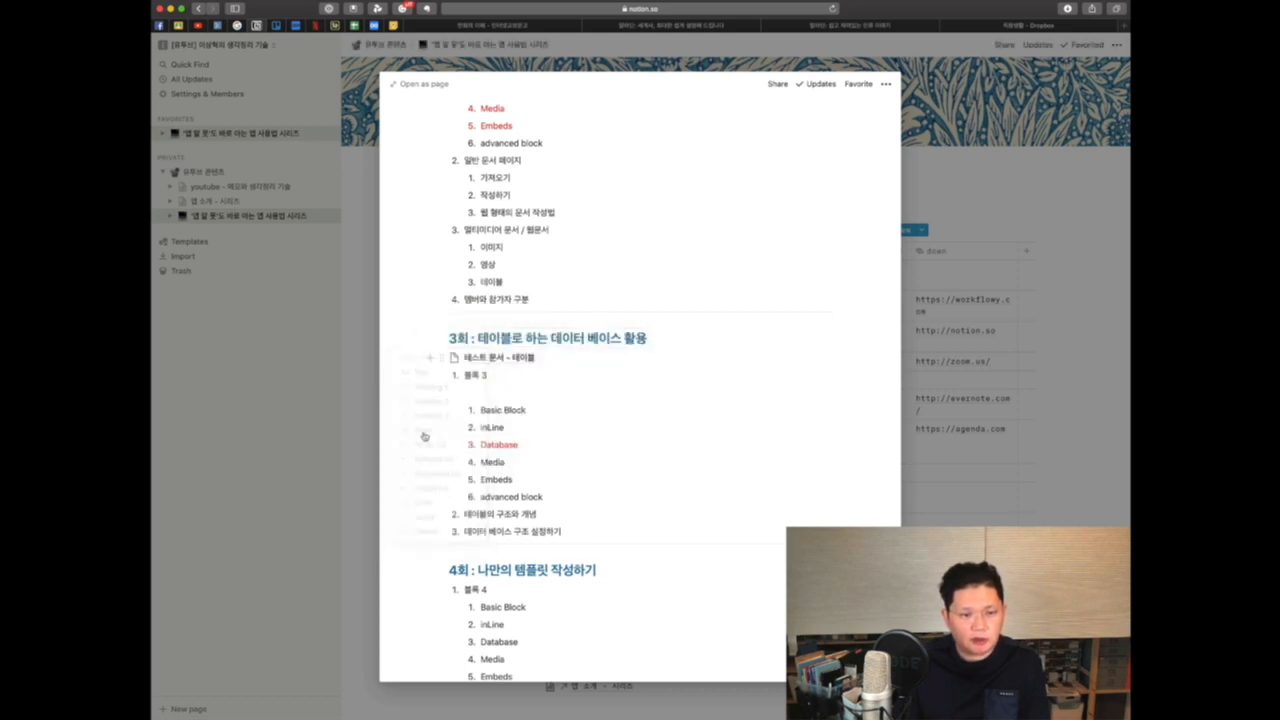
Step: Open the new 테스트 문서 - 테이블 page and start it as a Table database
{"action": "left_click", "coordinate": [504, 359]}
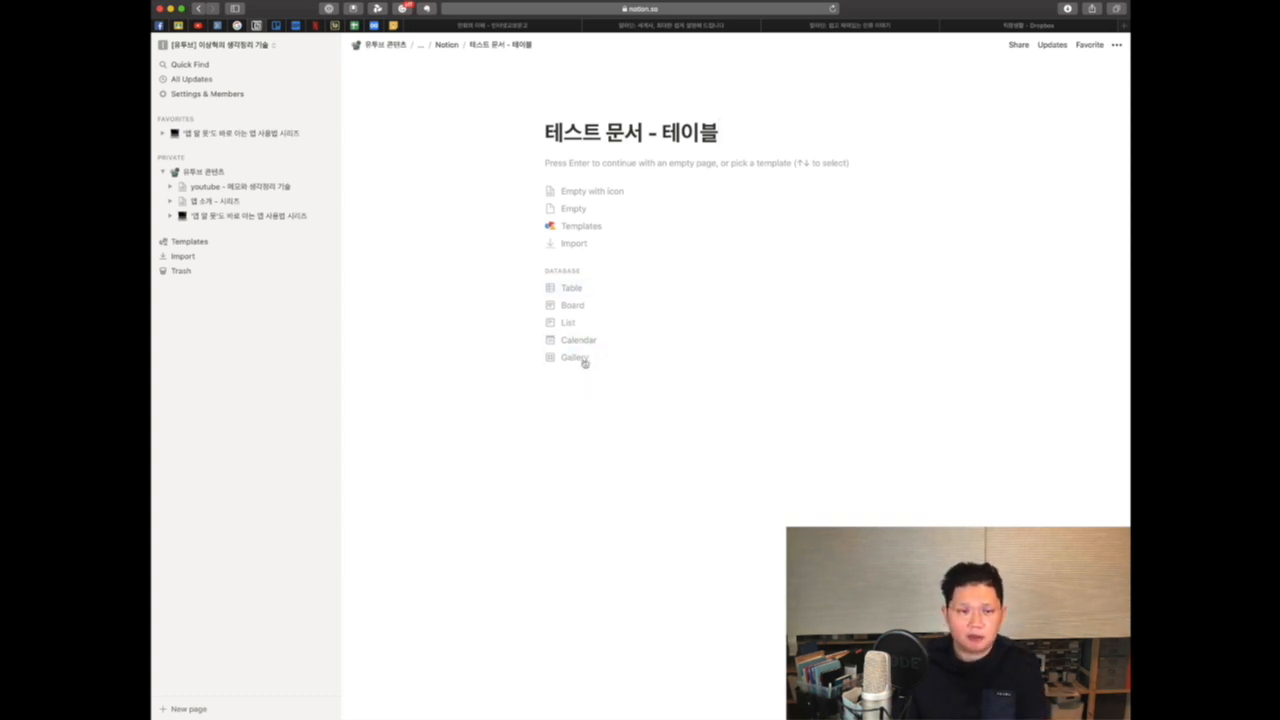
{"action": "left_click", "coordinate": [569, 289]}
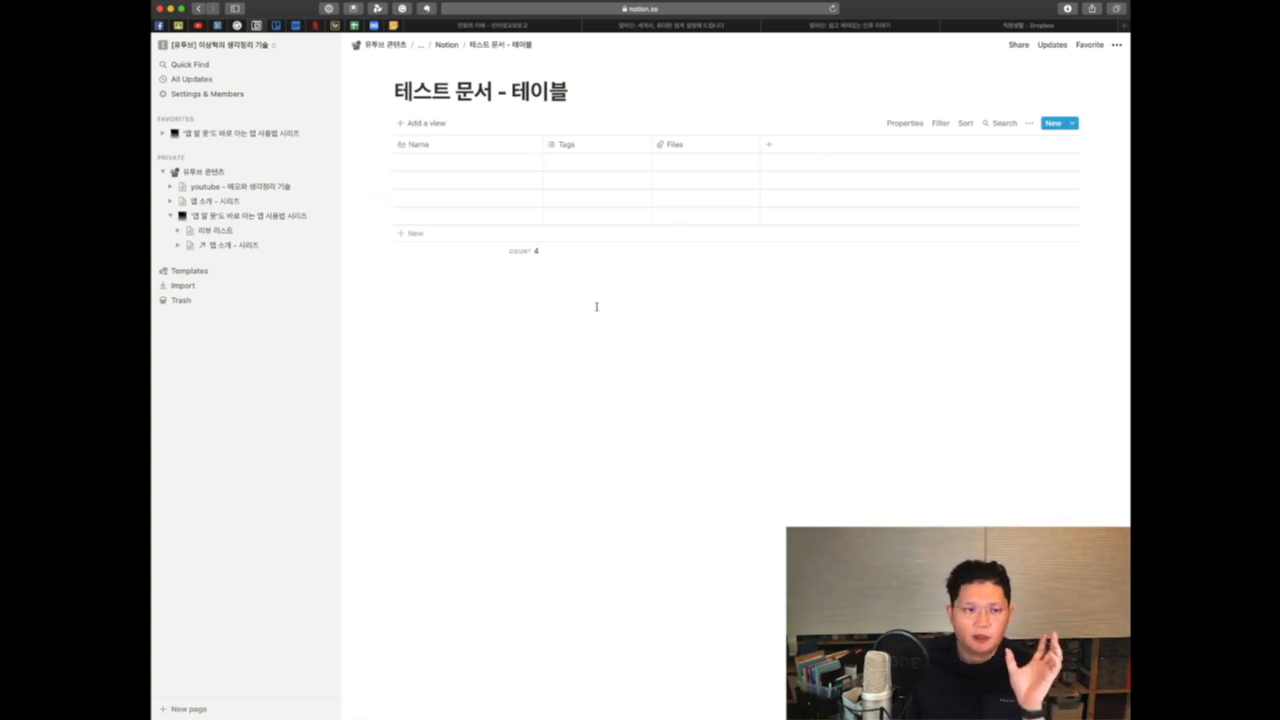
Step: Name the four table rows 1, 2, 3 and 4
{"action": "left_click", "coordinate": [412, 165]}
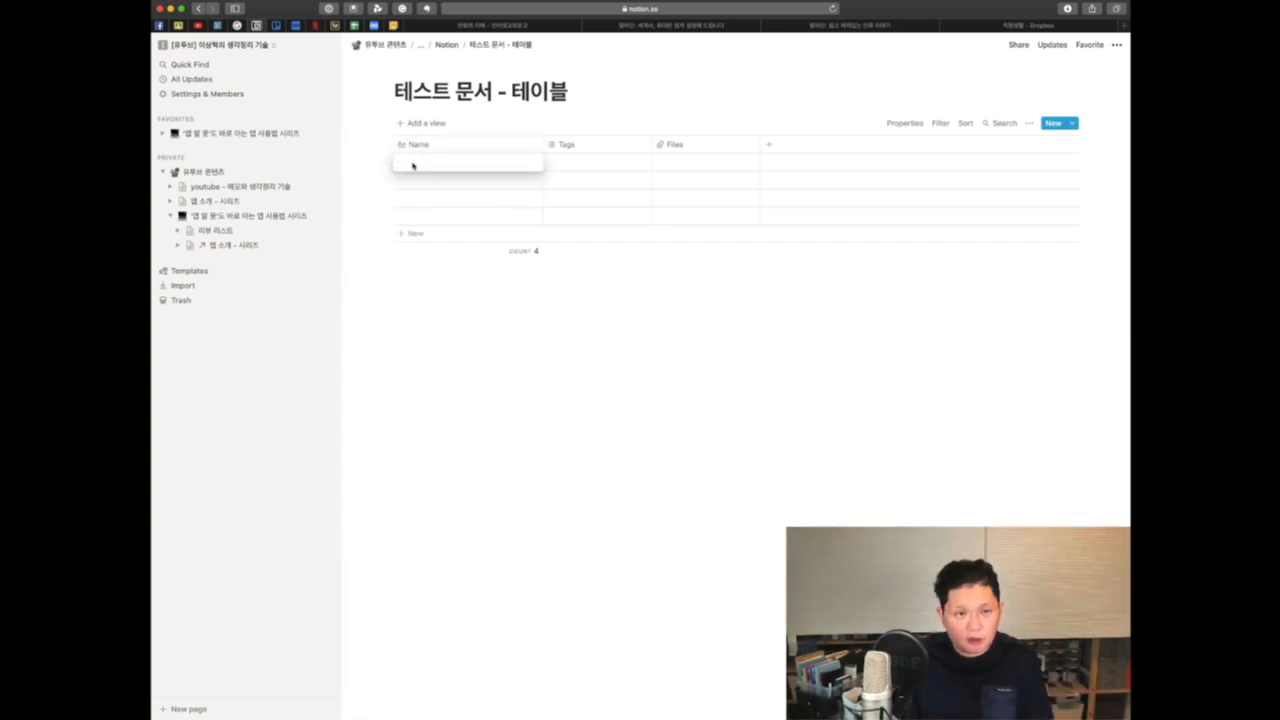
{"action": "type", "text": "t"}
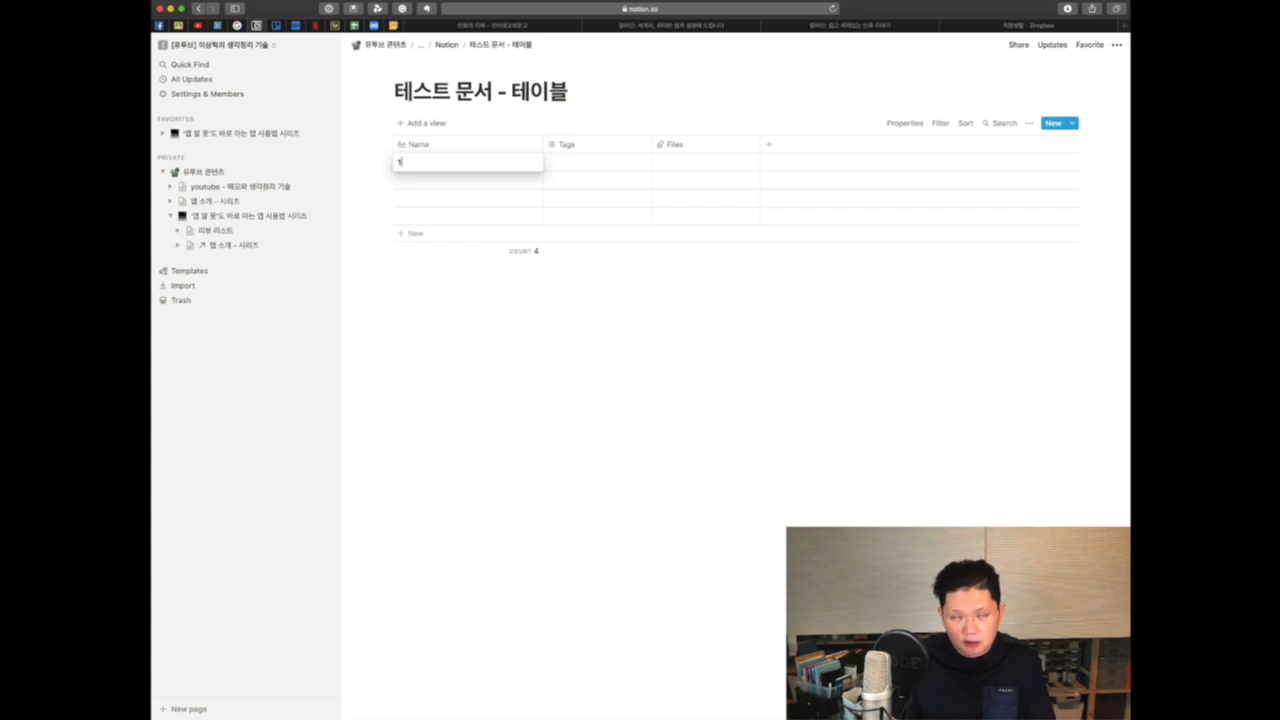
{"action": "left_click", "coordinate": [407, 181]}
{"action": "type", "text": "2"}
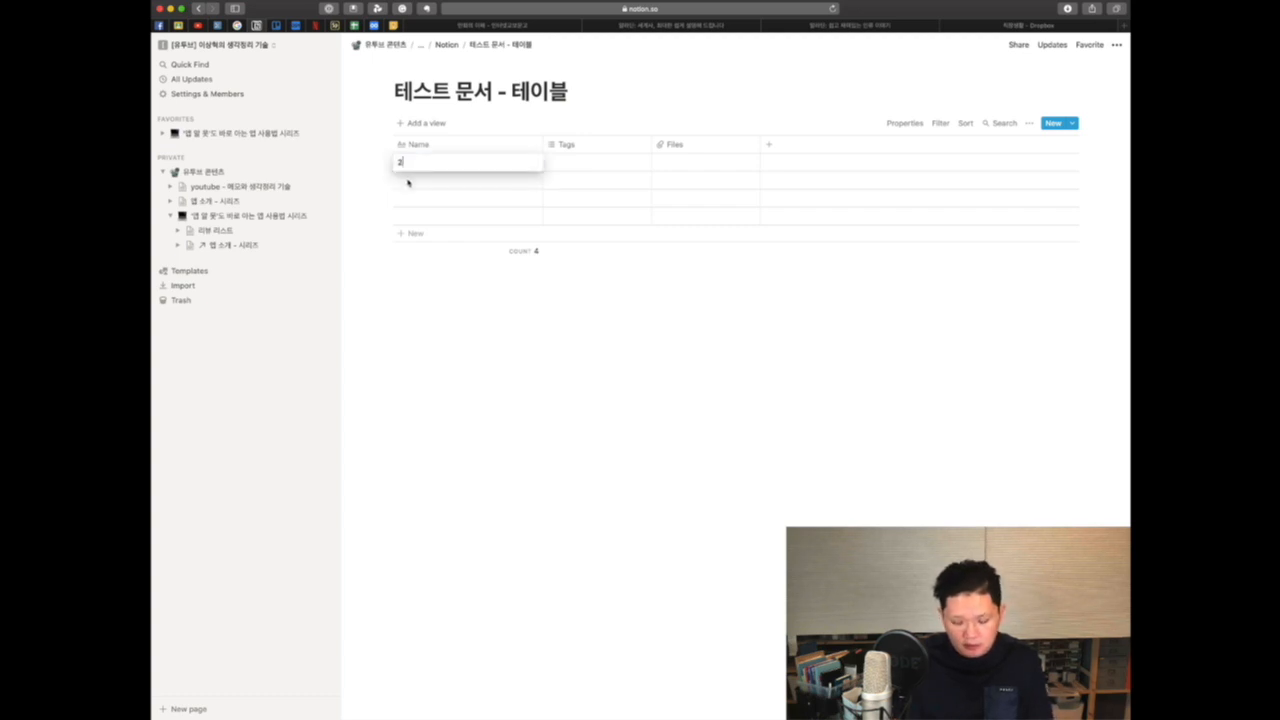
{"action": "left_click", "coordinate": [407, 182]}
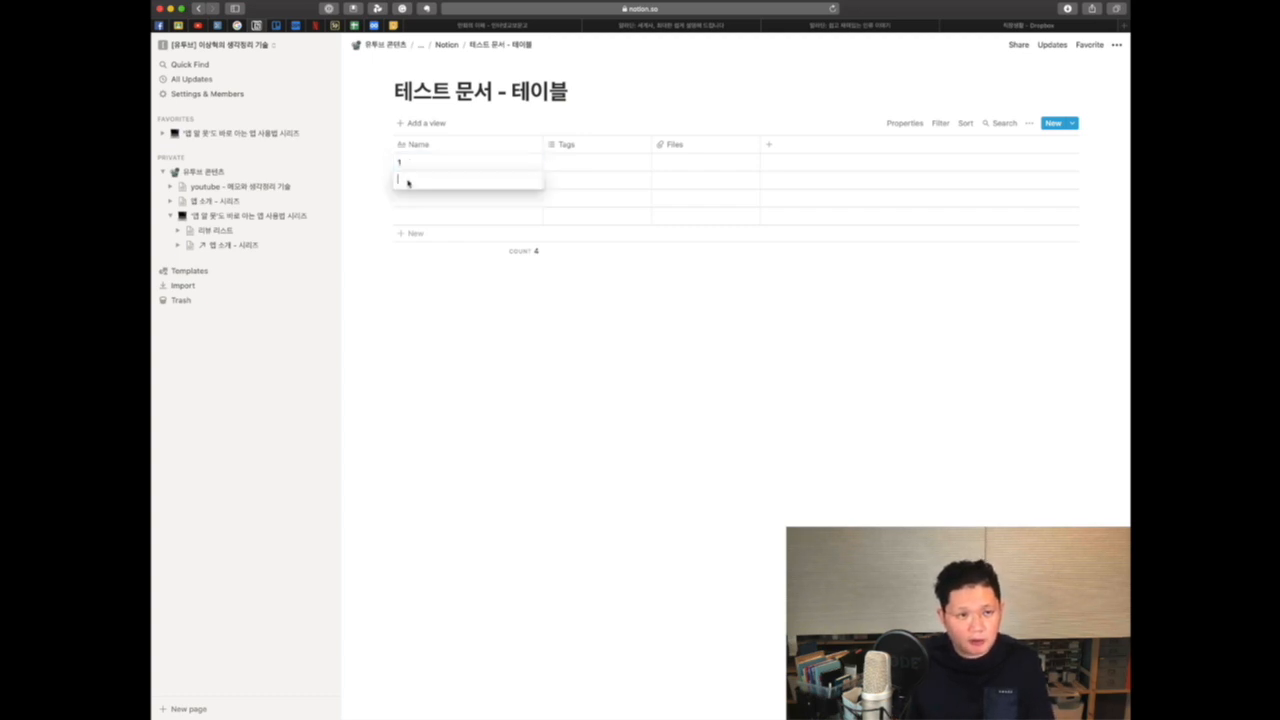
{"action": "left_click", "coordinate": [408, 197]}
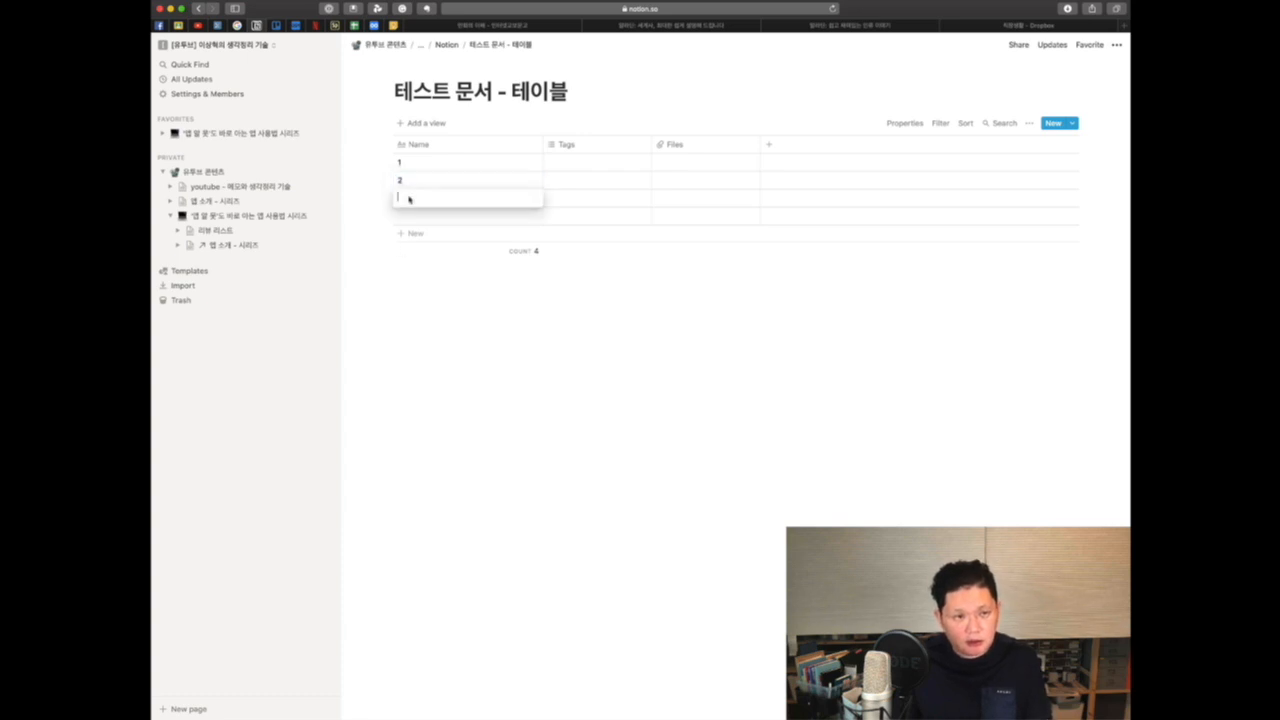
{"action": "left_click", "coordinate": [416, 218]}
{"action": "type", "text": "4"}
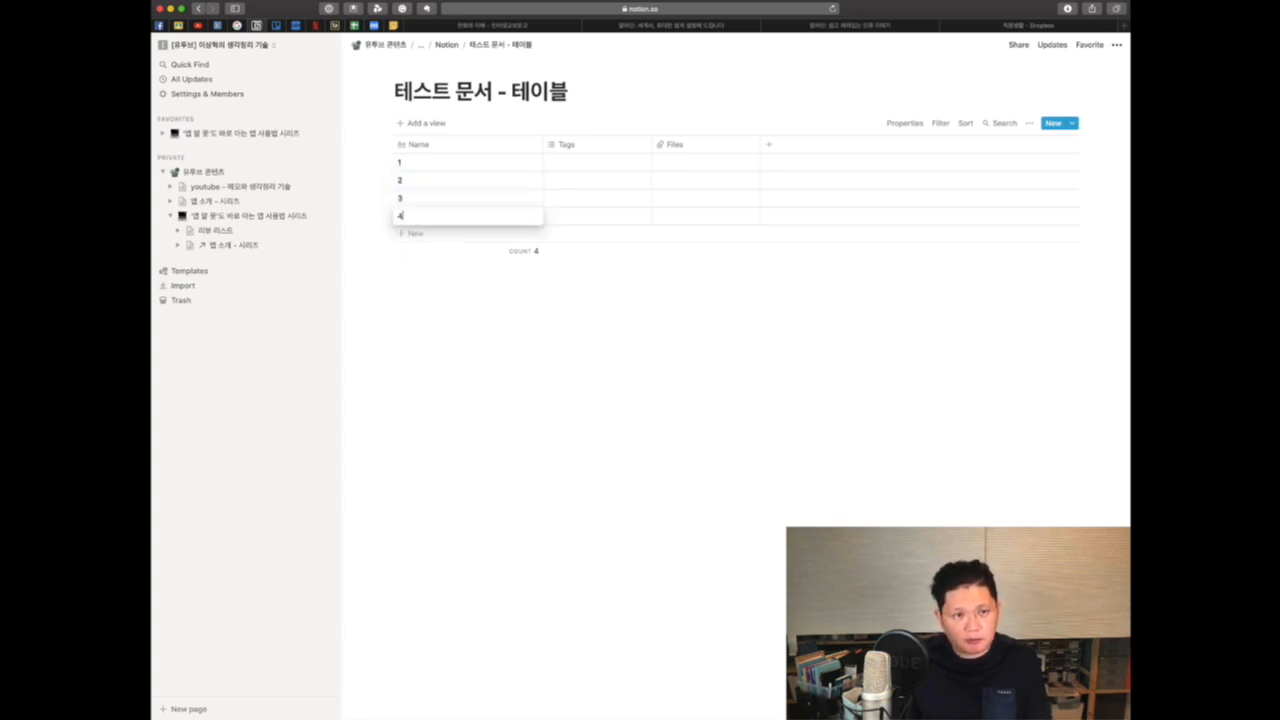
{"action": "key", "text": "Escape"}
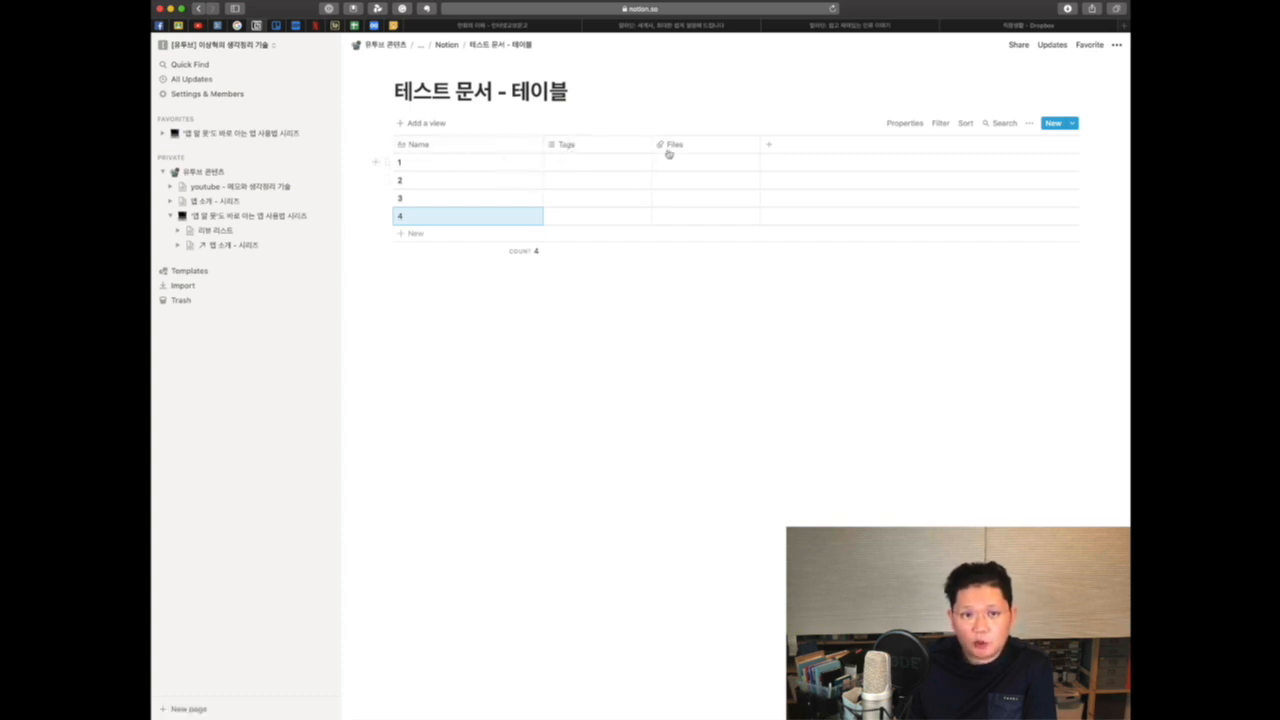
Step: Add a new Column property to the table and browse the available property types
{"action": "left_click", "coordinate": [769, 145]}
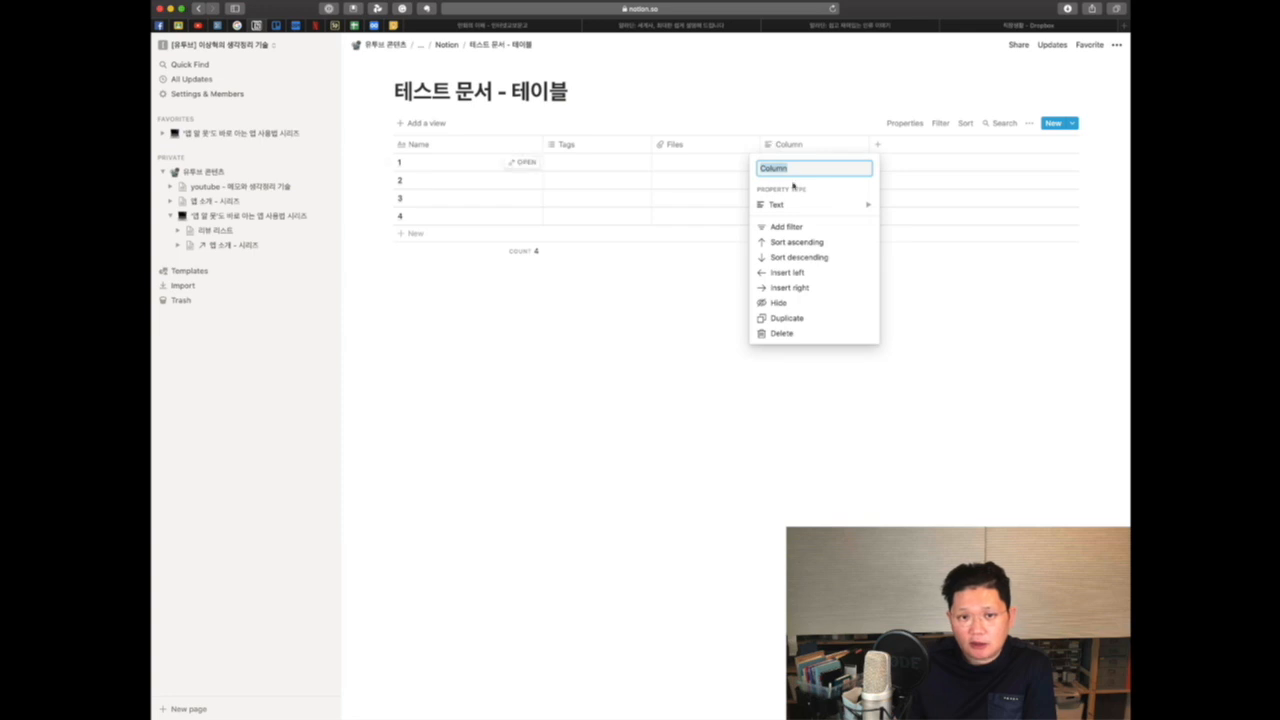
{"action": "mouse_move", "coordinate": [806, 205]}
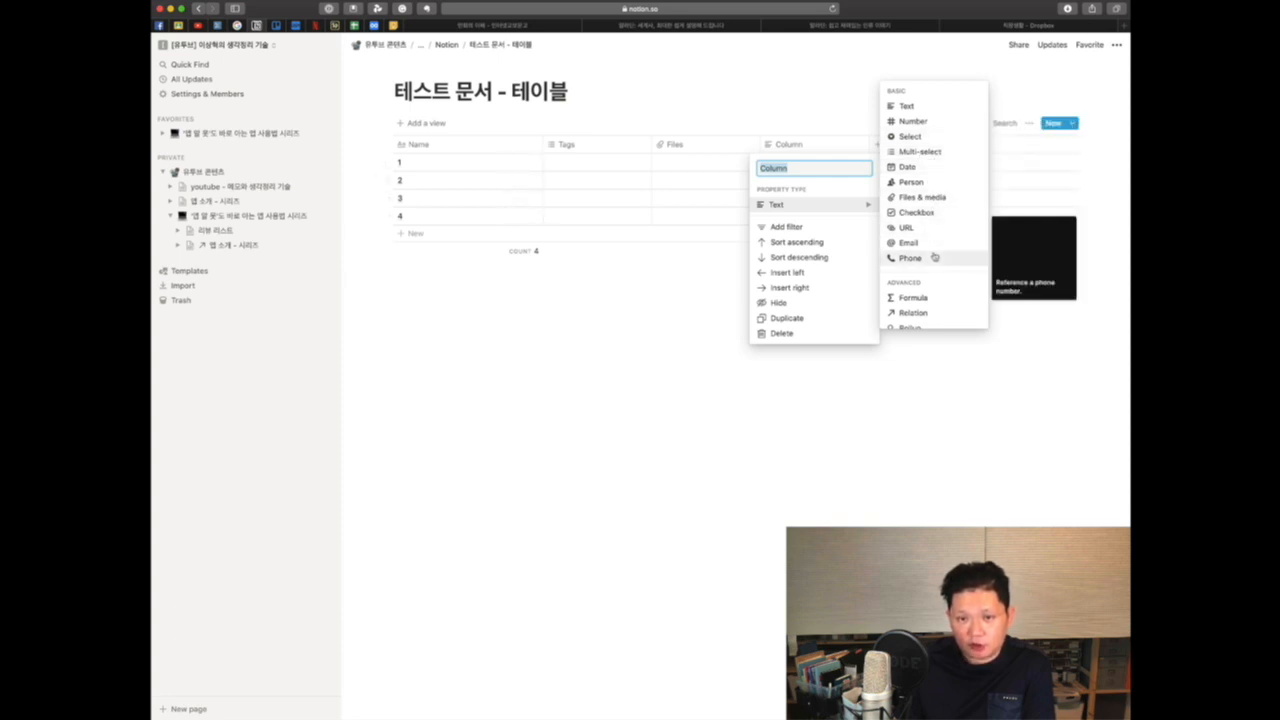
{"action": "scroll", "coordinate": [934, 258], "scroll_direction": "down", "scroll_amount": 2}
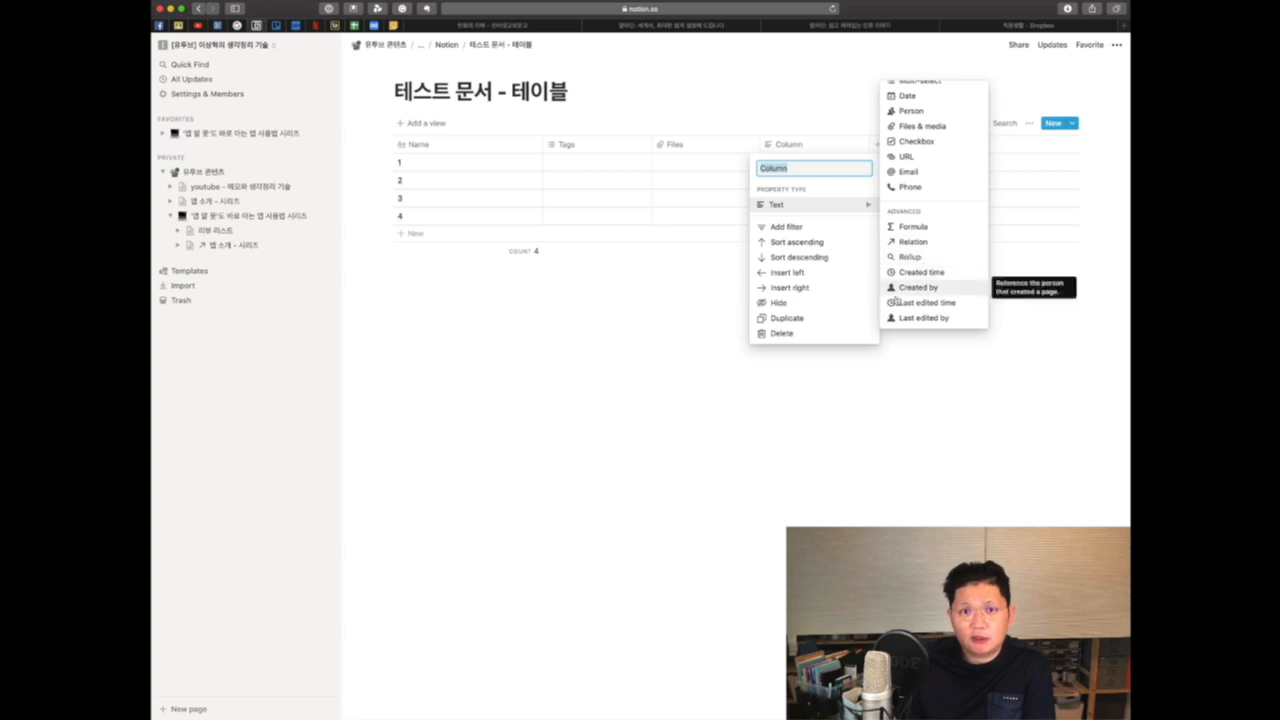
{"action": "left_click", "coordinate": [543, 329]}
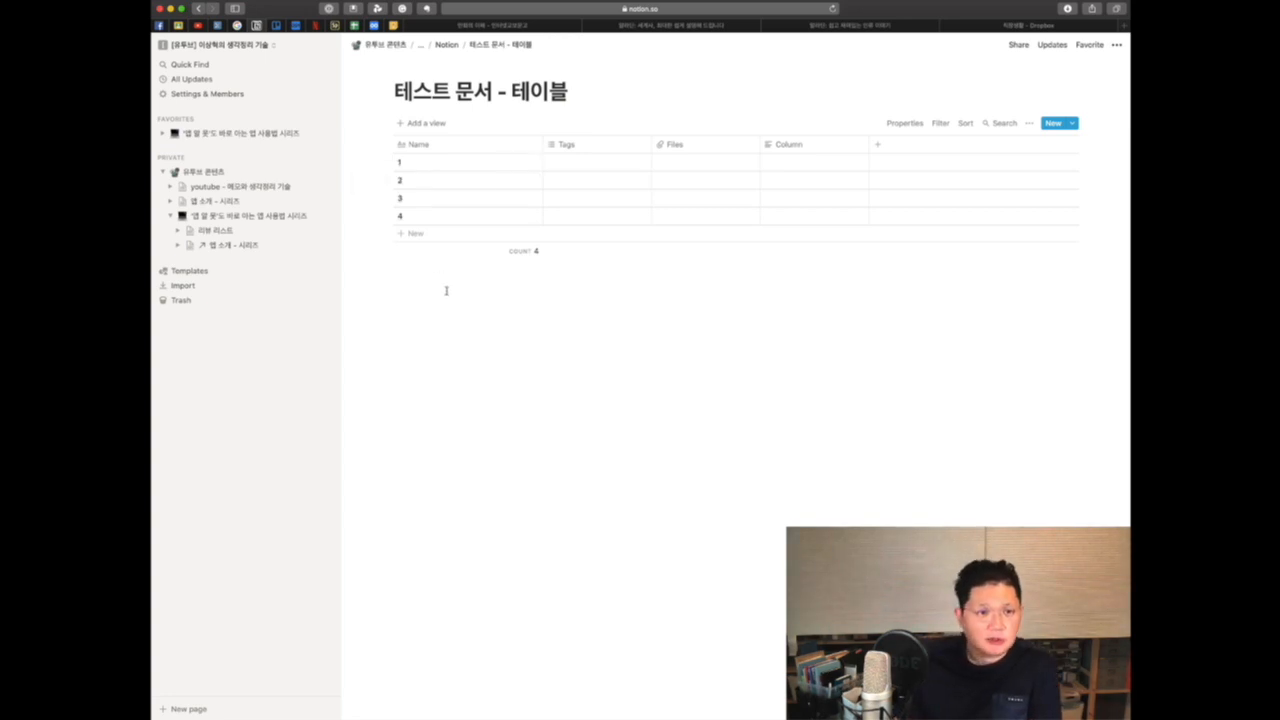
Step: Add a new List view to the database, comparing the view types offered
{"action": "left_click", "coordinate": [413, 124]}
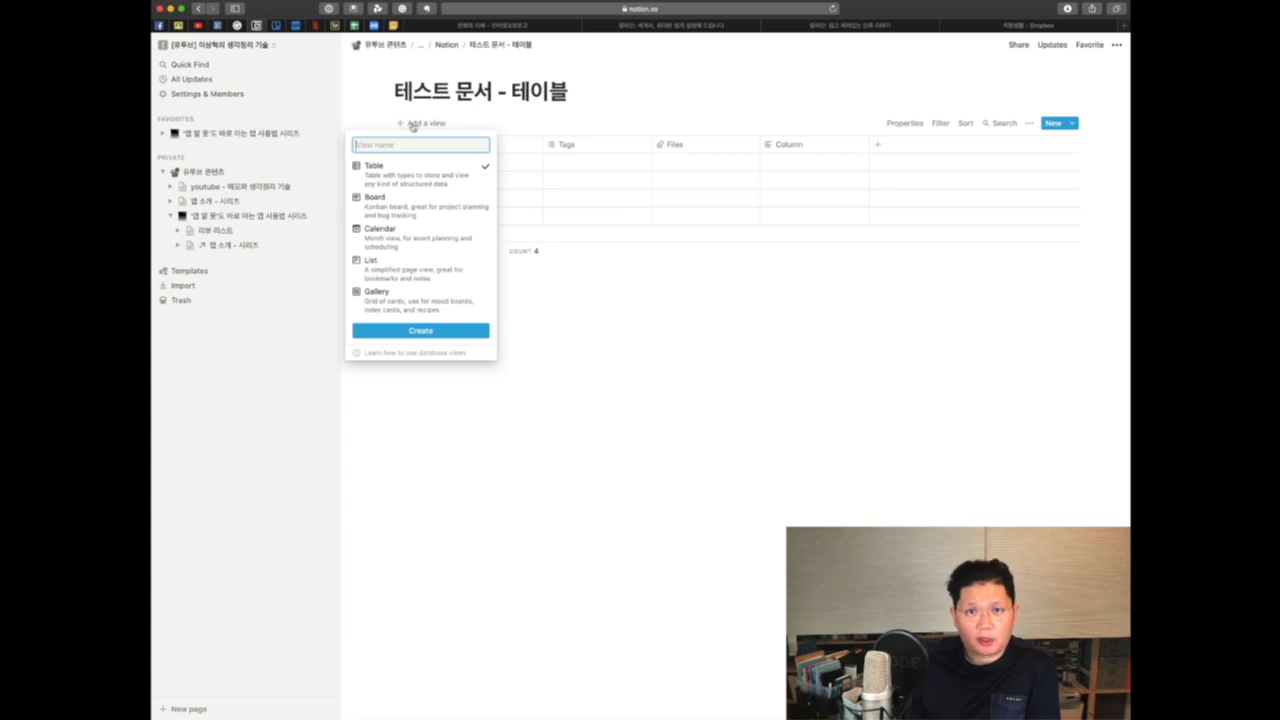
{"action": "mouse_move", "coordinate": [428, 208]}
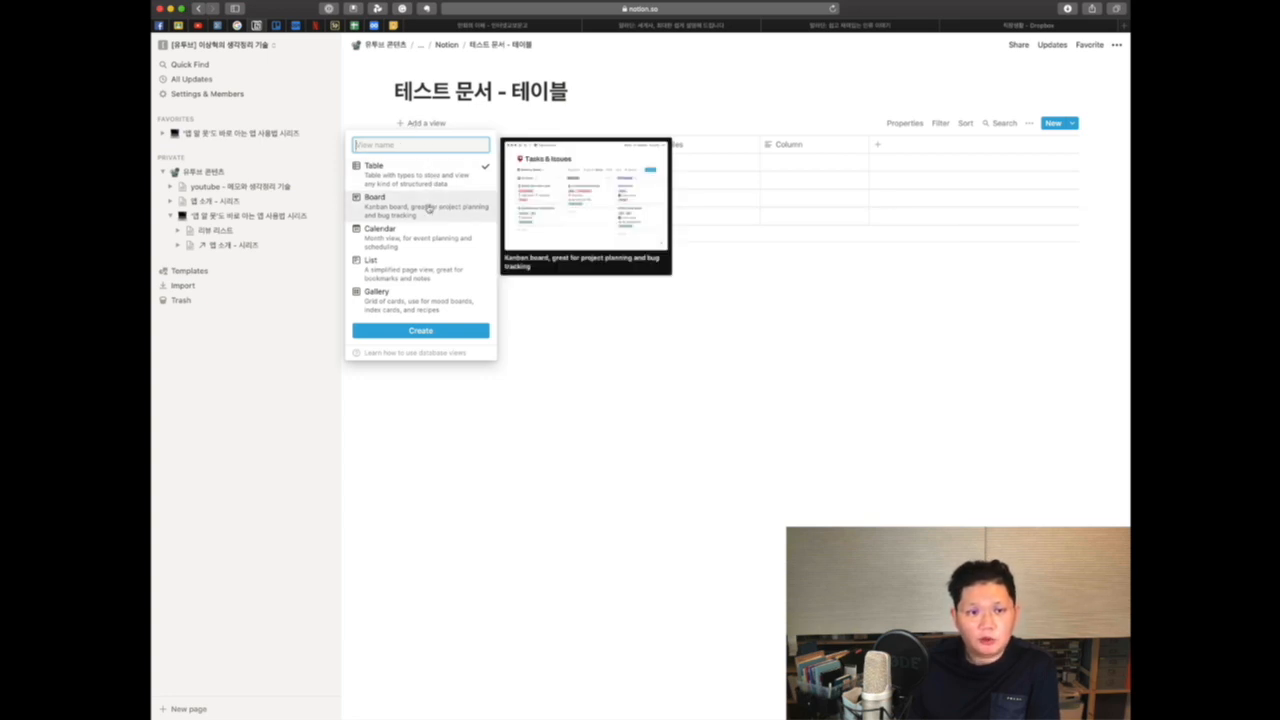
{"action": "mouse_move", "coordinate": [425, 240]}
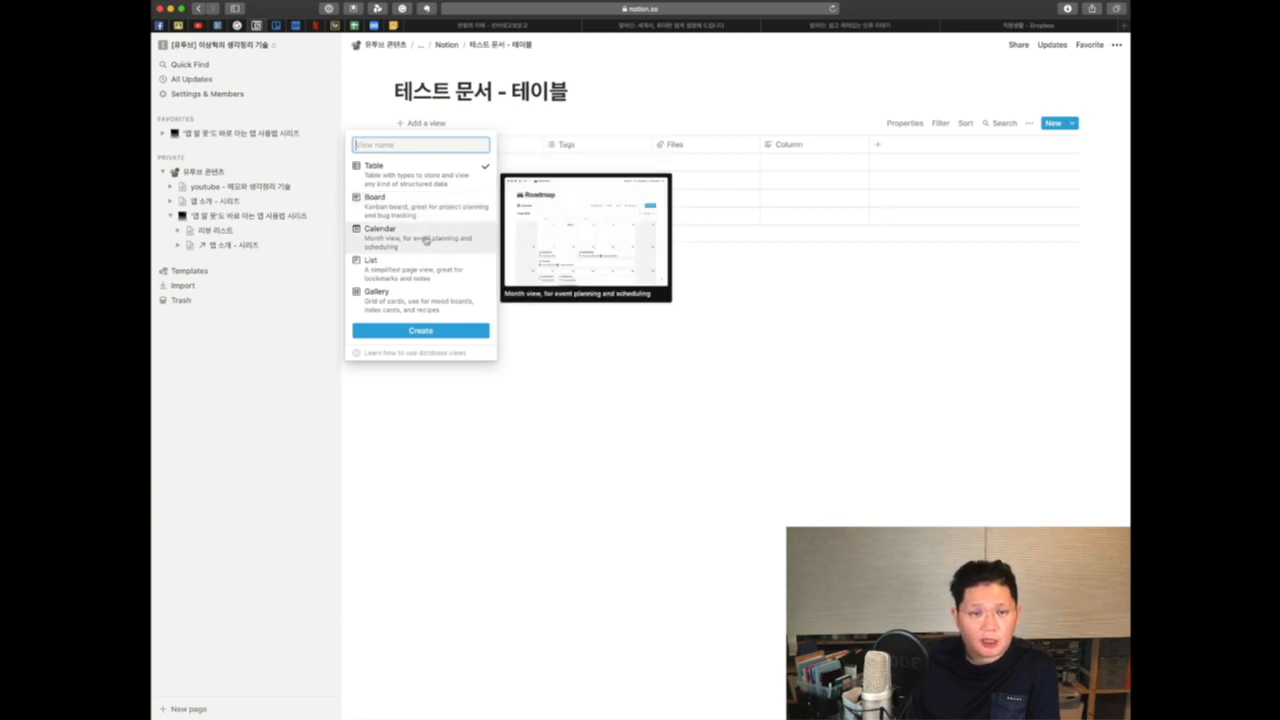
{"action": "mouse_move", "coordinate": [422, 271]}
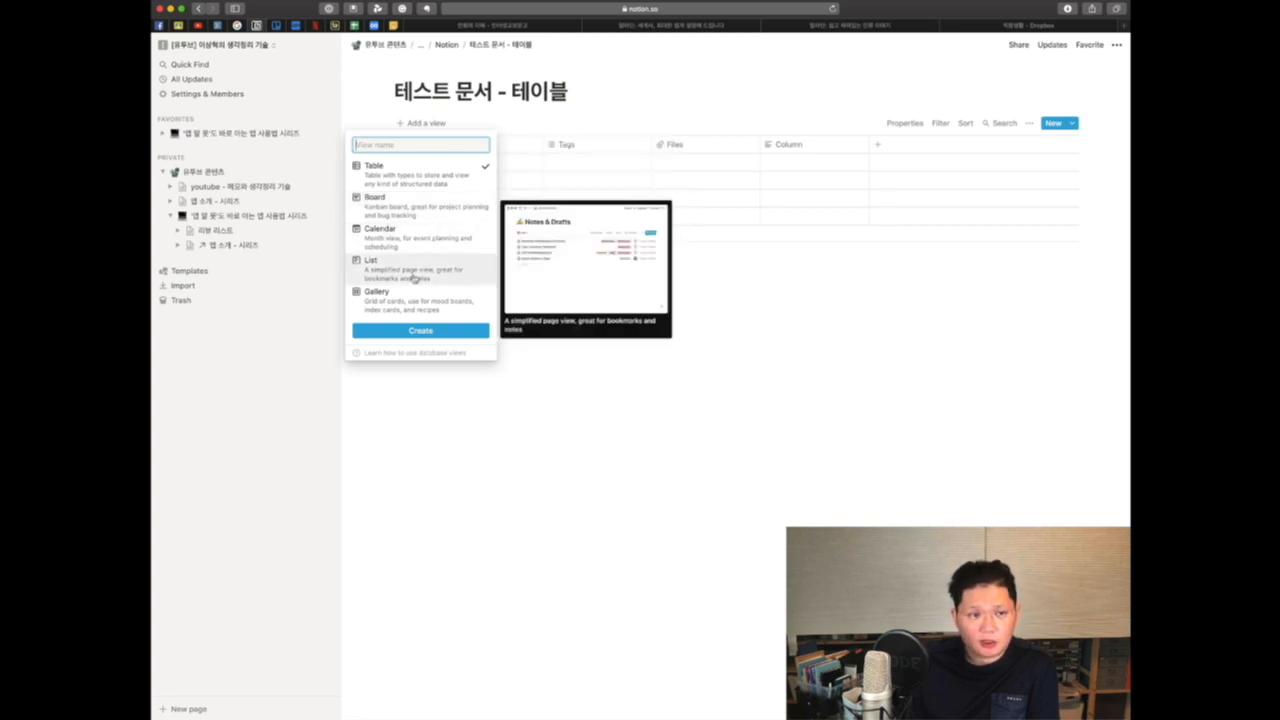
{"action": "mouse_move", "coordinate": [413, 309]}
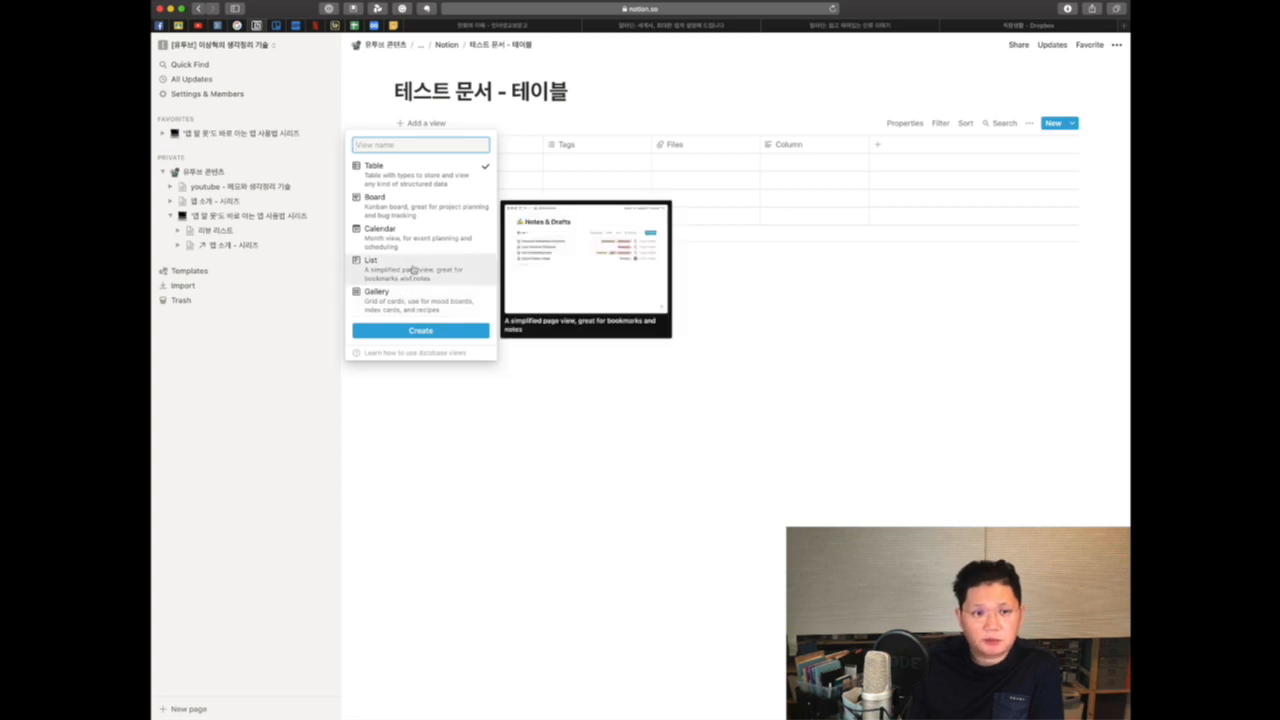
{"action": "left_click", "coordinate": [413, 270]}
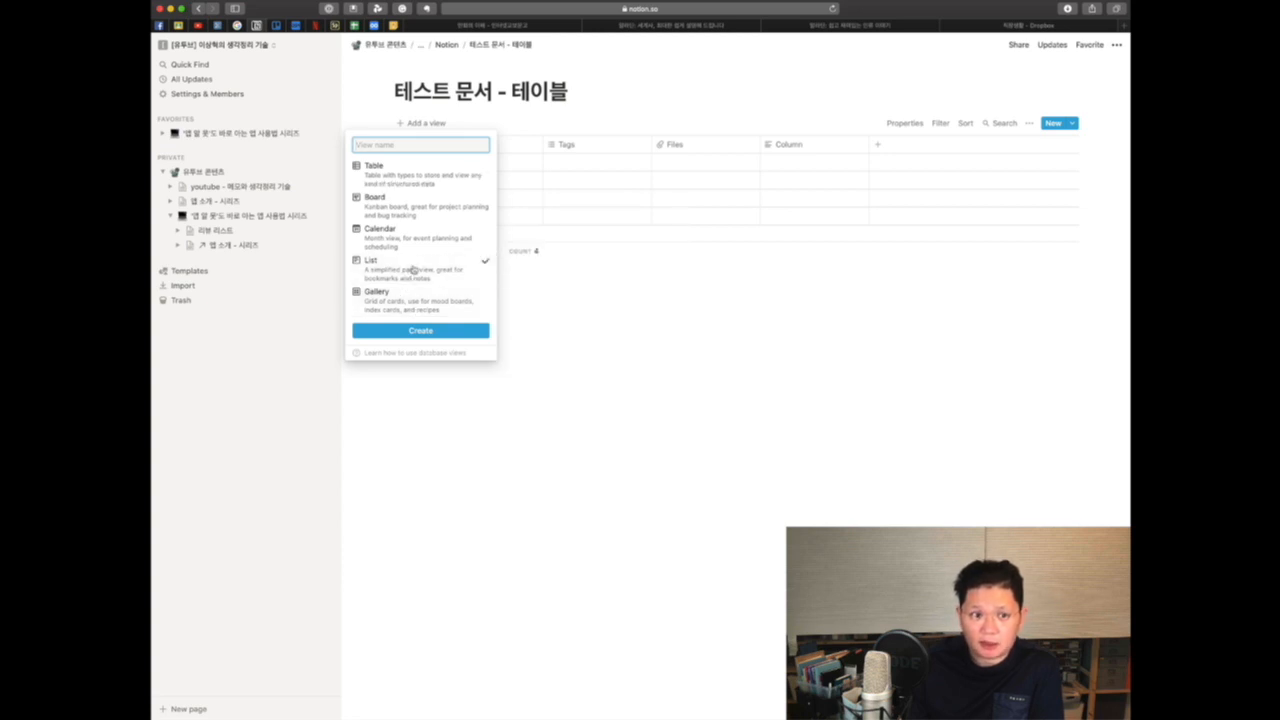
{"action": "left_click", "coordinate": [420, 331]}
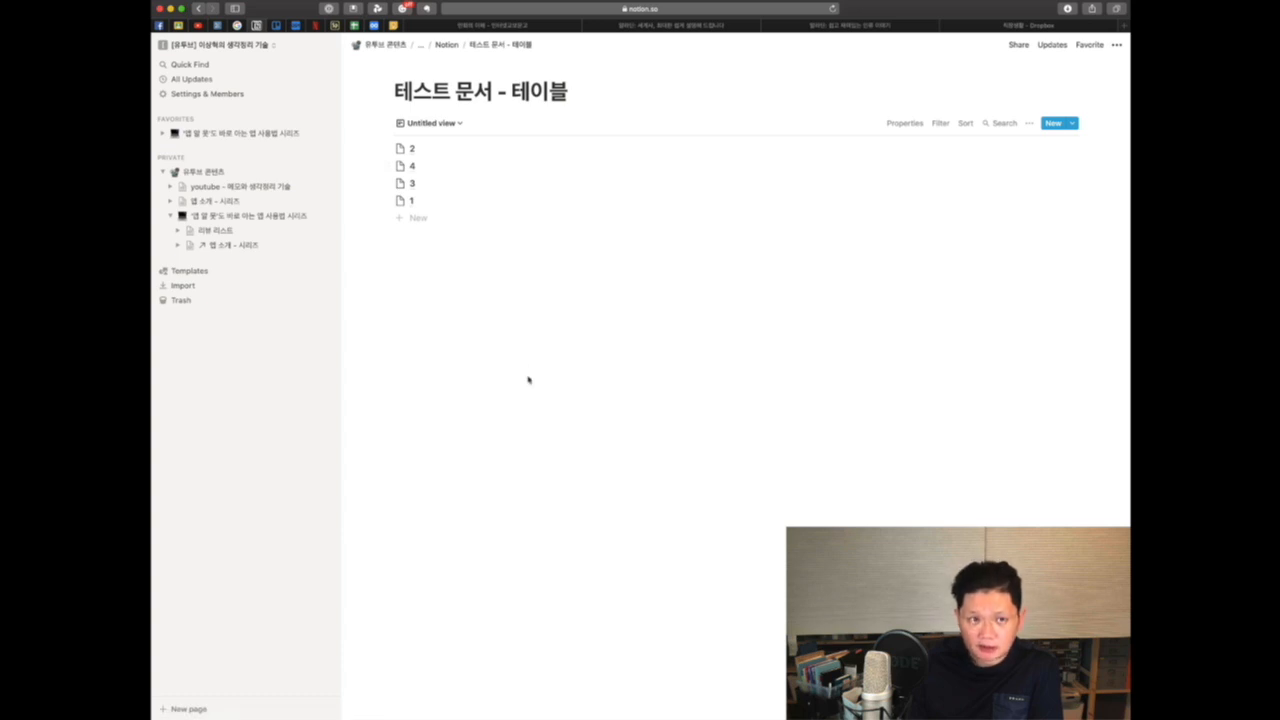
{"action": "left_click", "coordinate": [452, 125]}
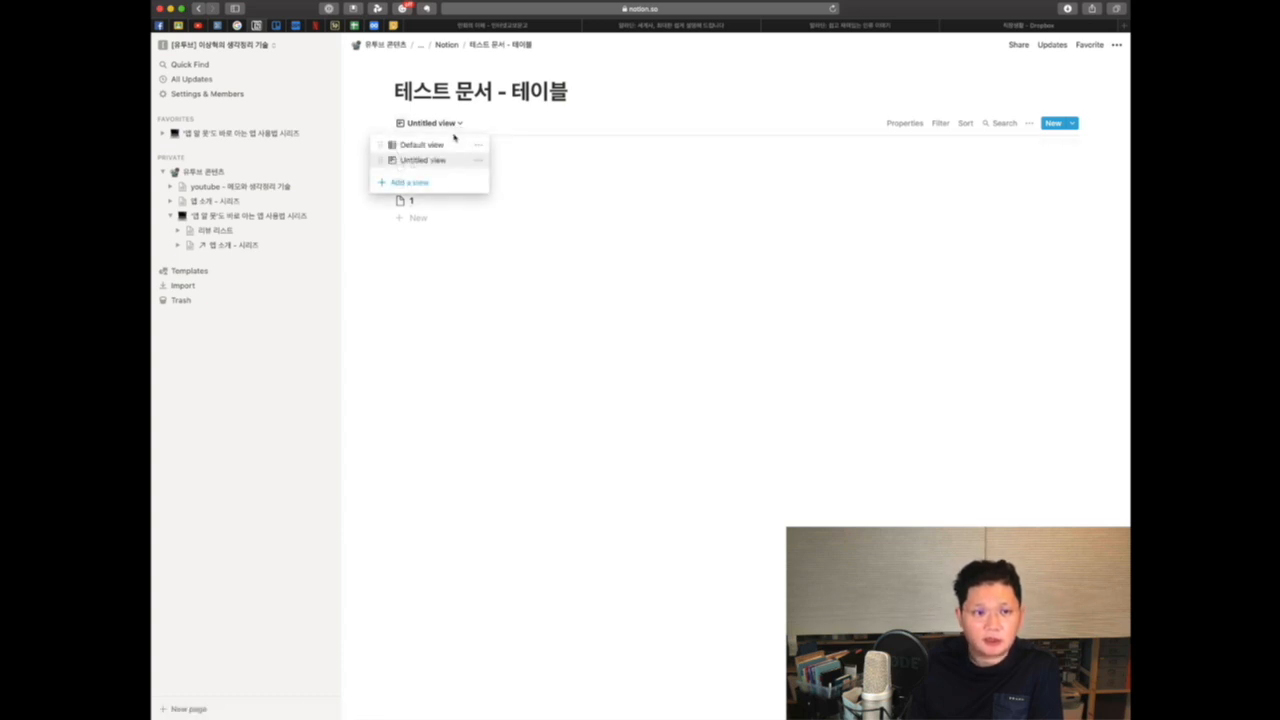
{"action": "left_click", "coordinate": [410, 183]}
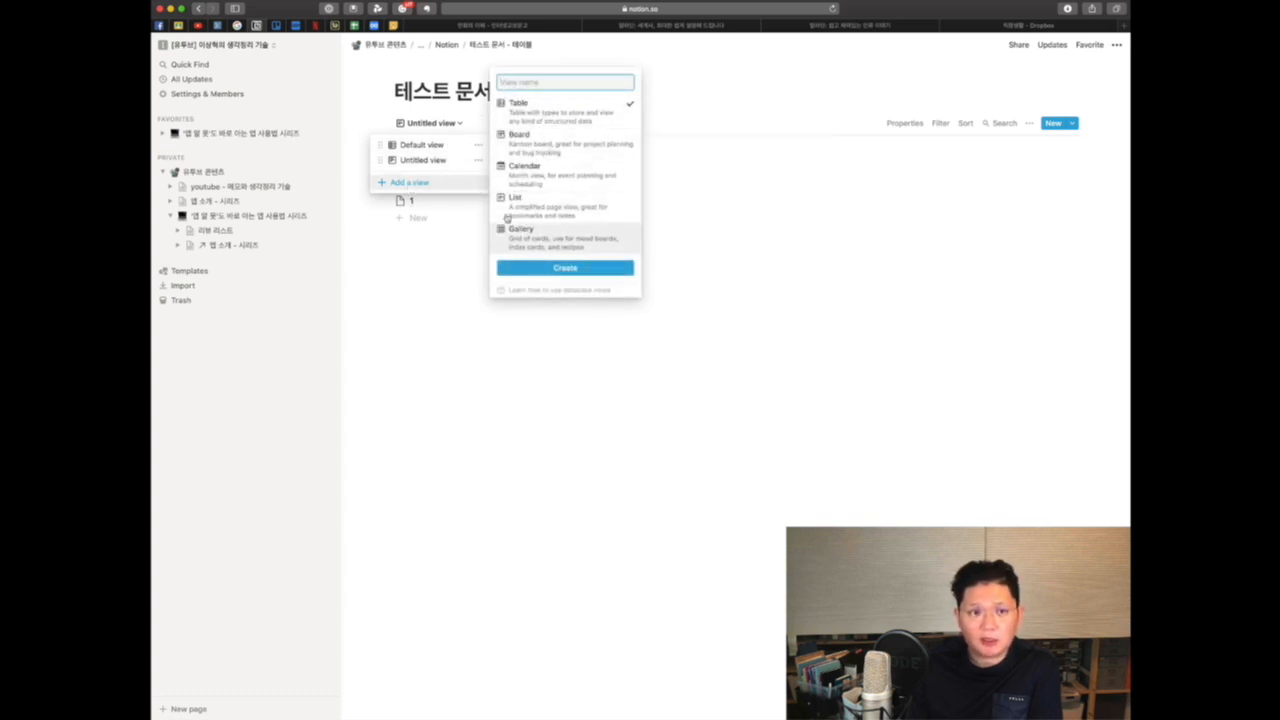
{"action": "left_click", "coordinate": [413, 268]}
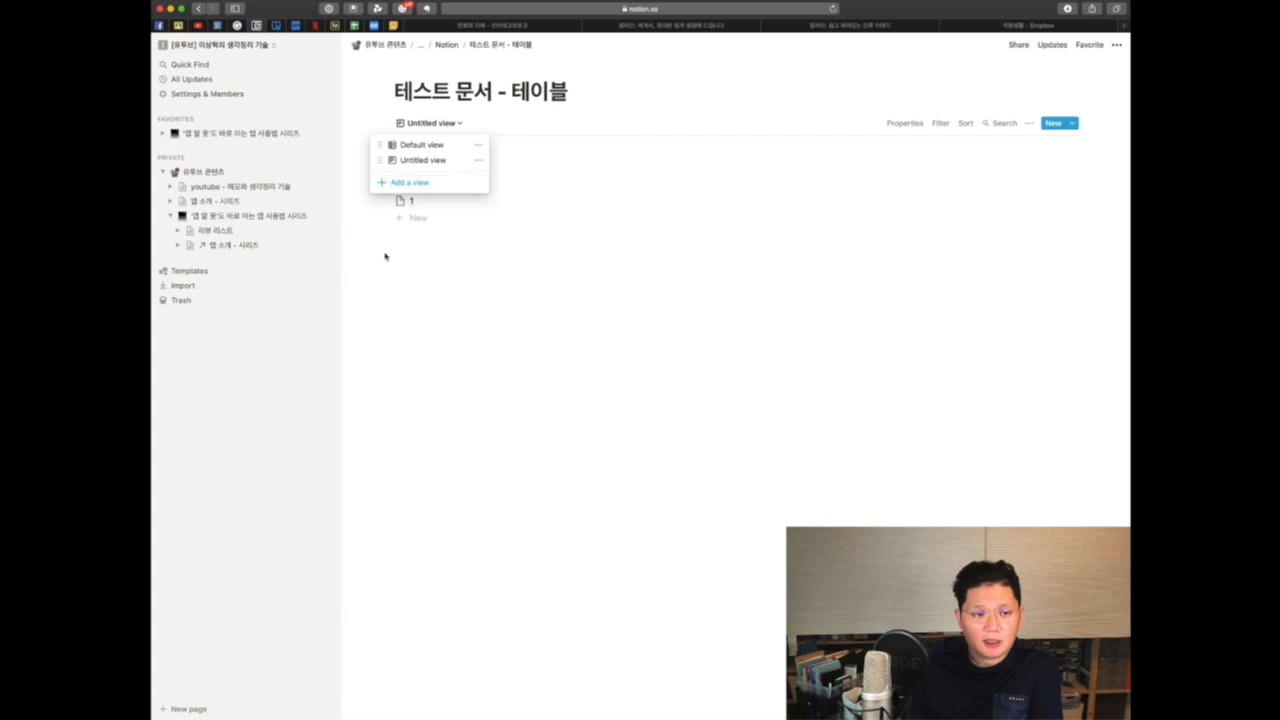
{"action": "left_click", "coordinate": [388, 255]}
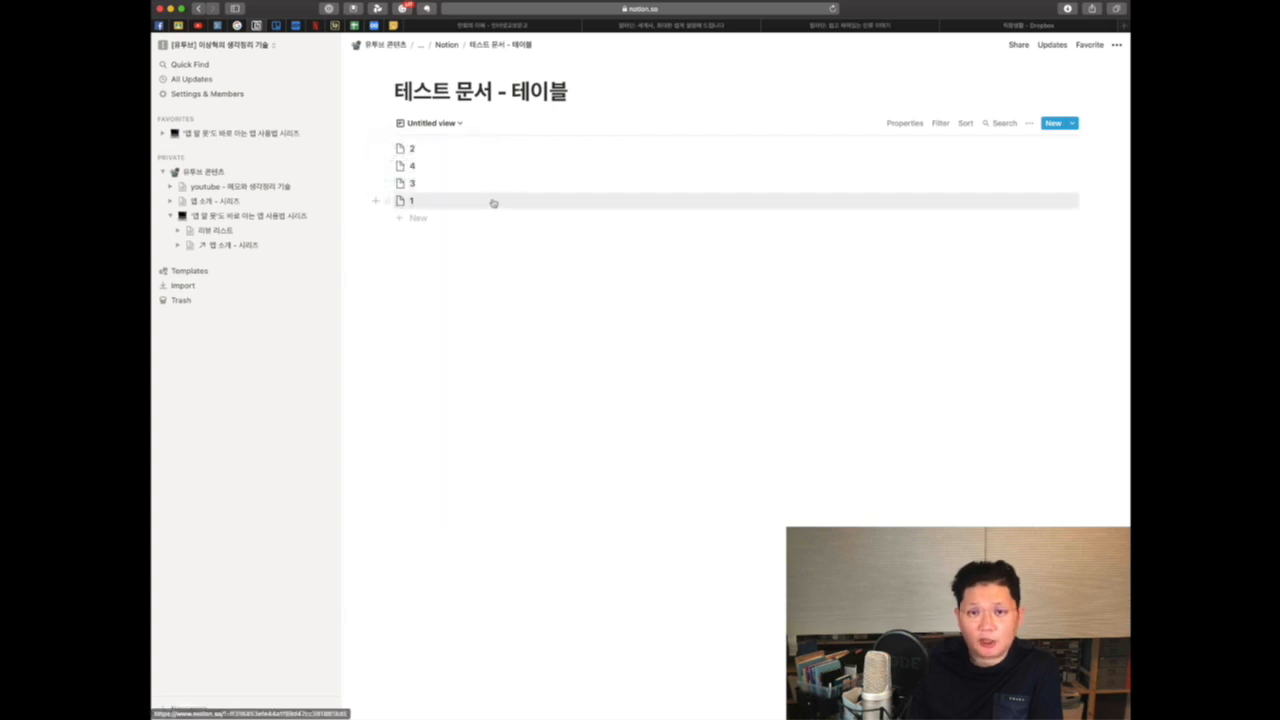
Step: Open row 1's page from the List view, close it, and switch back to the Default view table
{"action": "left_click", "coordinate": [408, 202]}
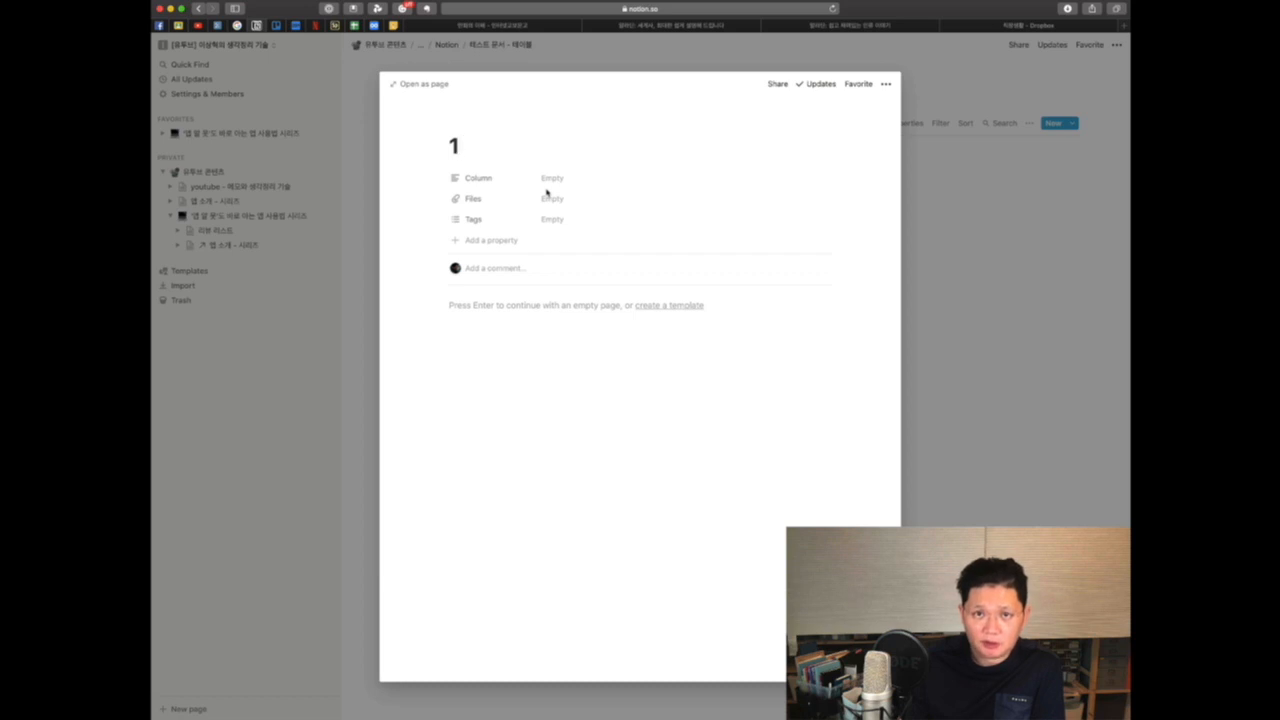
{"action": "left_click", "coordinate": [344, 364]}
{"action": "left_click", "coordinate": [455, 130]}
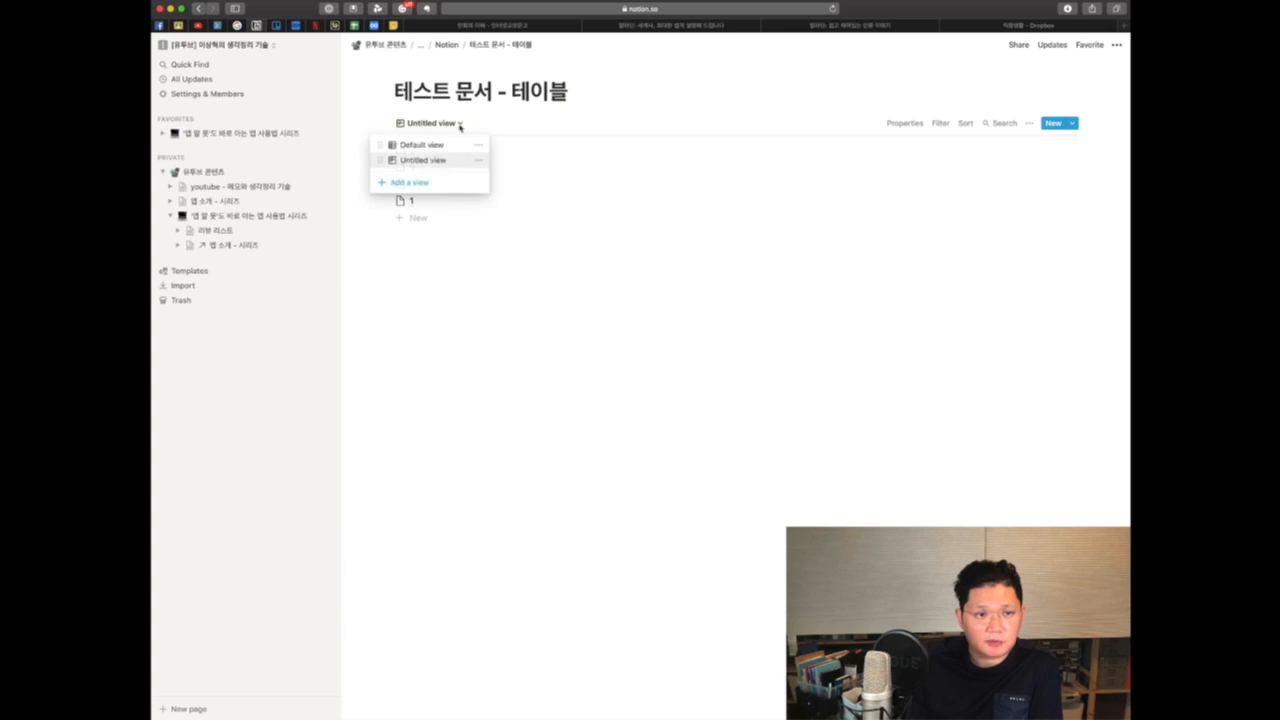
{"action": "left_click", "coordinate": [437, 148]}
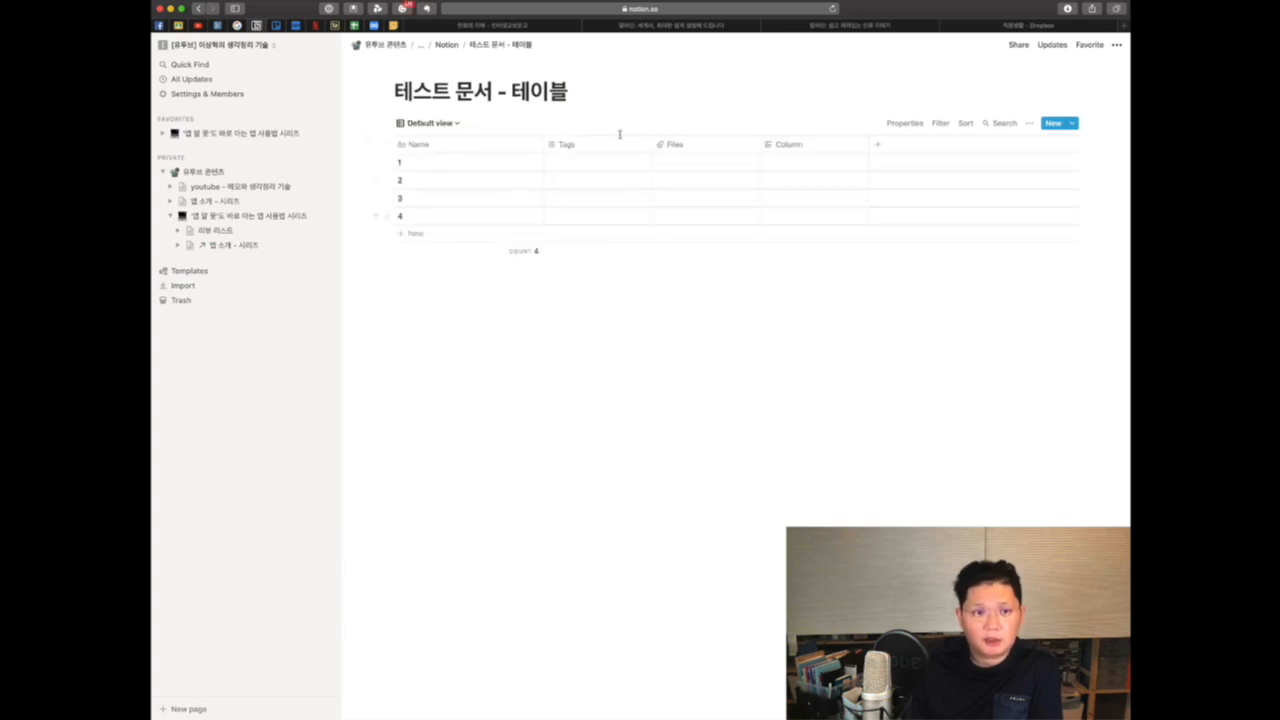
Step: Narrow the Name column and change the Tags property type to Text
{"action": "left_click_drag", "start_coordinate": [542, 144], "coordinate": [495, 144]}
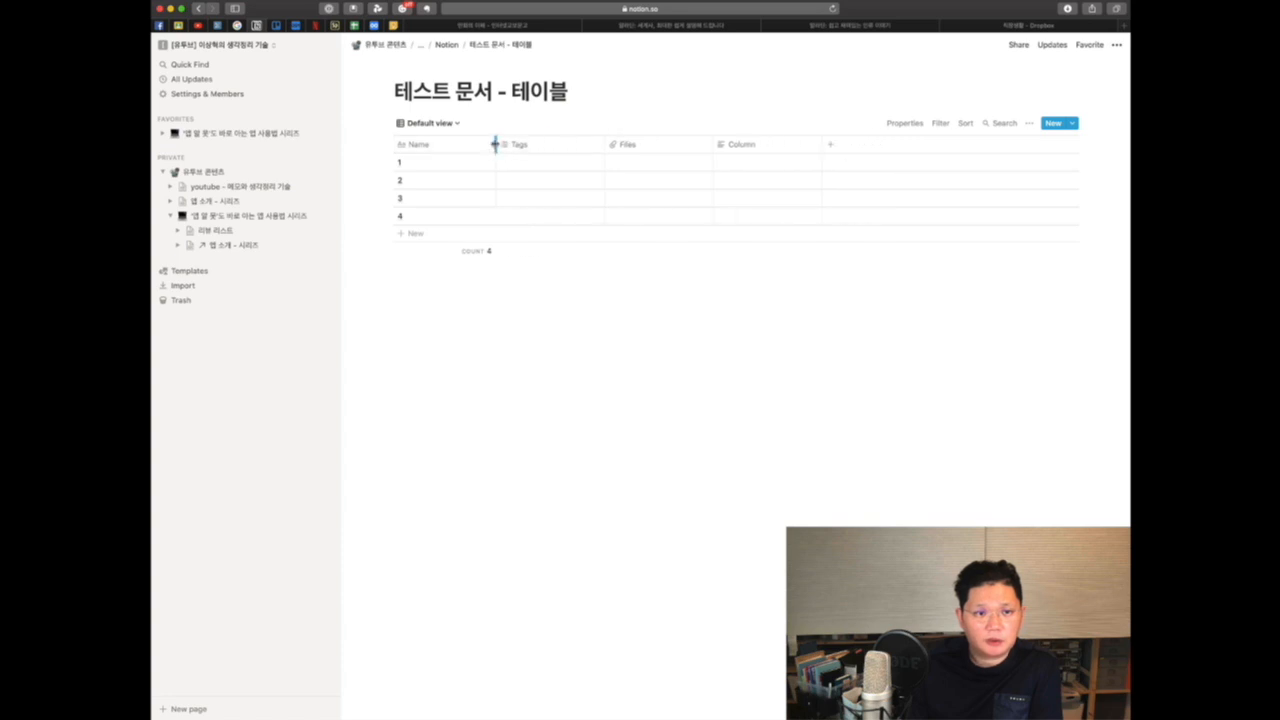
{"action": "left_click", "coordinate": [560, 144]}
{"action": "mouse_move", "coordinate": [552, 205]}
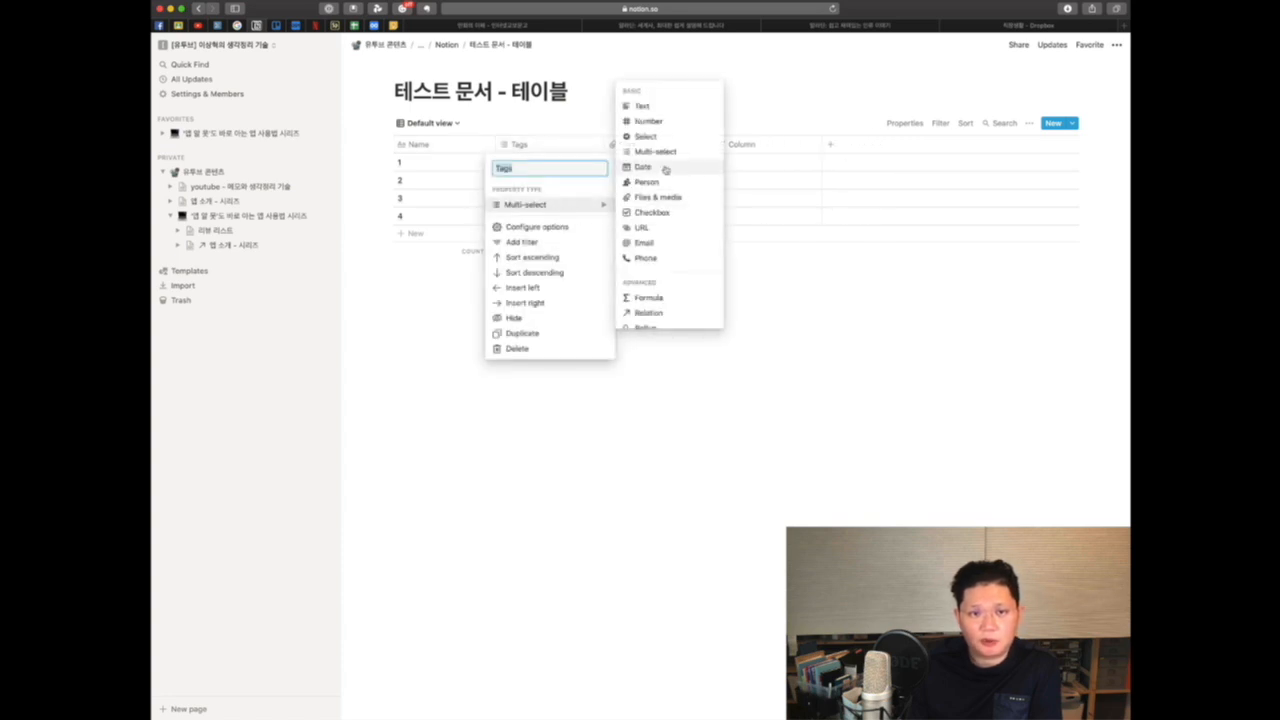
{"action": "left_click", "coordinate": [645, 106]}
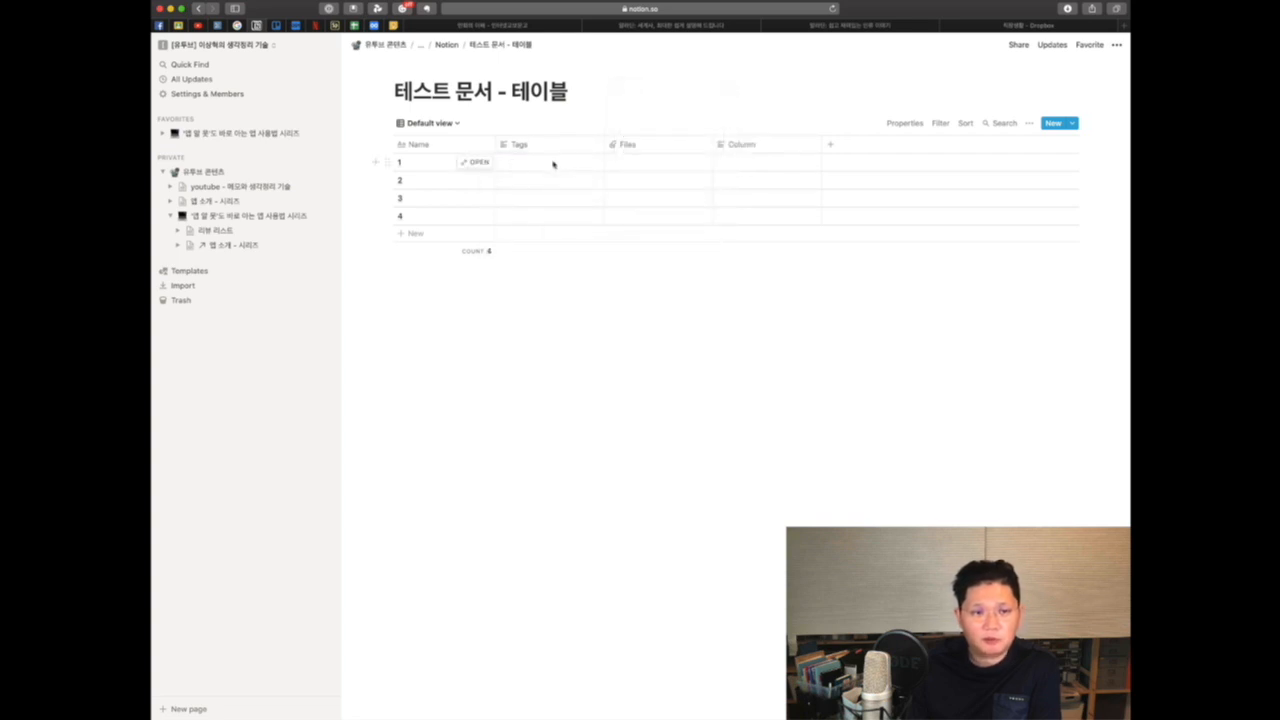
Step: Fill the Tags cells of rows 1 to 4 with 노션, 에버노트, 구글드라이브 and 워크플로위
{"action": "left_click", "coordinate": [553, 163]}
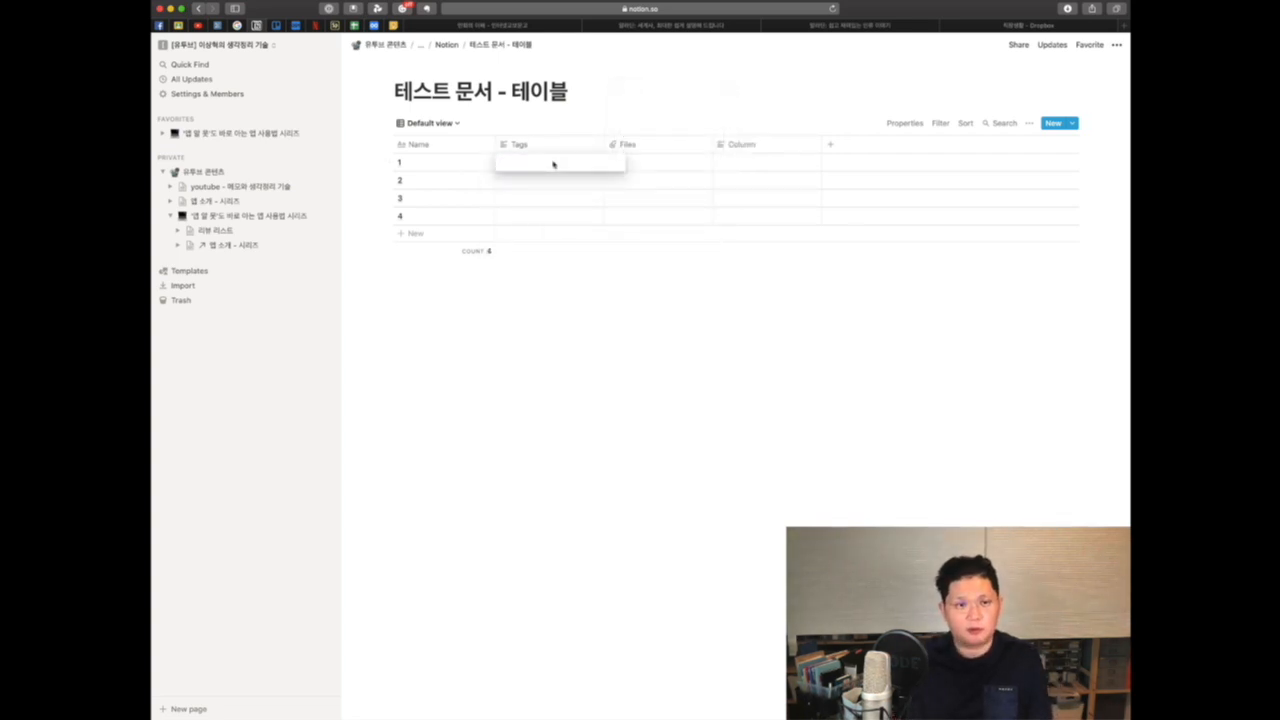
{"action": "type", "text": "글"}
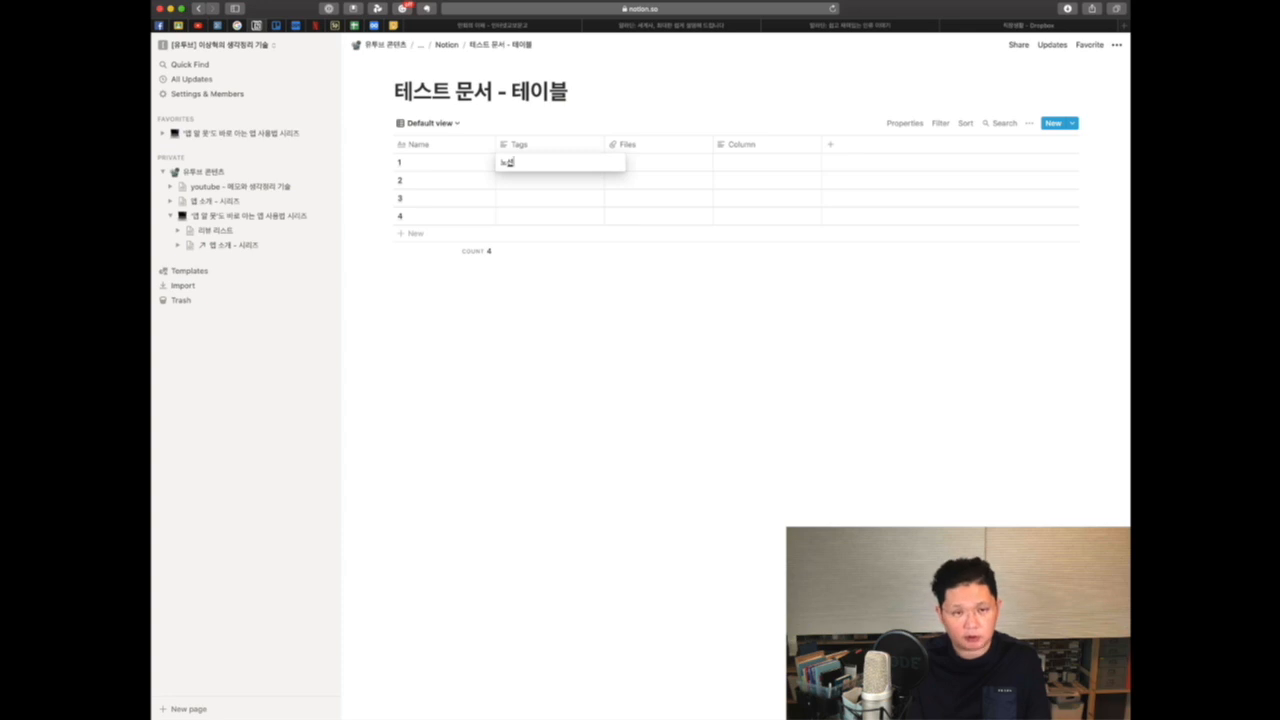
{"action": "key", "text": "Return"}
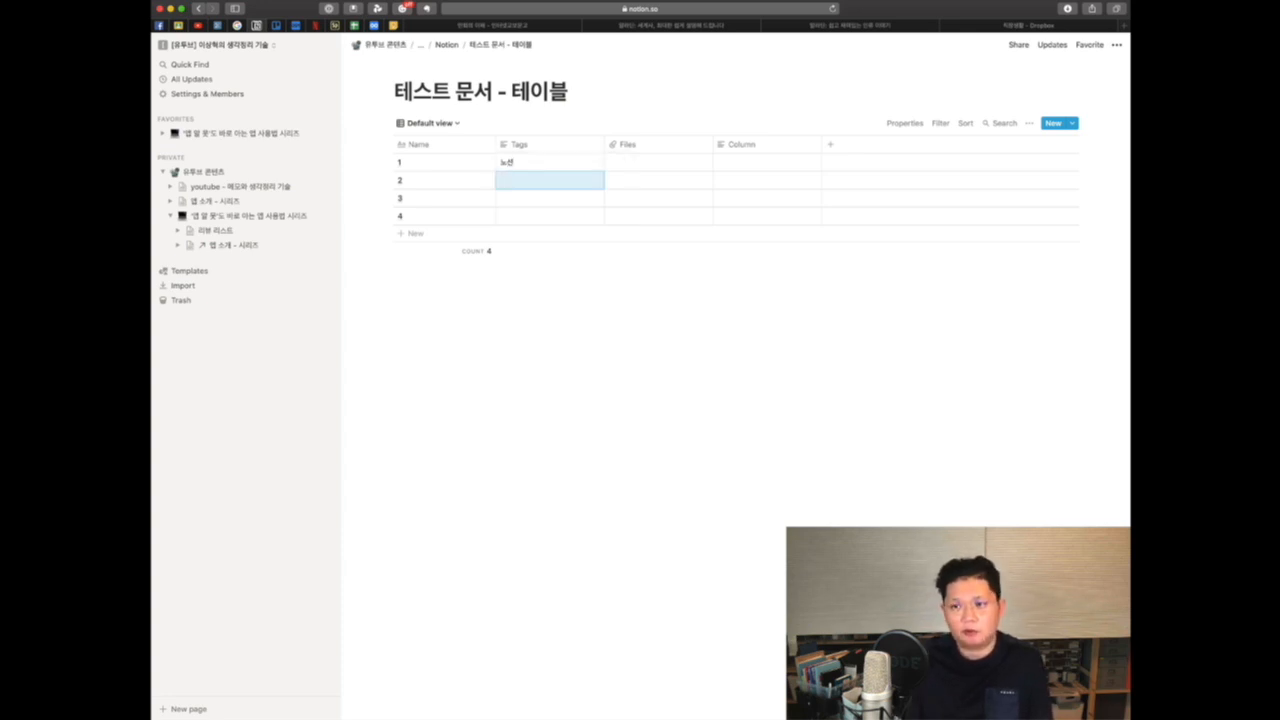
{"action": "key", "text": "Return"}
{"action": "type", "text": "에버"}
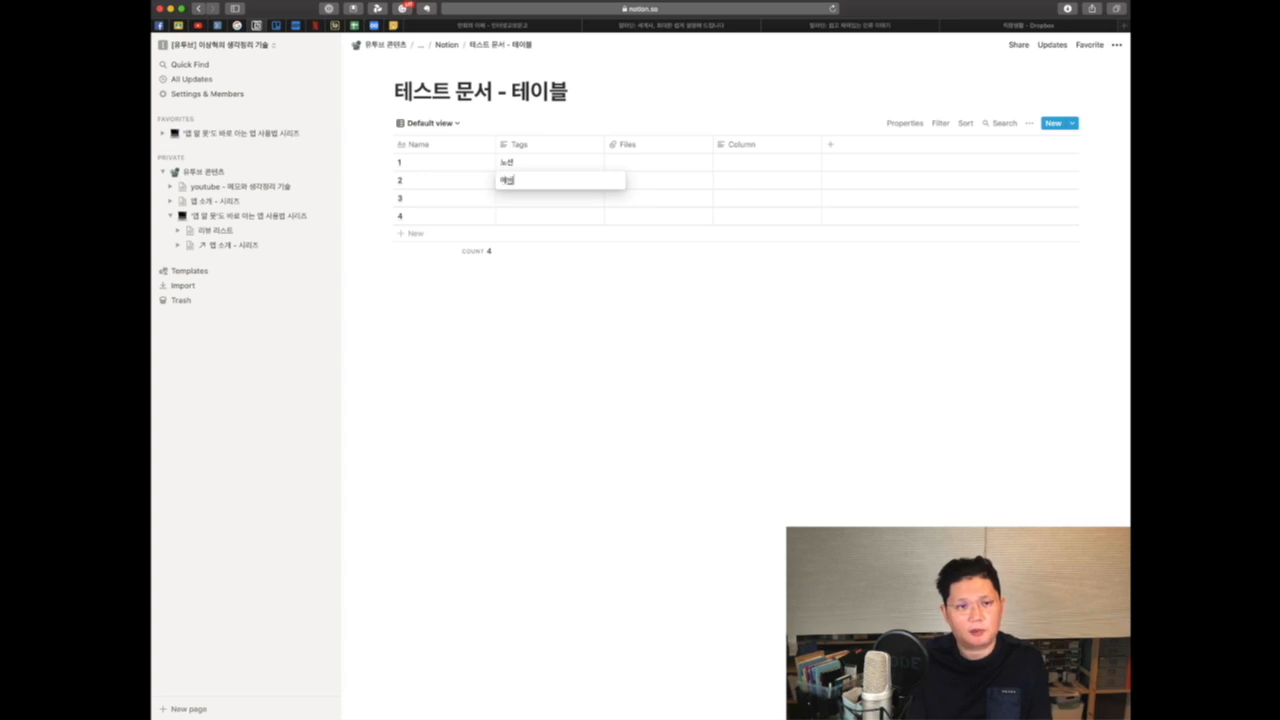
{"action": "type", "text": "노트"}
{"action": "key", "text": "Return"}
{"action": "key", "text": "Return"}
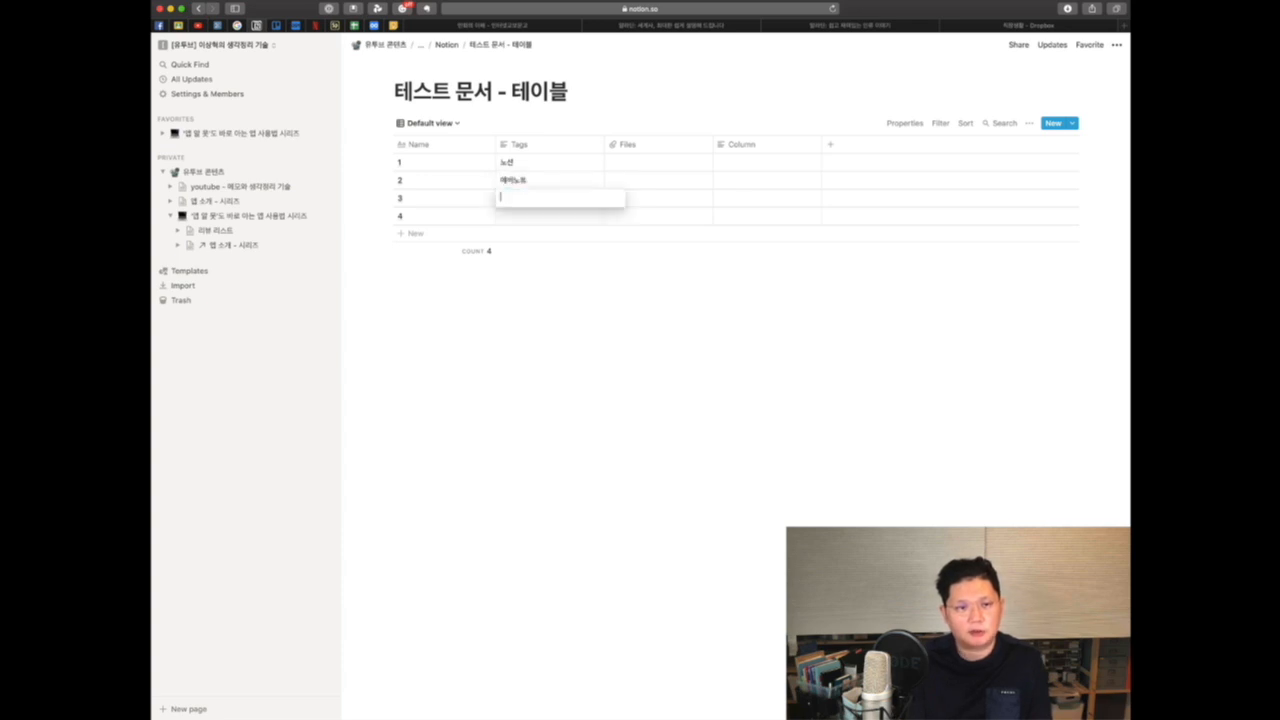
{"action": "type", "text": "구글"}
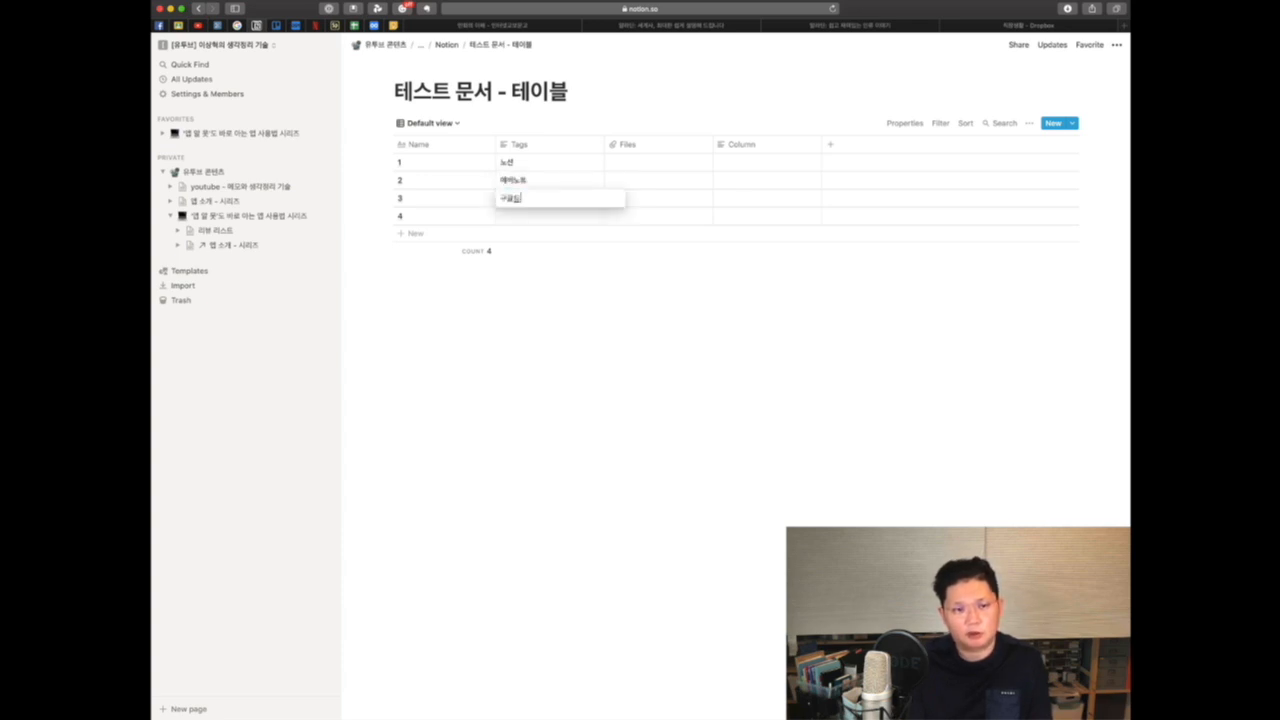
{"action": "type", "text": "드라이브"}
{"action": "key", "text": "Return"}
{"action": "key", "text": "Return"}
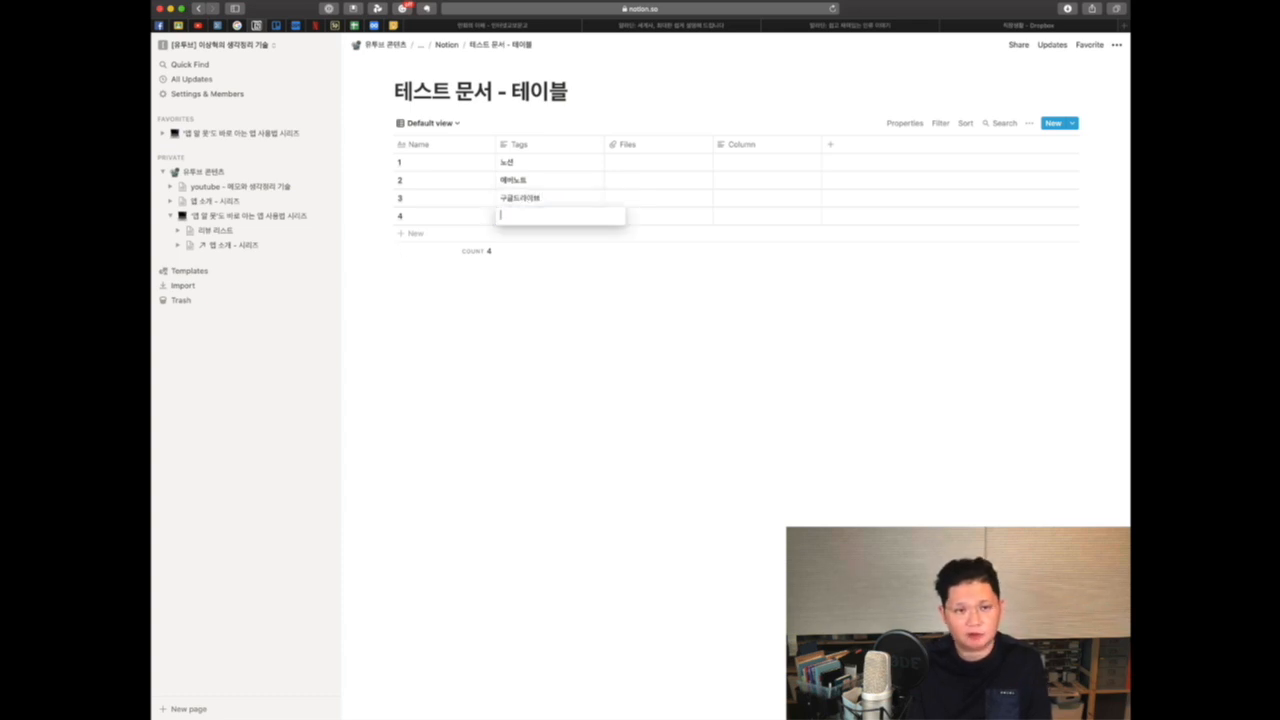
{"action": "type", "text": "워크플로위"}
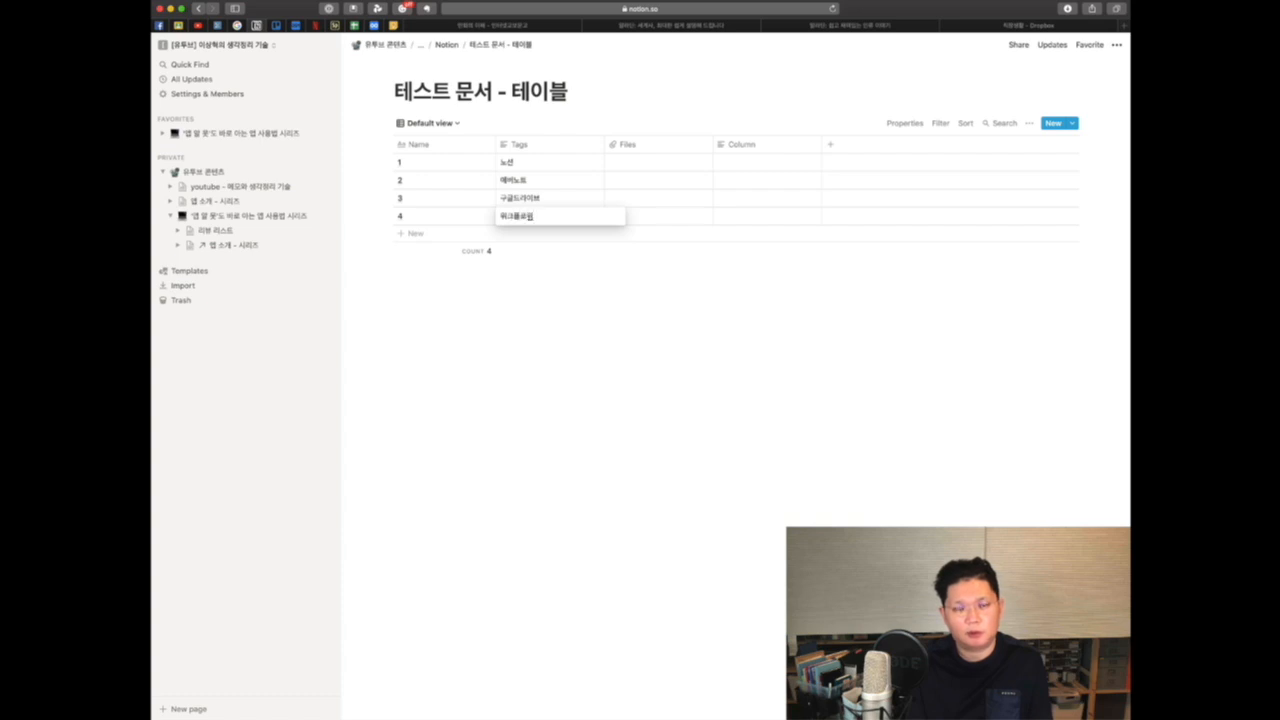
{"action": "key", "text": "Return"}
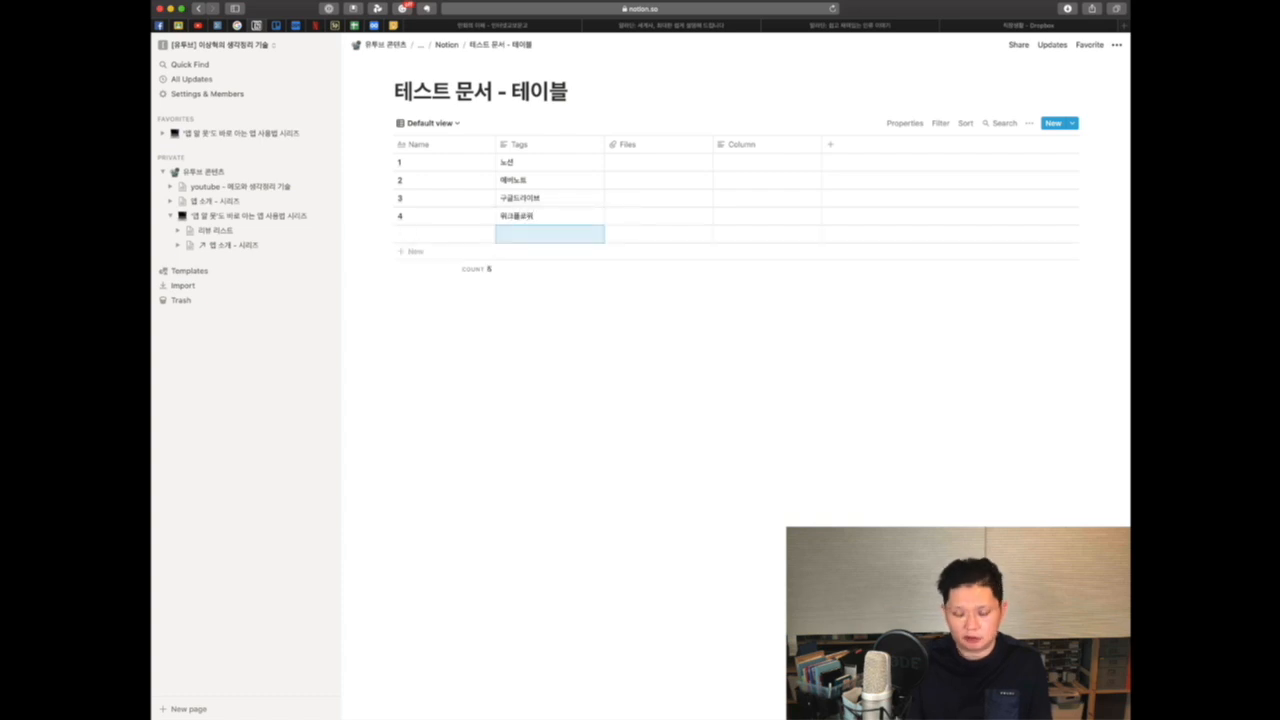
Step: Change the Files property type to URL
{"action": "key", "text": "Up"}
{"action": "key", "text": "Up"}
{"action": "key", "text": "Up"}
{"action": "key", "text": "Up"}
{"action": "key", "text": "Right"}
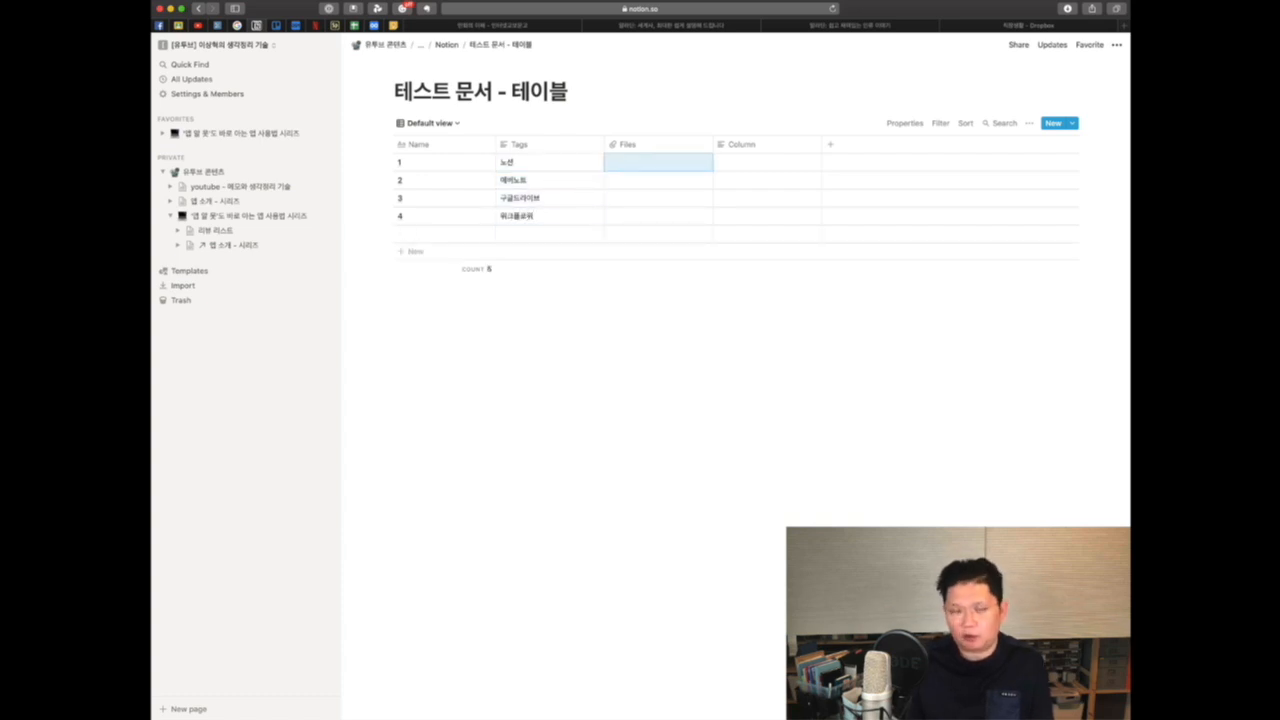
{"action": "left_click", "coordinate": [690, 147]}
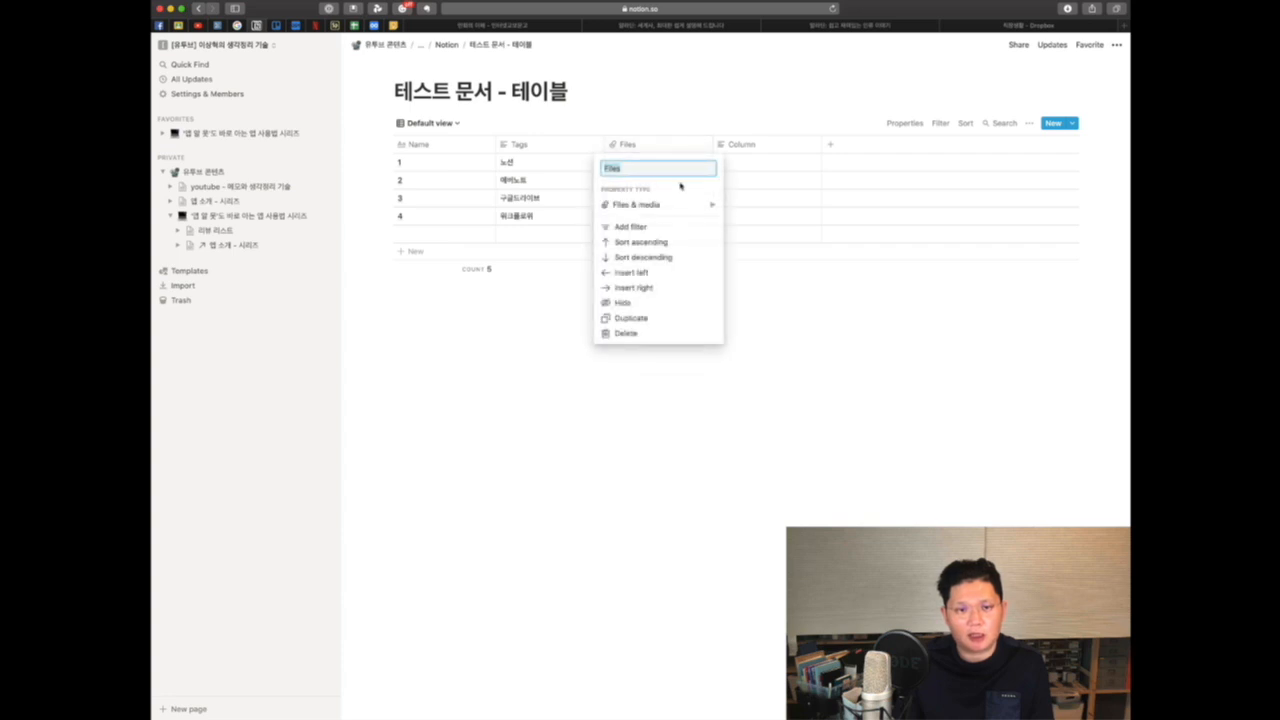
{"action": "left_click", "coordinate": [678, 208]}
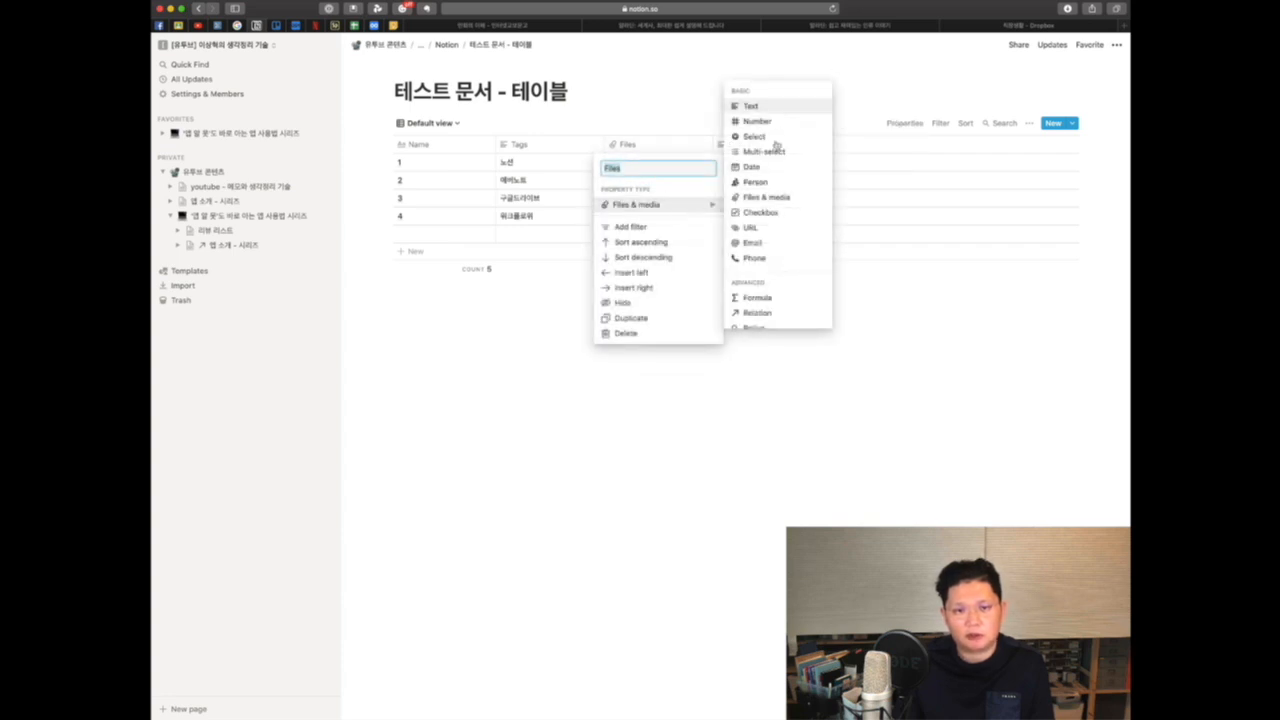
{"action": "left_click", "coordinate": [766, 229]}
Step: Enter notion.so, evernote.com, drive.google.com and workflow.com in the URL cells of rows 1 to 4
{"action": "left_click", "coordinate": [622, 163]}
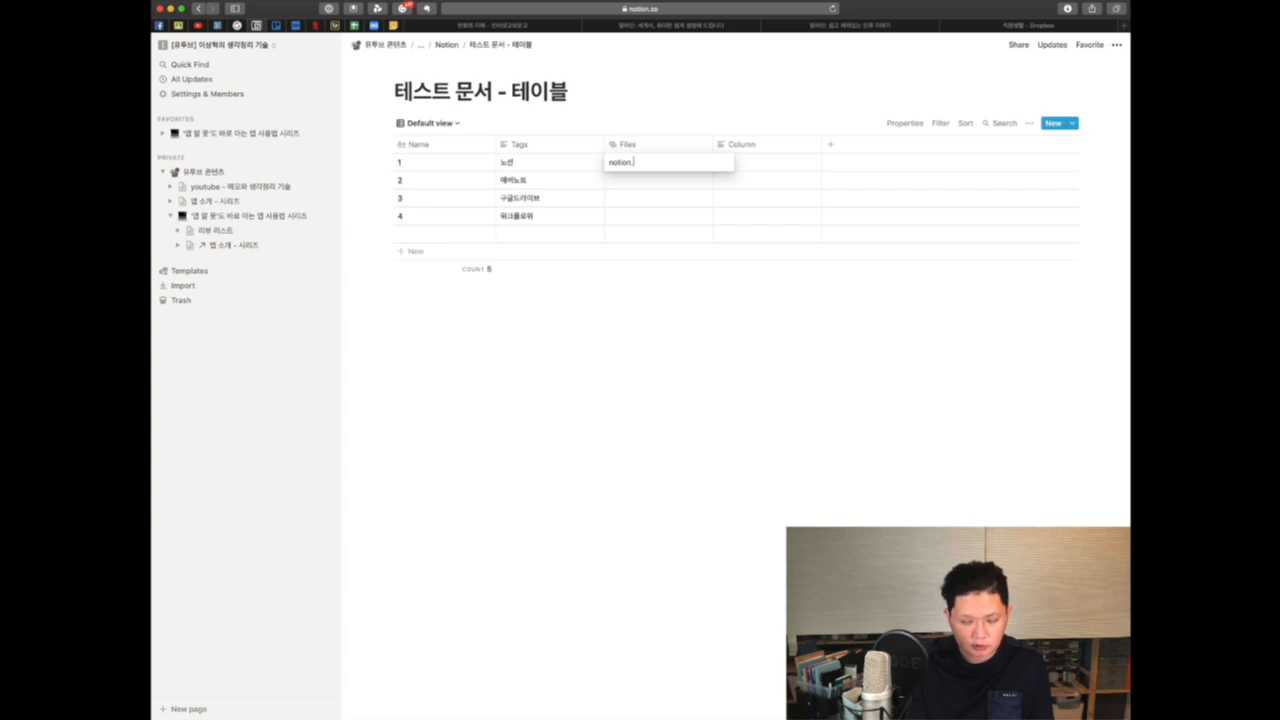
{"action": "key", "text": "Return"}
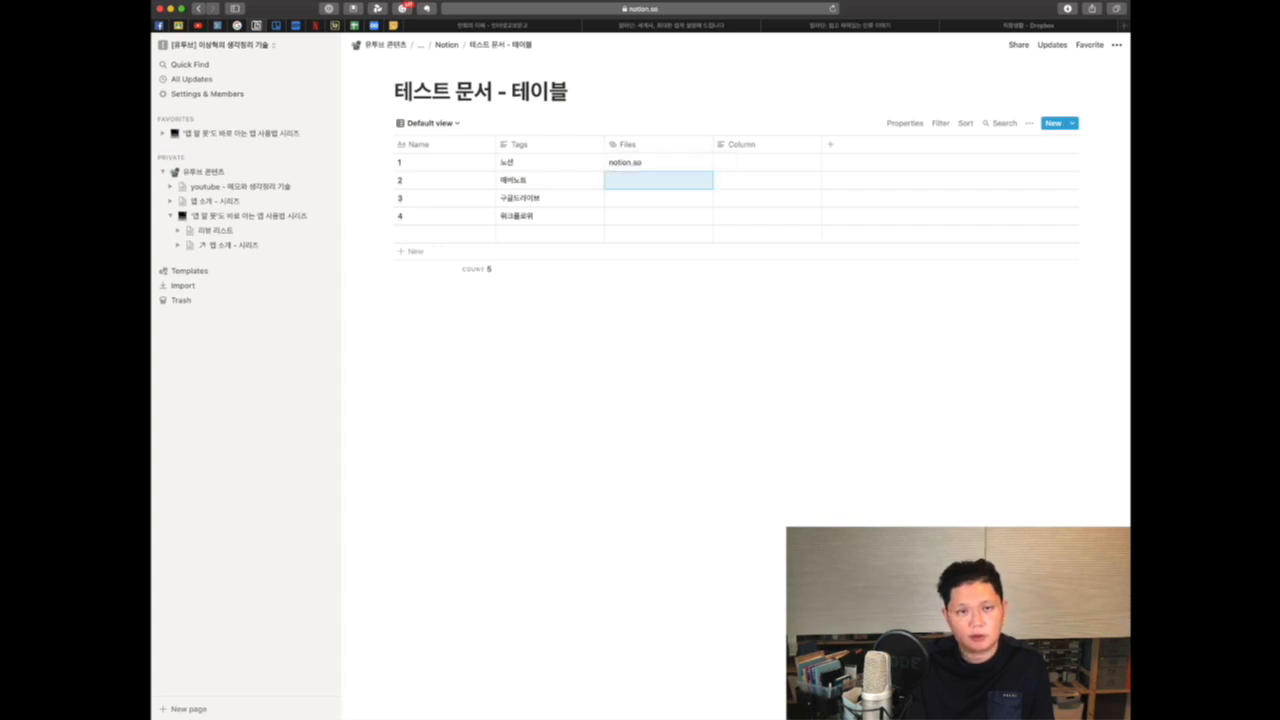
{"action": "key", "text": "Return"}
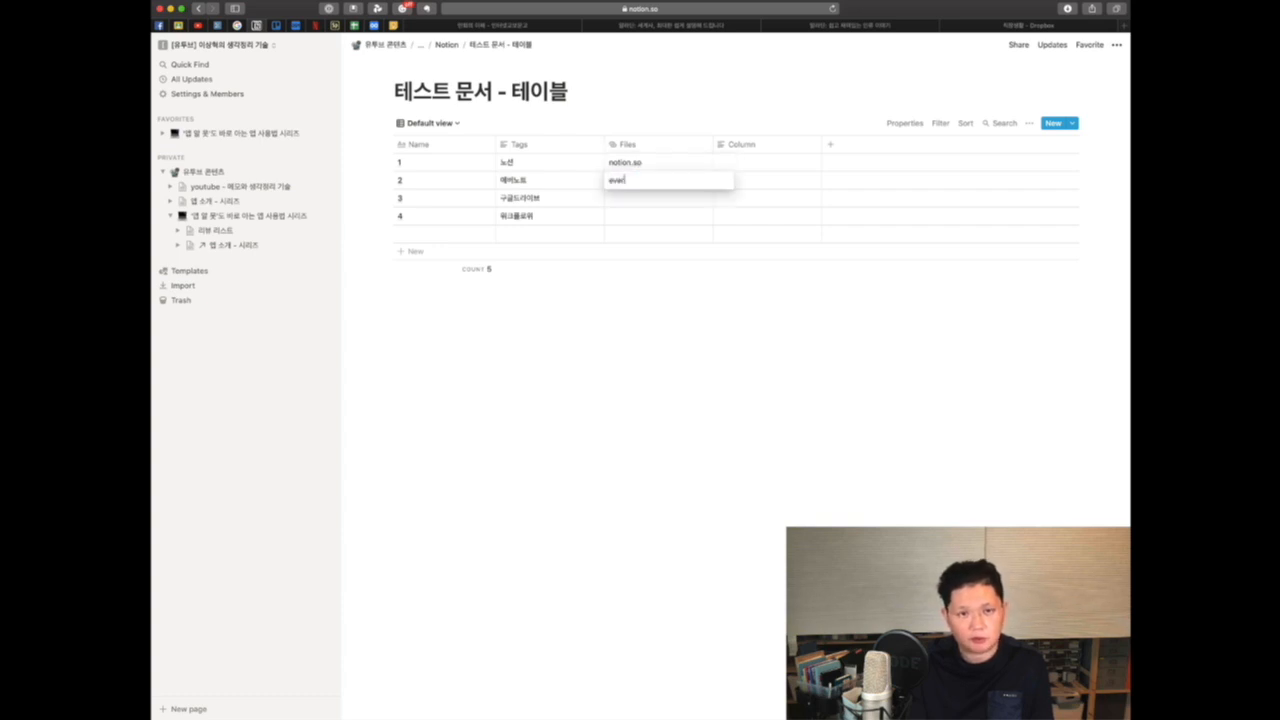
{"action": "type", "text": "evernote."}
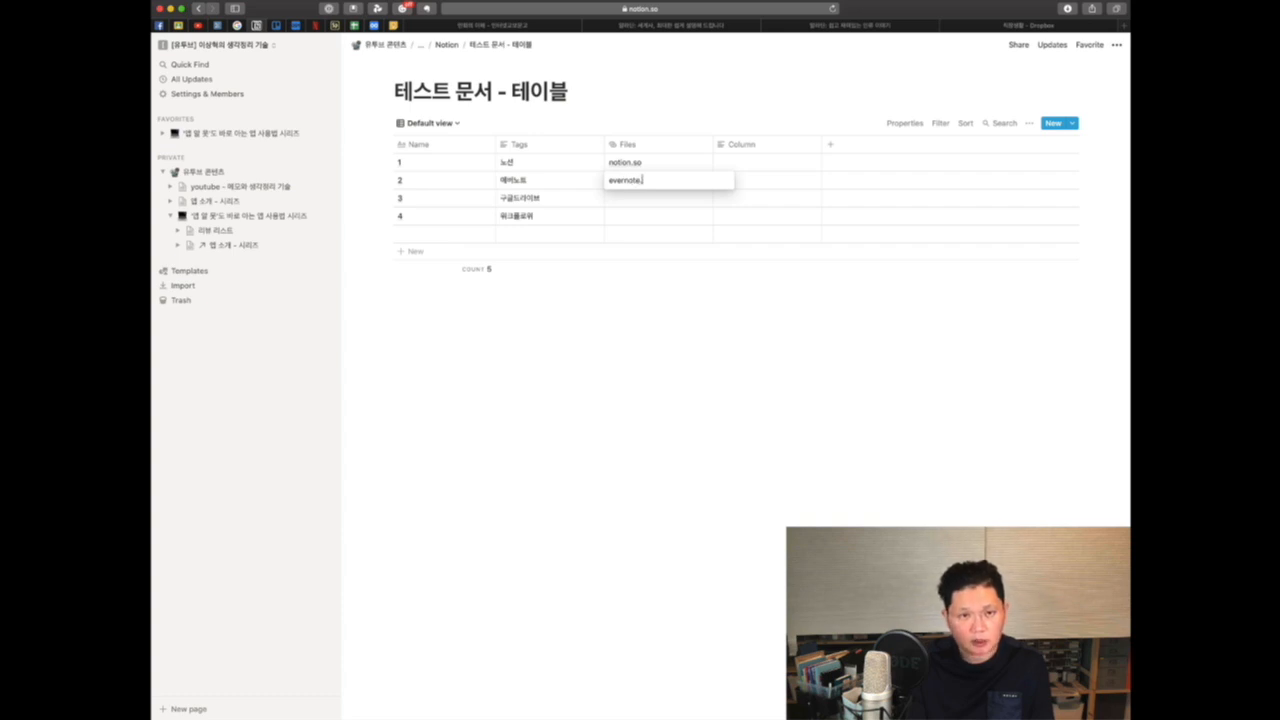
{"action": "type", "text": "com"}
{"action": "key", "text": "Return"}
{"action": "key", "text": "Return"}
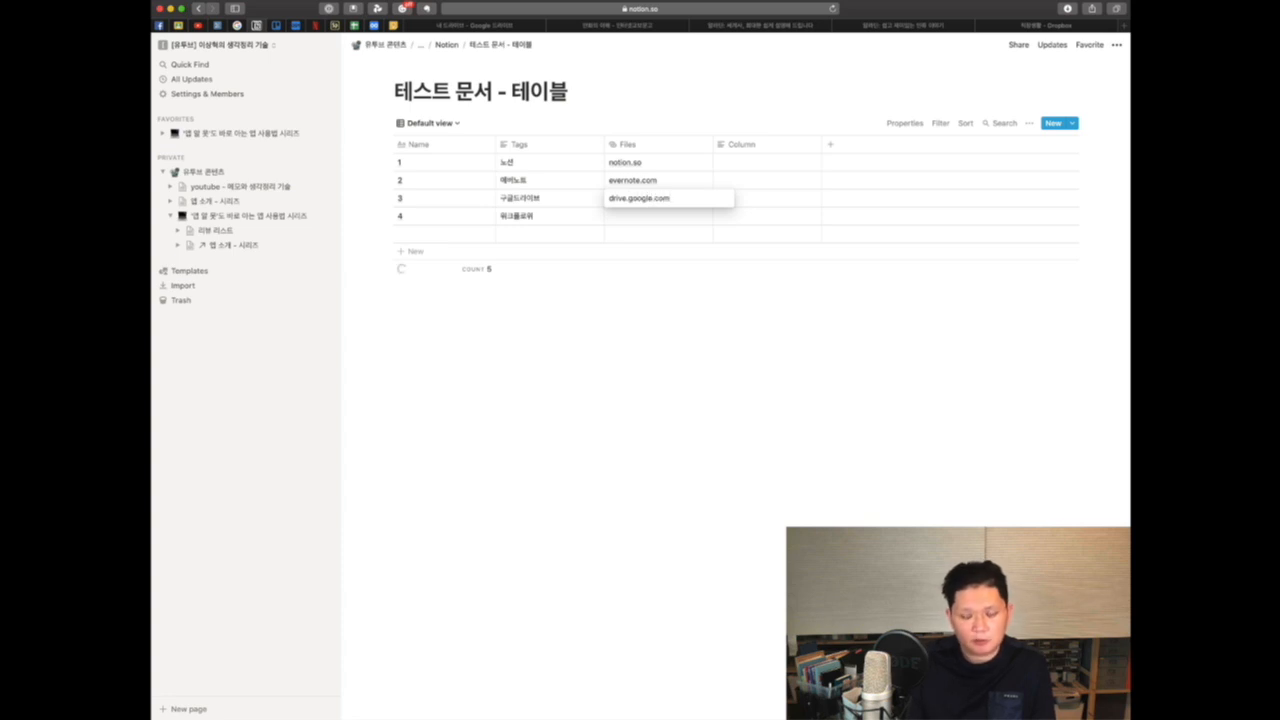
{"action": "key", "text": "Return"}
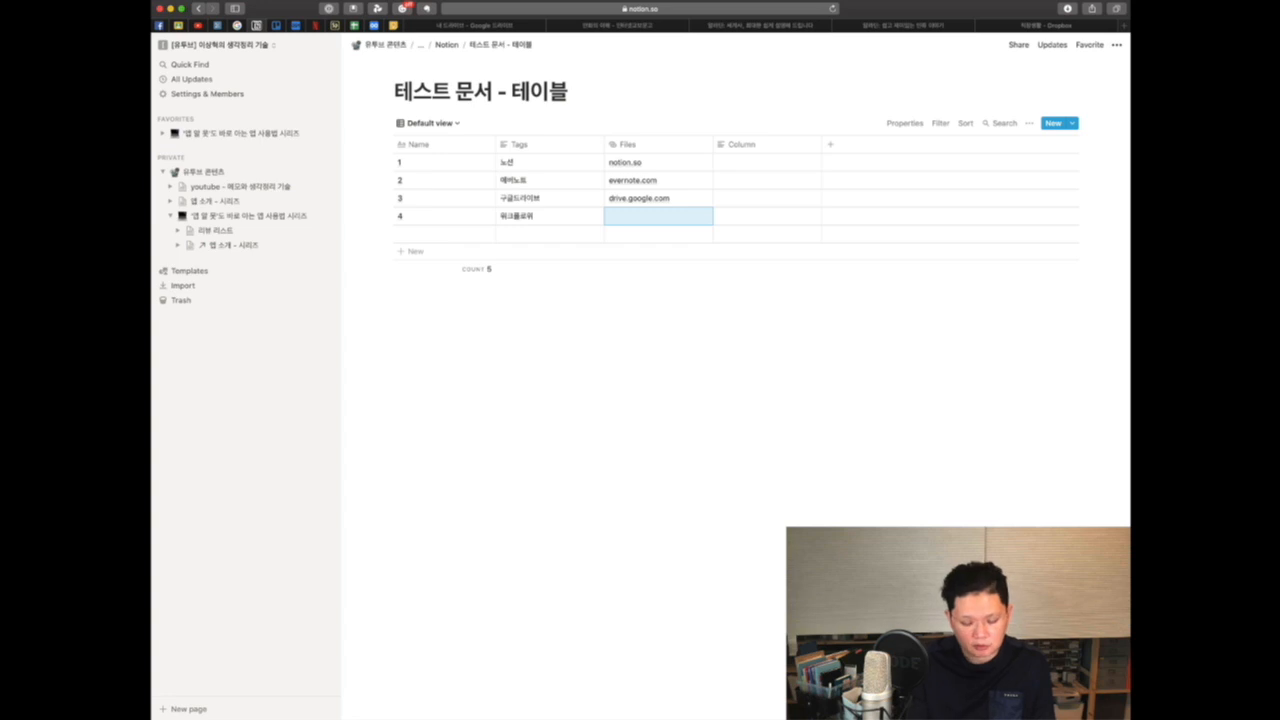
{"action": "type", "text": "workflowy"}
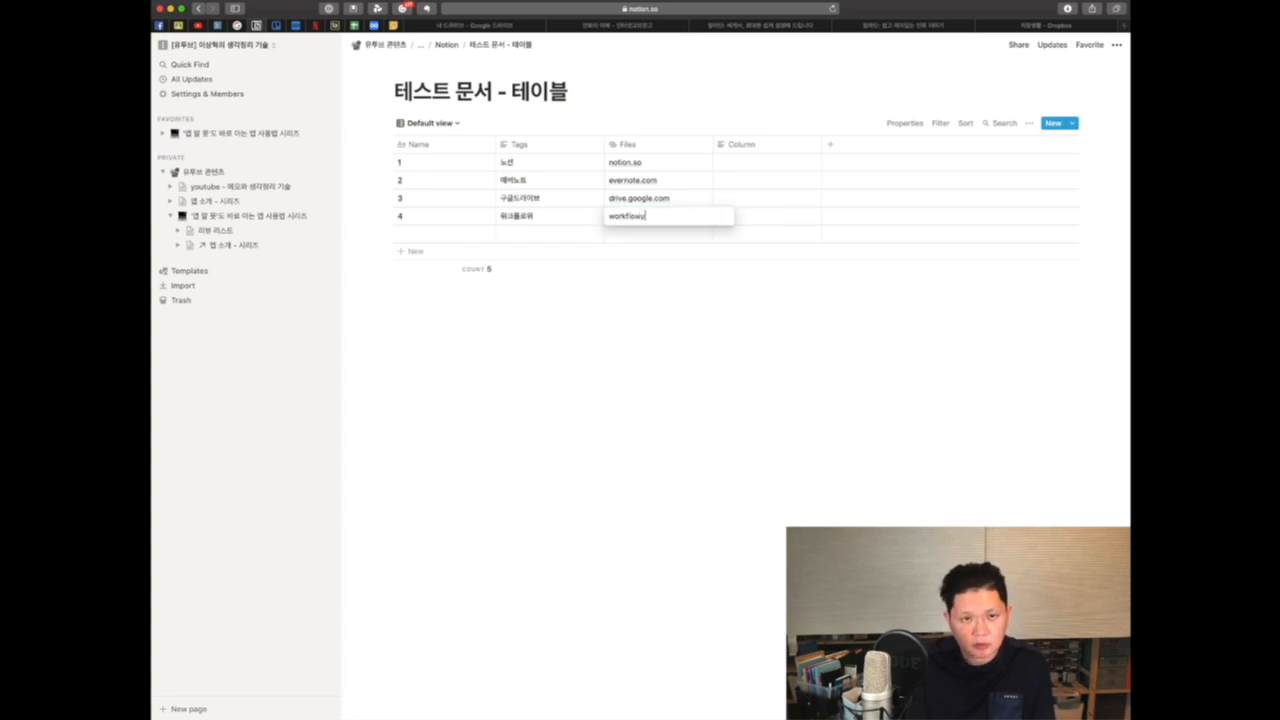
{"action": "key", "text": "BackSpace"}
{"action": "type", "text": ".com"}
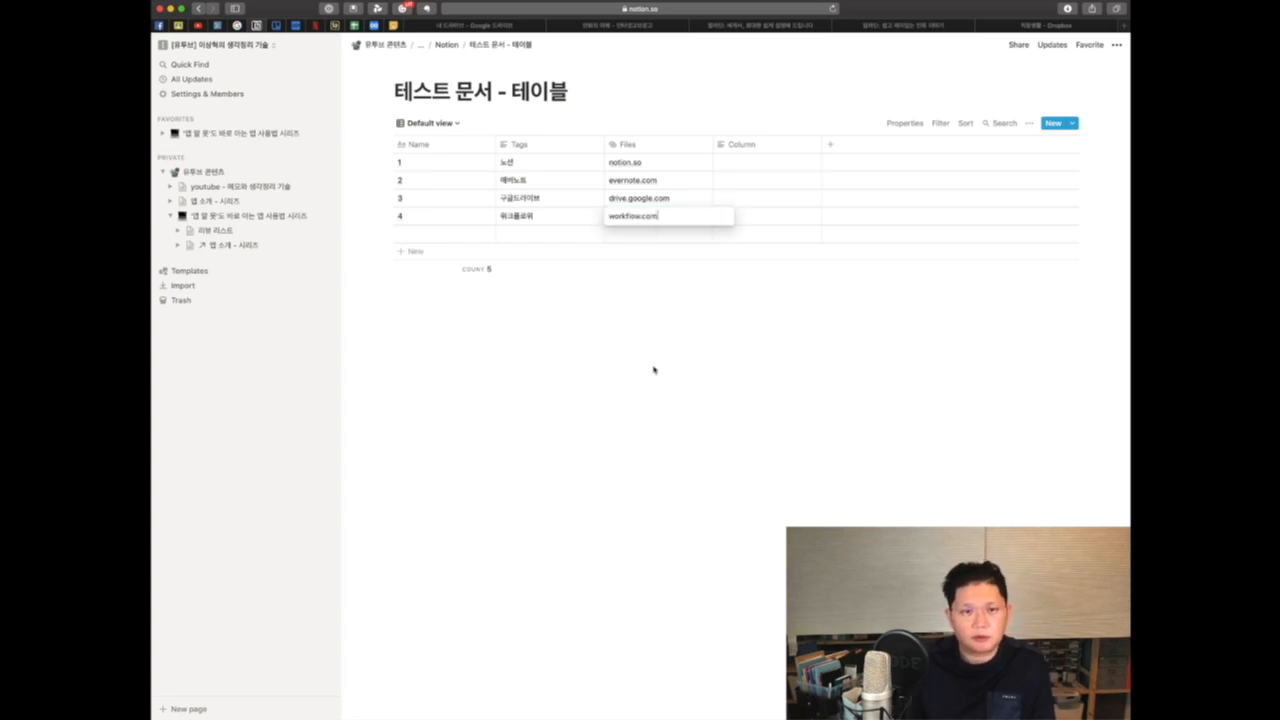
{"action": "key", "text": "Escape"}
Step: Rename the Files property to url
{"action": "left_click", "coordinate": [660, 146]}
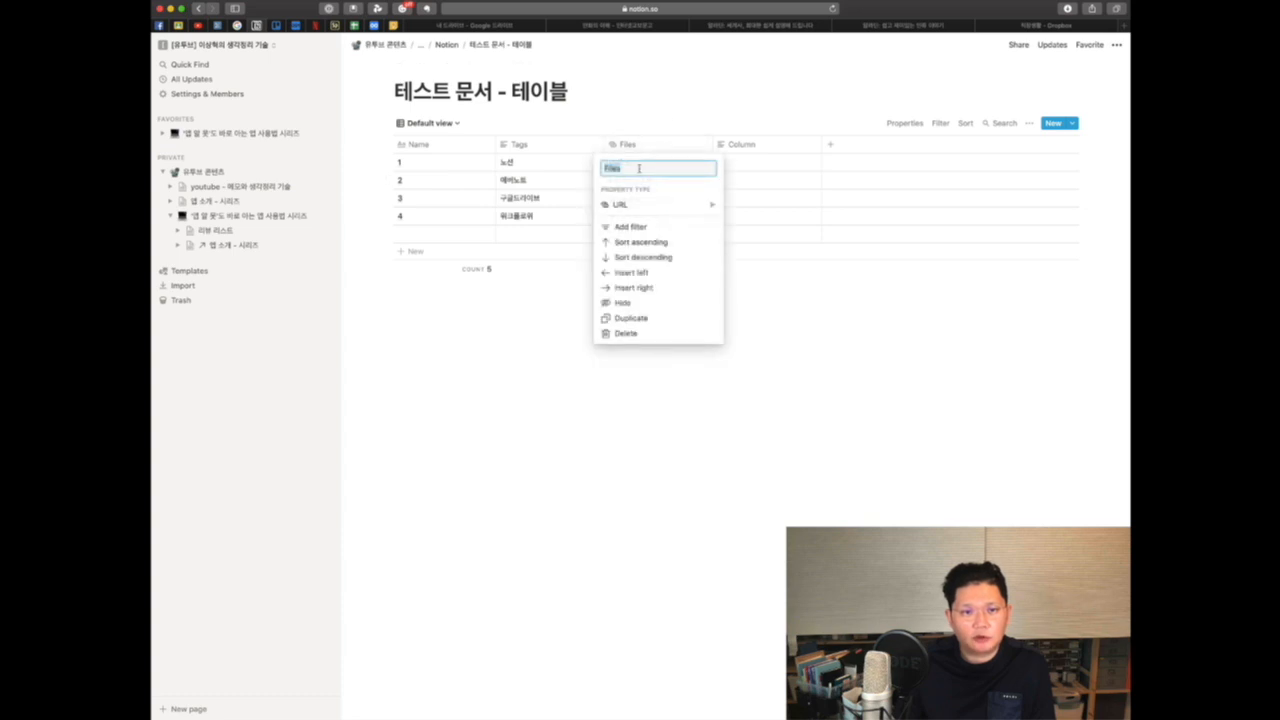
{"action": "type", "text": "ㅕㄱ"}
{"action": "key", "text": "BackSpace"}
{"action": "key", "text": "BackSpace"}
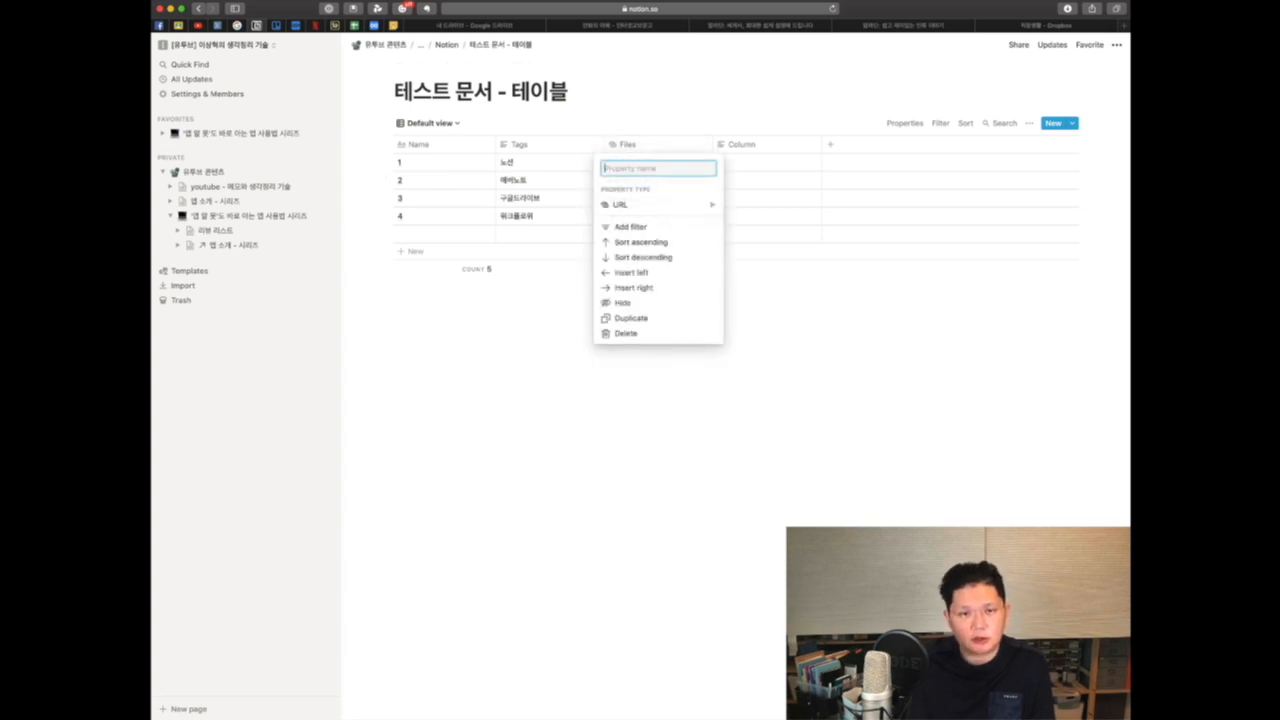
{"action": "type", "text": "url"}
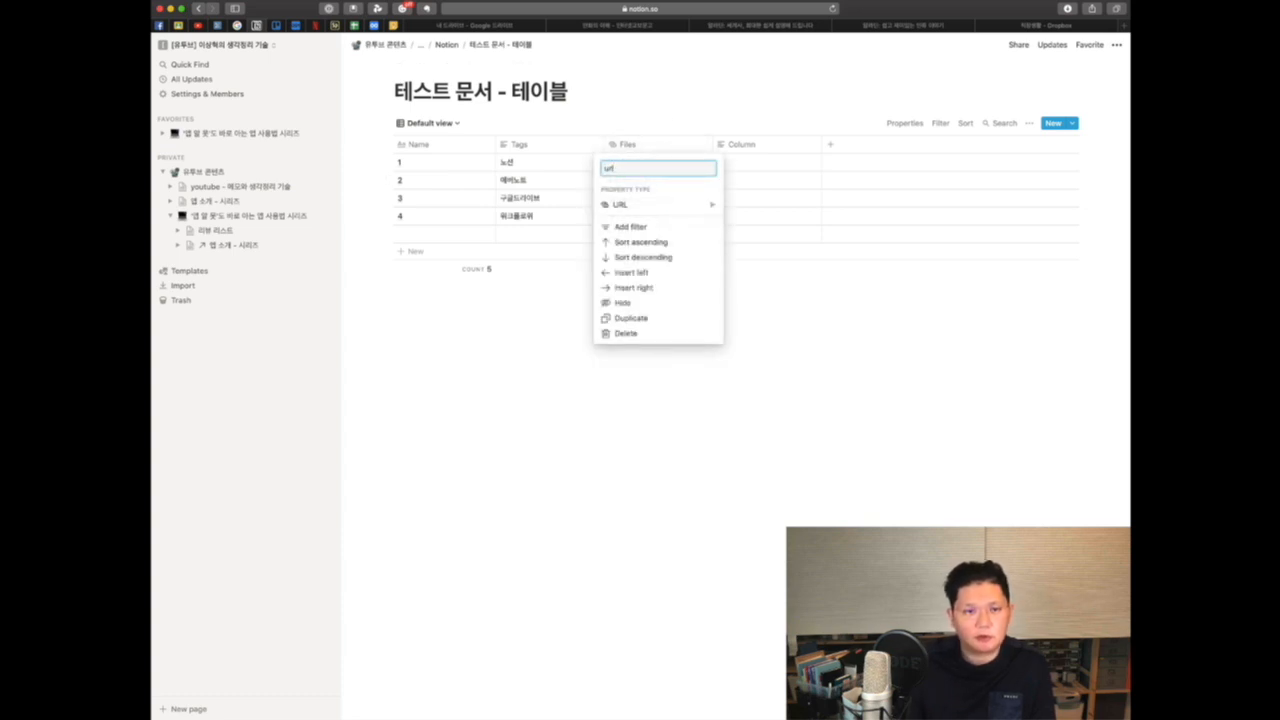
{"action": "key", "text": "Return"}
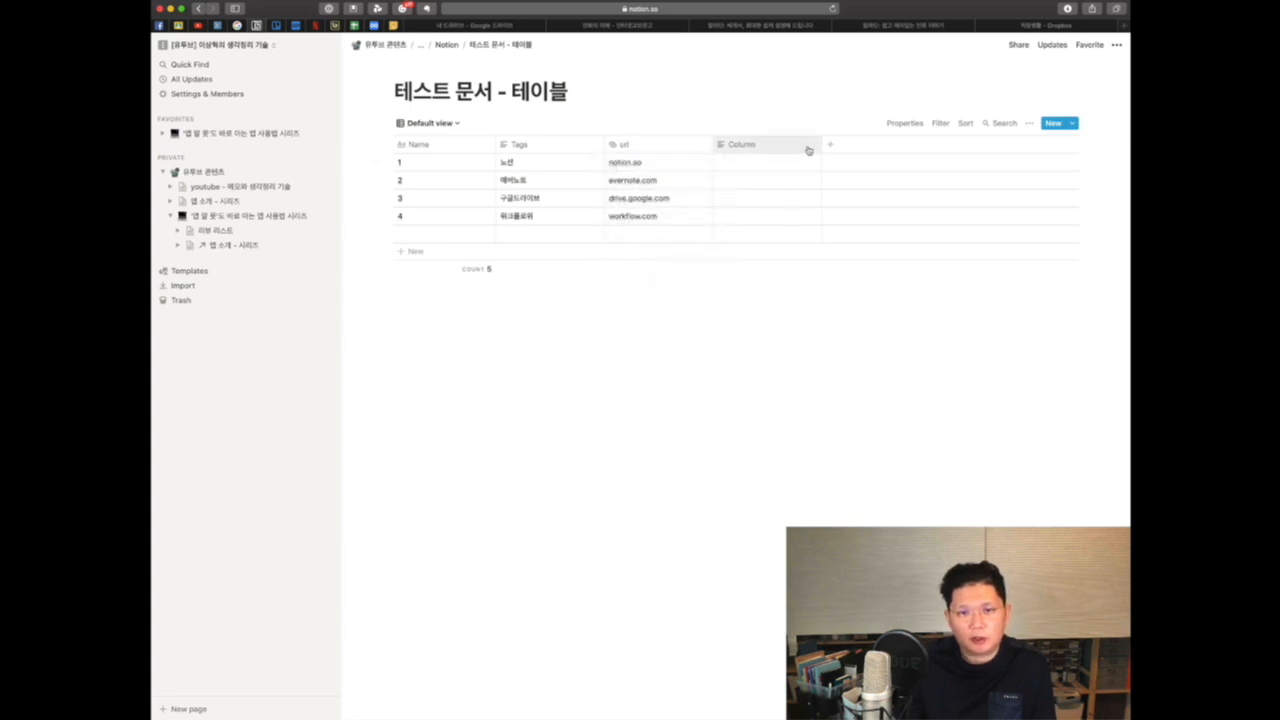
Step: Change the Column property's type to Checkbox
{"action": "left_click", "coordinate": [808, 148]}
{"action": "mouse_move", "coordinate": [818, 205]}
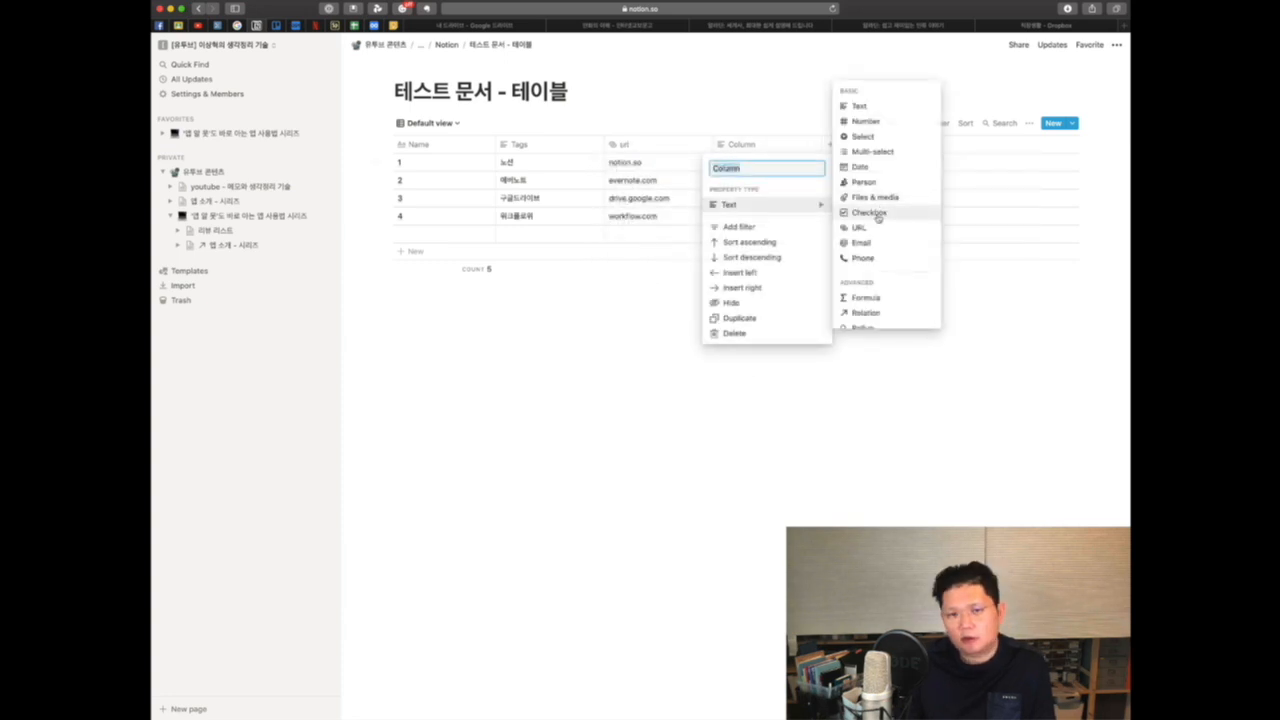
{"action": "left_click", "coordinate": [872, 213]}
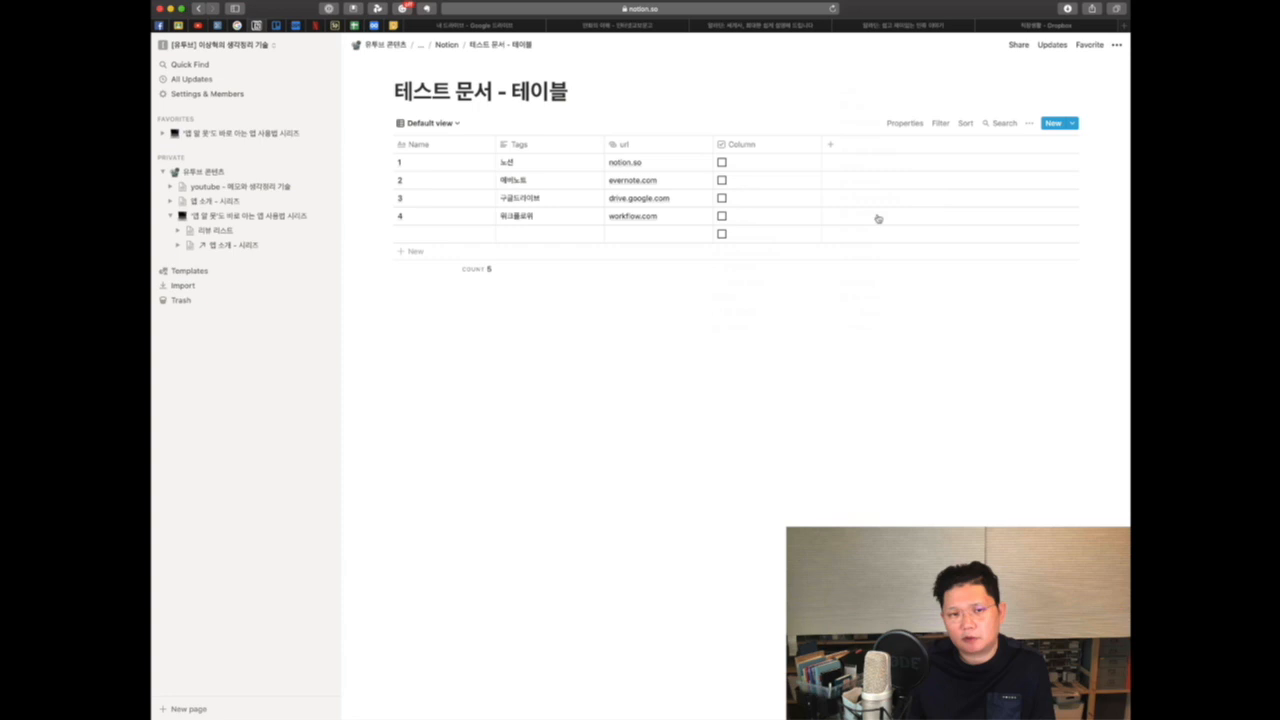
Step: Rename the checkbox property to 완료
{"action": "left_click", "coordinate": [748, 147]}
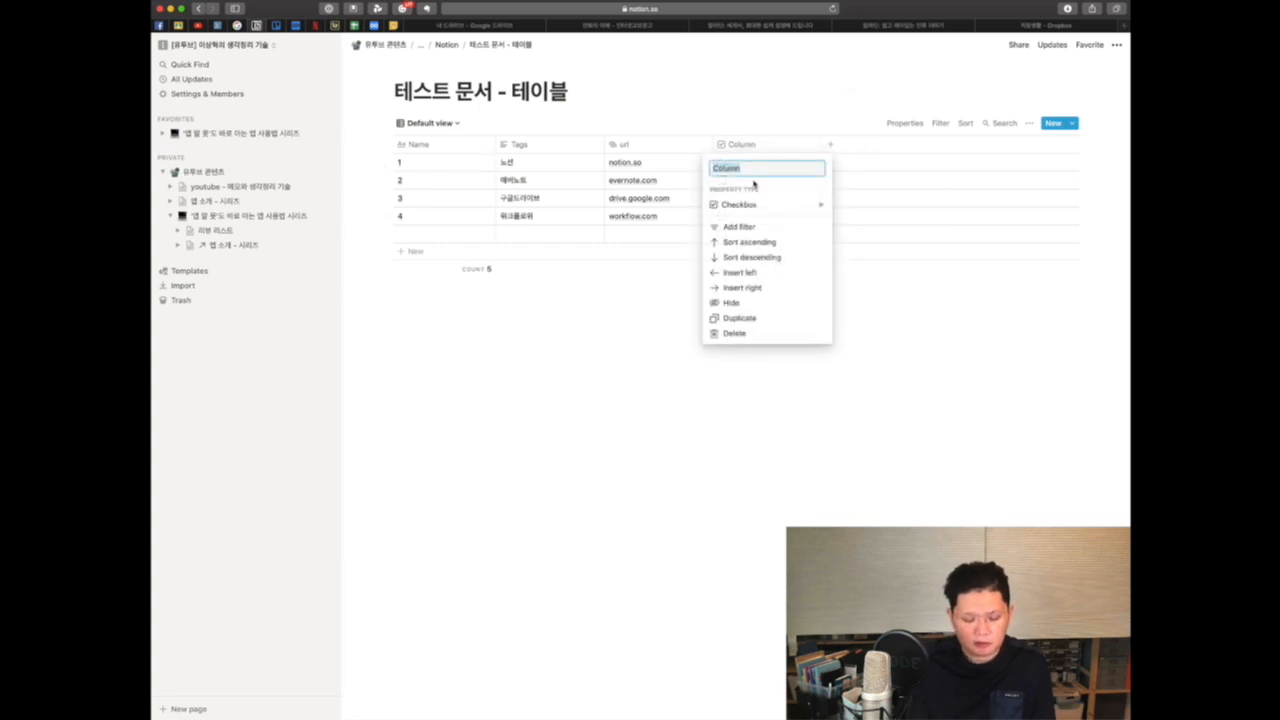
{"action": "key", "text": "BackSpace"}
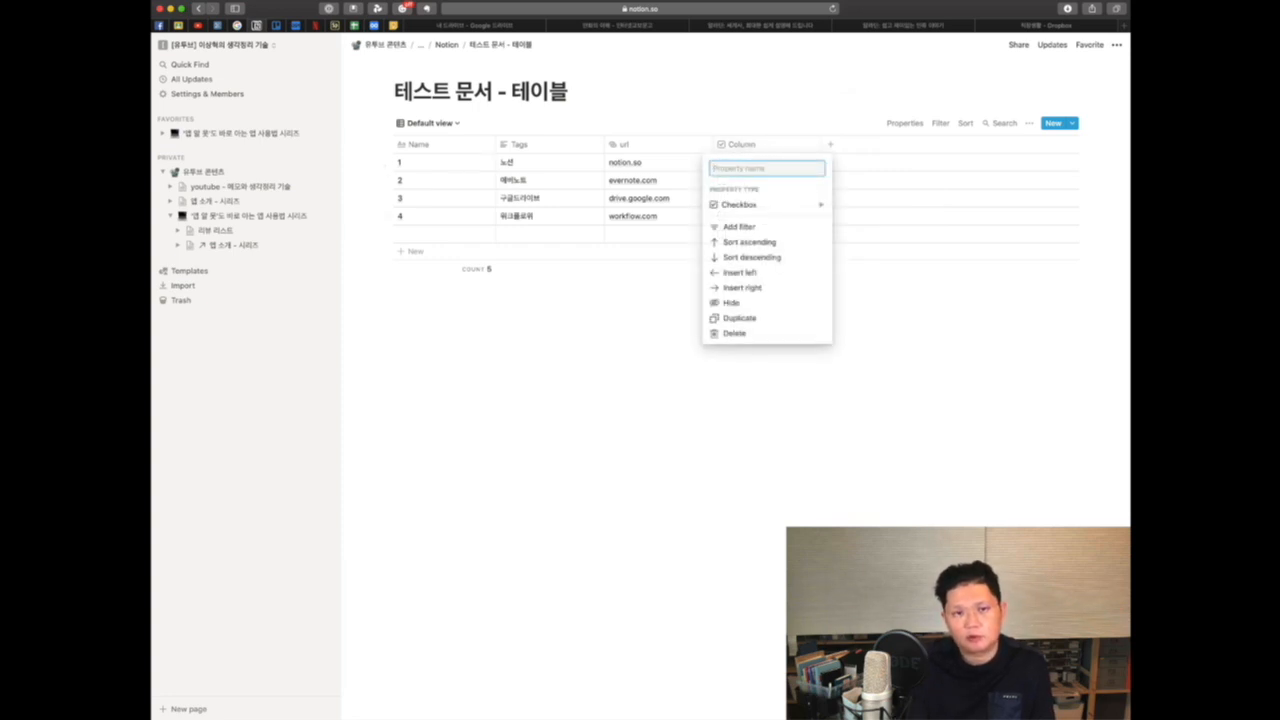
{"action": "type", "text": "완료"}
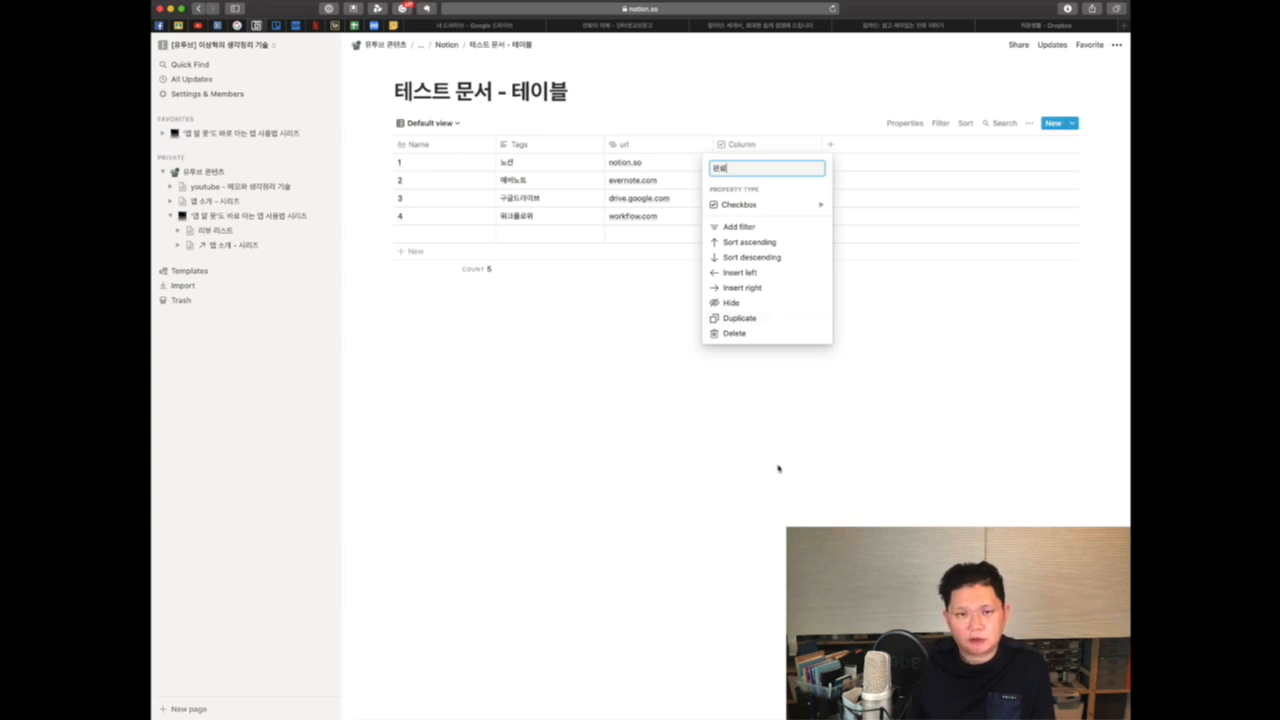
{"action": "left_click", "coordinate": [916, 312]}
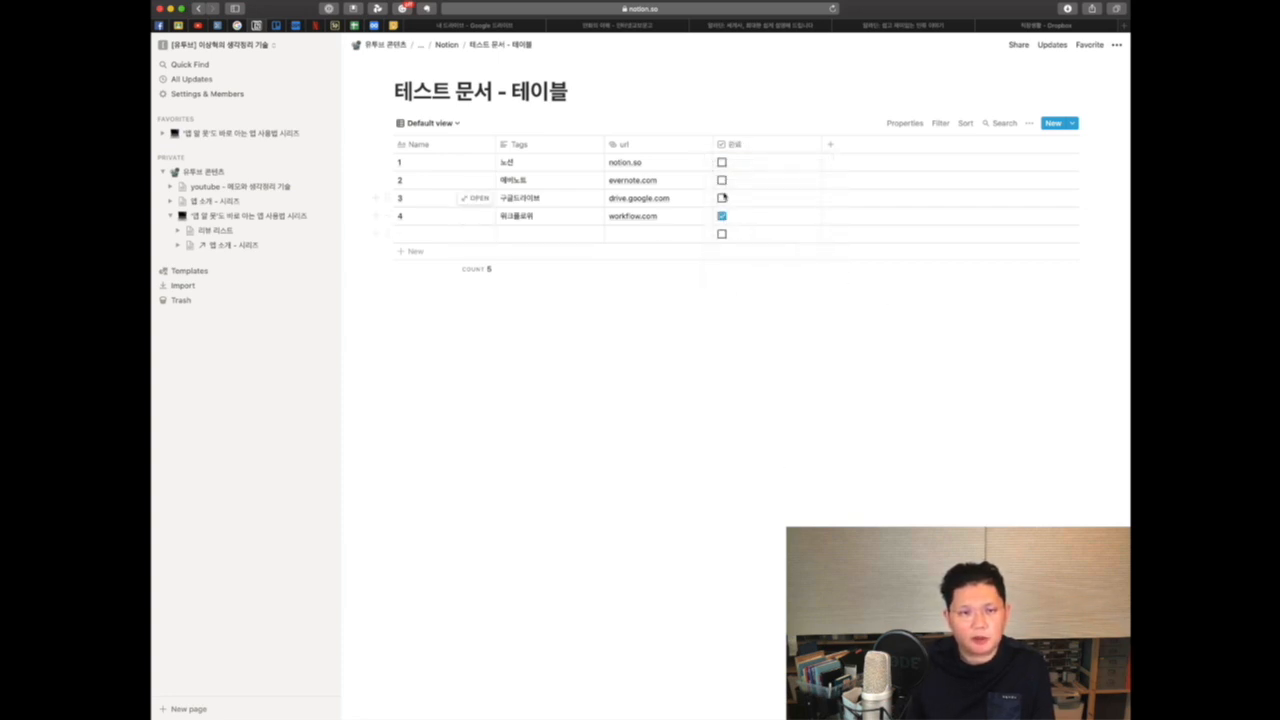
Step: Add a new text property column to the table and narrow the Name column
{"action": "left_click", "coordinate": [830, 144]}
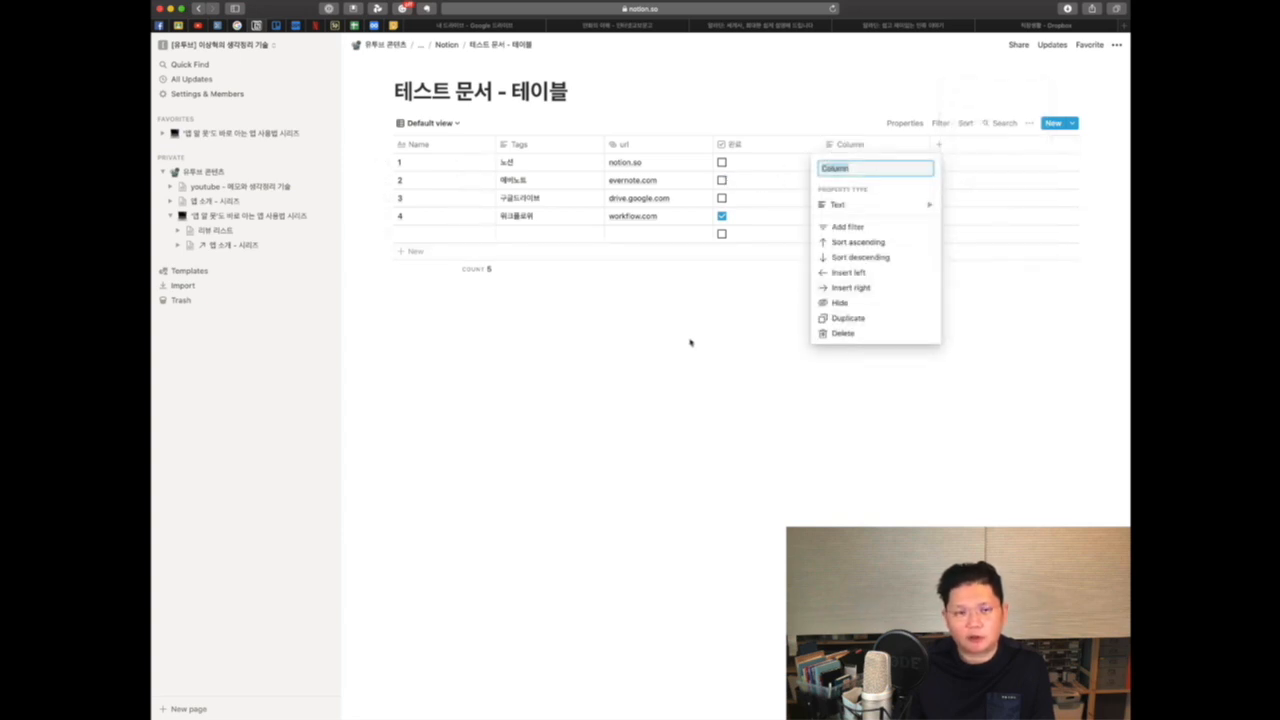
{"action": "left_click", "coordinate": [629, 320]}
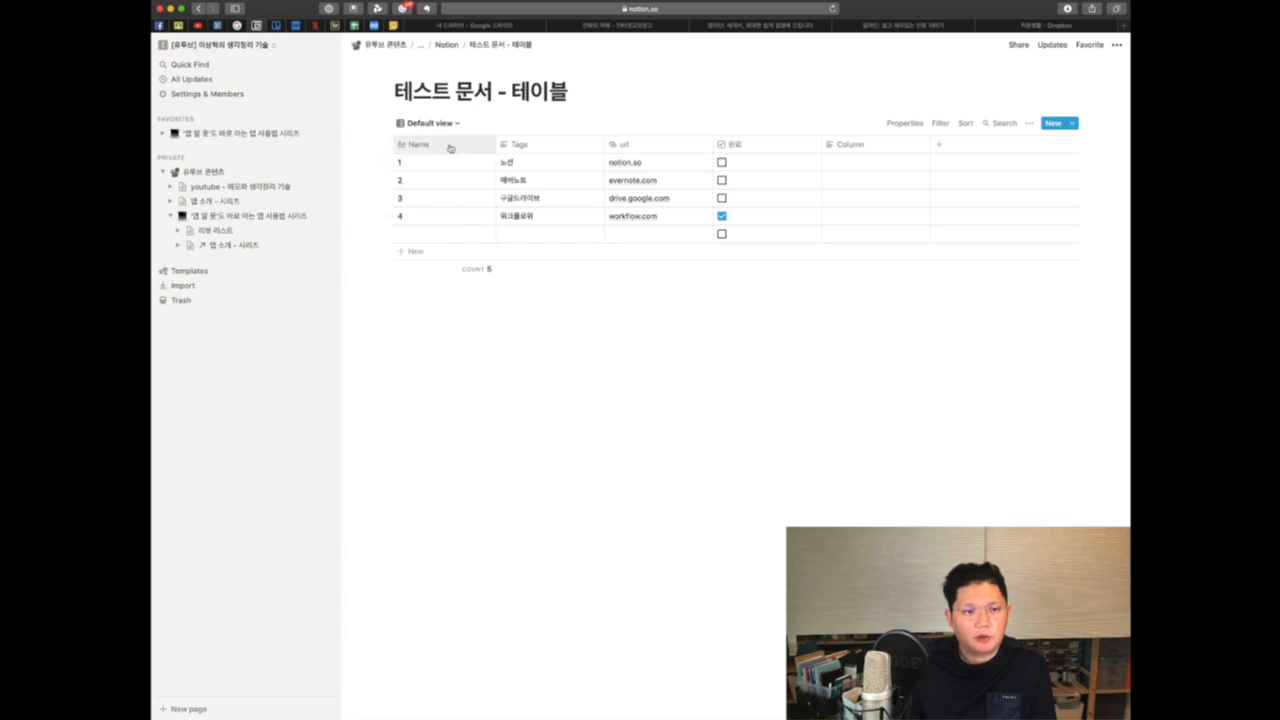
{"action": "left_click_drag", "start_coordinate": [484, 143], "coordinate": [442, 144]}
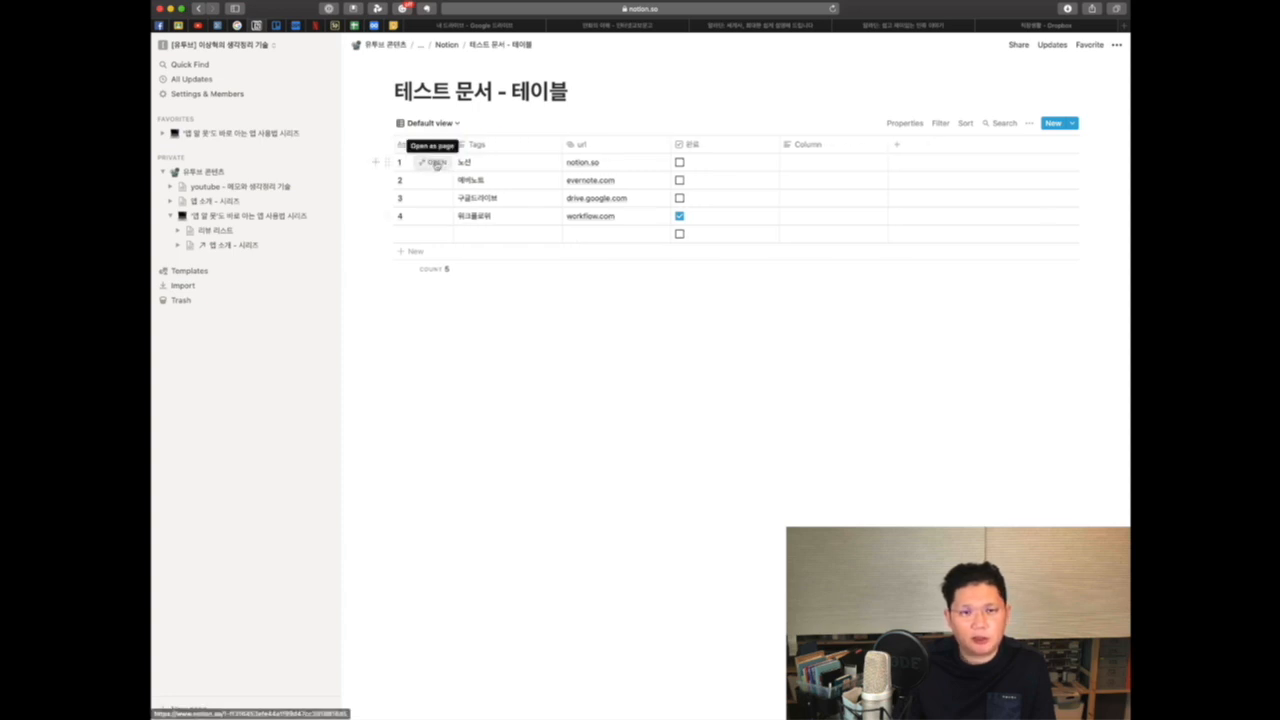
Step: Open row 1 as a page and write 페이지 작성 in its body
{"action": "left_click", "coordinate": [434, 163]}
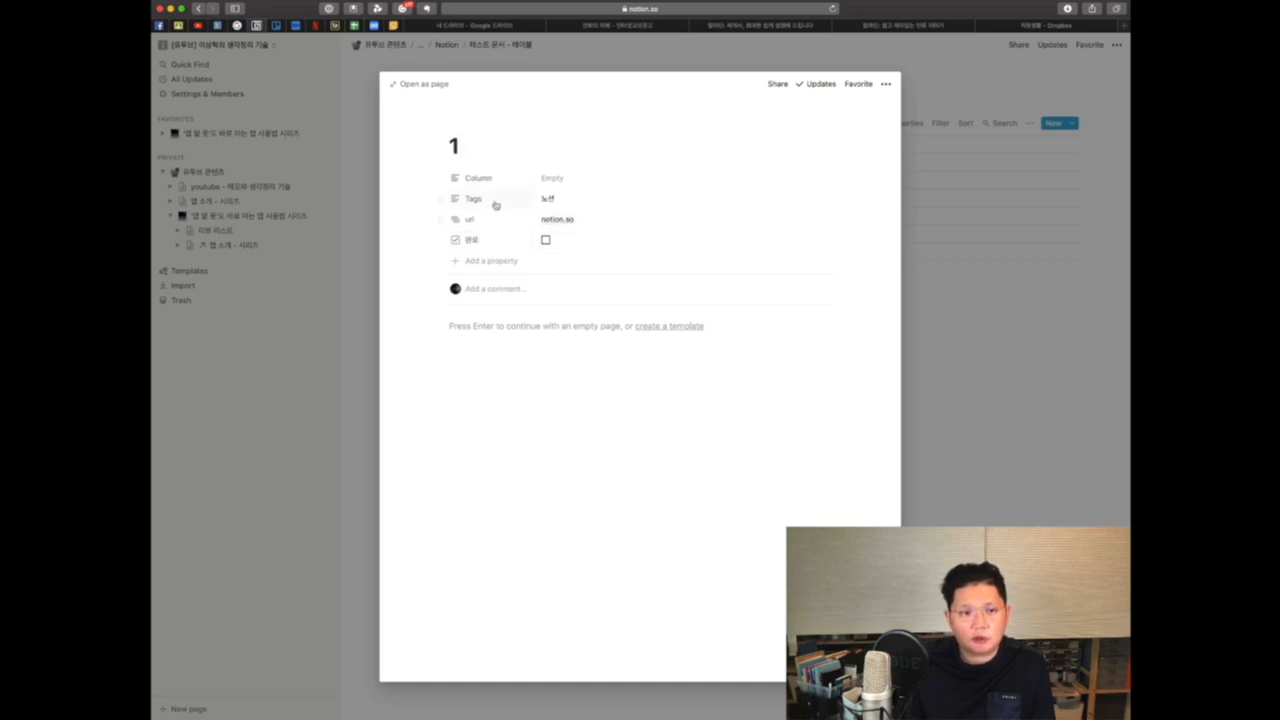
{"action": "left_click", "coordinate": [510, 326]}
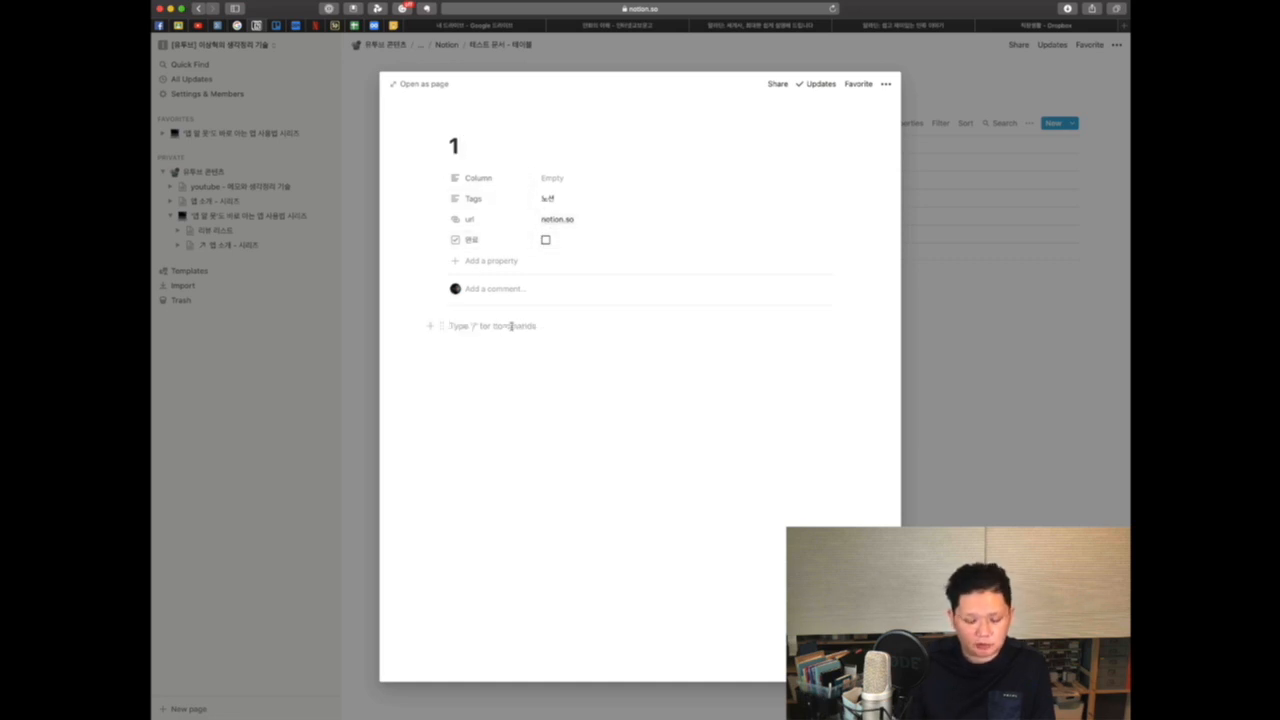
{"action": "type", "text": "페이지 작성"}
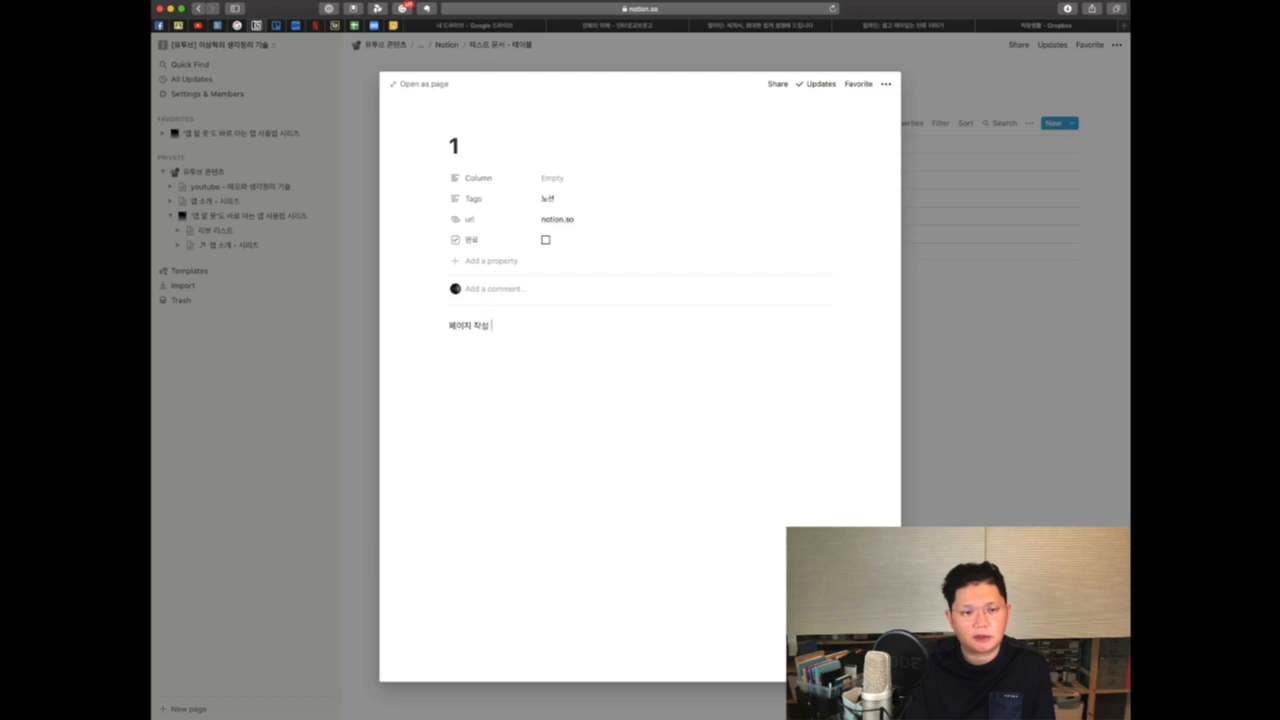
Step: Browse the block-type menu below the text, then close the row page
{"action": "left_click", "coordinate": [430, 325]}
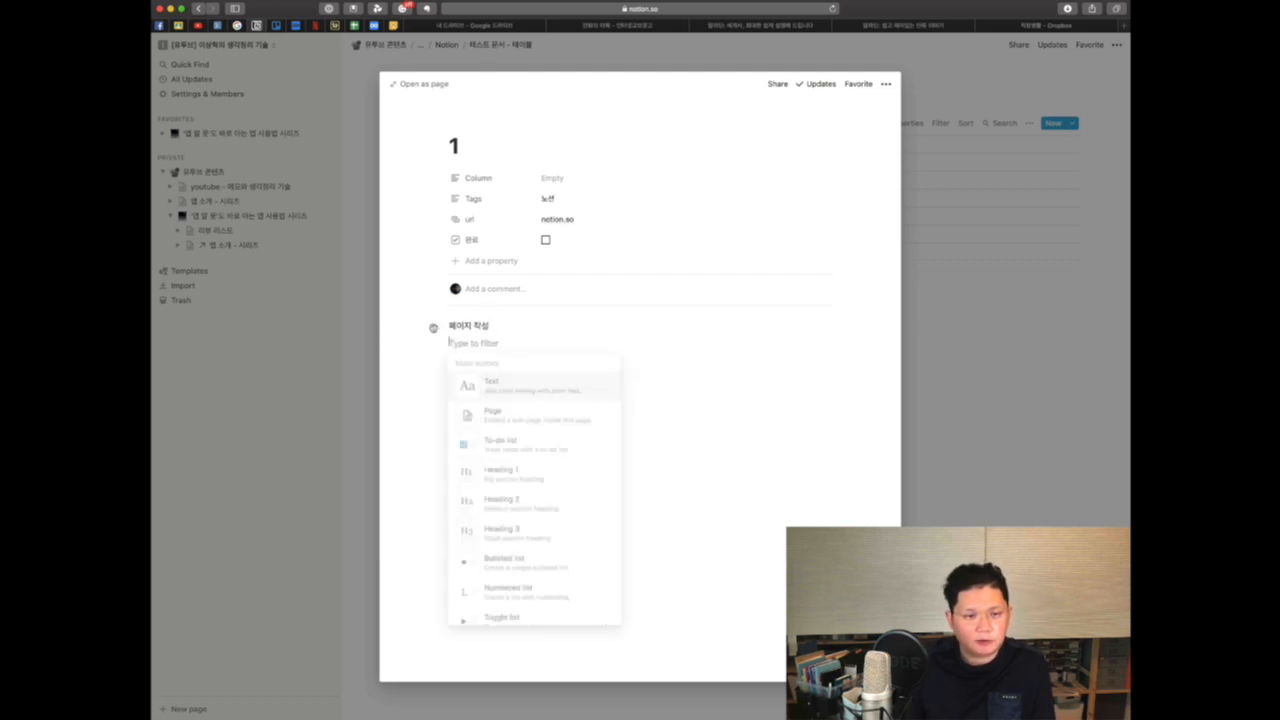
{"action": "scroll", "coordinate": [480, 488], "scroll_direction": "down", "scroll_amount": 5}
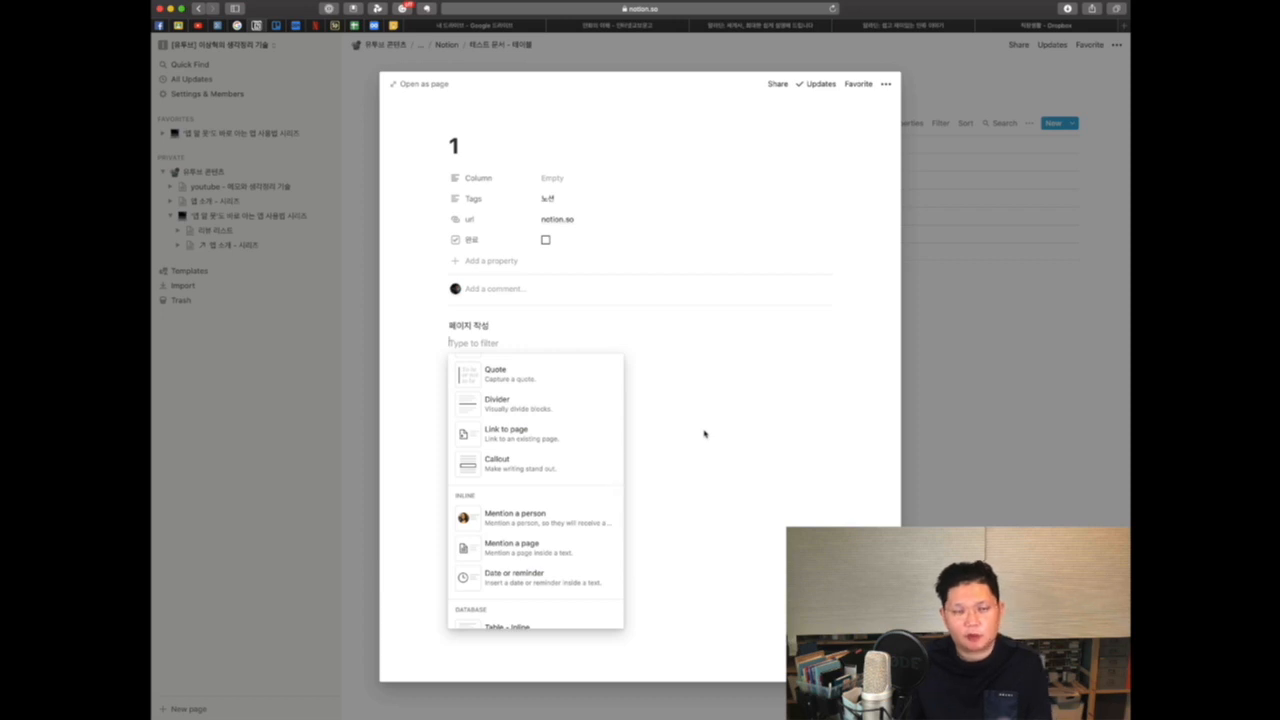
{"action": "key", "text": "Escape"}
{"action": "key", "text": "Escape"}
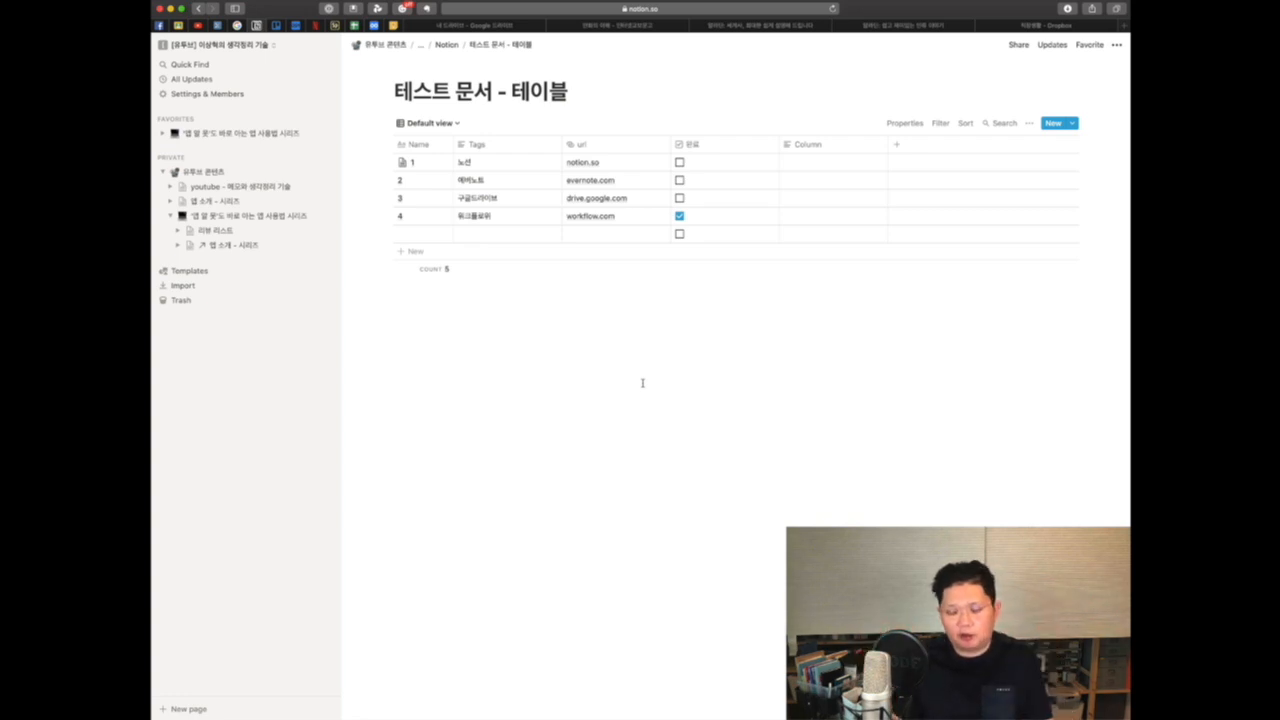
Step: Add another text property column to the table
{"action": "left_click", "coordinate": [896, 144]}
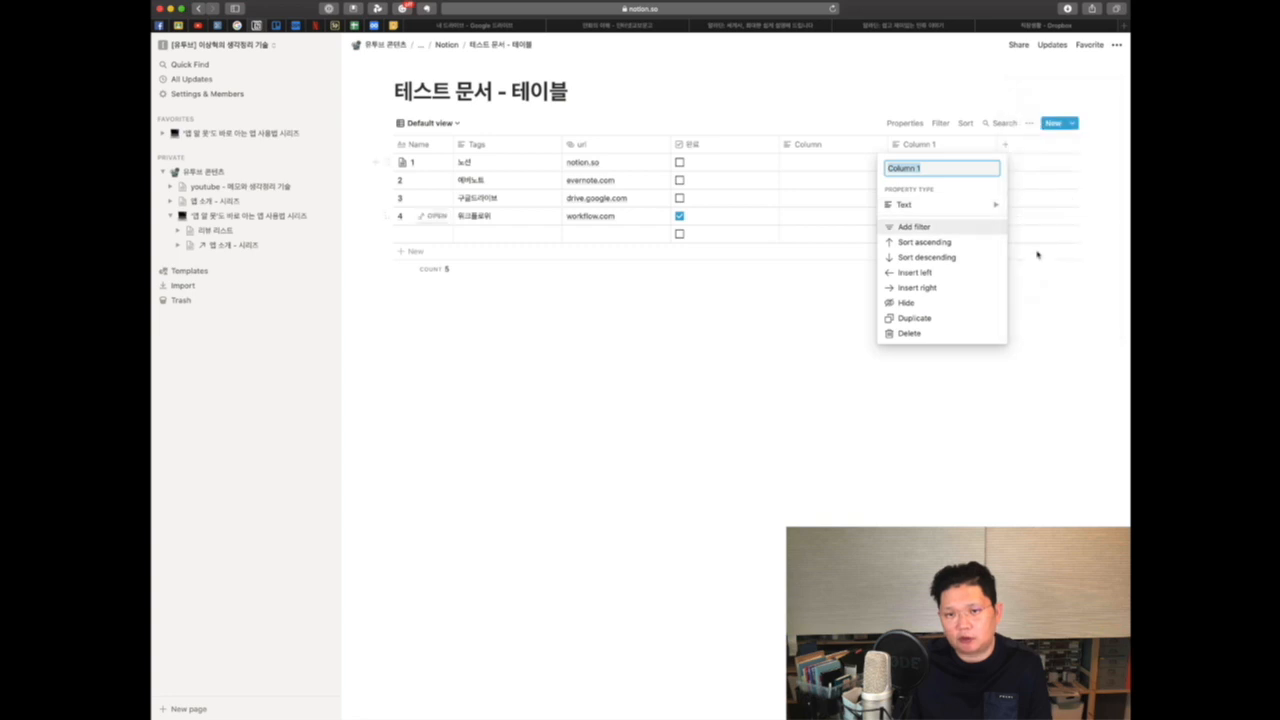
{"action": "left_click", "coordinate": [682, 385]}
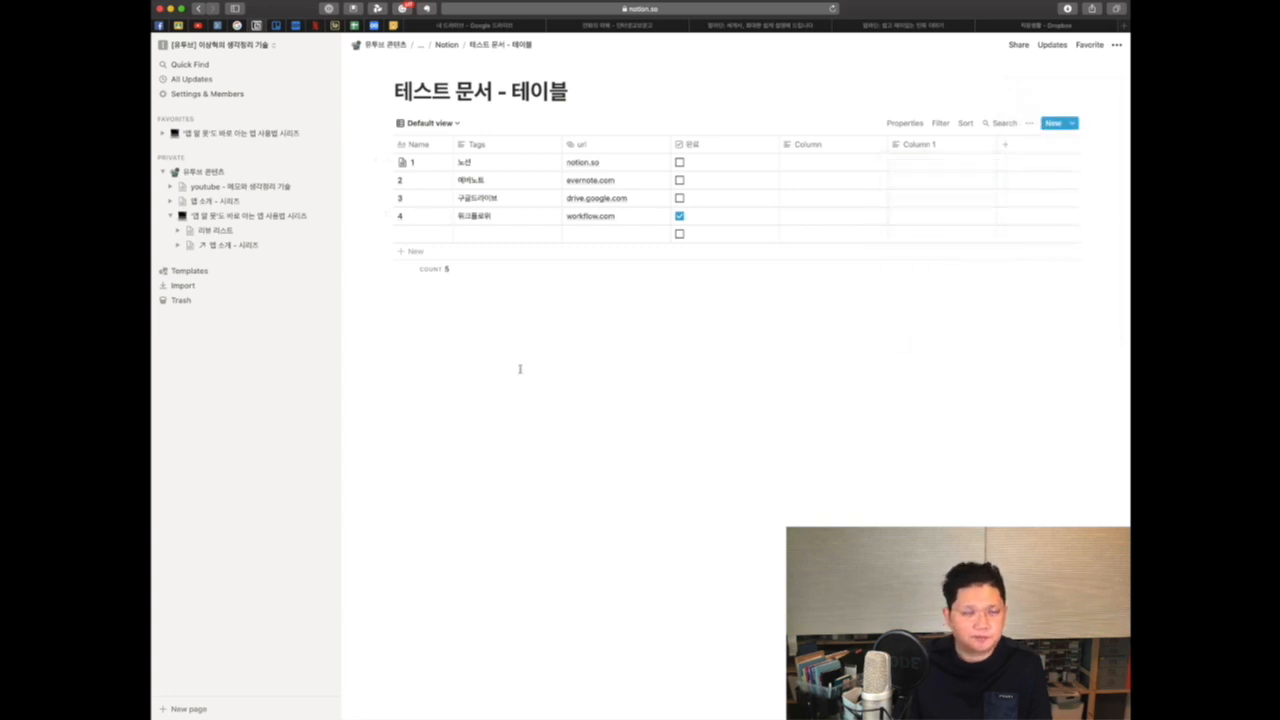
Step: Add a new Board view to the database
{"action": "left_click", "coordinate": [457, 124]}
{"action": "left_click", "coordinate": [422, 184]}
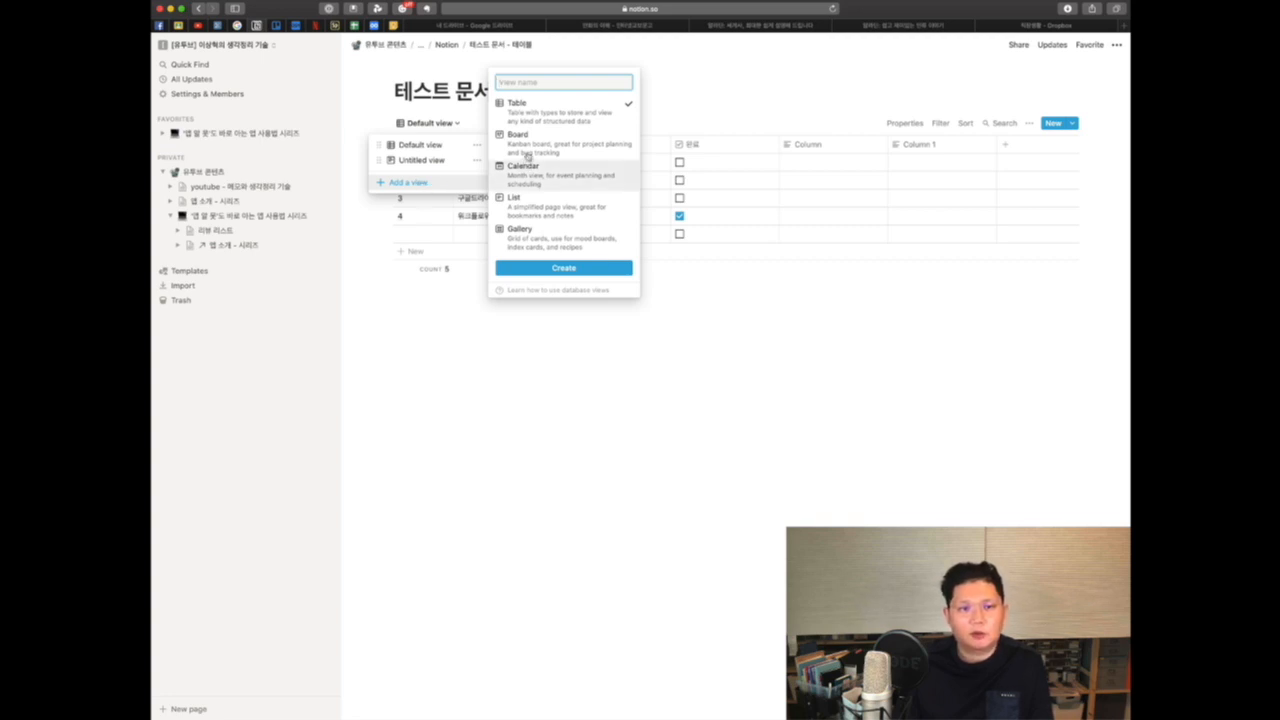
{"action": "mouse_move", "coordinate": [546, 149]}
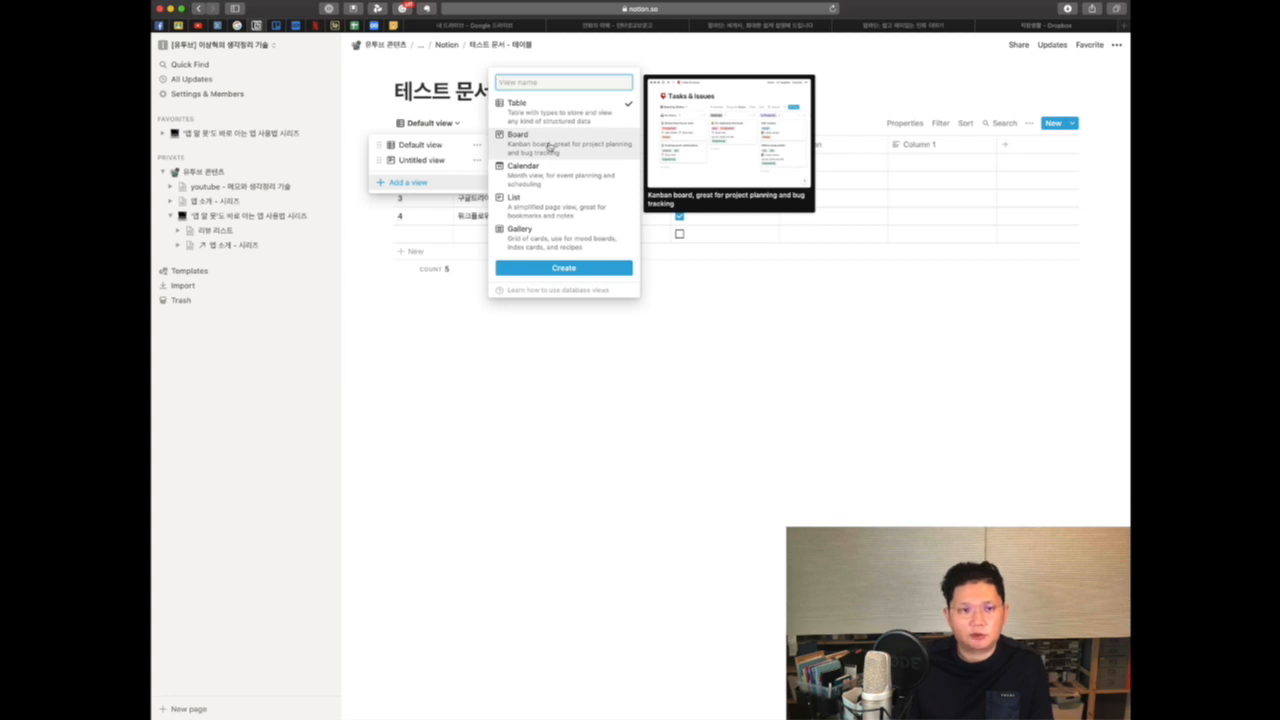
{"action": "left_click", "coordinate": [549, 147]}
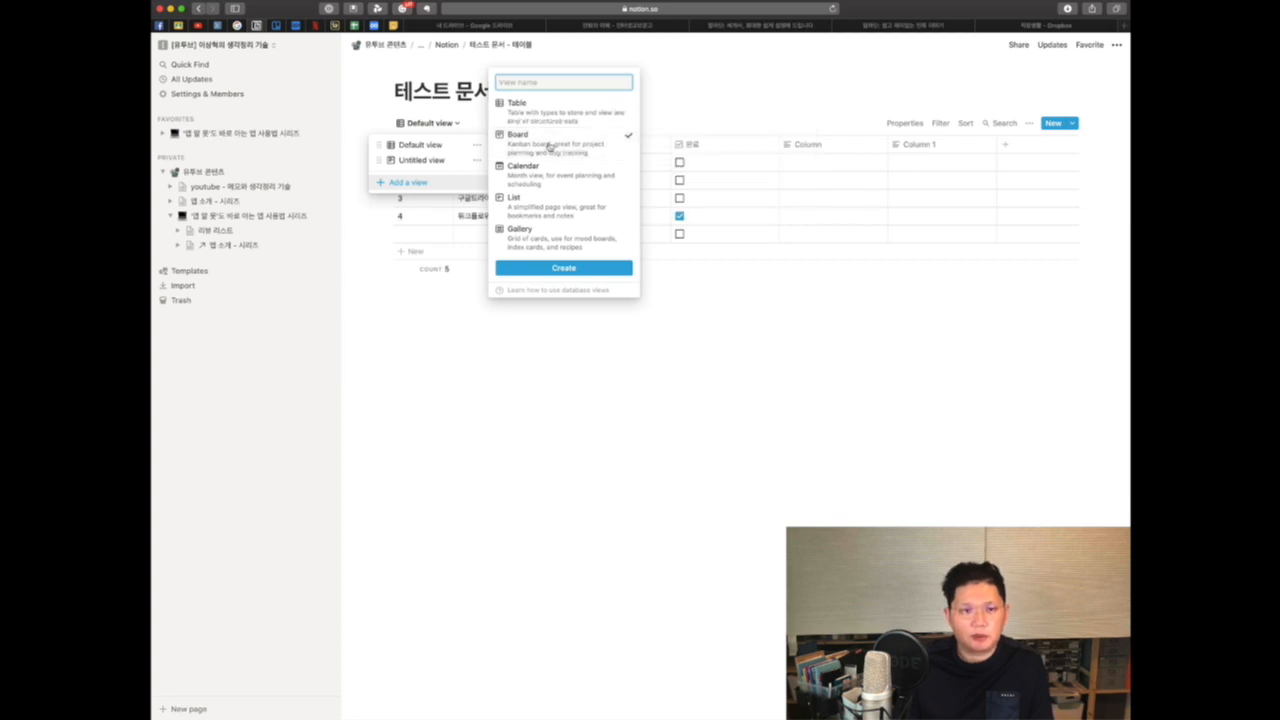
{"action": "left_click", "coordinate": [574, 268]}
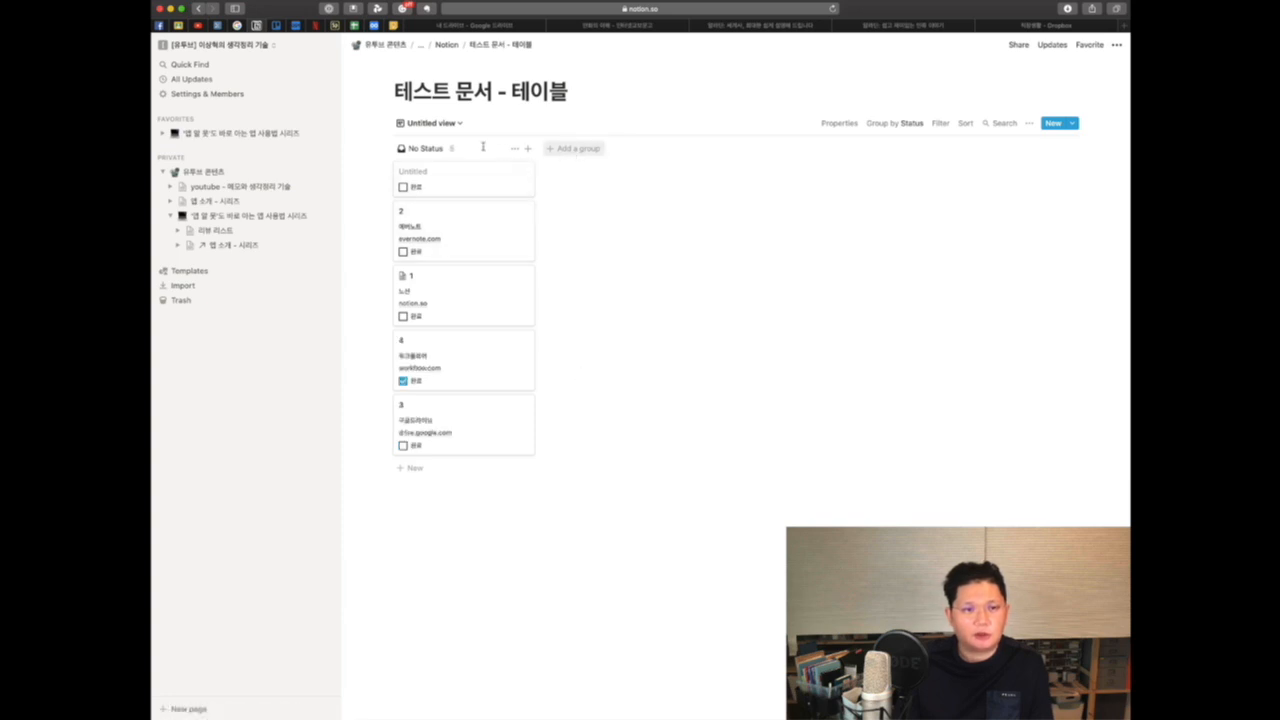
Step: Add a board group named todo
{"action": "left_click", "coordinate": [577, 150]}
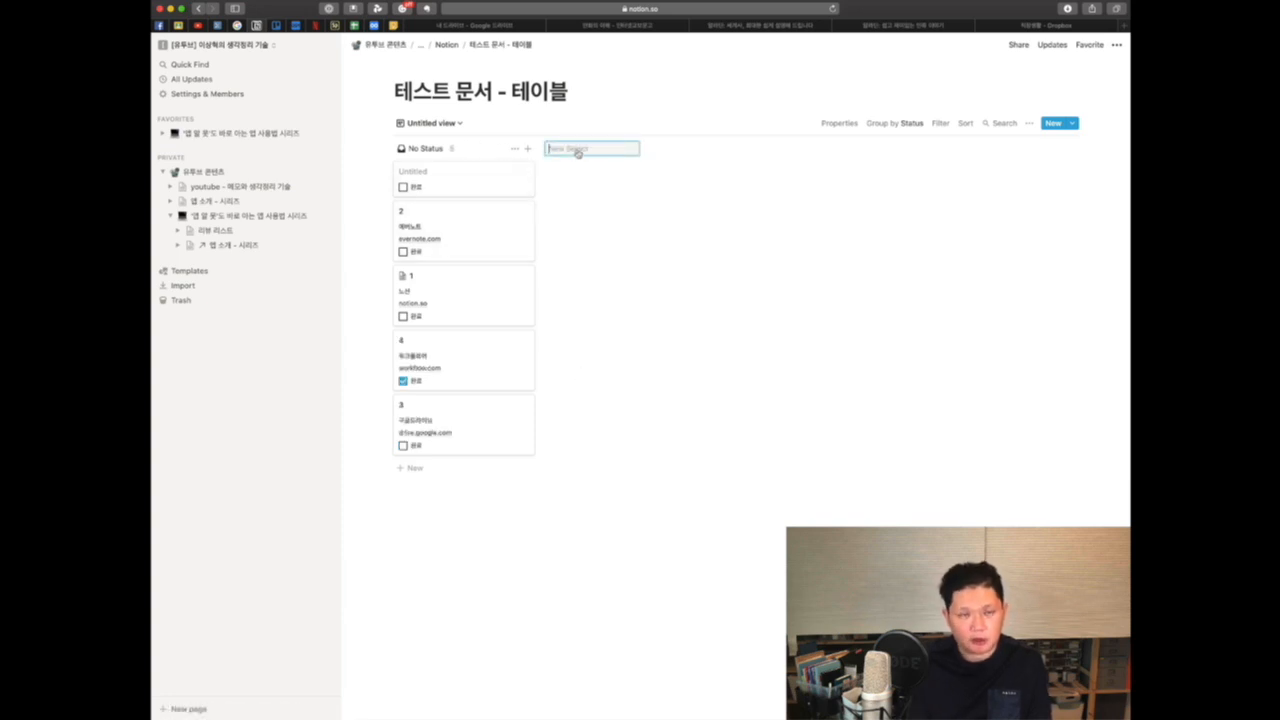
{"action": "type", "text": "새애"}
{"action": "key", "text": "BackSpace"}
{"action": "key", "text": "BackSpace"}
{"action": "type", "text": "todo"}
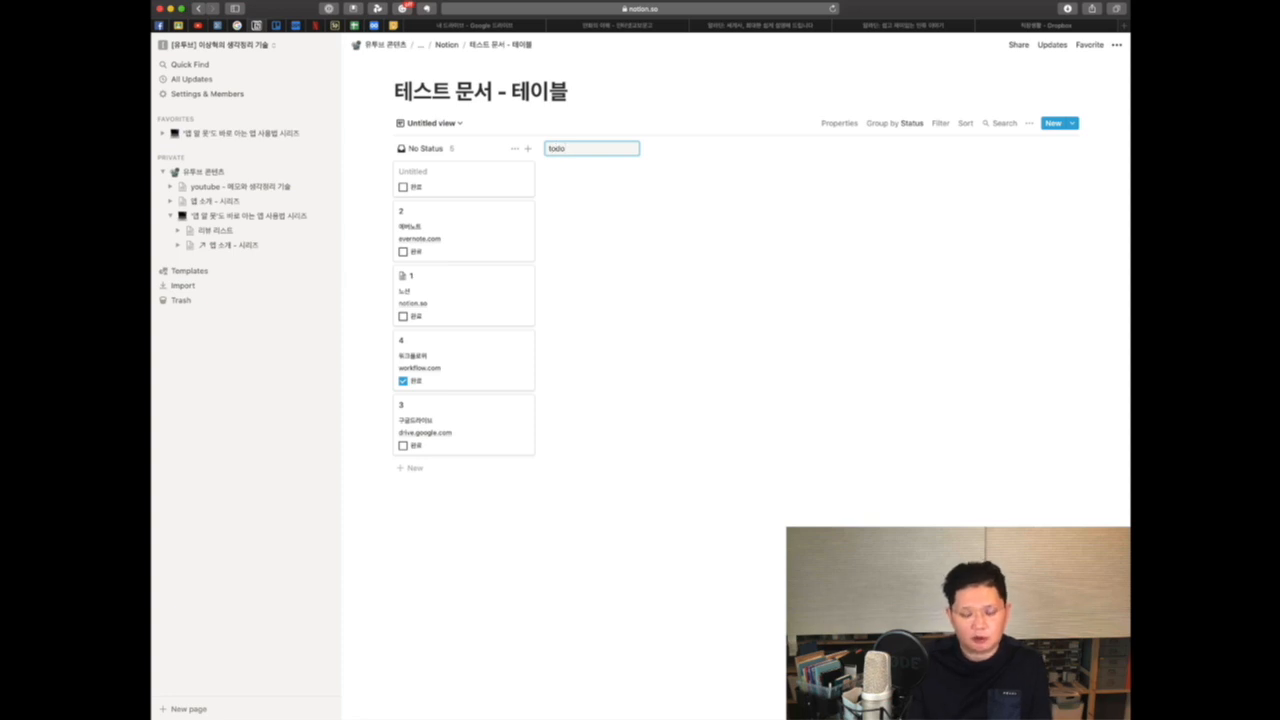
{"action": "key", "text": "Return"}
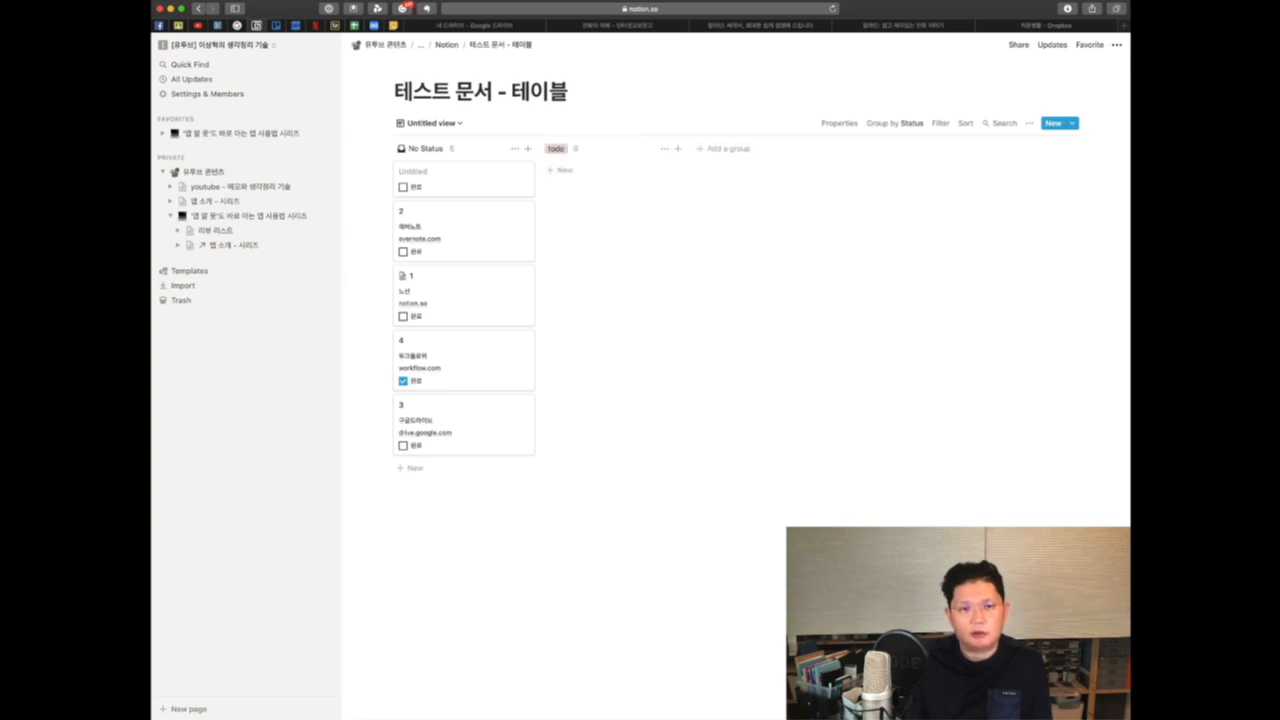
Step: Add two more board groups named doing and done
{"action": "left_click", "coordinate": [728, 149]}
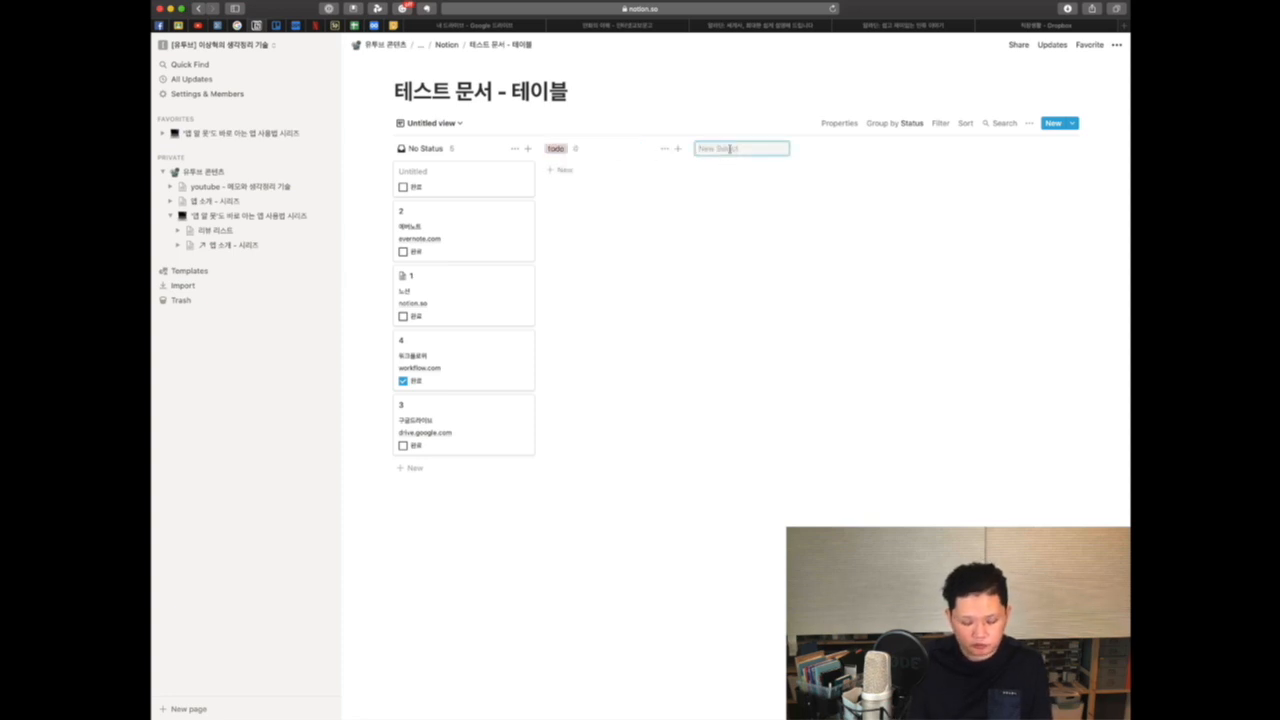
{"action": "type", "text": "do"}
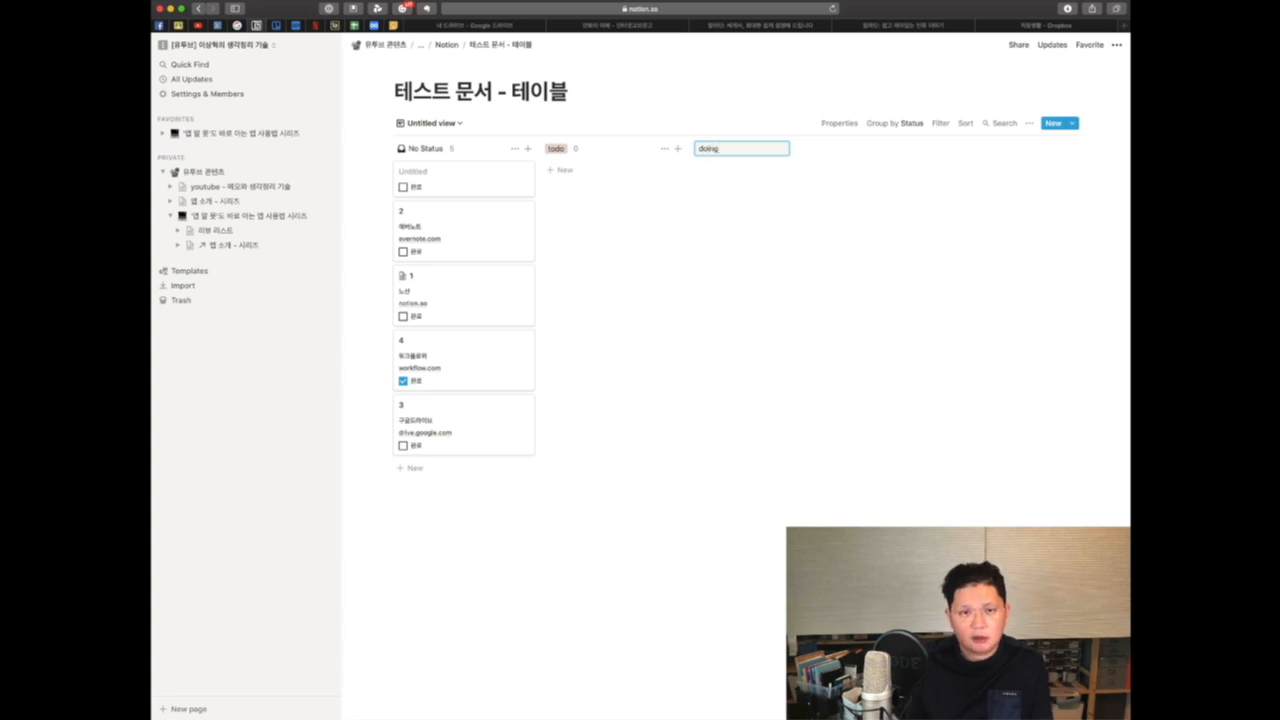
{"action": "type", "text": "ing"}
{"action": "key", "text": "Return"}
{"action": "left_click", "coordinate": [878, 149]}
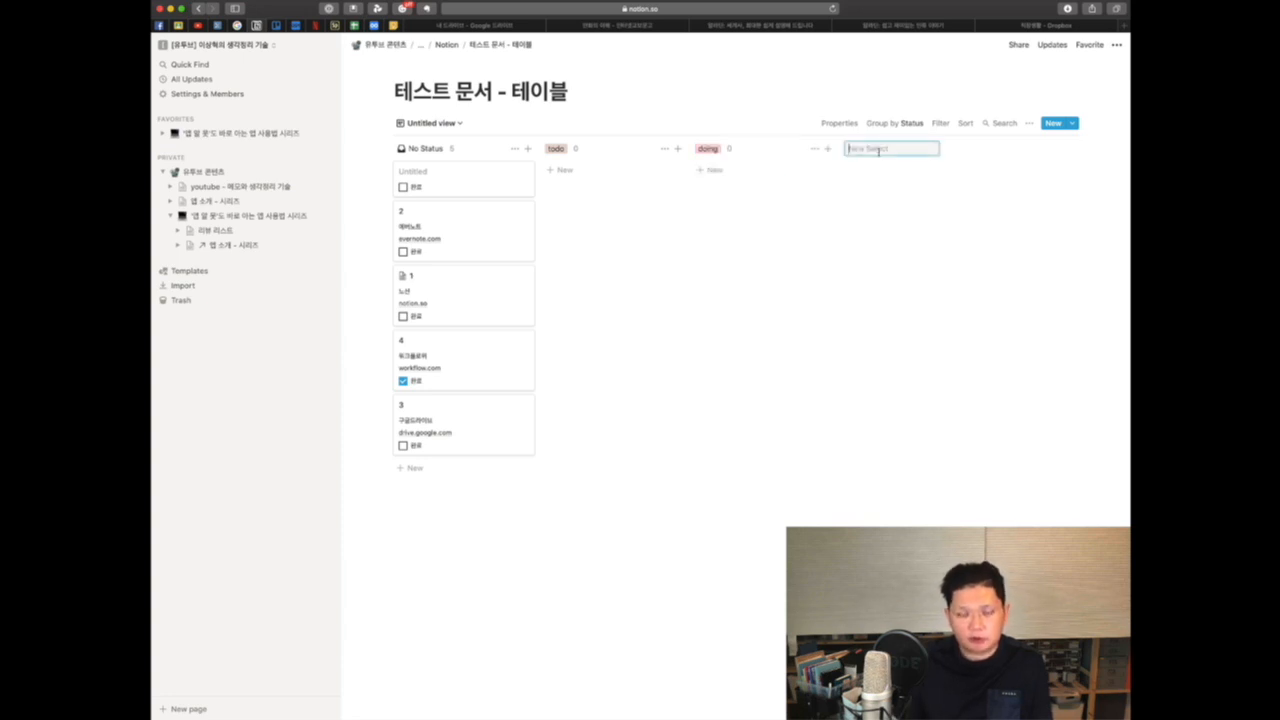
{"action": "type", "text": "do"}
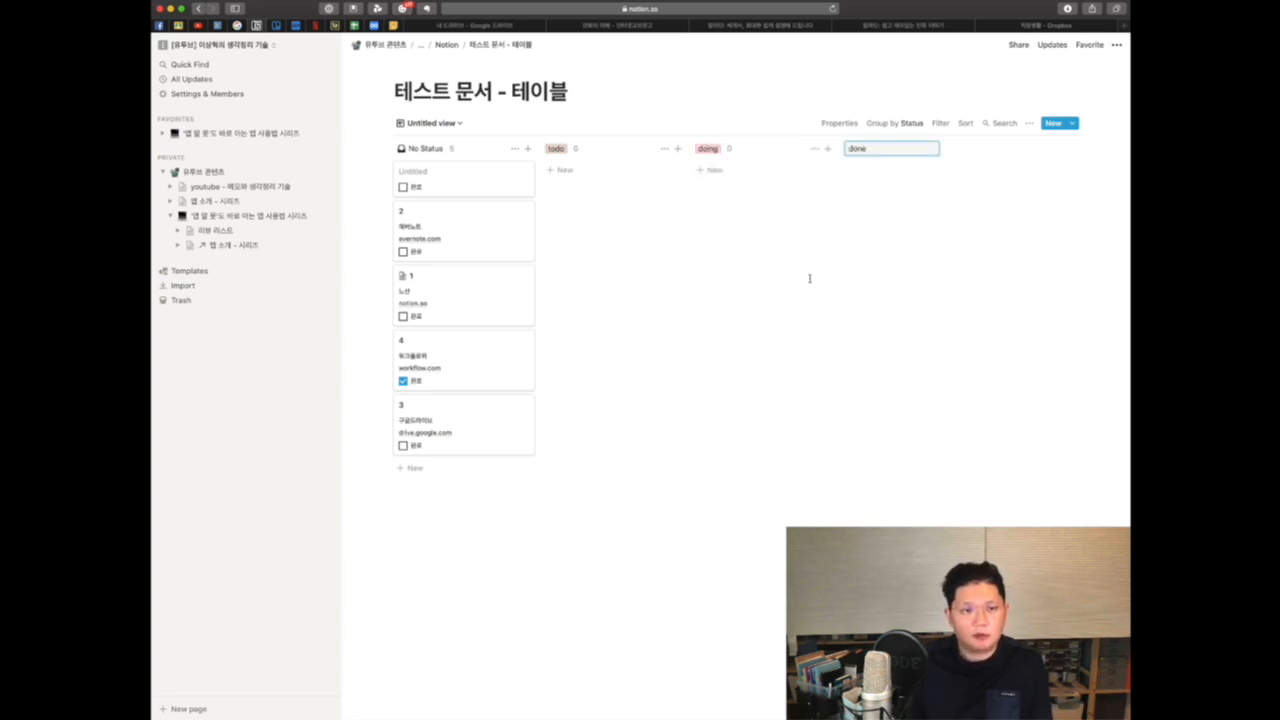
{"action": "type", "text": "ne"}
{"action": "key", "text": "Return"}
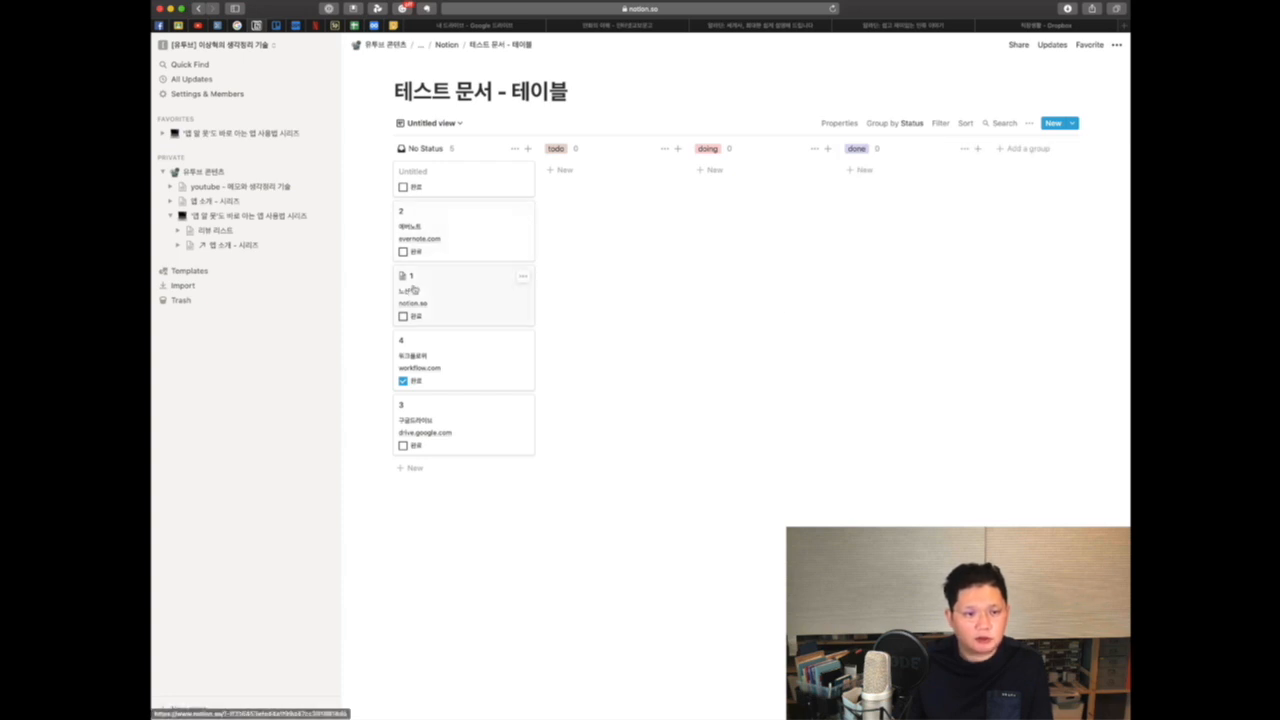
Step: Move card 1 into doing, card 4 into done and card 2 into todo
{"action": "left_click_drag", "start_coordinate": [413, 289], "coordinate": [705, 200]}
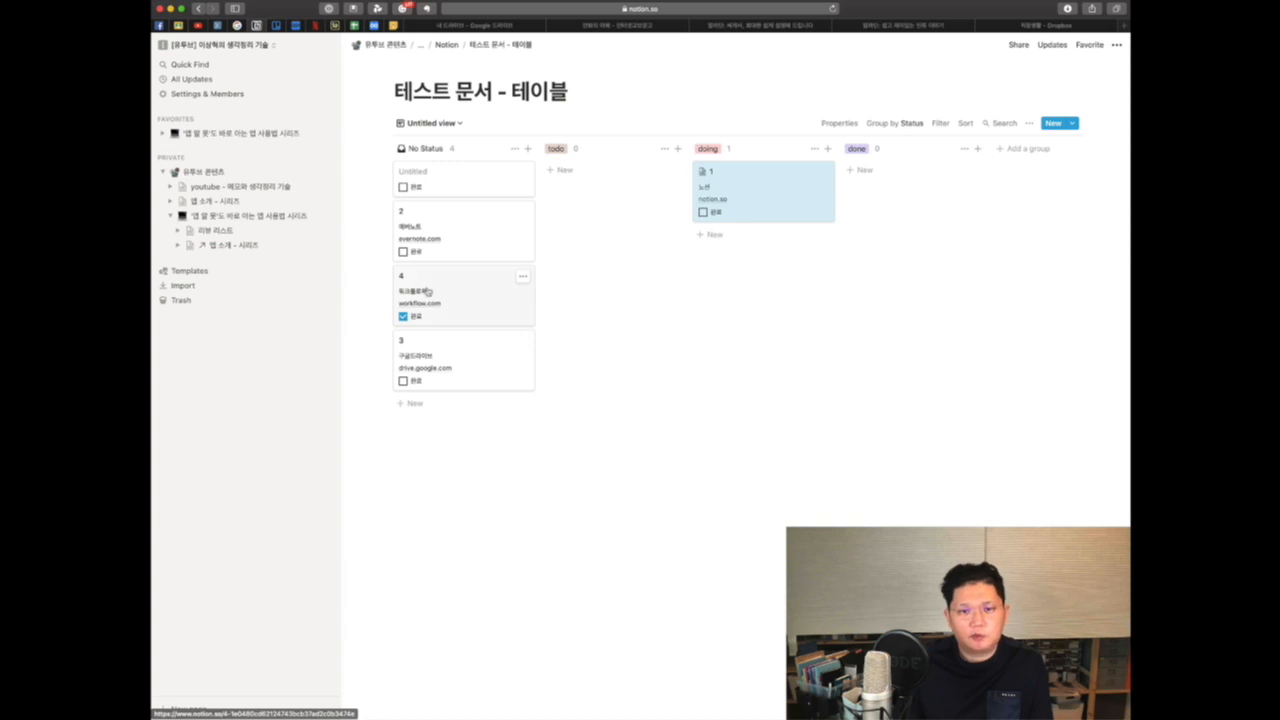
{"action": "left_click_drag", "start_coordinate": [430, 289], "coordinate": [860, 200]}
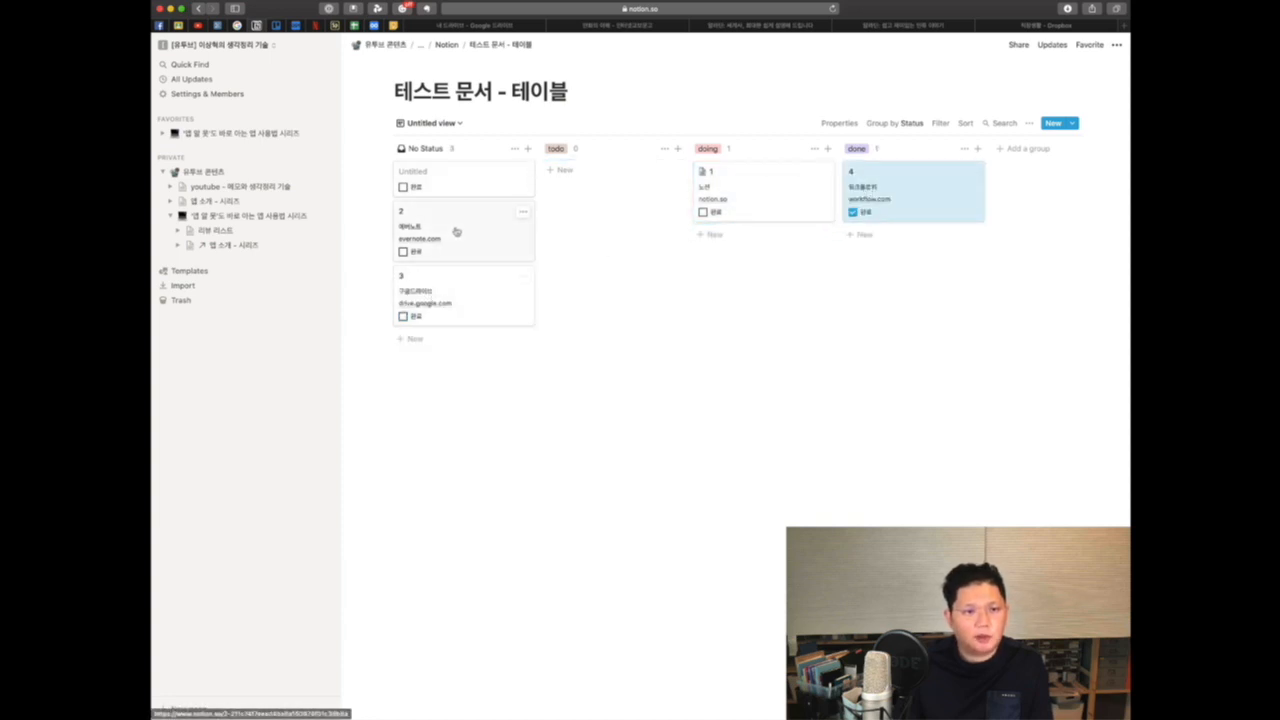
{"action": "left_click_drag", "start_coordinate": [455, 231], "coordinate": [590, 200]}
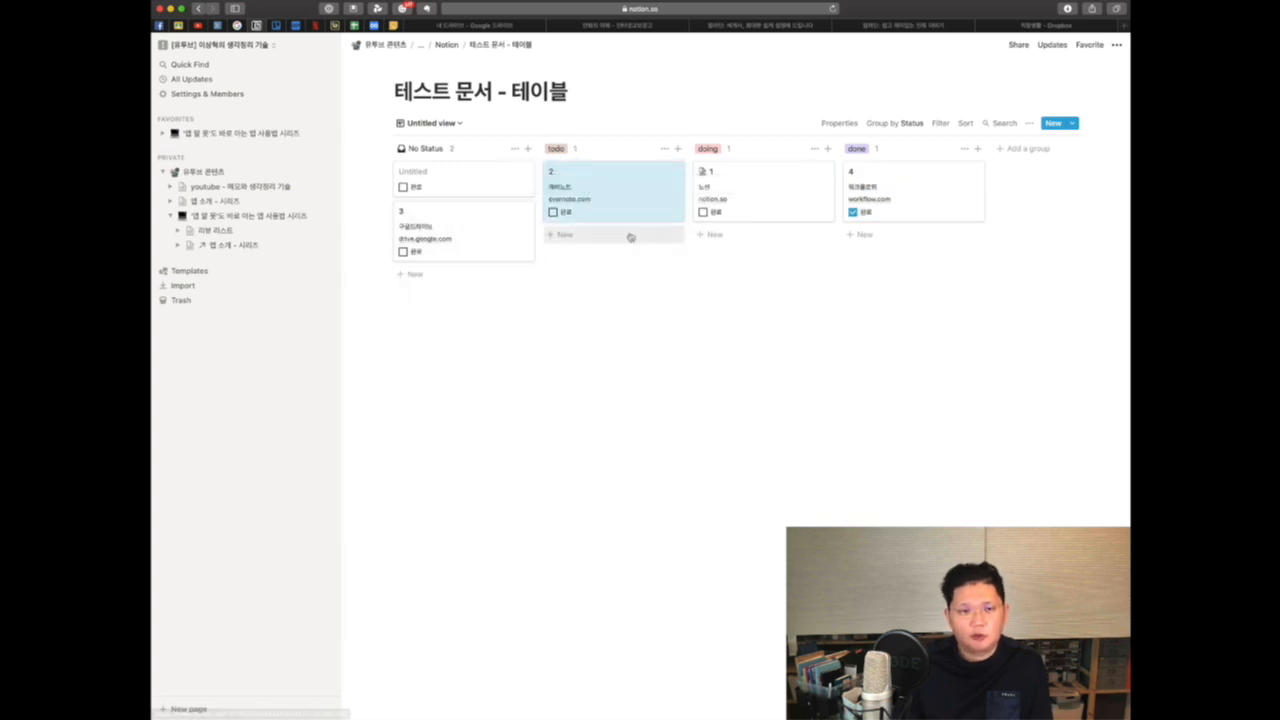
Step: Open card 2's page and add a new Date-type property to it
{"action": "left_click", "coordinate": [617, 186]}
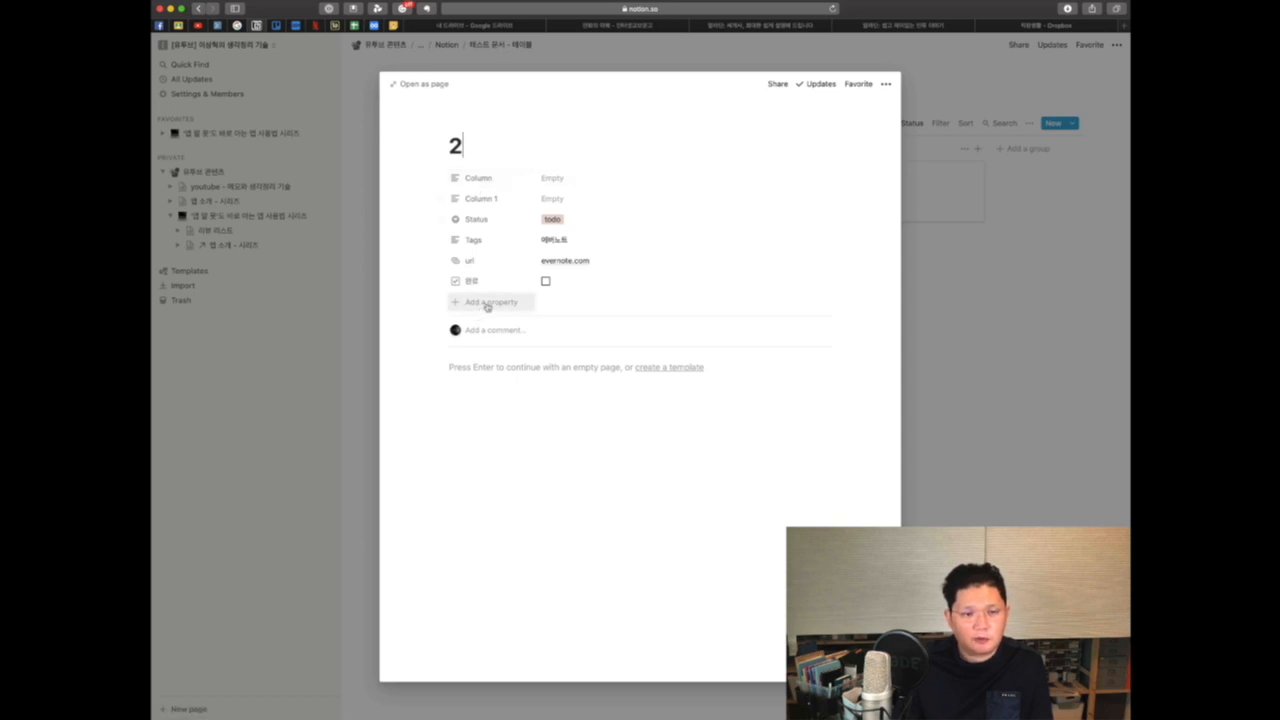
{"action": "left_click", "coordinate": [487, 303]}
{"action": "left_click", "coordinate": [495, 365]}
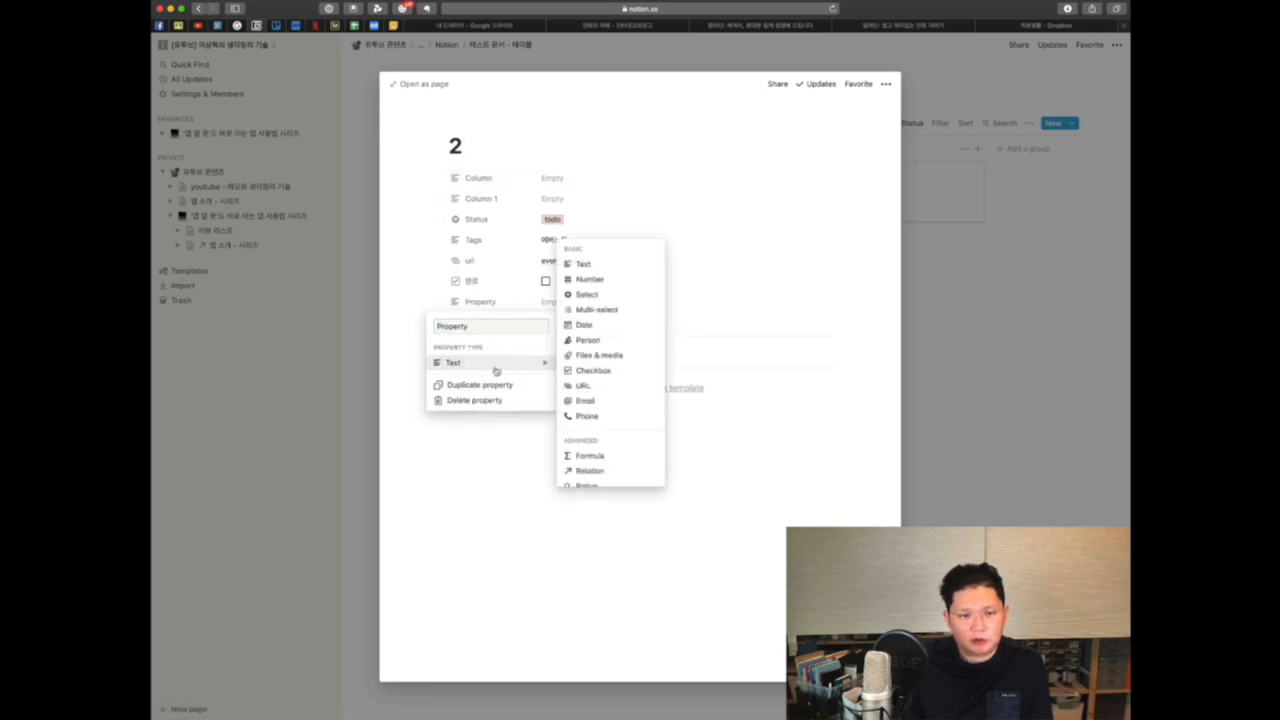
{"action": "scroll", "coordinate": [597, 299], "scroll_direction": "down", "scroll_amount": 2}
{"action": "scroll", "coordinate": [612, 421], "scroll_direction": "up", "scroll_amount": 3}
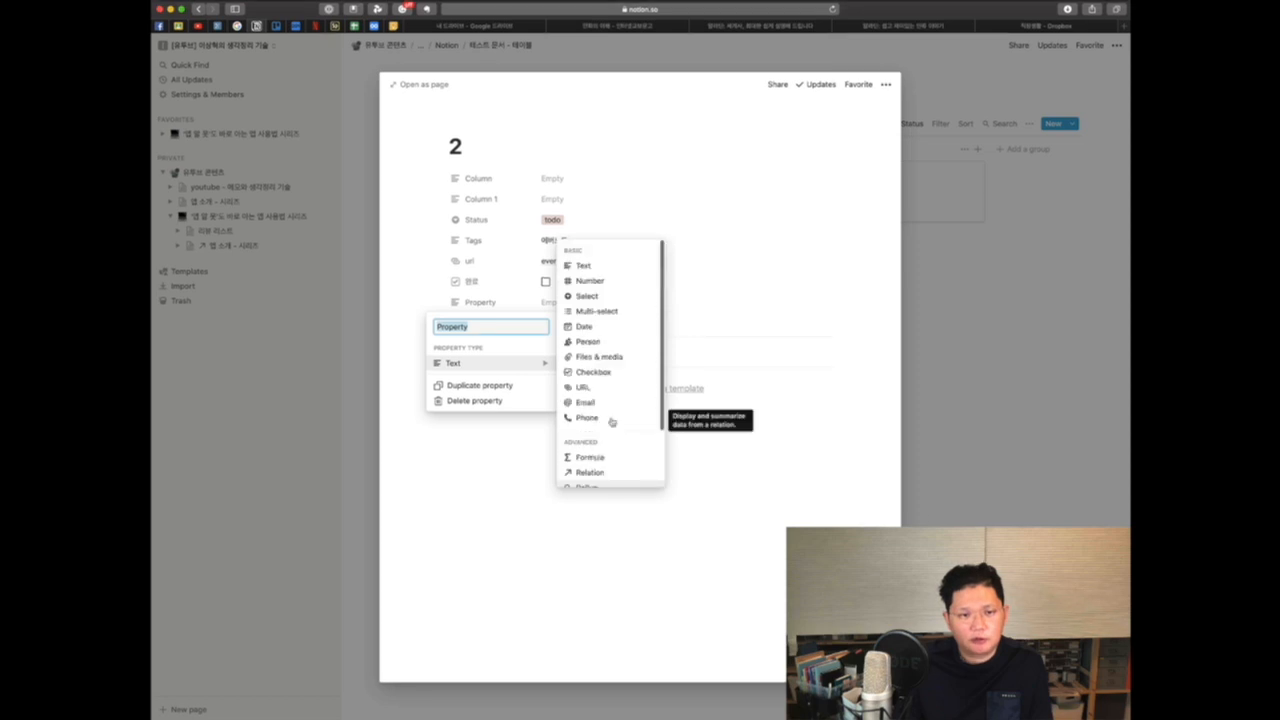
{"action": "left_click", "coordinate": [580, 327]}
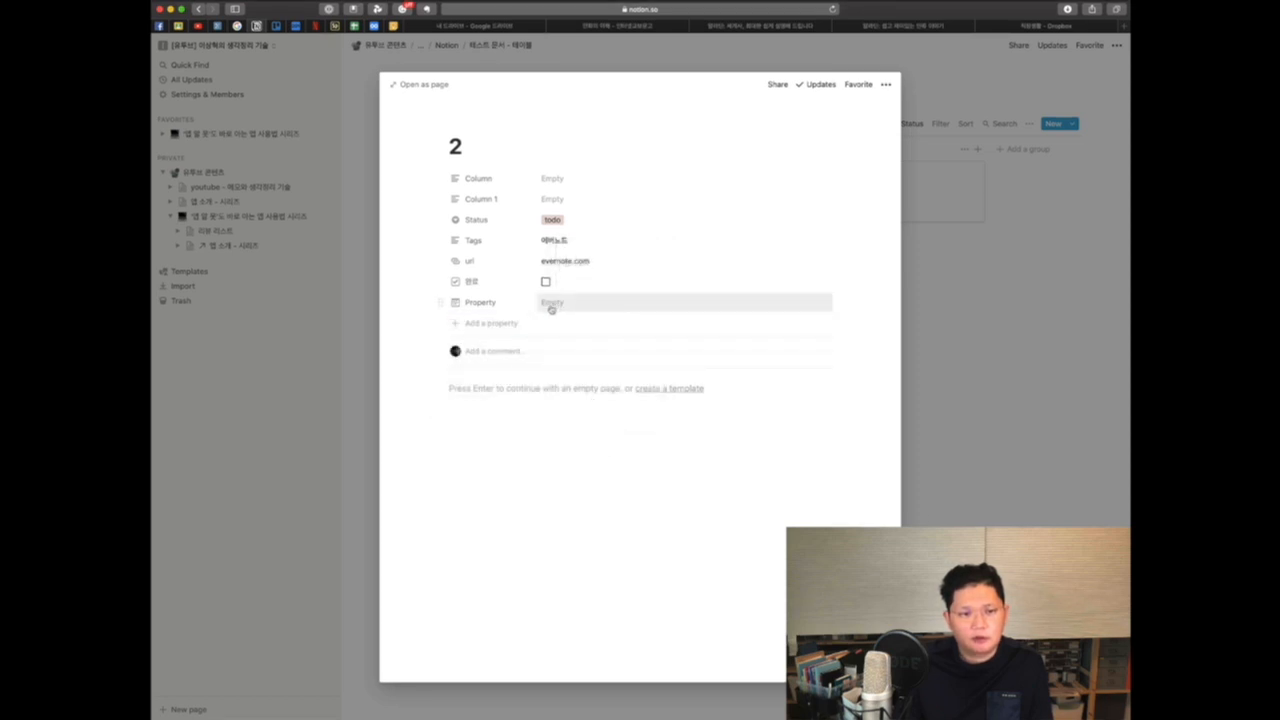
{"action": "left_click", "coordinate": [500, 303]}
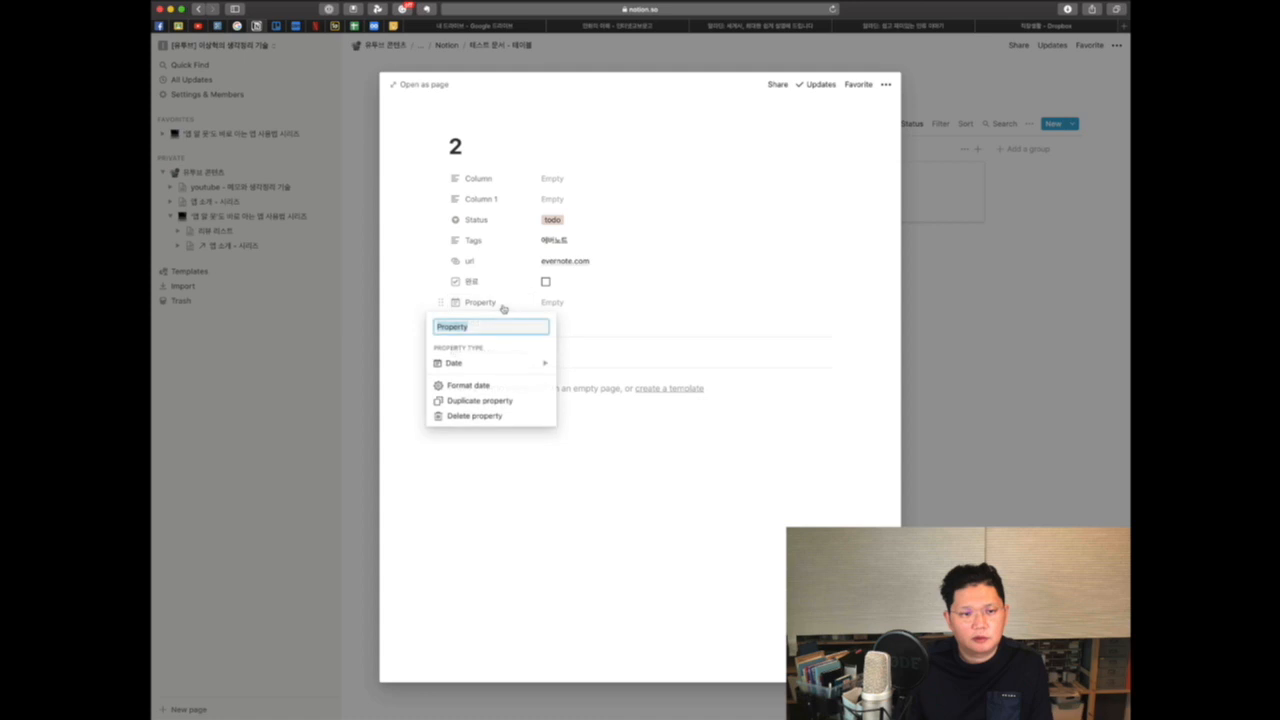
{"action": "left_click", "coordinate": [567, 306]}
{"action": "left_click", "coordinate": [556, 303]}
{"action": "left_click", "coordinate": [552, 303]}
{"action": "left_click", "coordinate": [551, 304]}
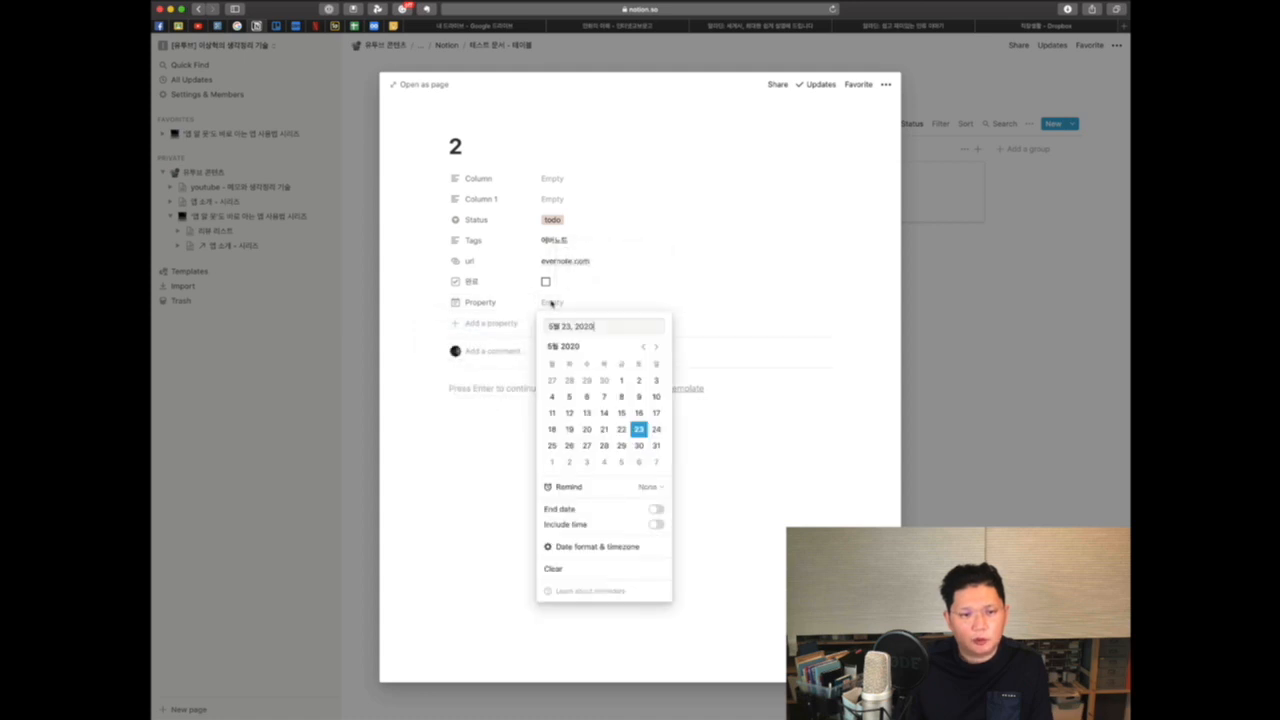
{"action": "left_click", "coordinate": [447, 509]}
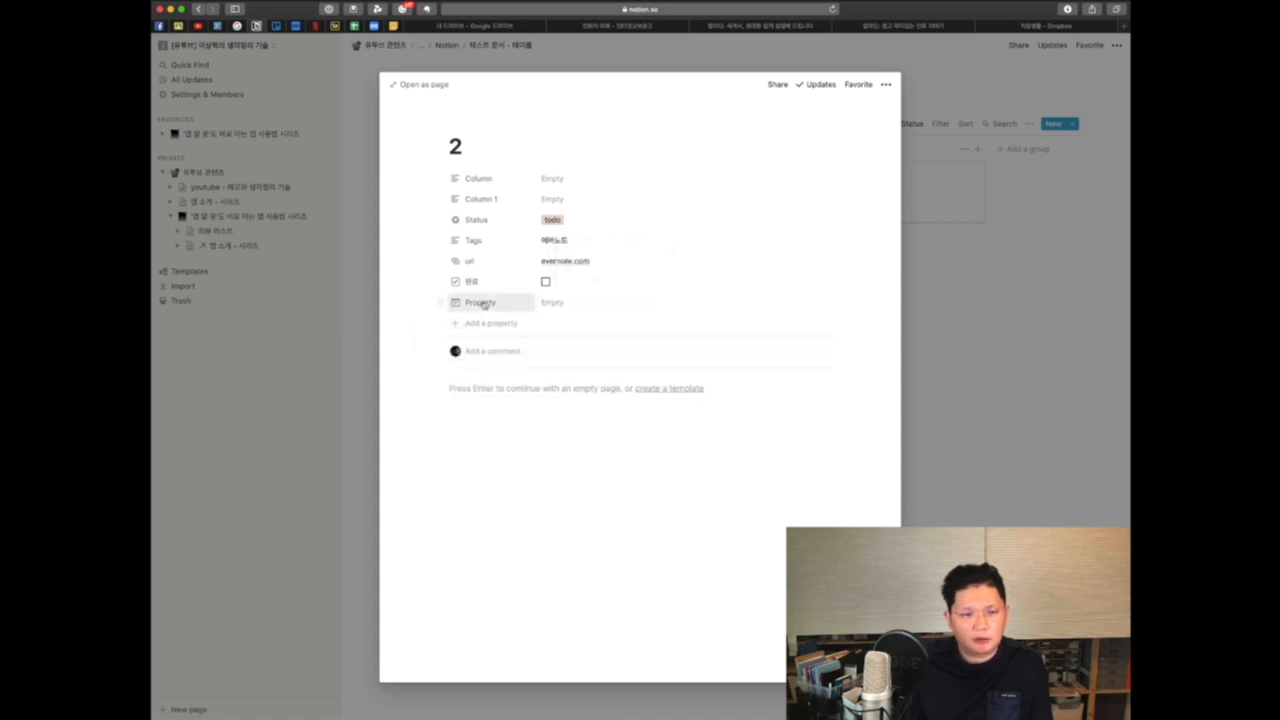
Step: Rename the new date property to due day
{"action": "left_click", "coordinate": [481, 303]}
{"action": "type", "text": "마감"}
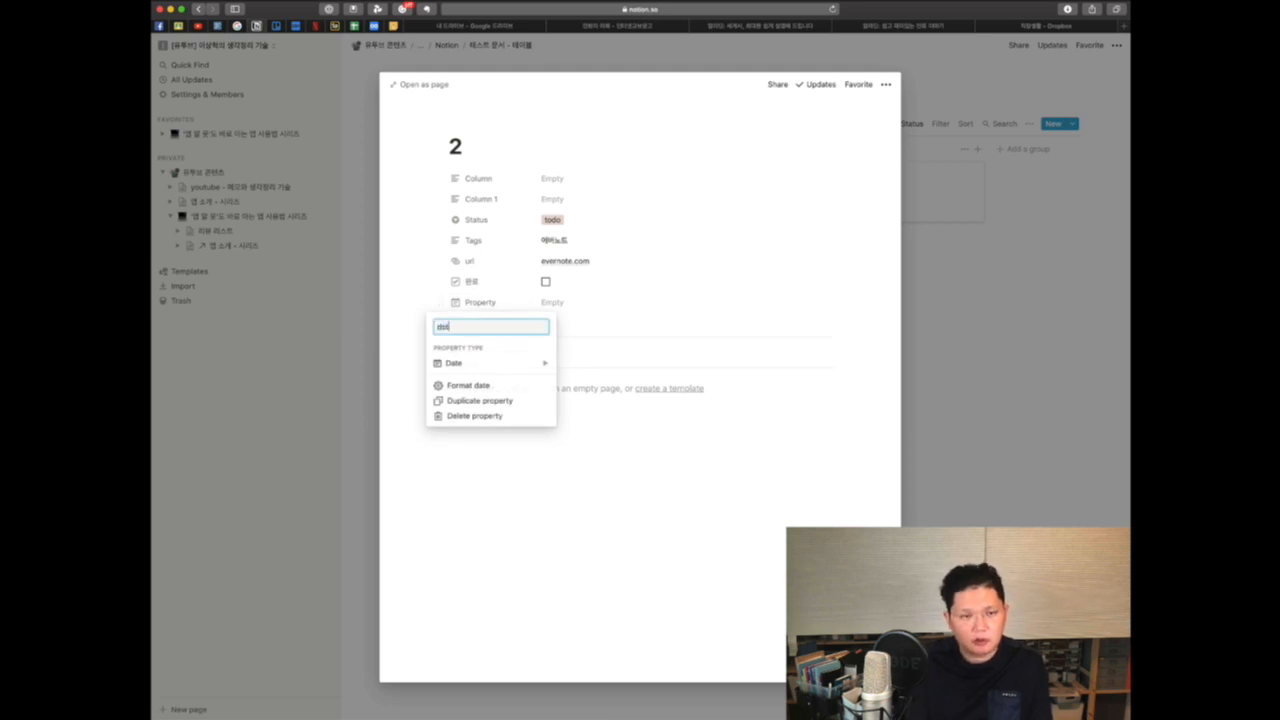
{"action": "key", "text": "BackSpace"}
{"action": "key", "text": "BackSpace"}
{"action": "key", "text": "BackSpace"}
{"action": "type", "text": "ㅇ"}
{"action": "key", "text": "BackSpace"}
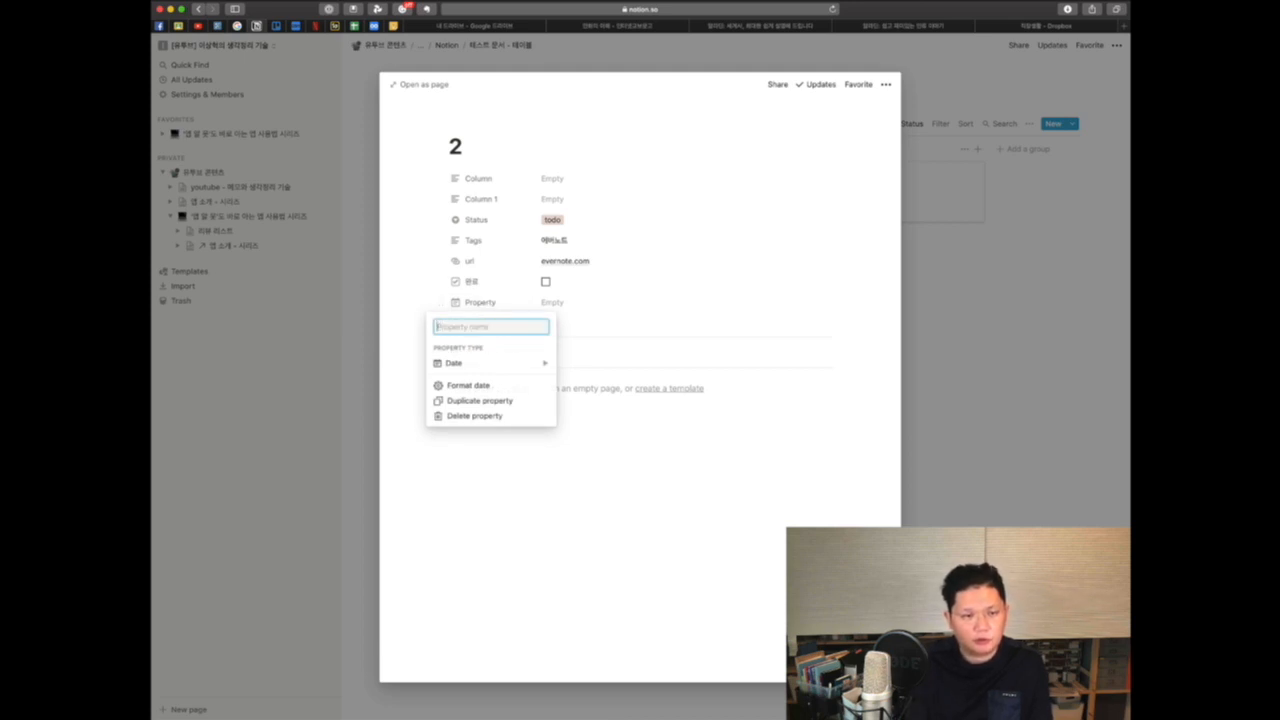
{"action": "type", "text": "due day"}
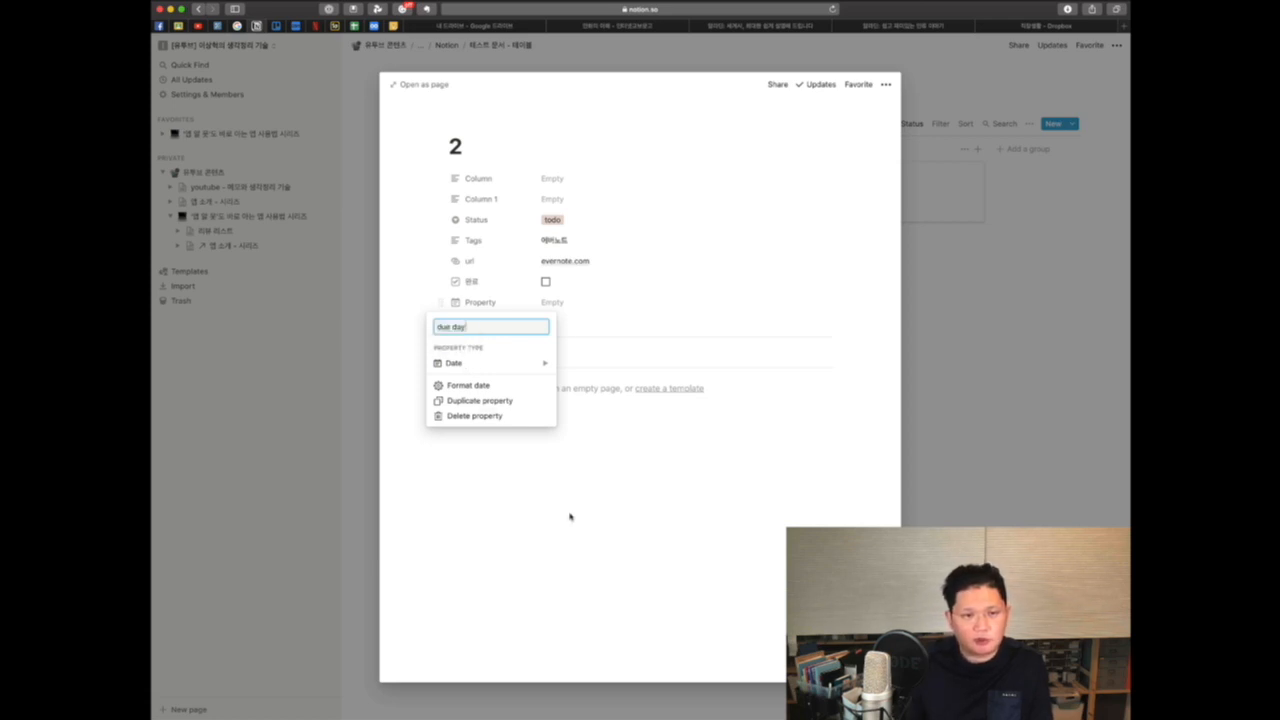
{"action": "key", "text": "Return"}
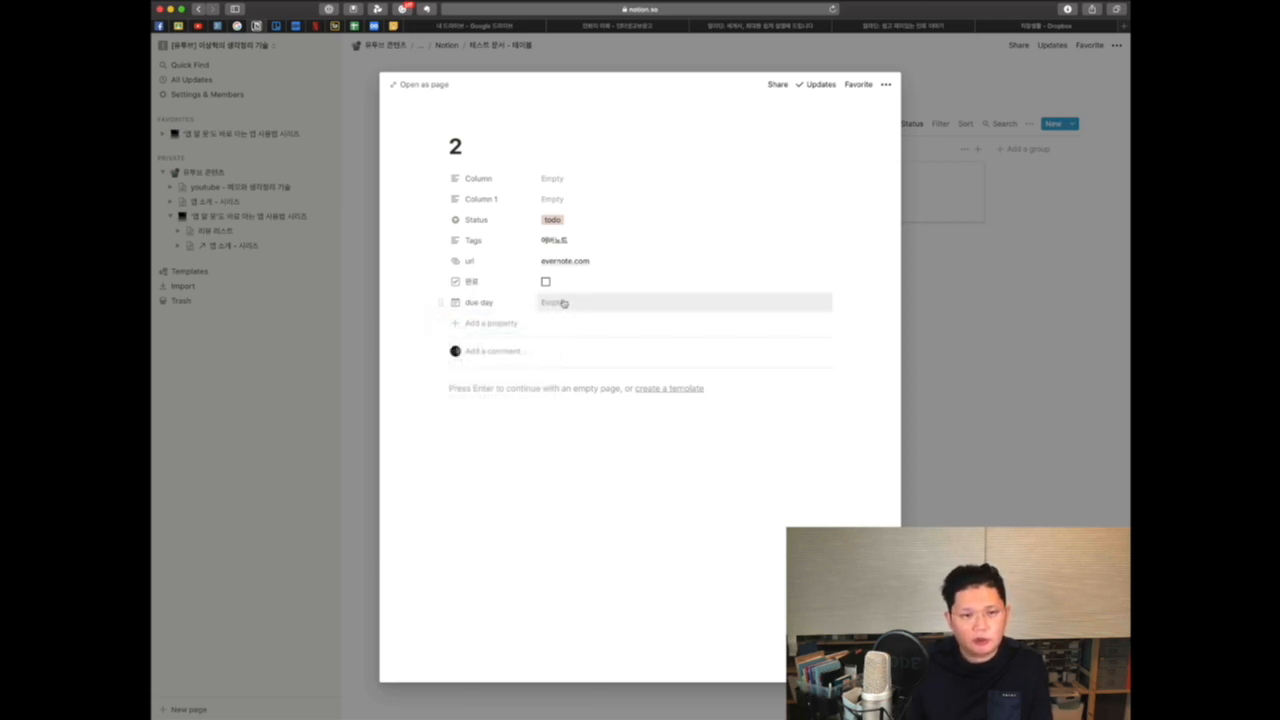
Step: Set card 2's due day to a range from 5월 23, 2020 to 5월 24, 2020 with an end date
{"action": "left_click", "coordinate": [552, 302]}
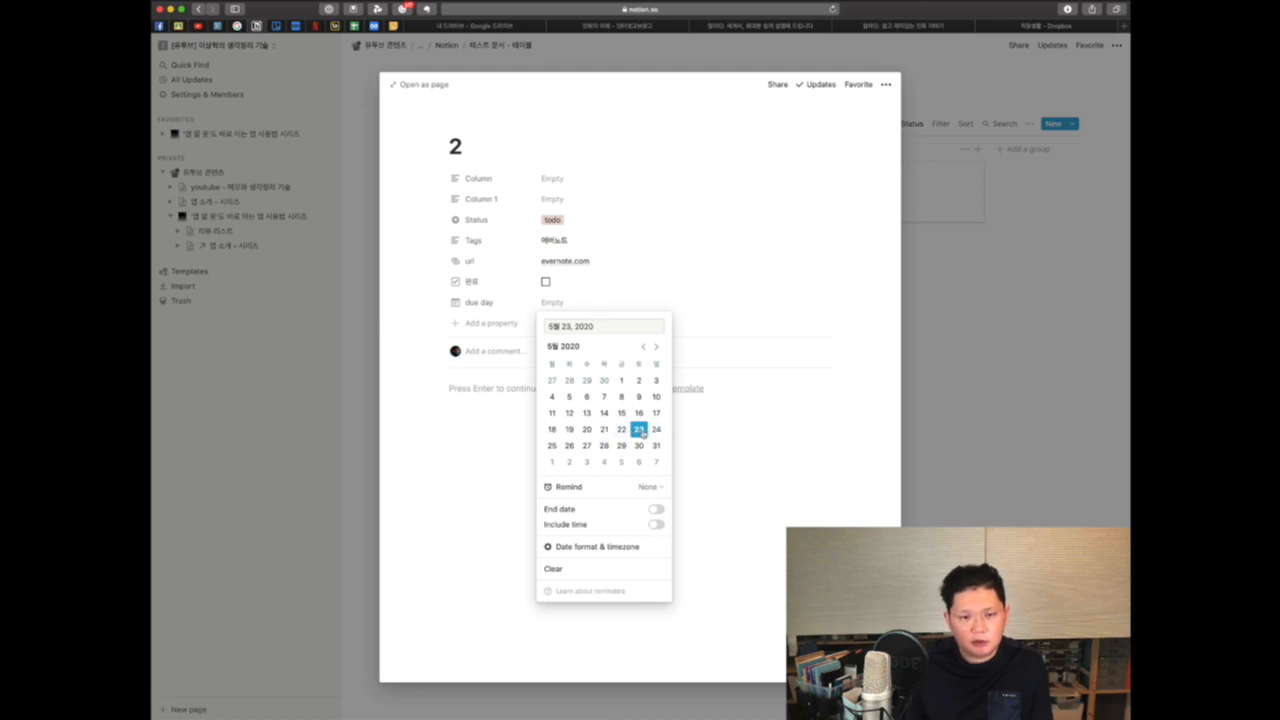
{"action": "left_click", "coordinate": [637, 431]}
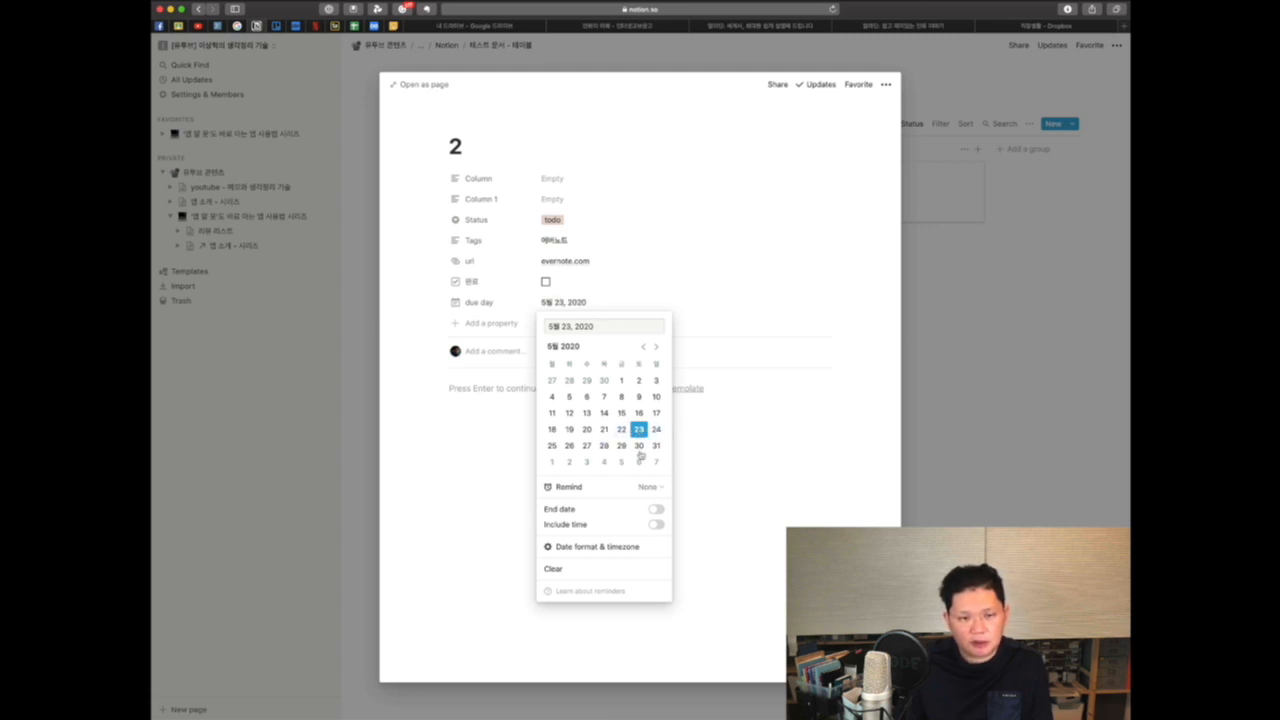
{"action": "left_click", "coordinate": [656, 509]}
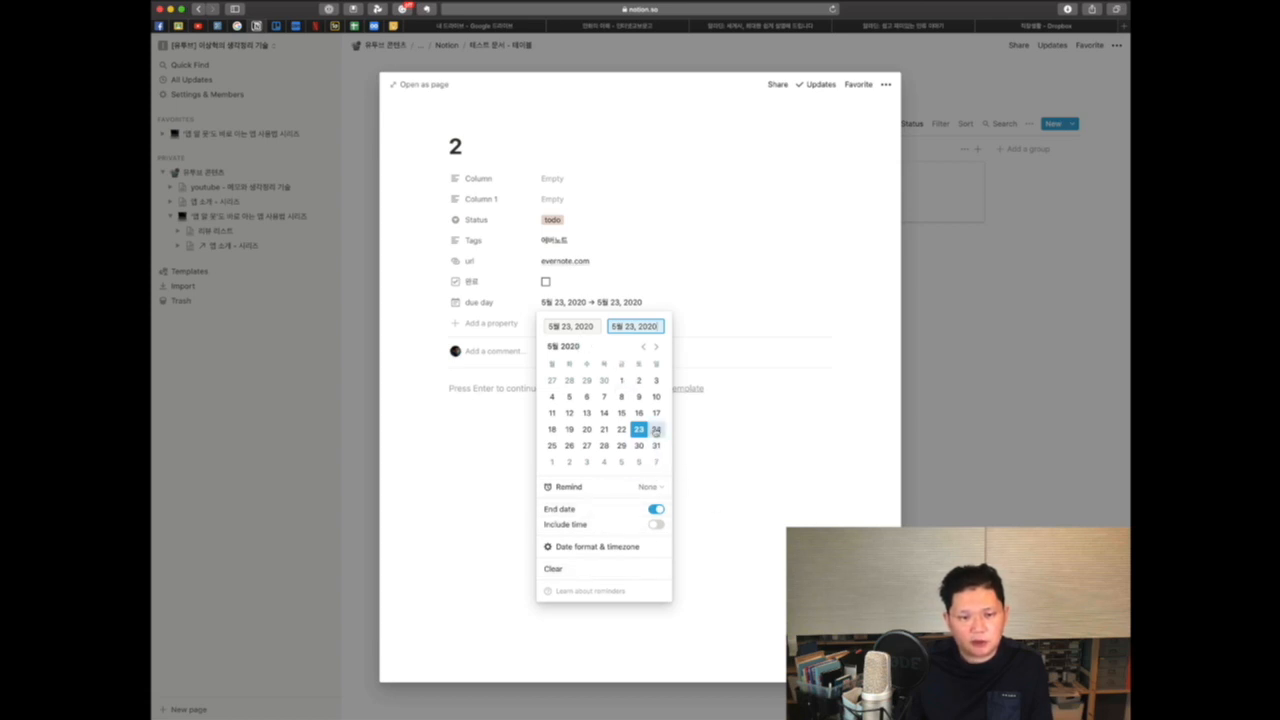
{"action": "left_click", "coordinate": [656, 429]}
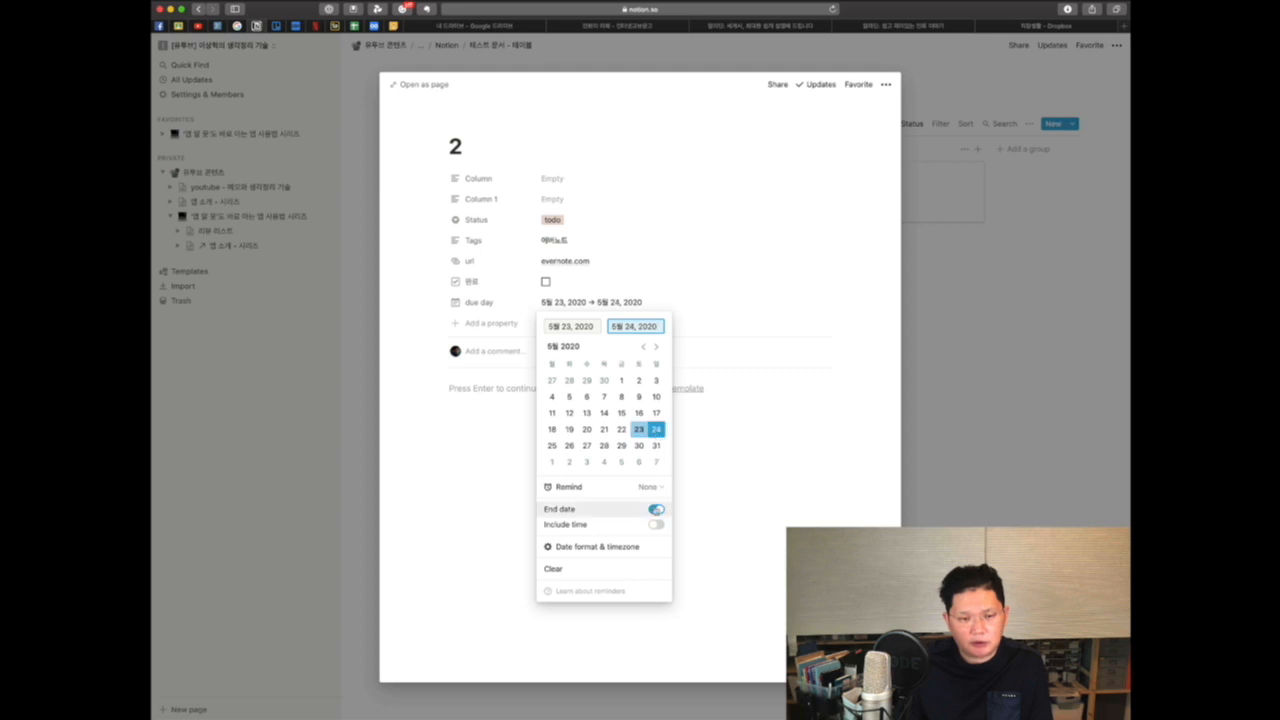
{"action": "left_click", "coordinate": [718, 544]}
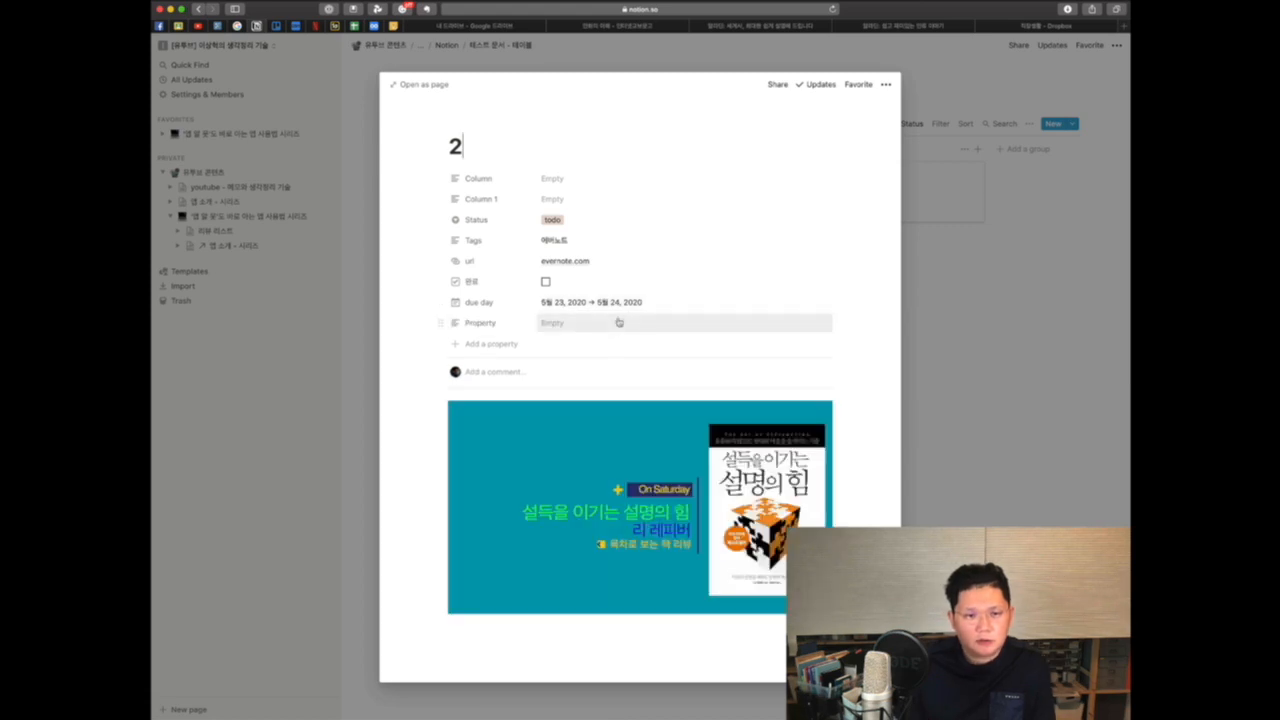
Step: Add an On day of event reminder to the due day date and close the page
{"action": "left_click", "coordinate": [652, 304]}
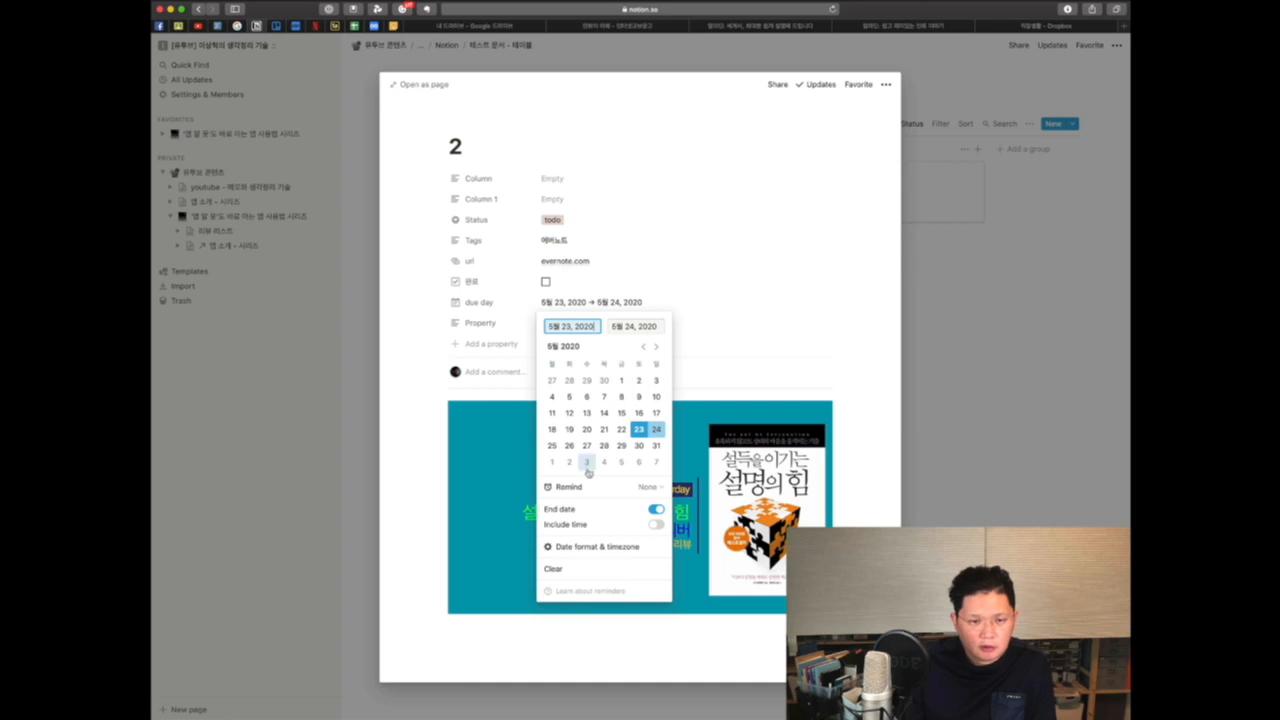
{"action": "left_click", "coordinate": [650, 487]}
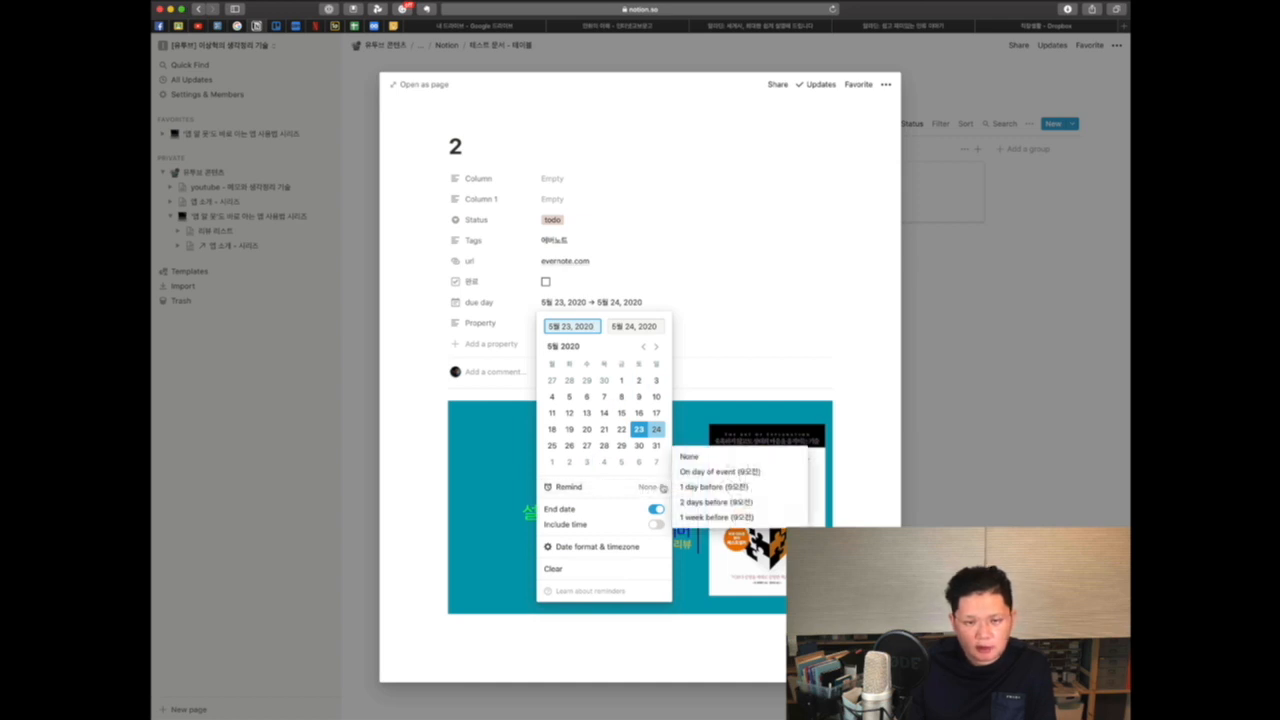
{"action": "left_click", "coordinate": [724, 473]}
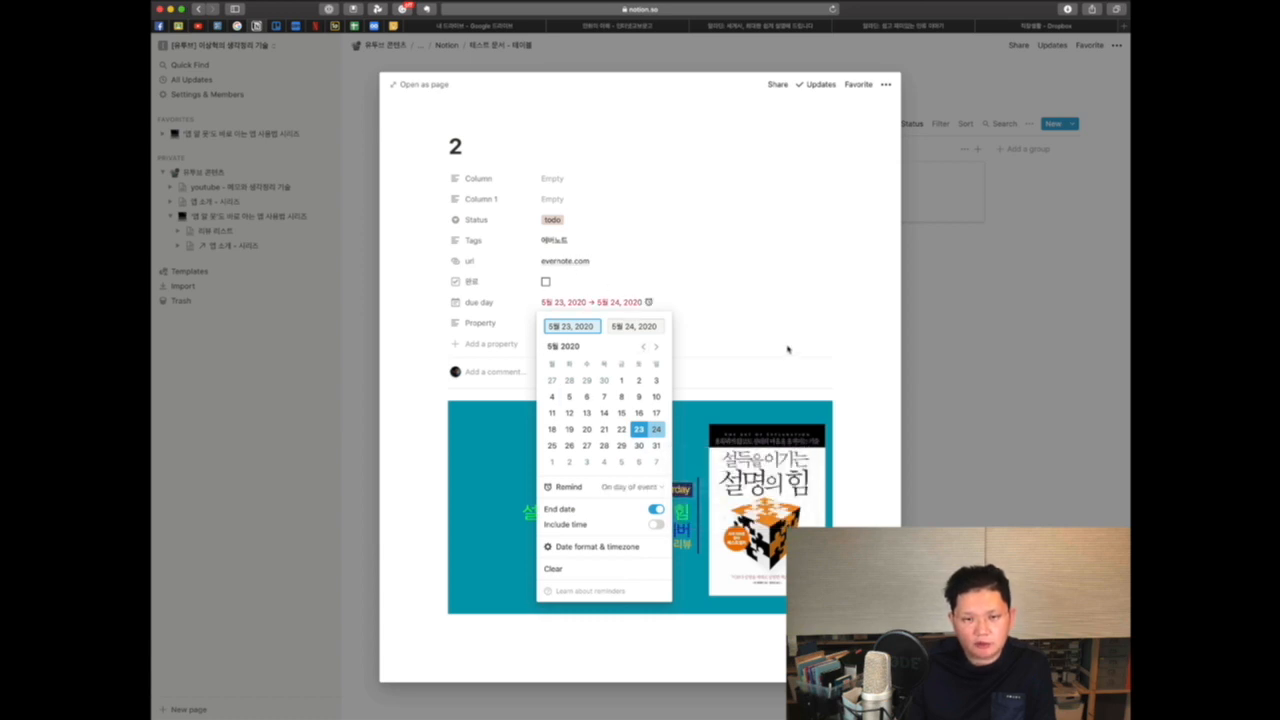
{"action": "left_click", "coordinate": [823, 349]}
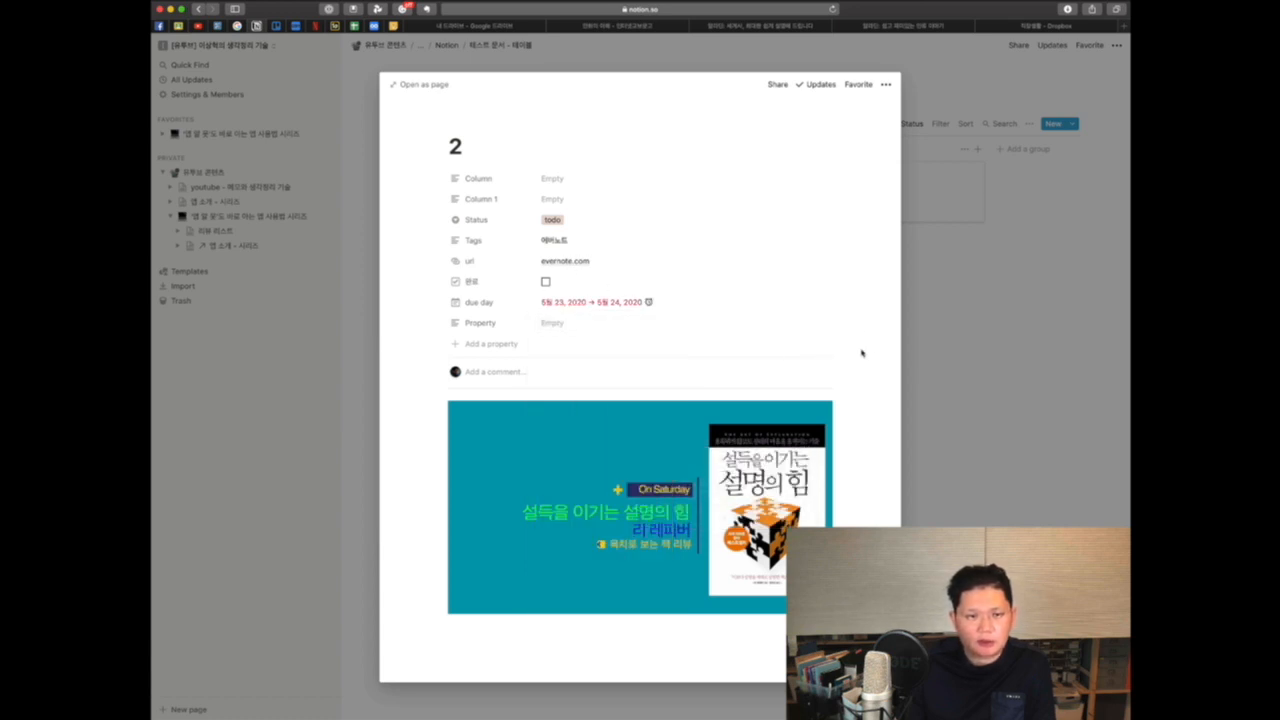
{"action": "left_click", "coordinate": [946, 352]}
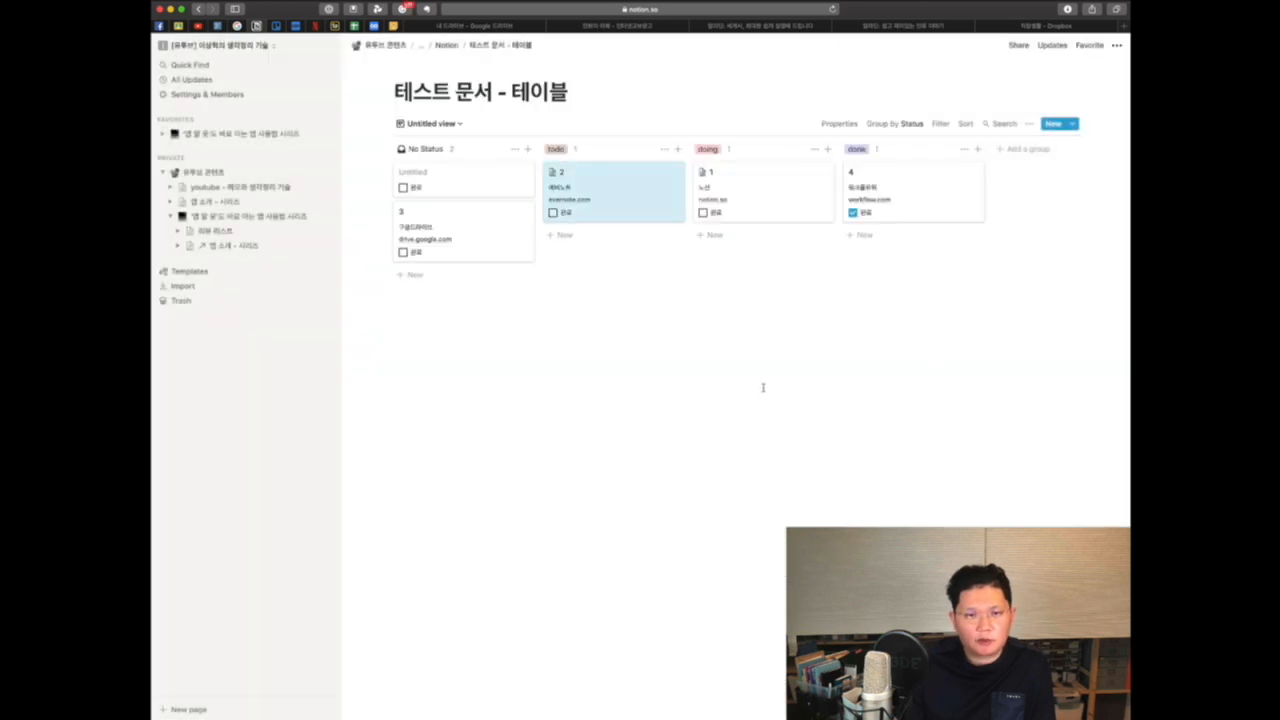
Step: Open the todo group's options menu to view its colour choices
{"action": "left_click", "coordinate": [672, 176]}
{"action": "left_click", "coordinate": [629, 297]}
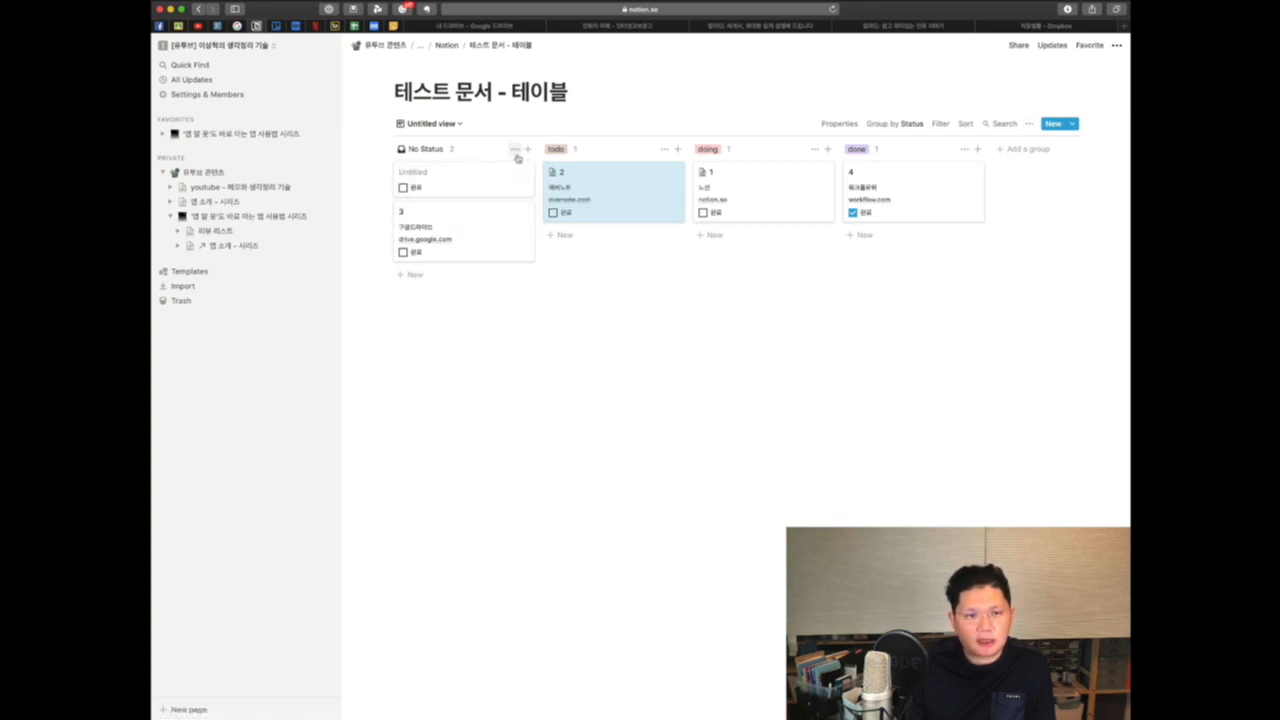
{"action": "left_click", "coordinate": [664, 149]}
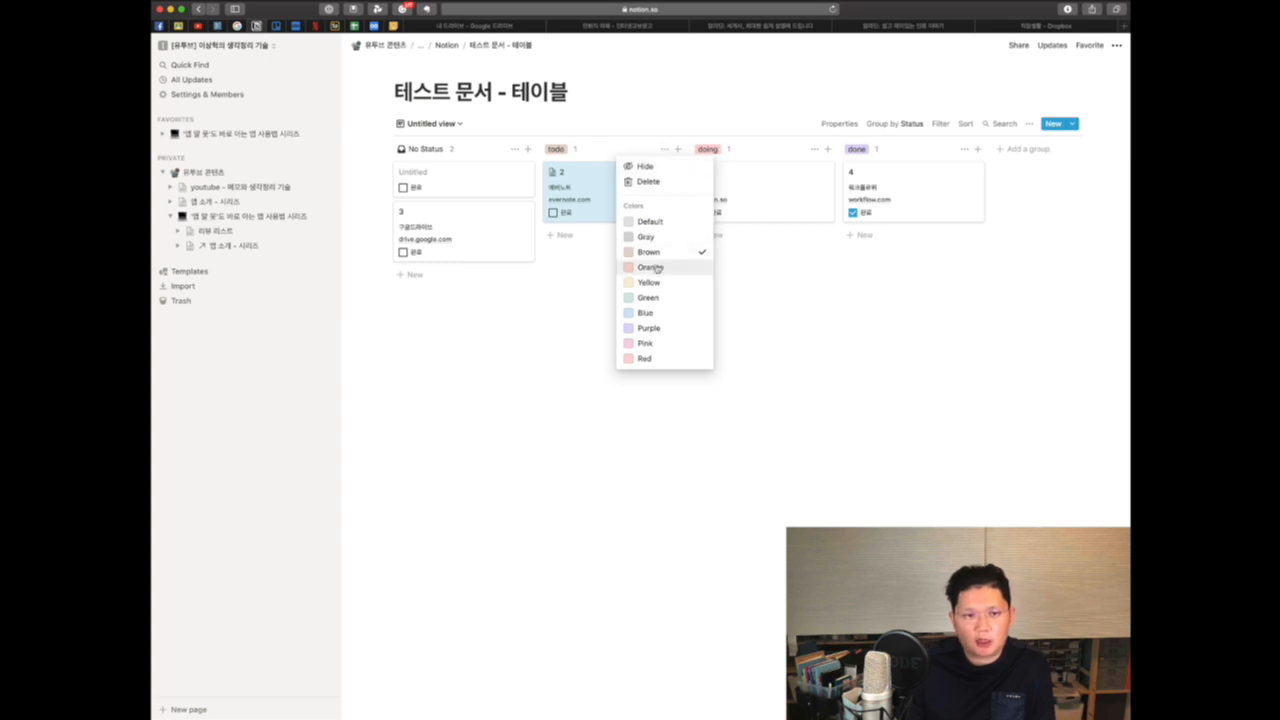
{"action": "left_click", "coordinate": [793, 305]}
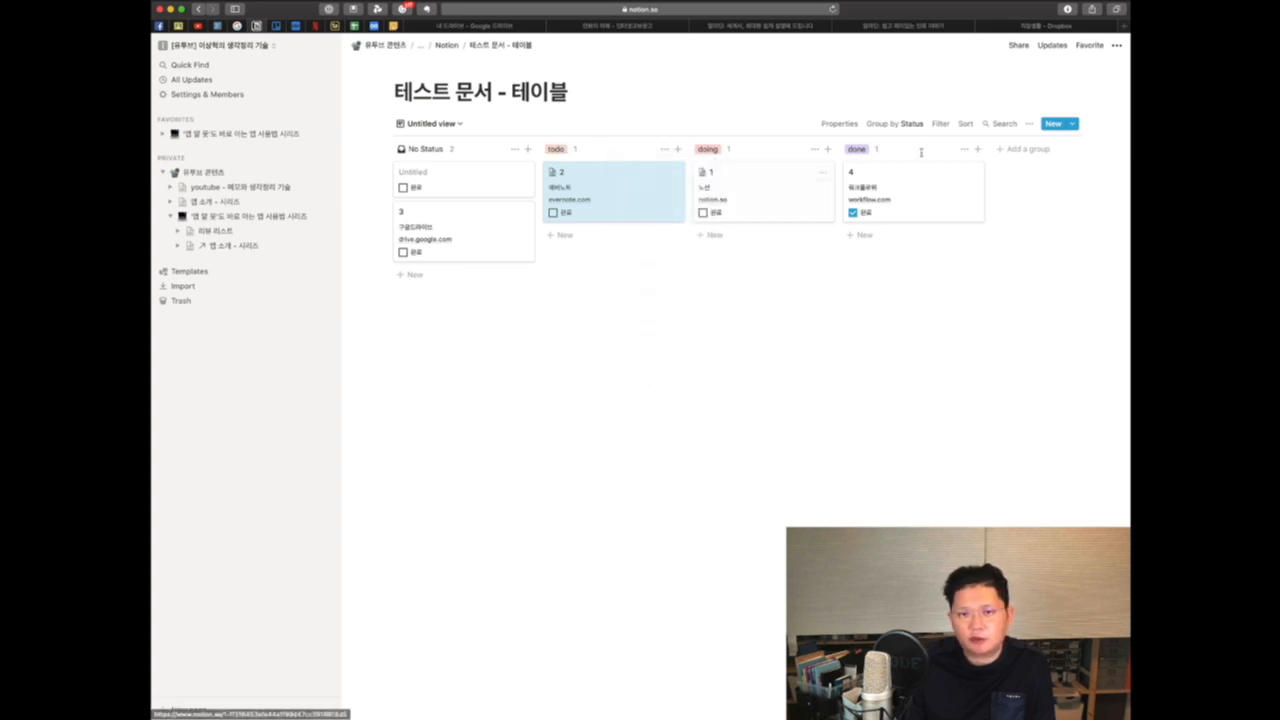
Step: Set the board view's card preview to Page content
{"action": "left_click", "coordinate": [1030, 125]}
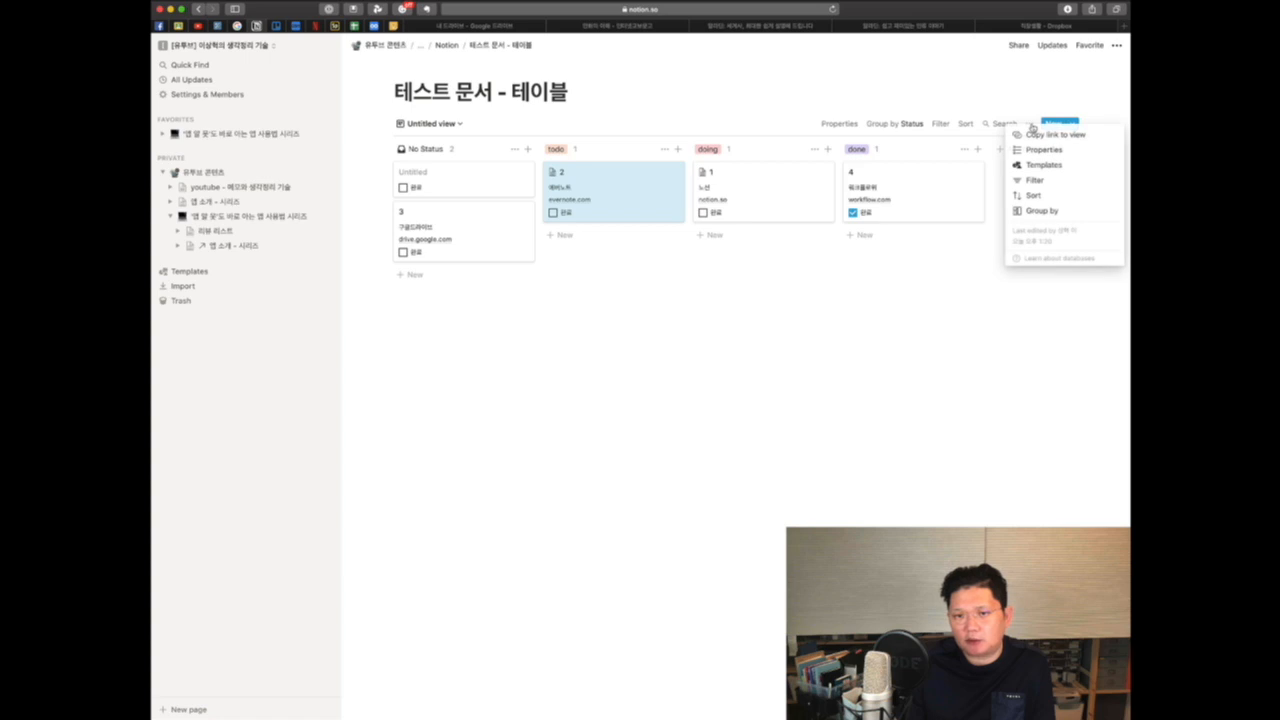
{"action": "left_click", "coordinate": [1041, 150]}
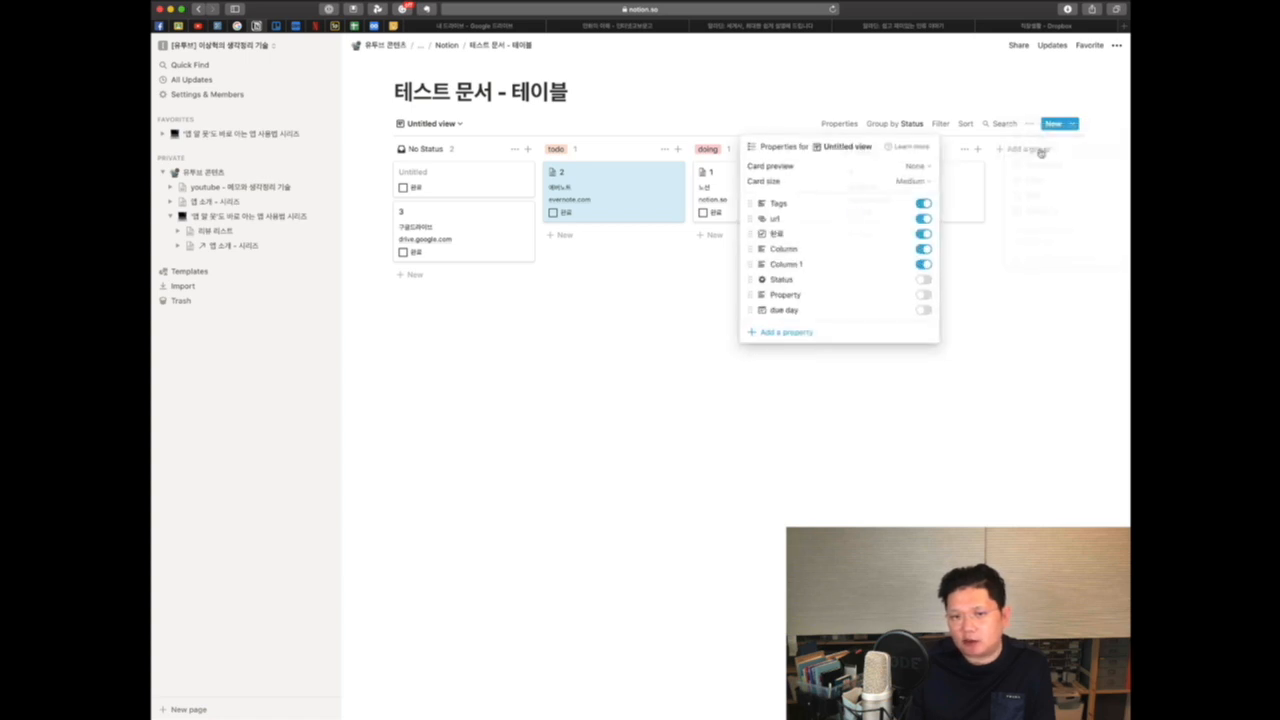
{"action": "left_click", "coordinate": [912, 168]}
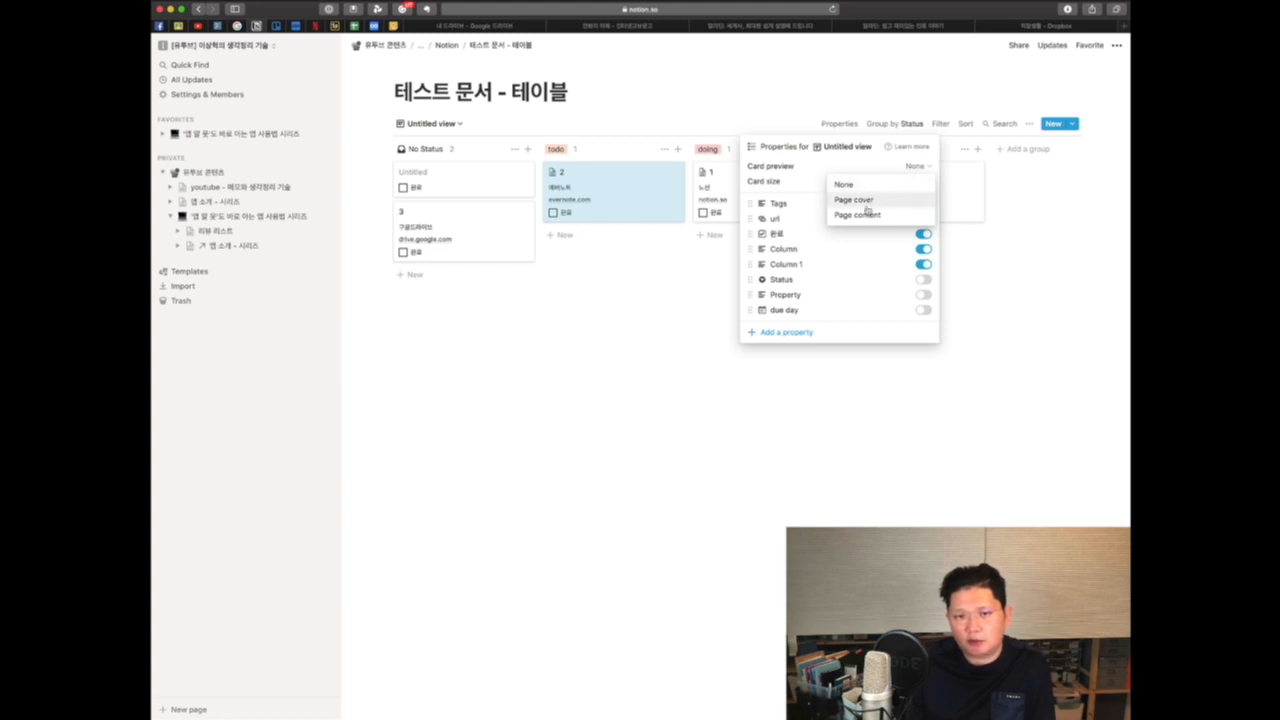
{"action": "left_click", "coordinate": [860, 214]}
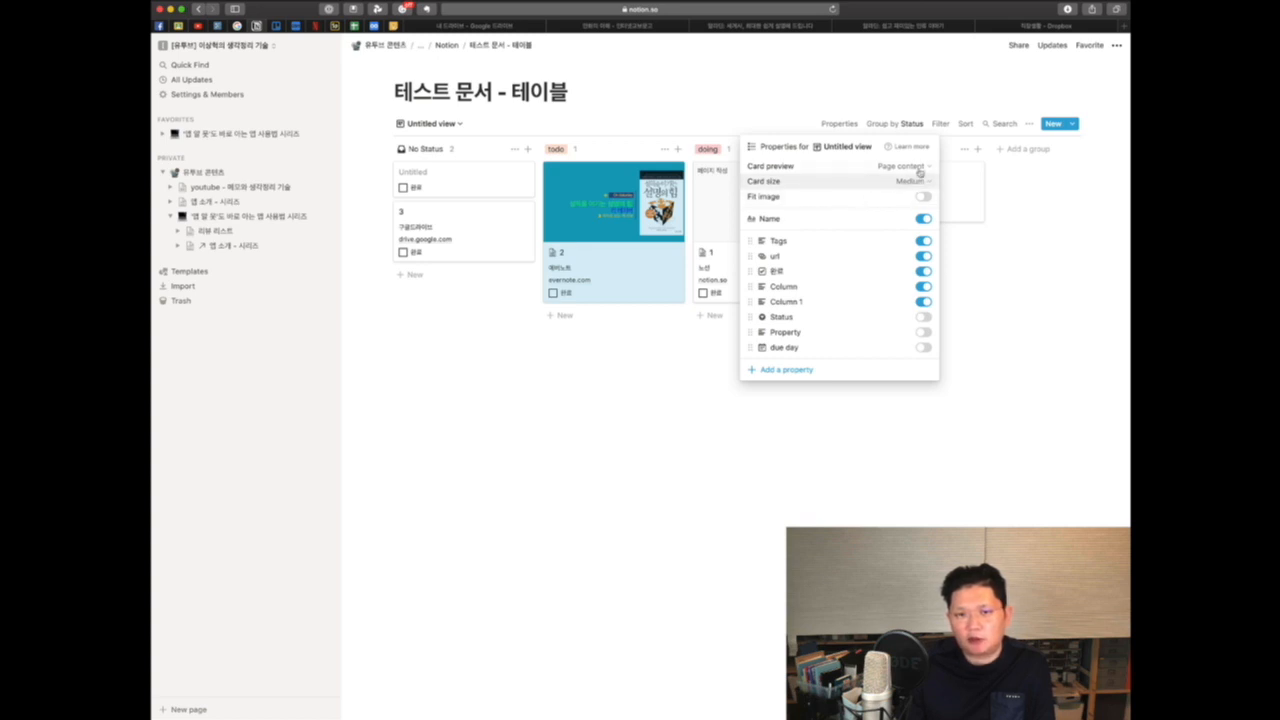
Step: Change the board view's card preview to Page cover
{"action": "left_click", "coordinate": [919, 167]}
{"action": "left_click", "coordinate": [866, 200]}
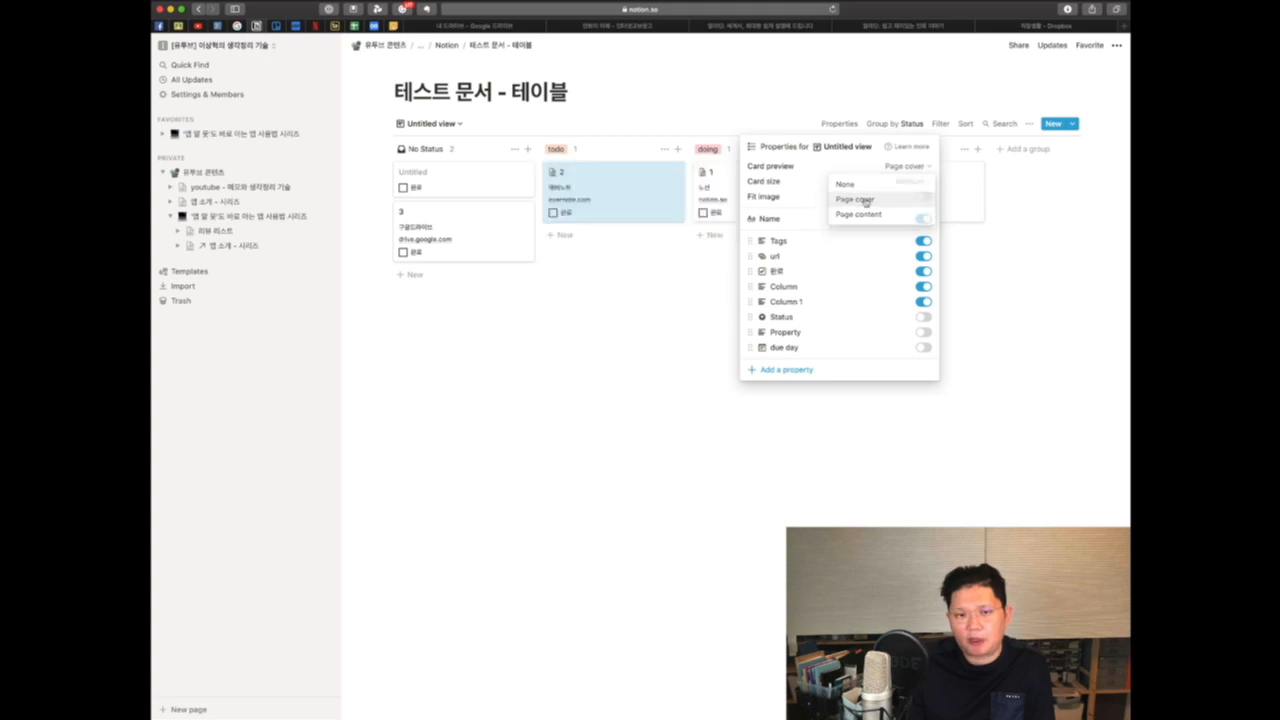
{"action": "left_click", "coordinate": [603, 181]}
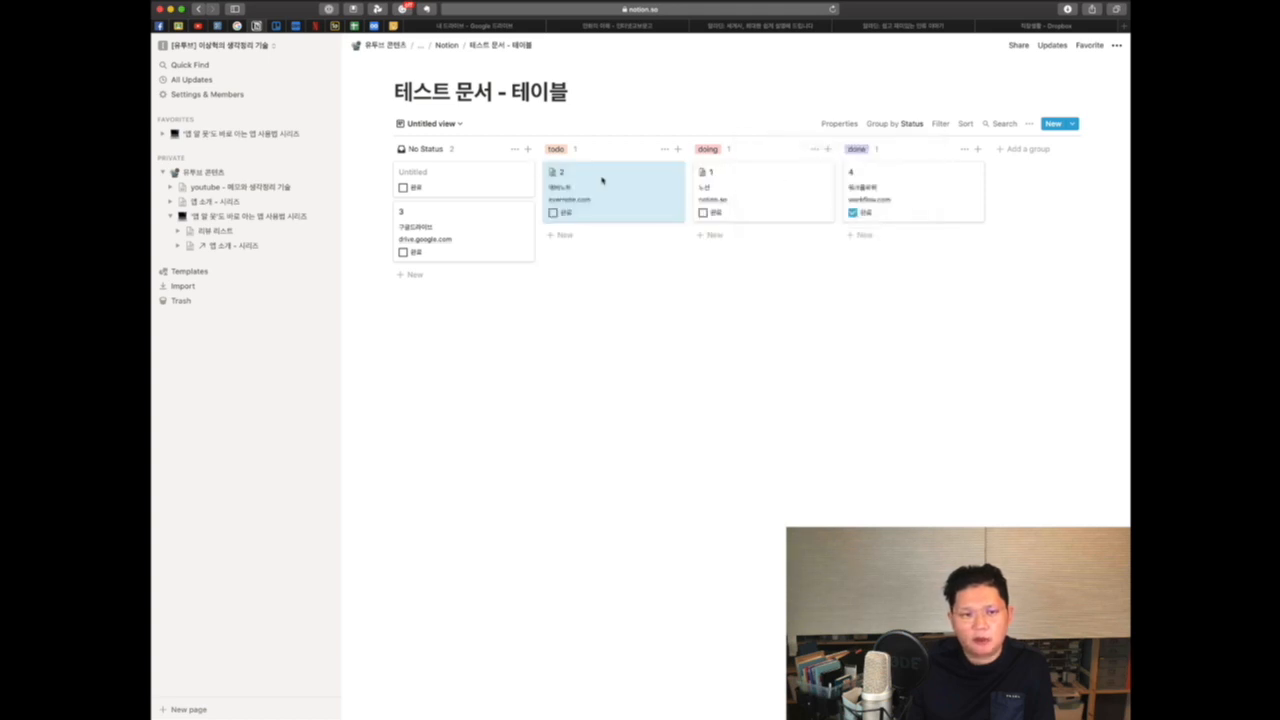
Step: Add a cover image to card 2's page
{"action": "left_click", "coordinate": [603, 181]}
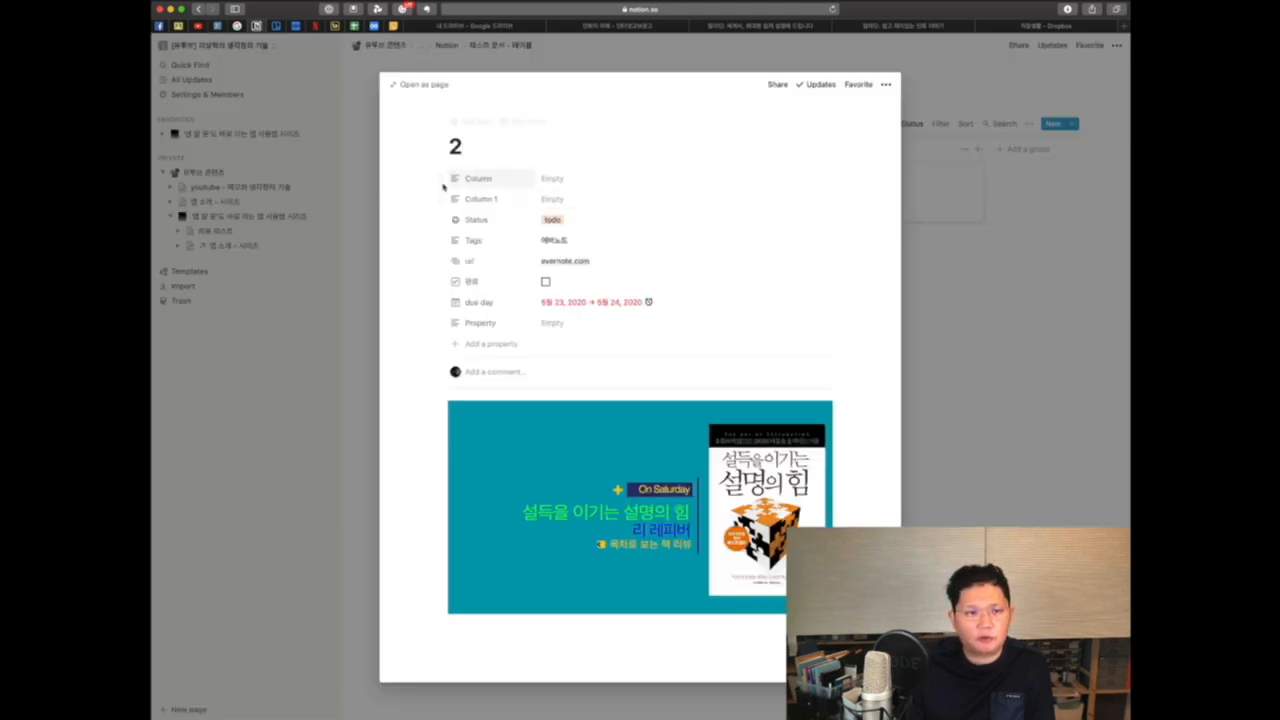
{"action": "left_click", "coordinate": [530, 124]}
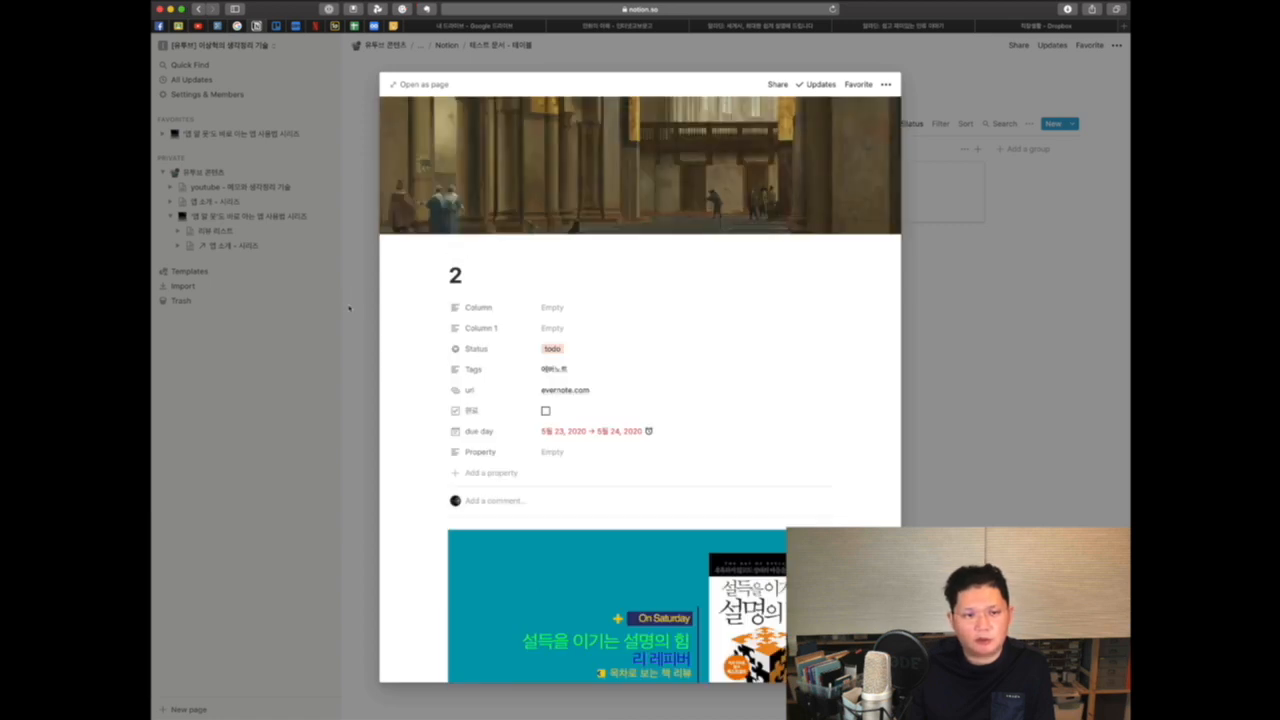
{"action": "key", "text": "Escape"}
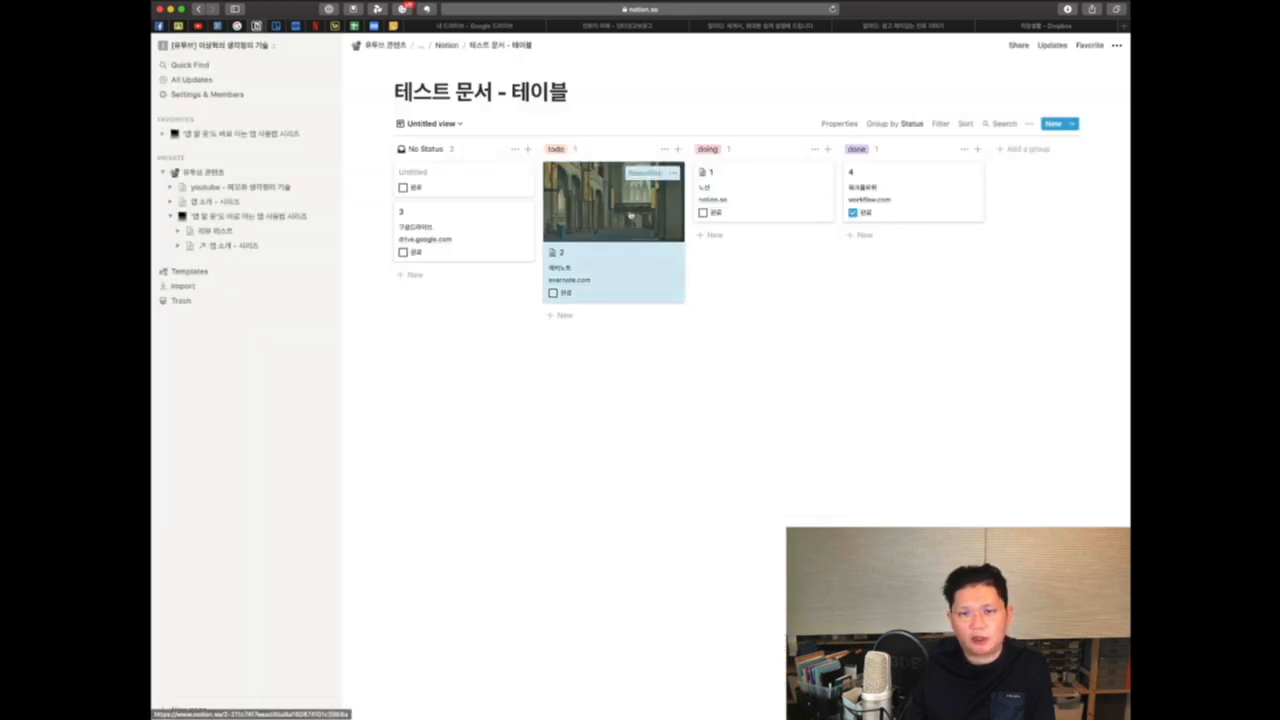
Step: Open the board view's property settings and set the card preview to Page content
{"action": "left_click", "coordinate": [1029, 124]}
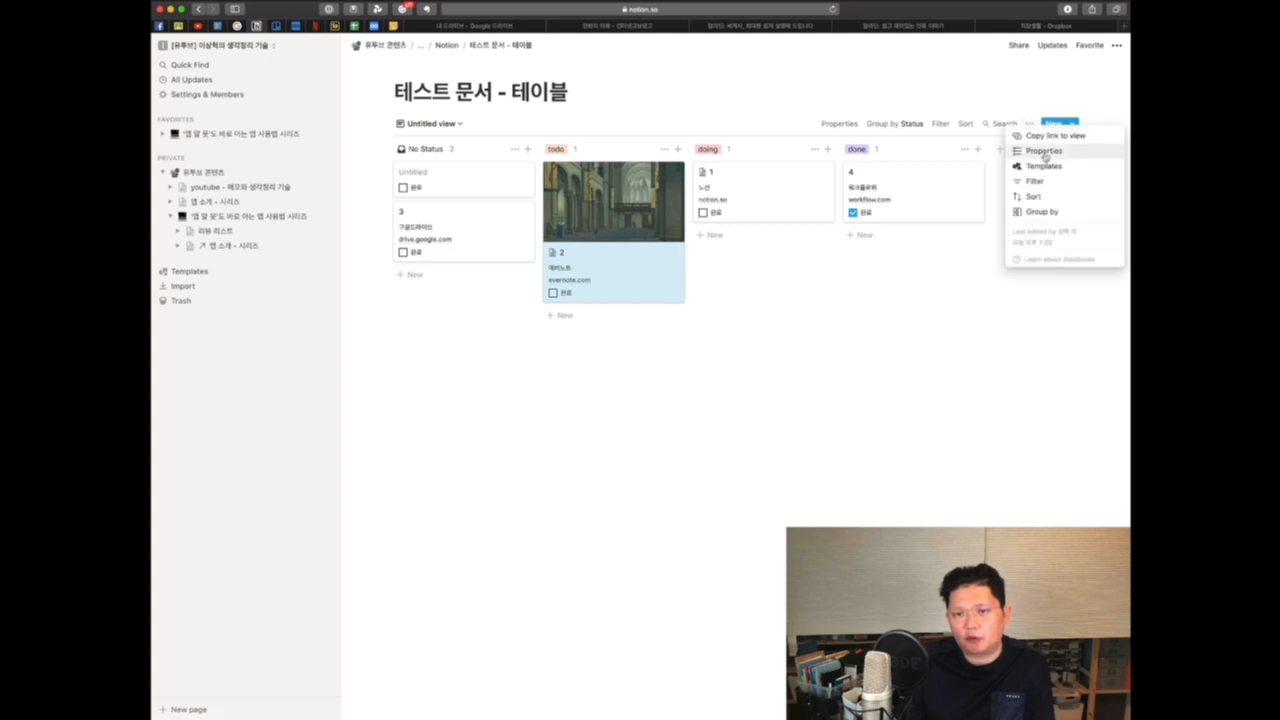
{"action": "left_click", "coordinate": [1046, 152]}
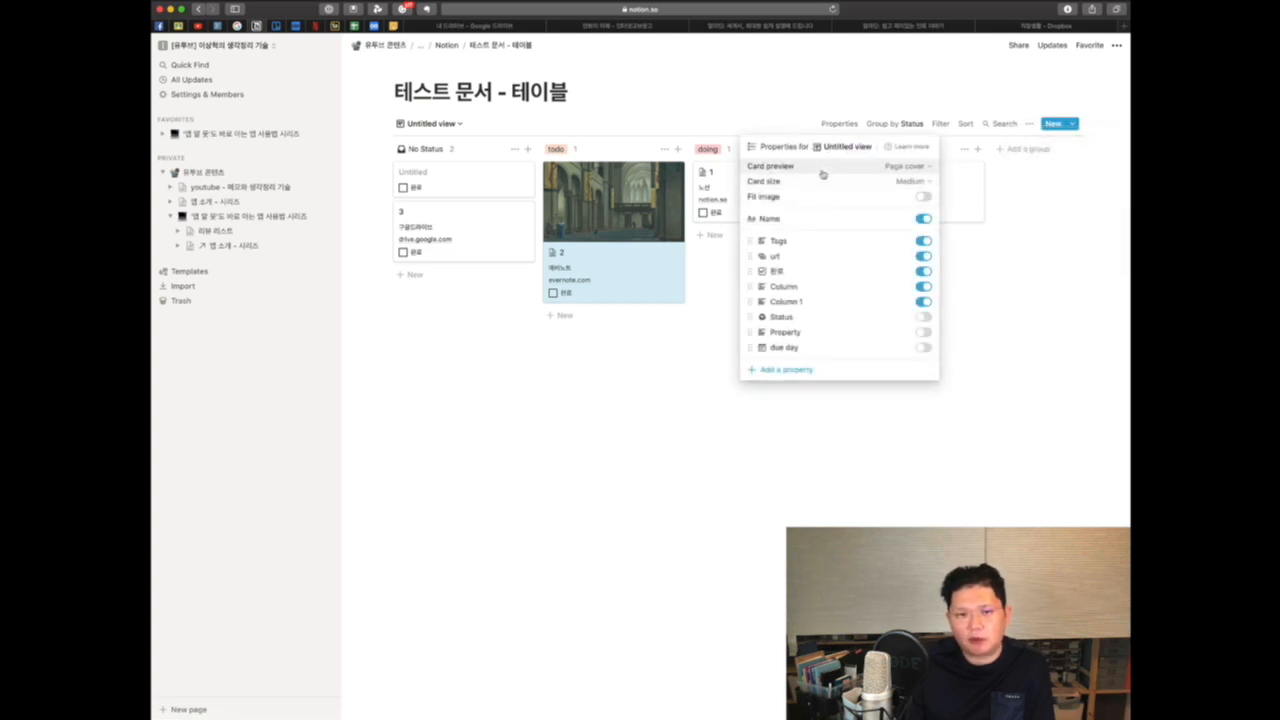
{"action": "left_click", "coordinate": [893, 170]}
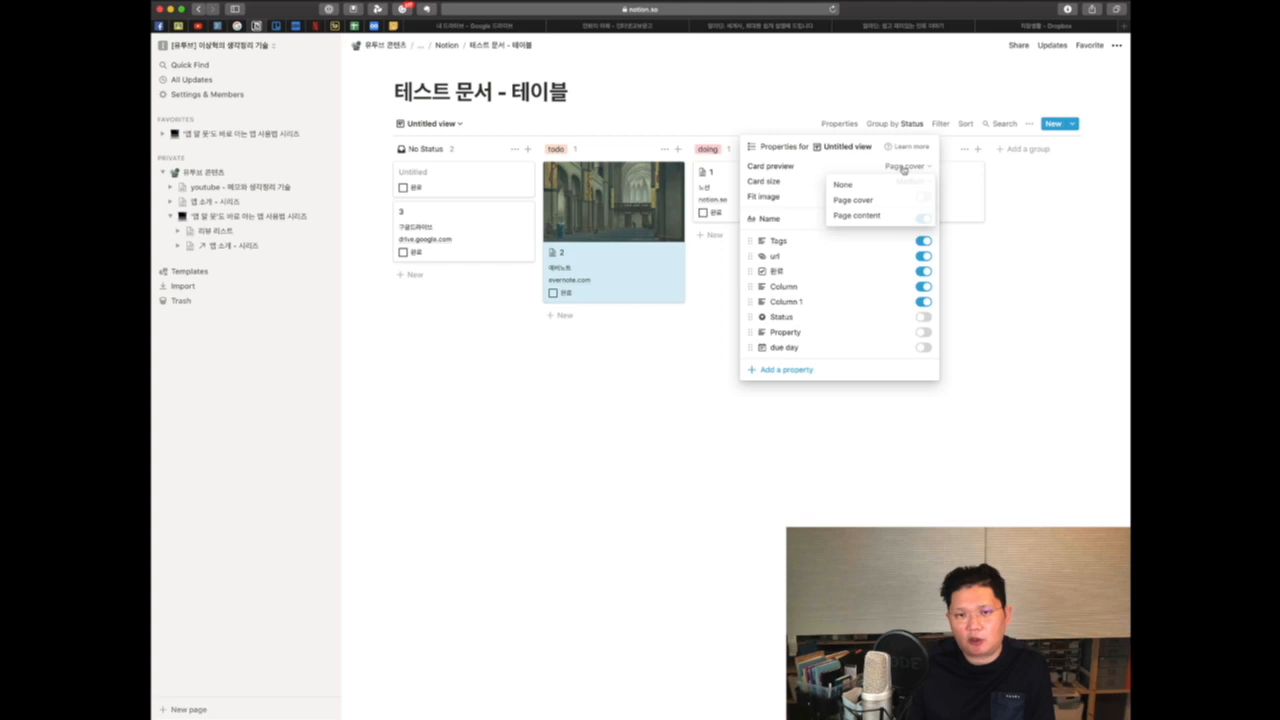
{"action": "left_click", "coordinate": [875, 216]}
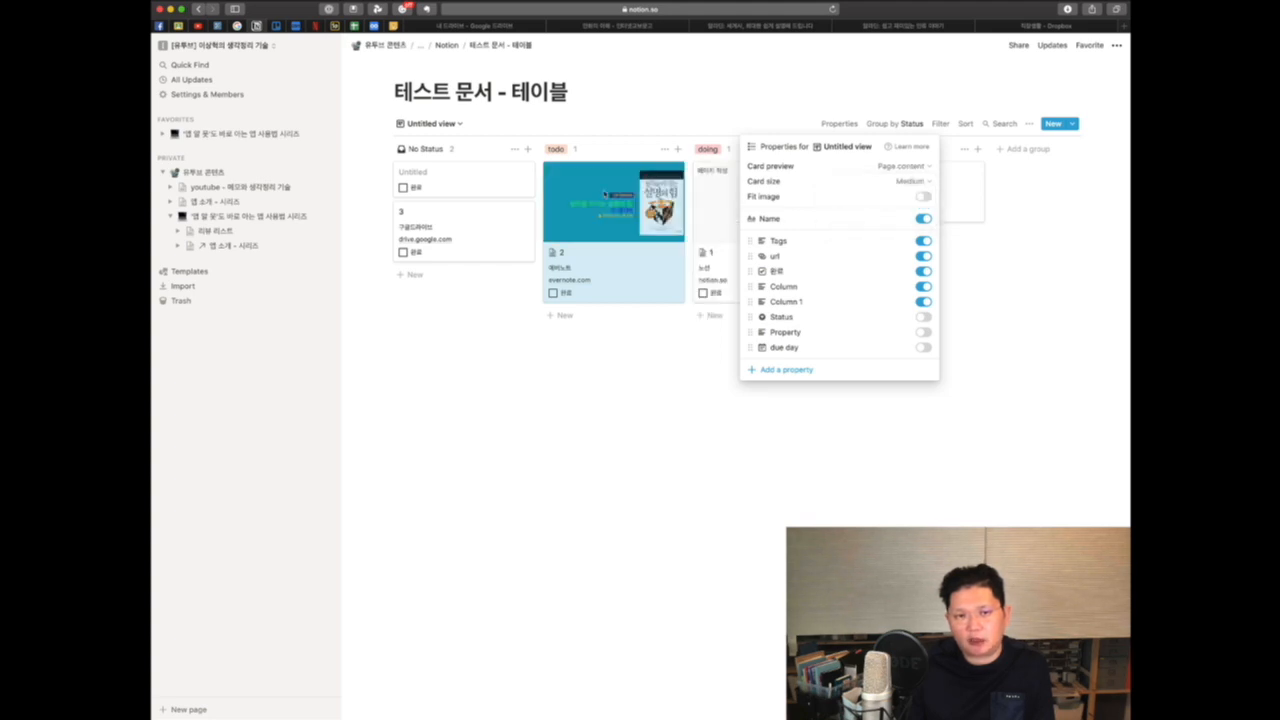
Step: Try the Small, Medium and Large card sizes, ending with Medium
{"action": "left_click", "coordinate": [912, 182]}
{"action": "left_click", "coordinate": [860, 204]}
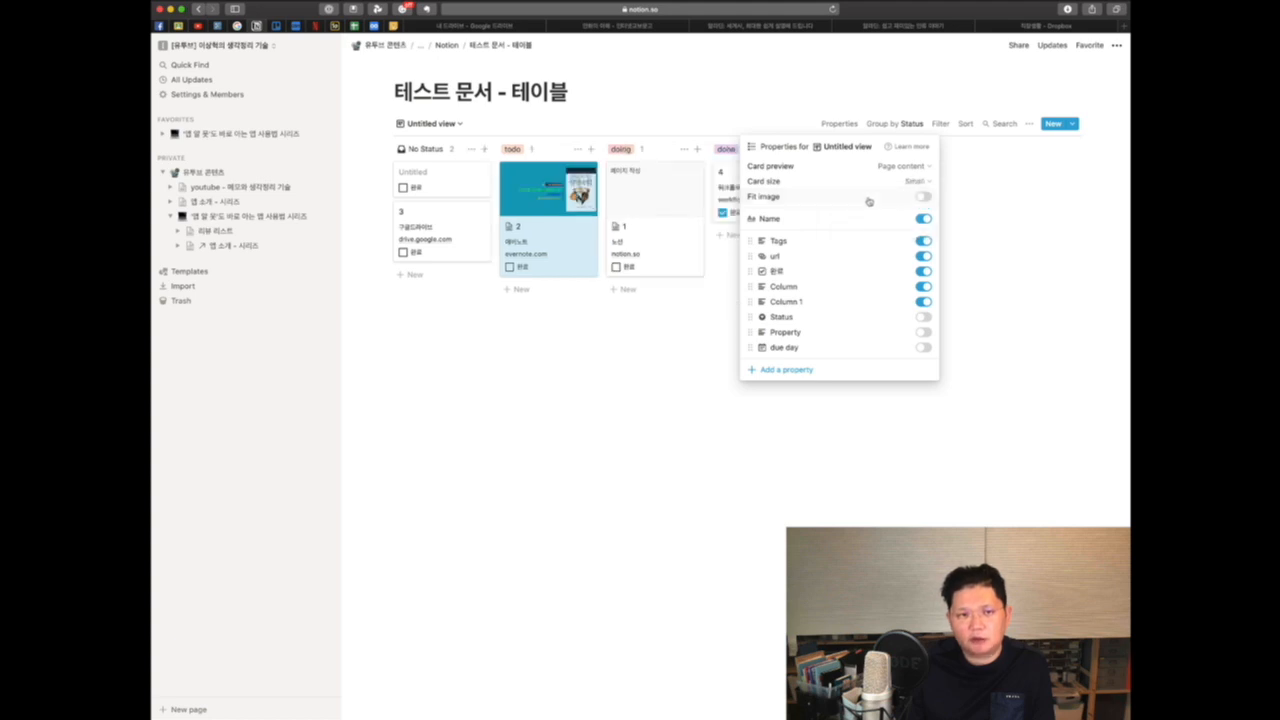
{"action": "left_click", "coordinate": [914, 182]}
{"action": "left_click", "coordinate": [875, 216]}
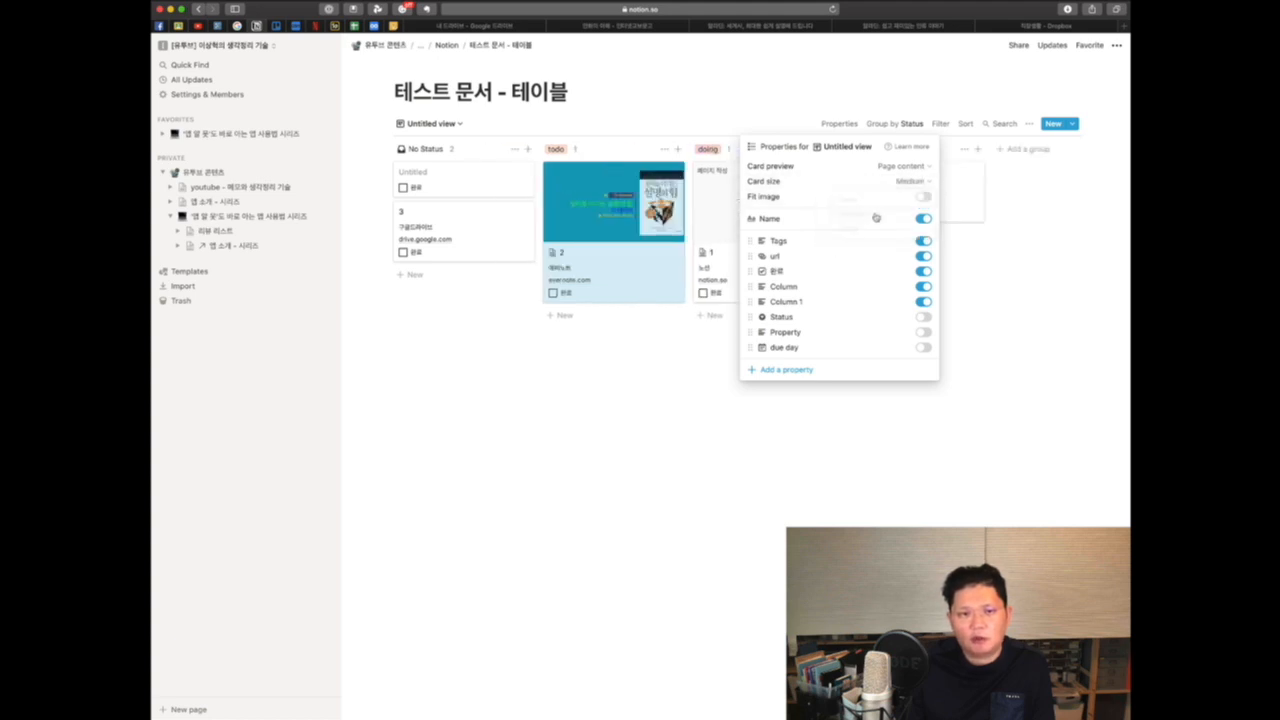
{"action": "left_click", "coordinate": [911, 184]}
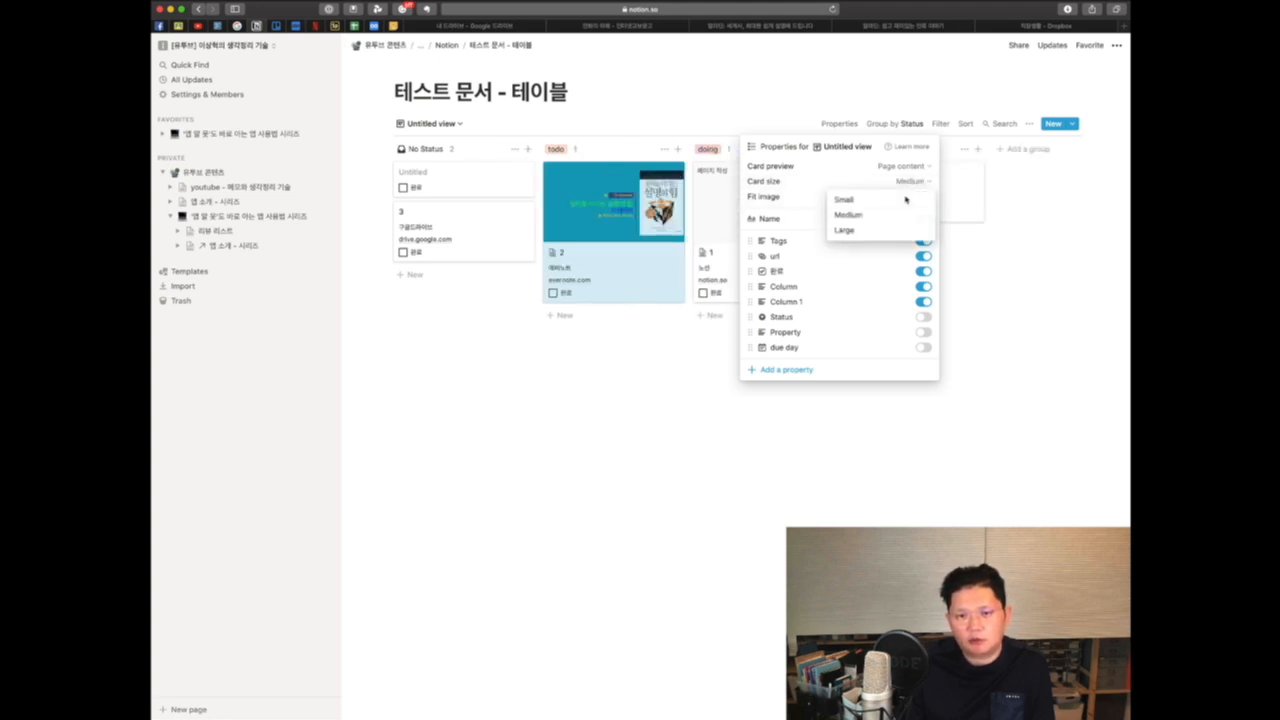
{"action": "left_click", "coordinate": [884, 230]}
{"action": "left_click", "coordinate": [910, 182]}
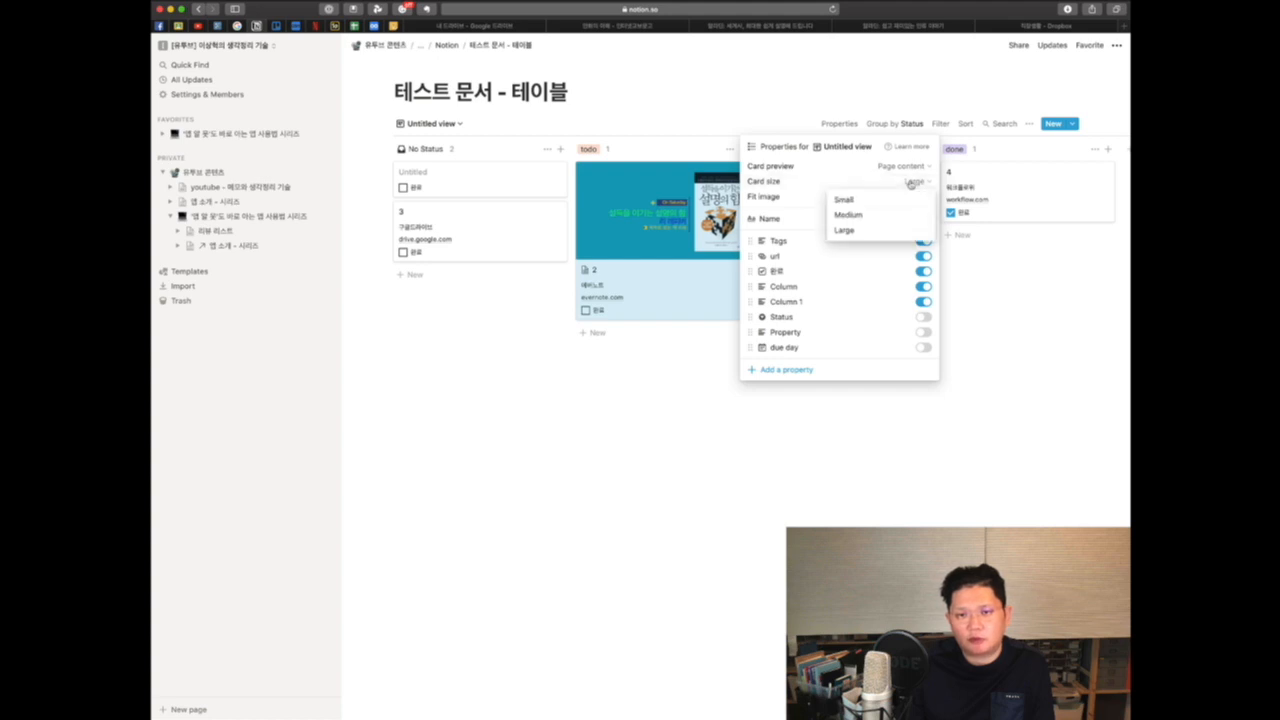
{"action": "left_click", "coordinate": [866, 216]}
Step: Turn on Fit image and show the due day property on the board cards
{"action": "left_click", "coordinate": [923, 197]}
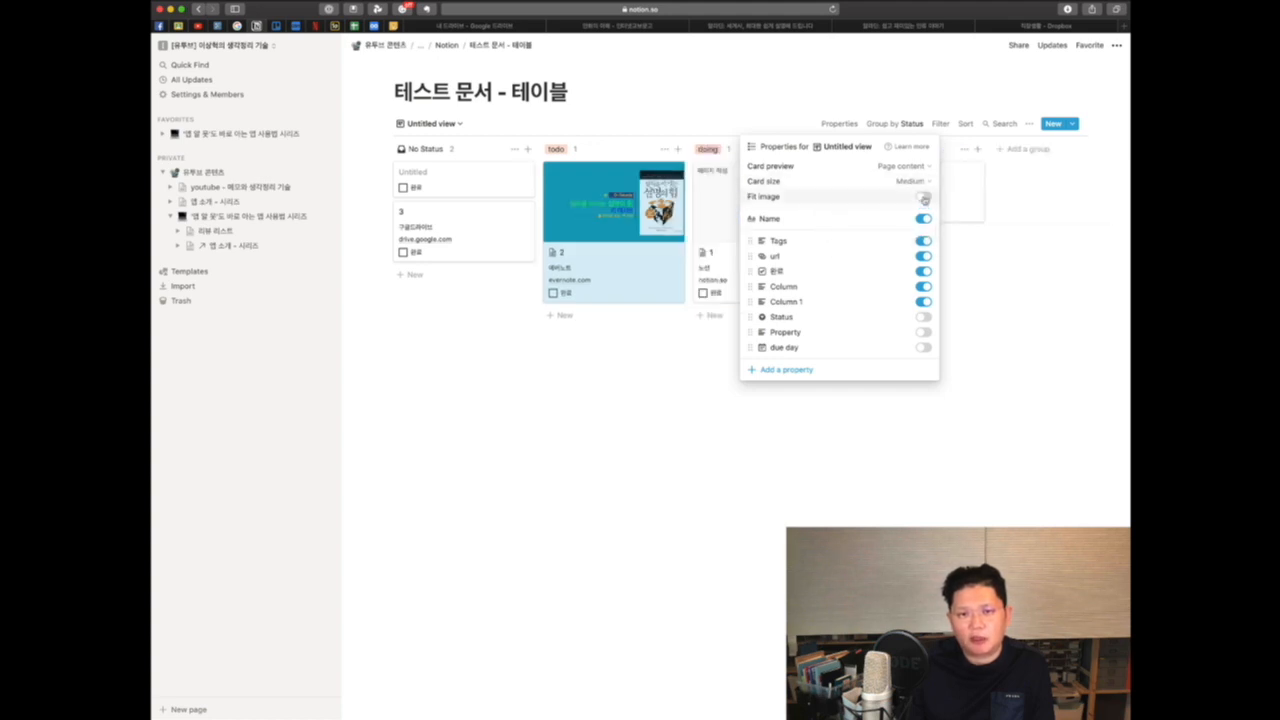
{"action": "left_click", "coordinate": [924, 198]}
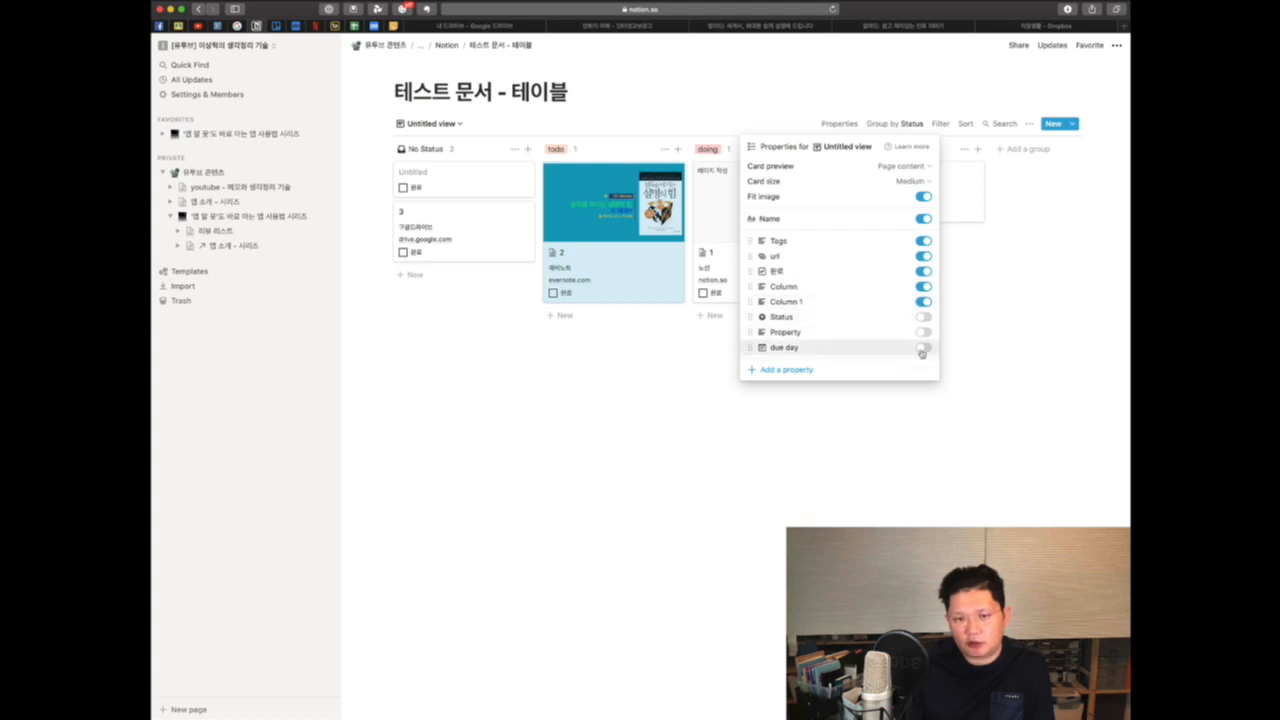
{"action": "left_click", "coordinate": [923, 347]}
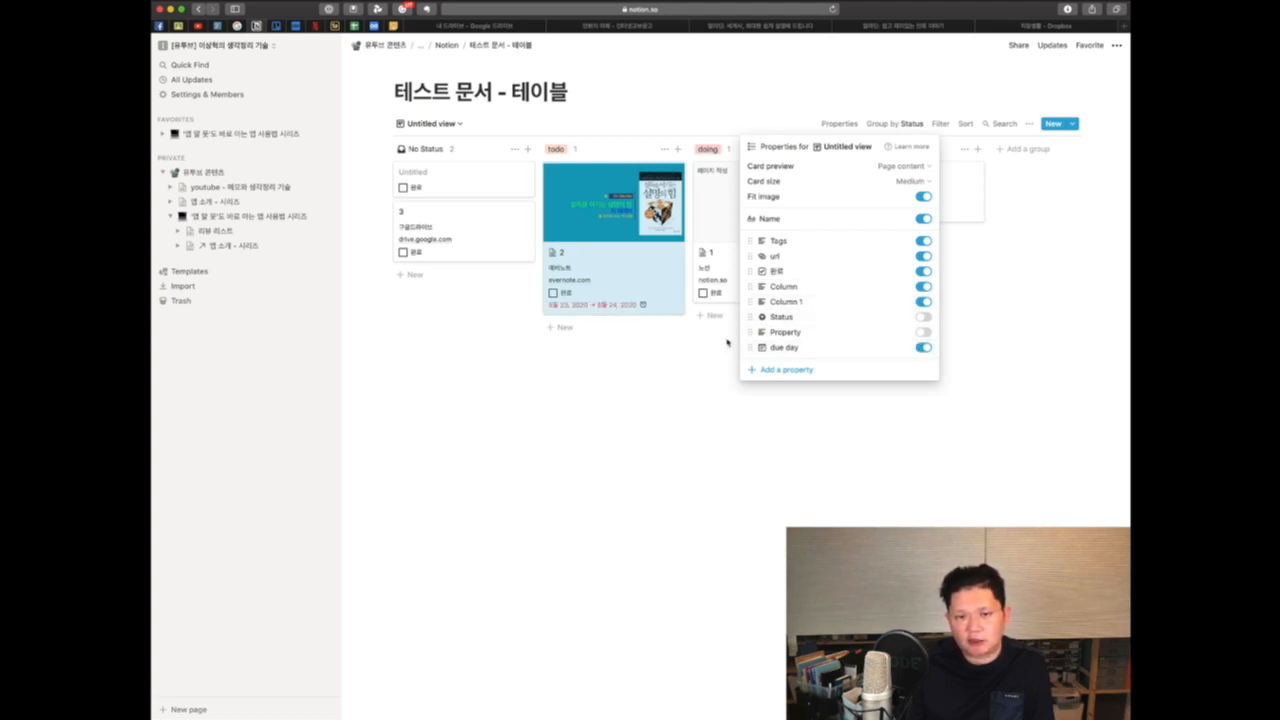
{"action": "left_click_drag", "start_coordinate": [750, 347], "coordinate": [754, 318]}
{"action": "left_click", "coordinate": [769, 456]}
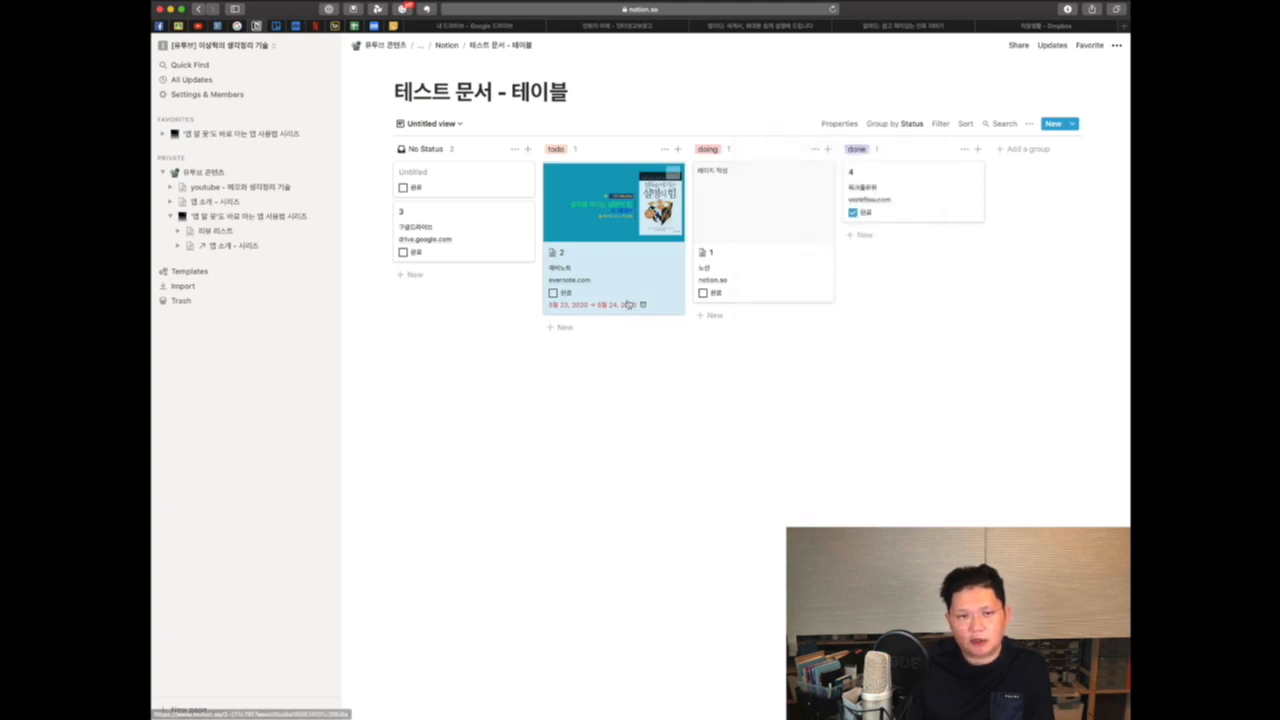
Step: Open card 2's page to review its properties and content, then close it
{"action": "left_click", "coordinate": [605, 262]}
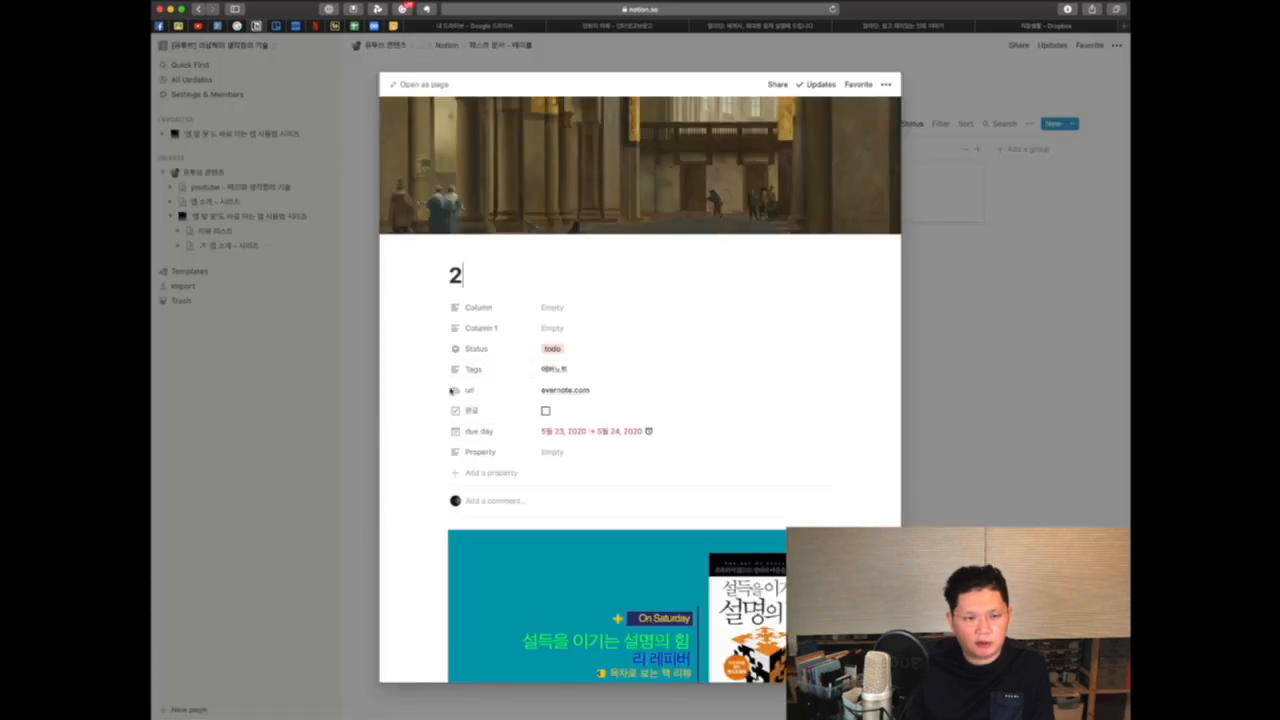
{"action": "left_click", "coordinate": [352, 407]}
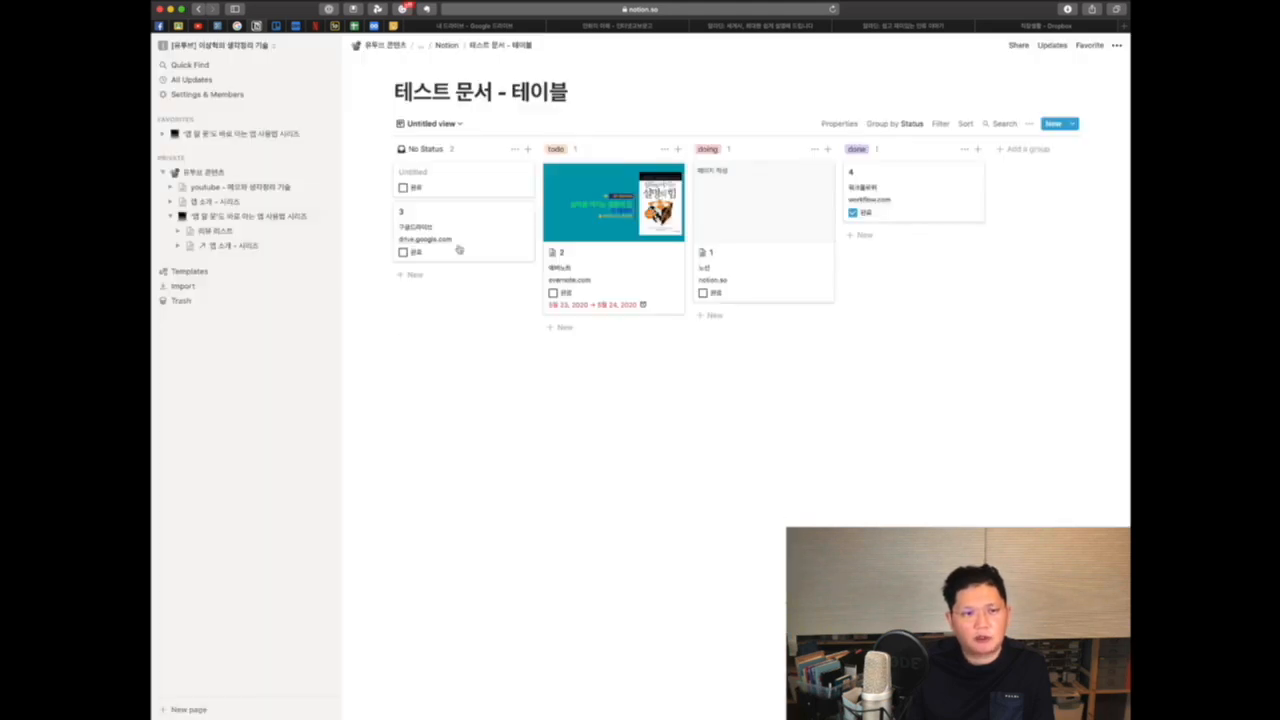
Step: Switch to the Default view table and scroll across its columns
{"action": "left_click", "coordinate": [456, 127]}
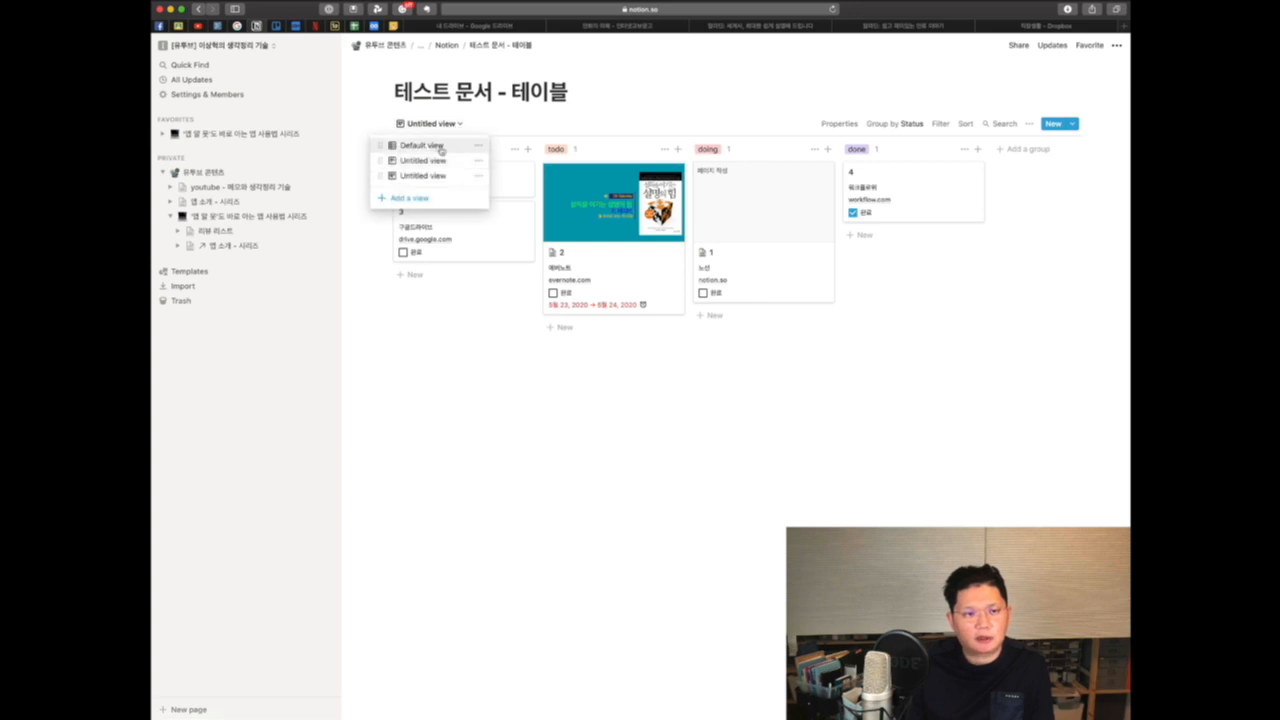
{"action": "left_click", "coordinate": [440, 147]}
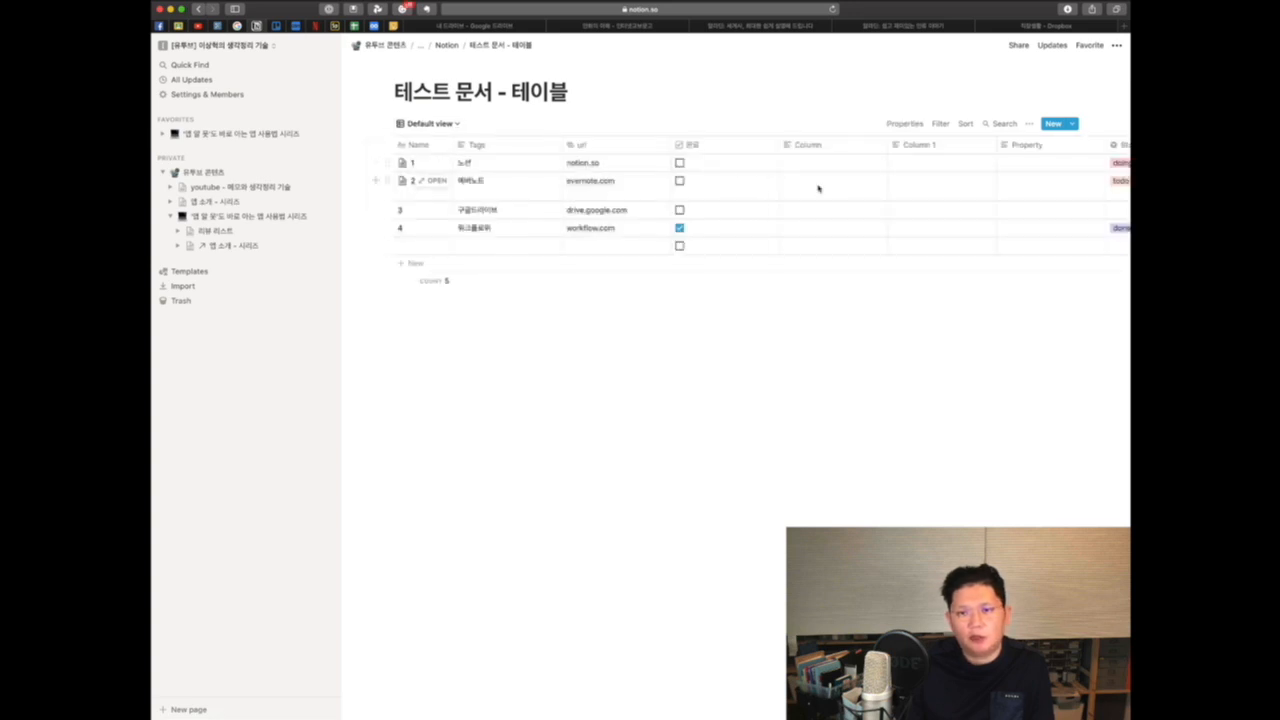
{"action": "scroll", "coordinate": [817, 186], "scroll_direction": "right", "scroll_amount": 5}
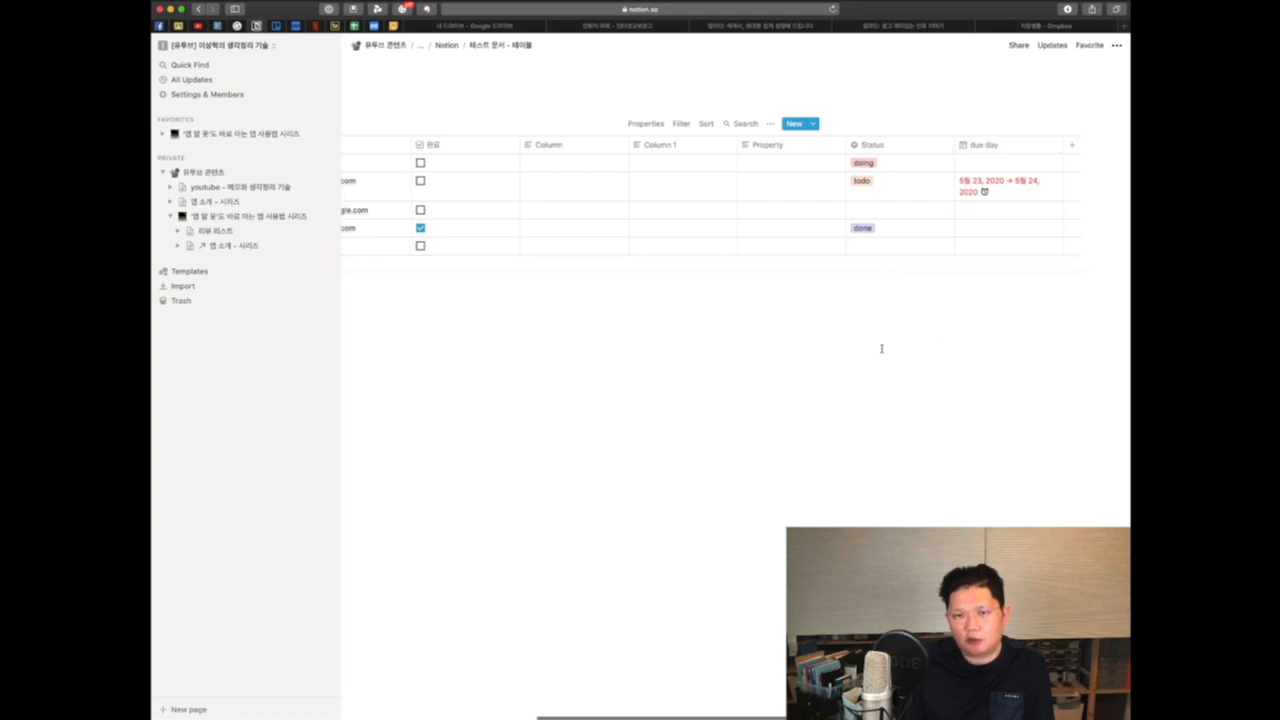
{"action": "scroll", "coordinate": [880, 349], "scroll_direction": "left", "scroll_amount": 5}
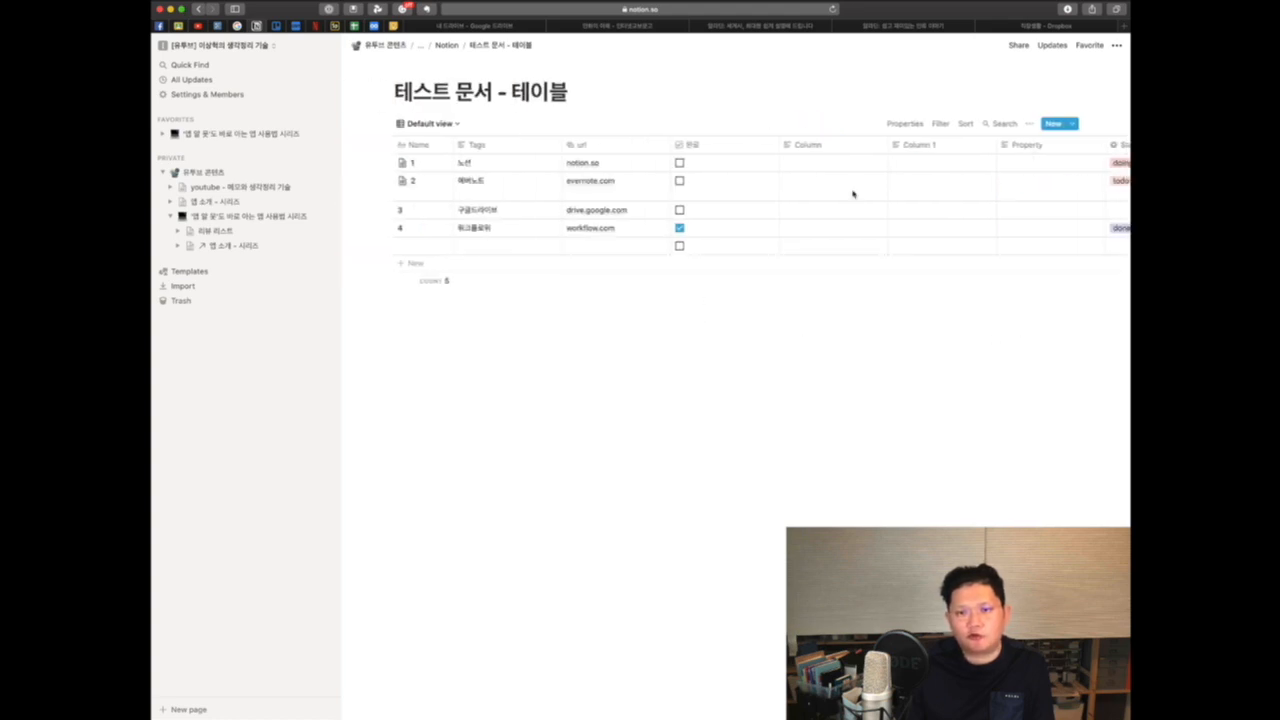
Step: Delete the Column 1, Column and Property properties from the table
{"action": "left_click", "coordinate": [940, 148]}
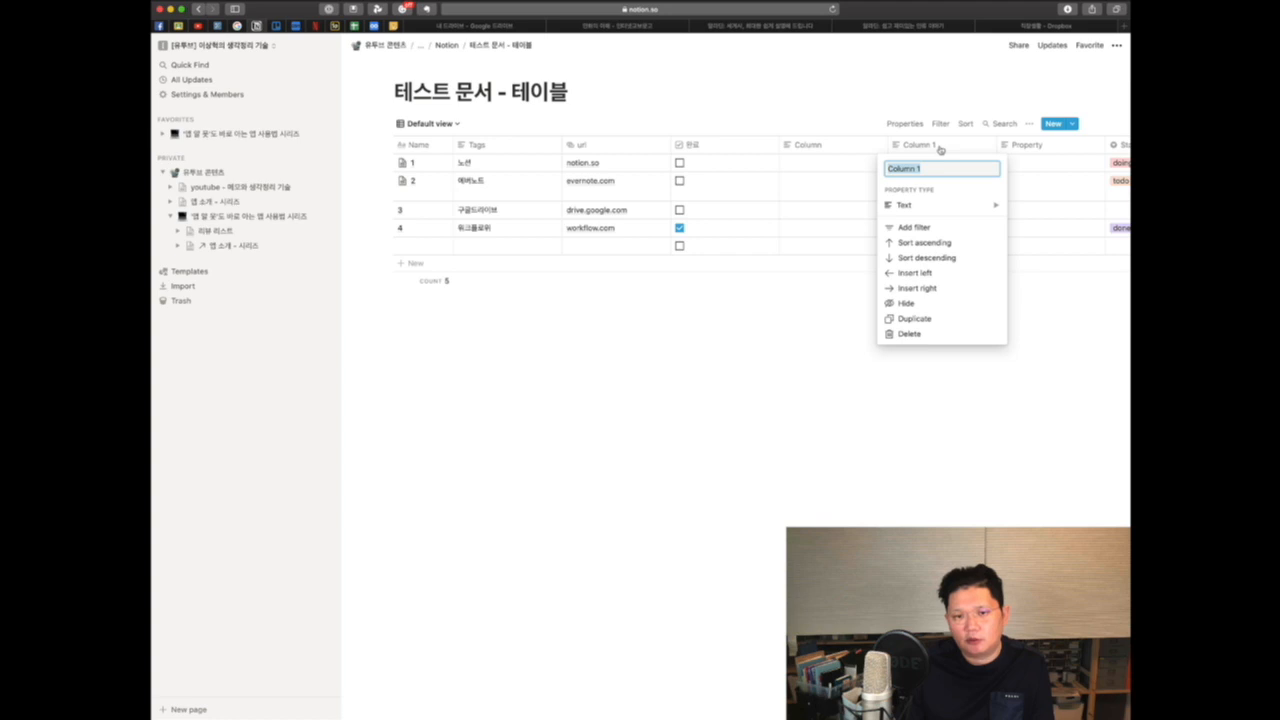
{"action": "left_click", "coordinate": [912, 333]}
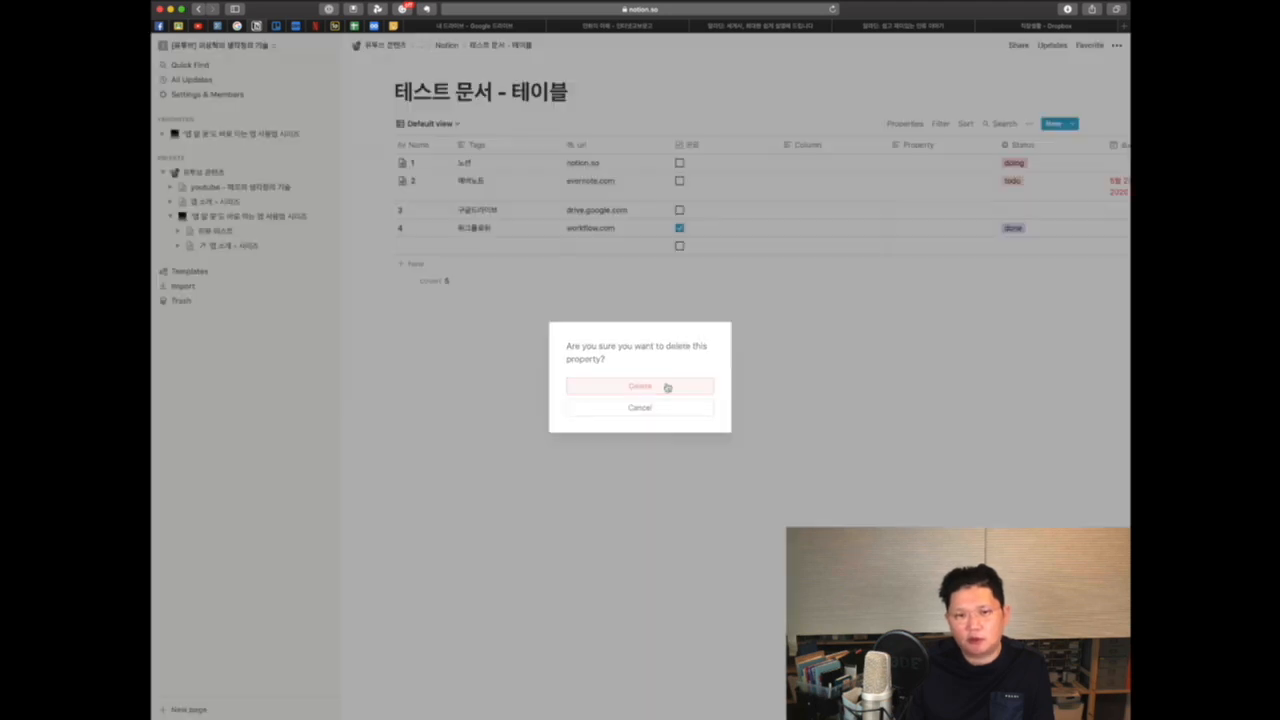
{"action": "left_click", "coordinate": [666, 386]}
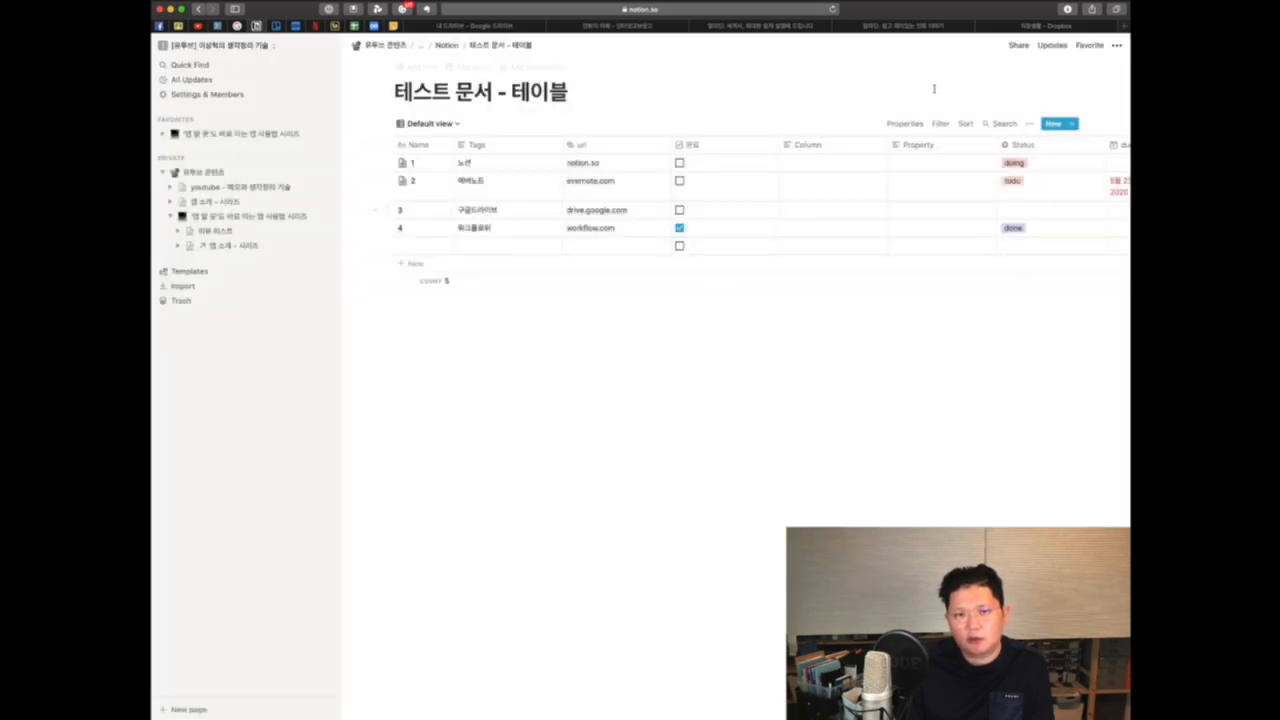
{"action": "left_click", "coordinate": [817, 146]}
{"action": "left_click", "coordinate": [806, 338]}
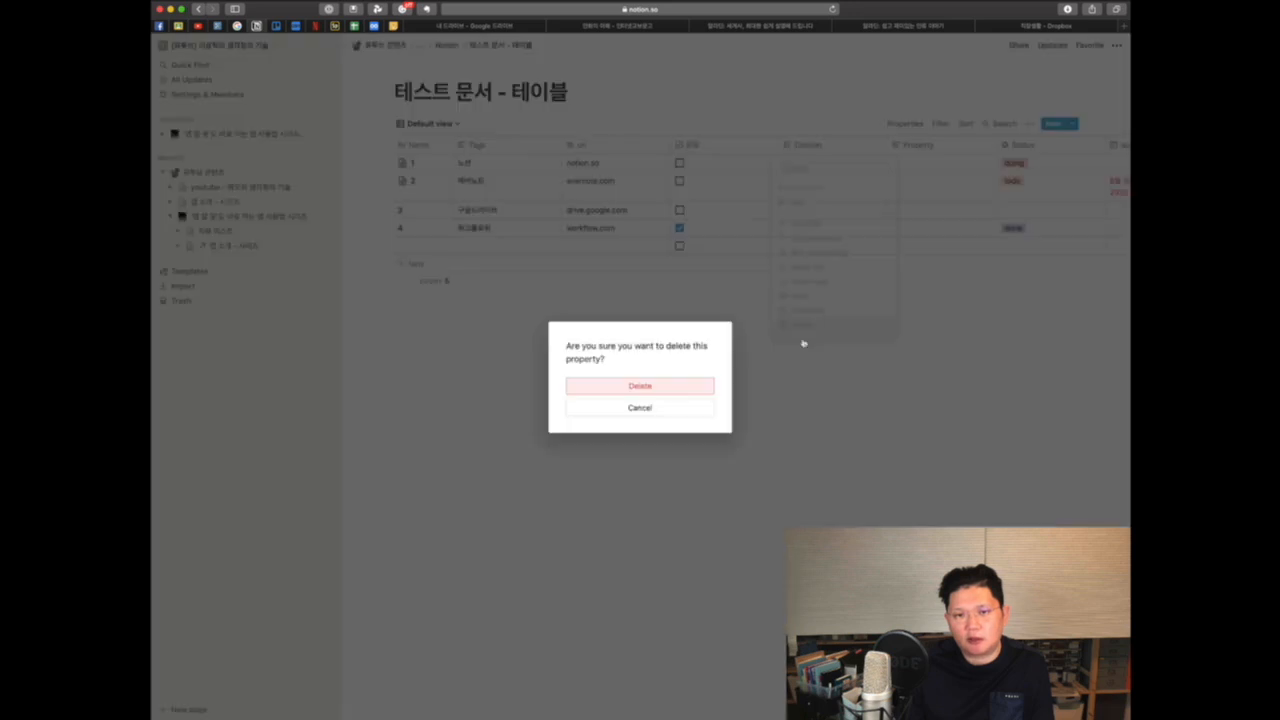
{"action": "left_click", "coordinate": [688, 387]}
{"action": "left_click", "coordinate": [826, 145]}
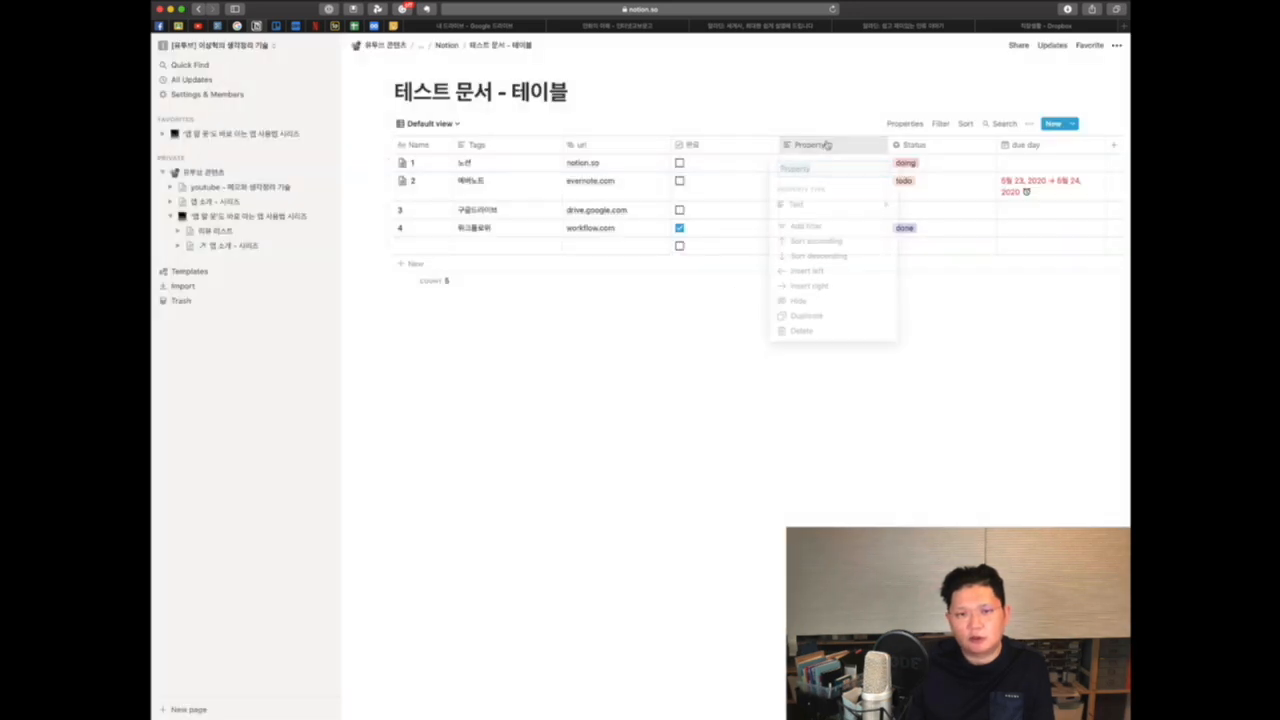
{"action": "left_click", "coordinate": [802, 332]}
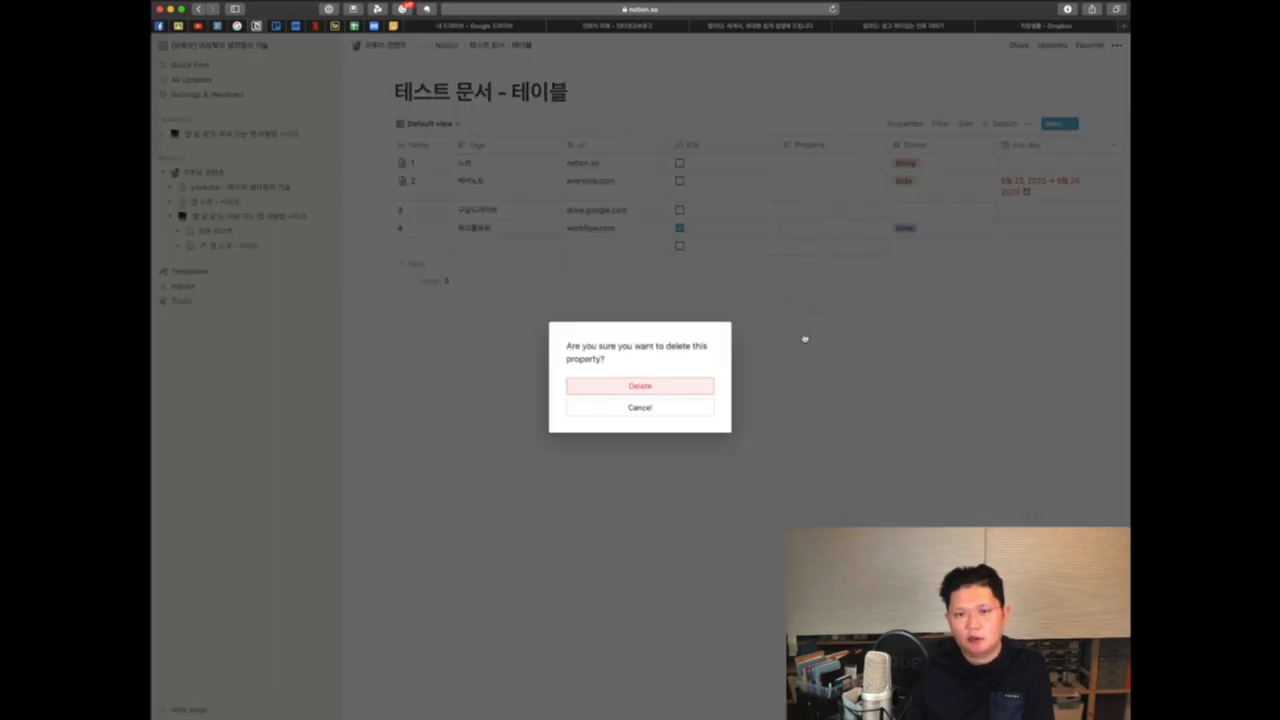
{"action": "left_click", "coordinate": [668, 386]}
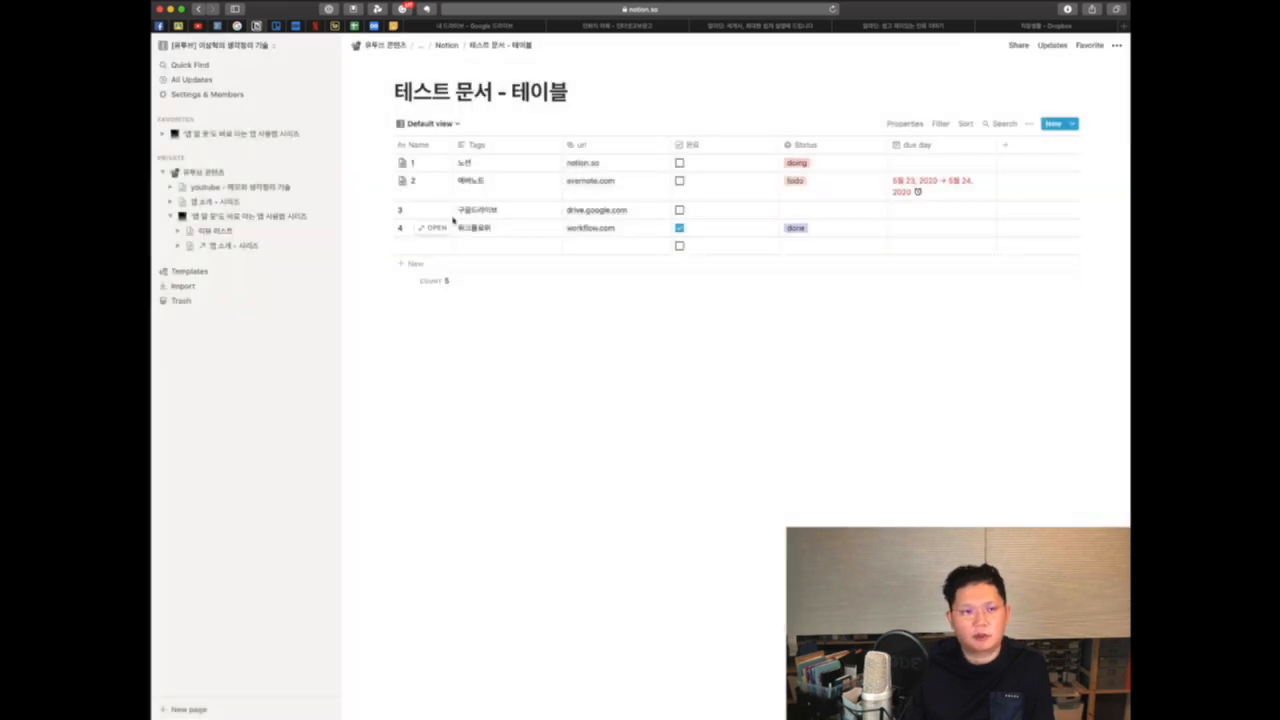
Step: Return to the board view and add a new Calendar view to the database
{"action": "left_click", "coordinate": [450, 124]}
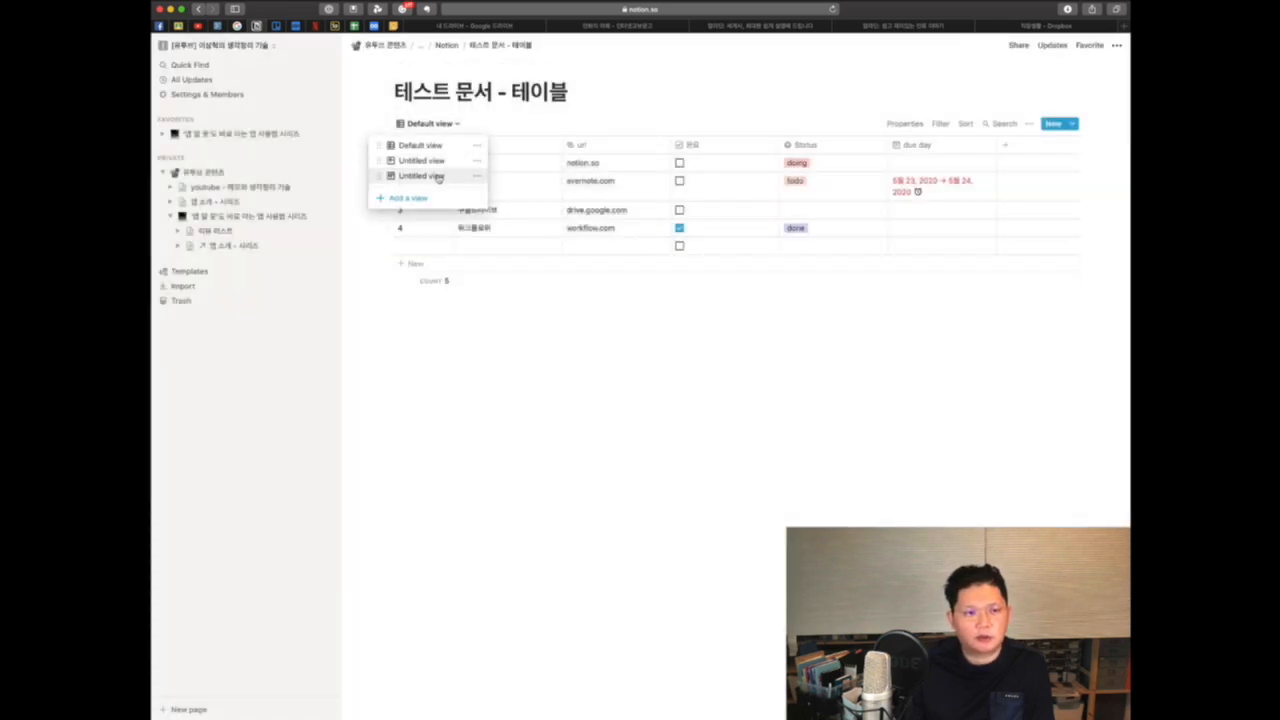
{"action": "left_click", "coordinate": [428, 177]}
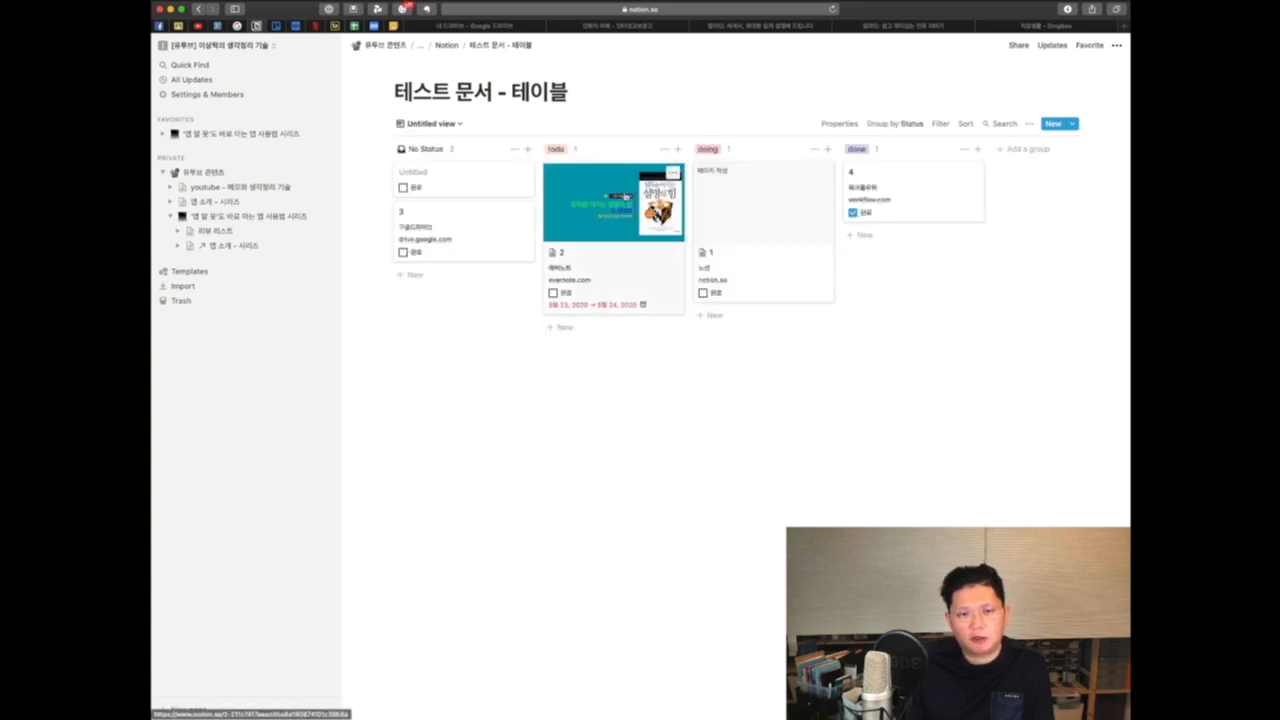
{"action": "mouse_move", "coordinate": [605, 176]}
{"action": "left_mouse_down"}
{"action": "mouse_move", "coordinate": [828, 227]}
{"action": "mouse_move", "coordinate": [612, 186]}
{"action": "left_mouse_up"}
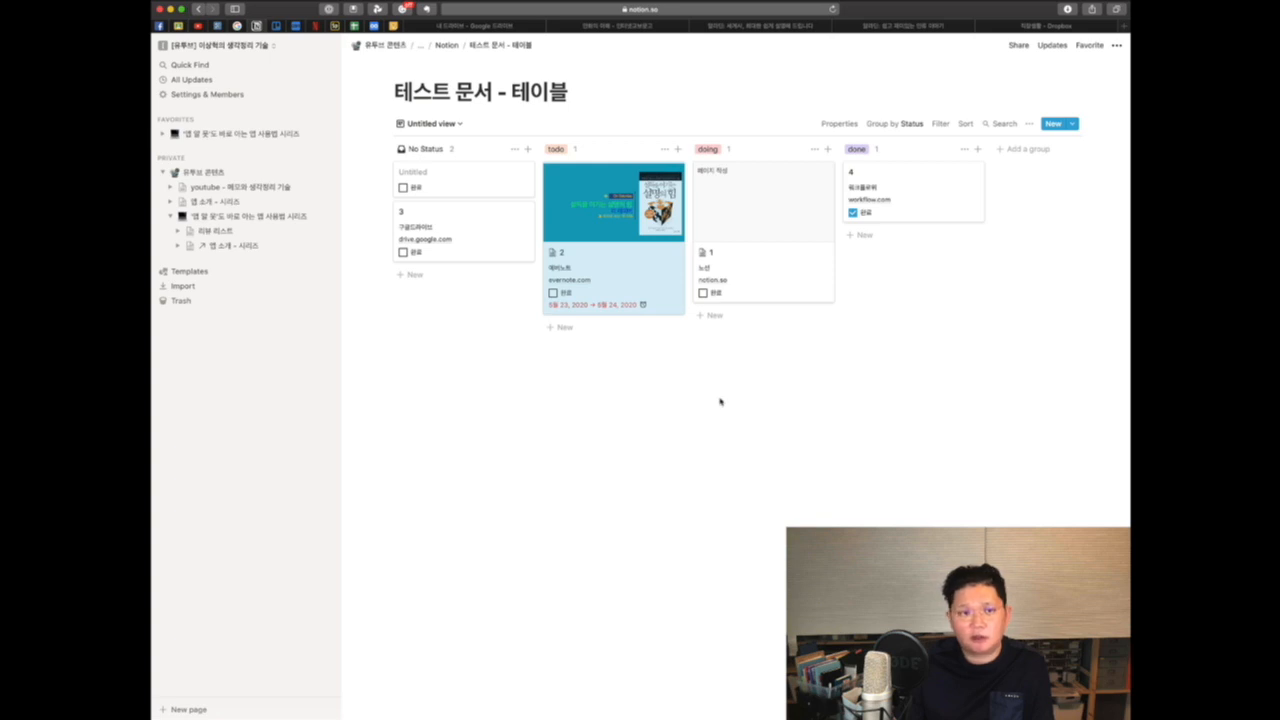
{"action": "left_click", "coordinate": [461, 125]}
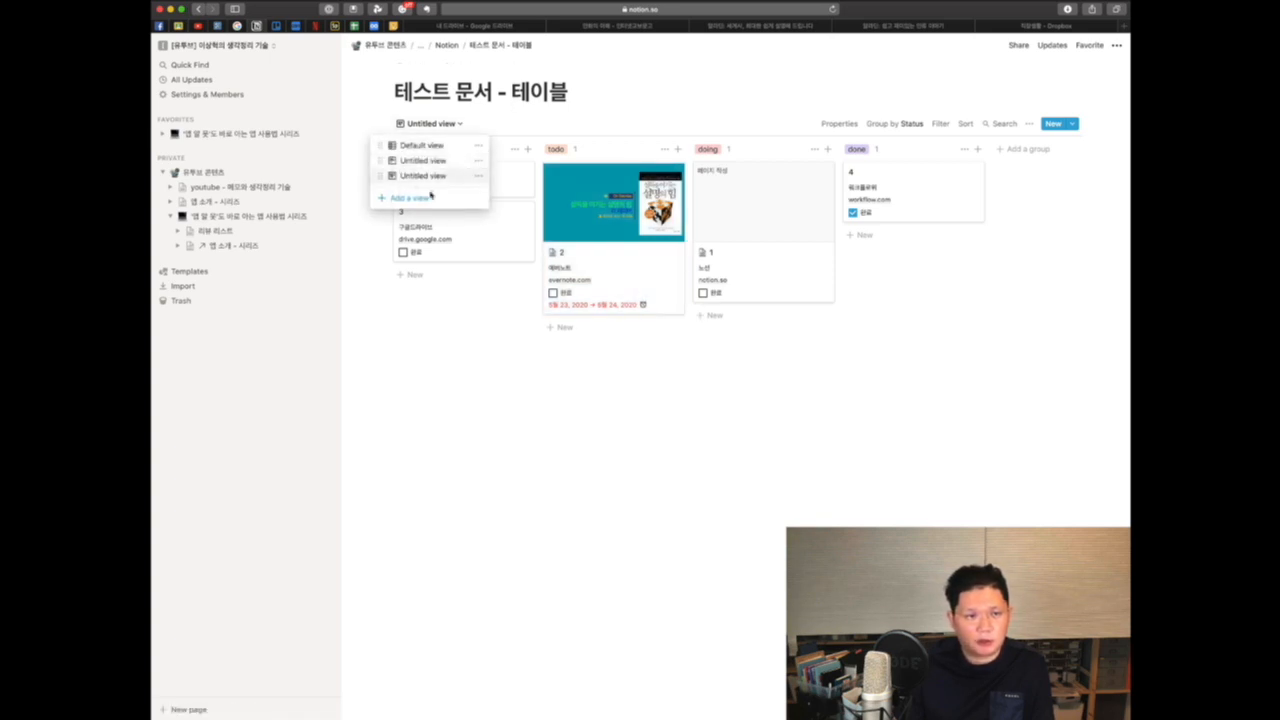
{"action": "left_click", "coordinate": [420, 199]}
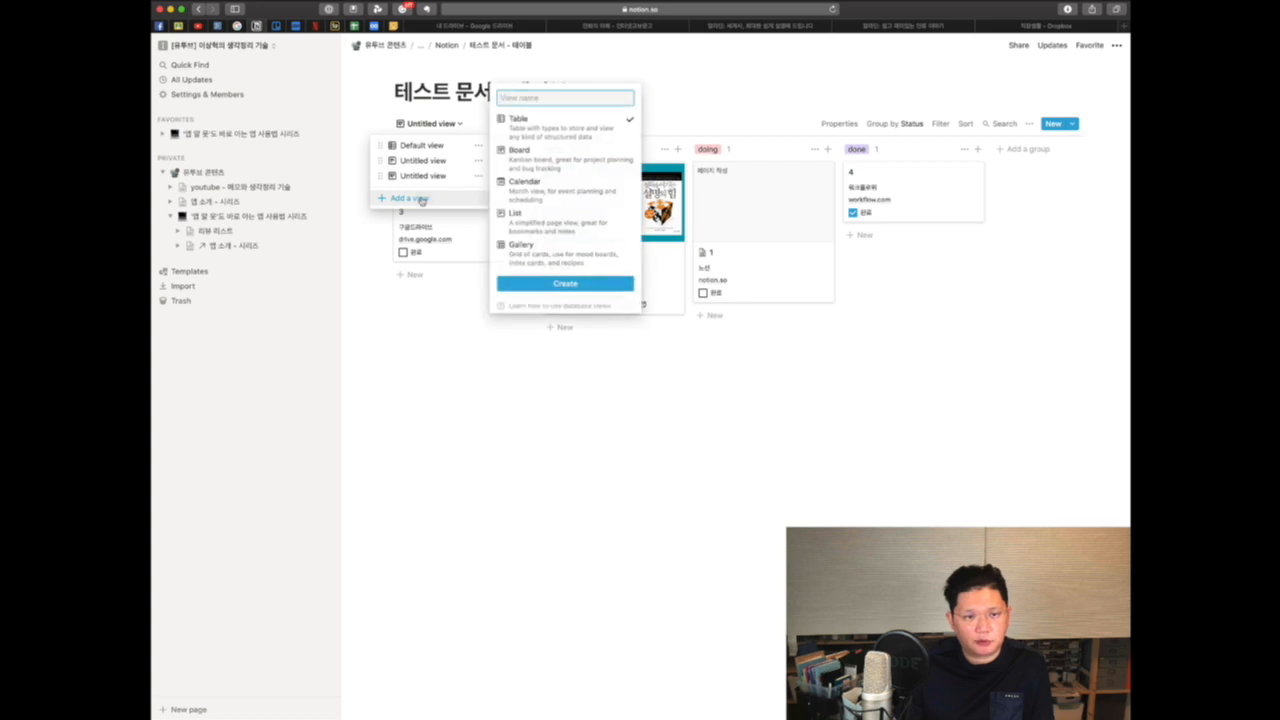
{"action": "left_click", "coordinate": [548, 193]}
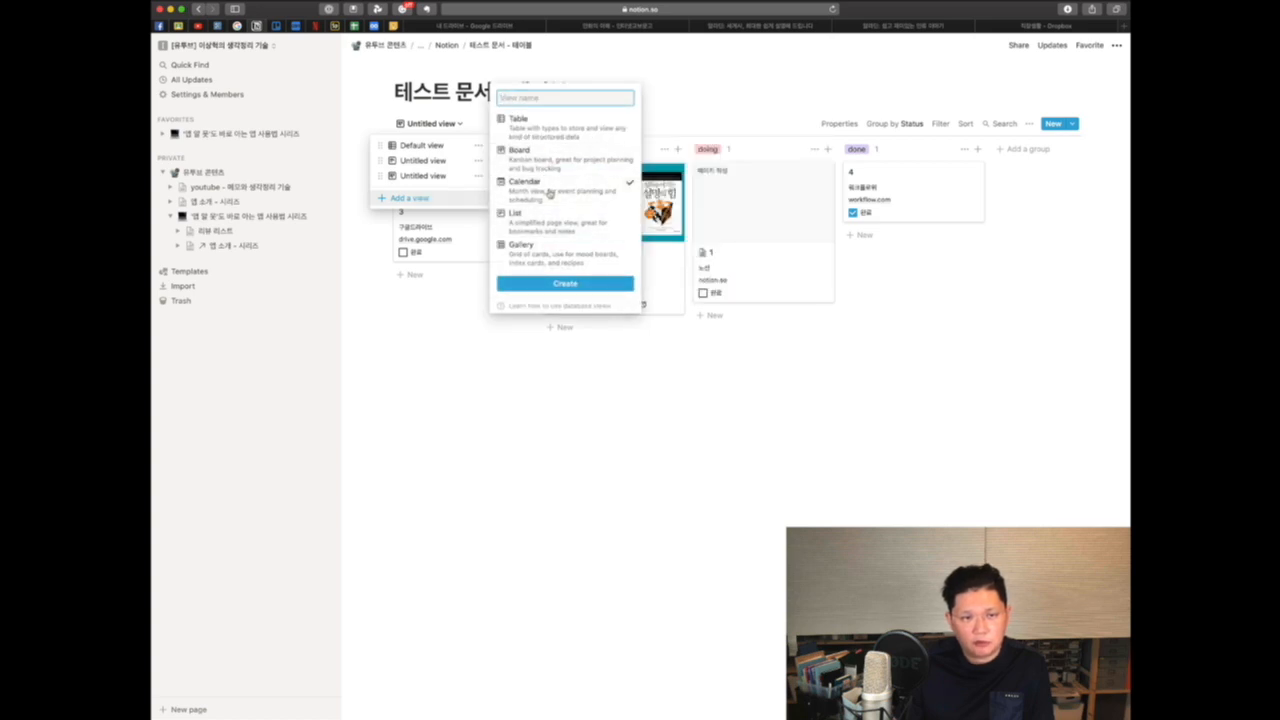
{"action": "left_click", "coordinate": [582, 284]}
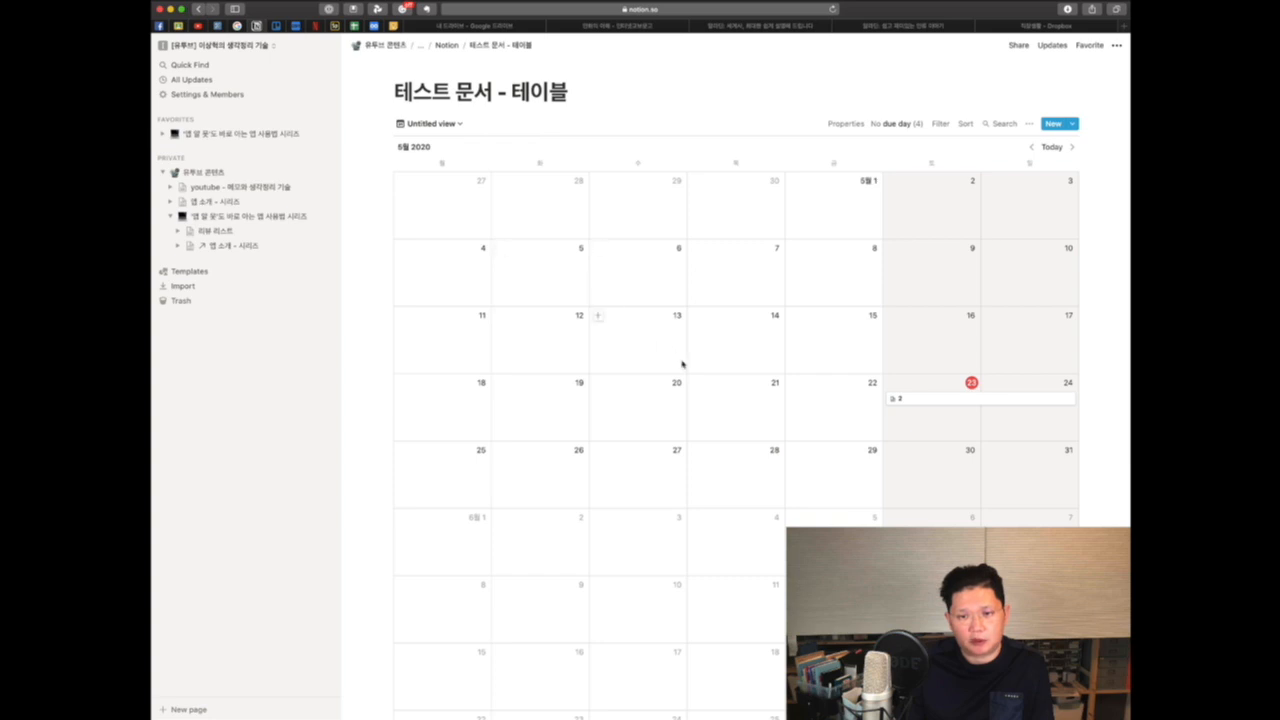
Step: Open page 2's entry on the calendar to review its content, then close it
{"action": "scroll", "coordinate": [681, 364], "scroll_direction": "down", "scroll_amount": 1}
{"action": "left_click", "coordinate": [933, 384]}
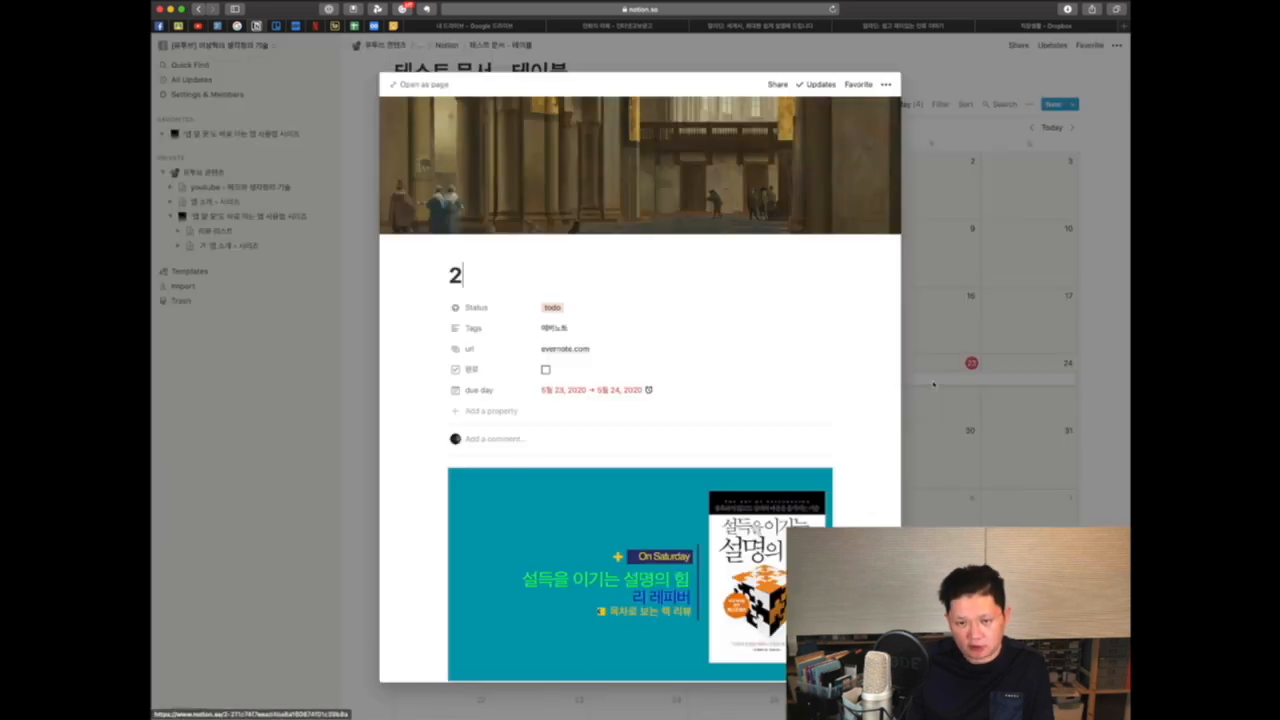
{"action": "scroll", "coordinate": [717, 400], "scroll_direction": "down", "scroll_amount": 2}
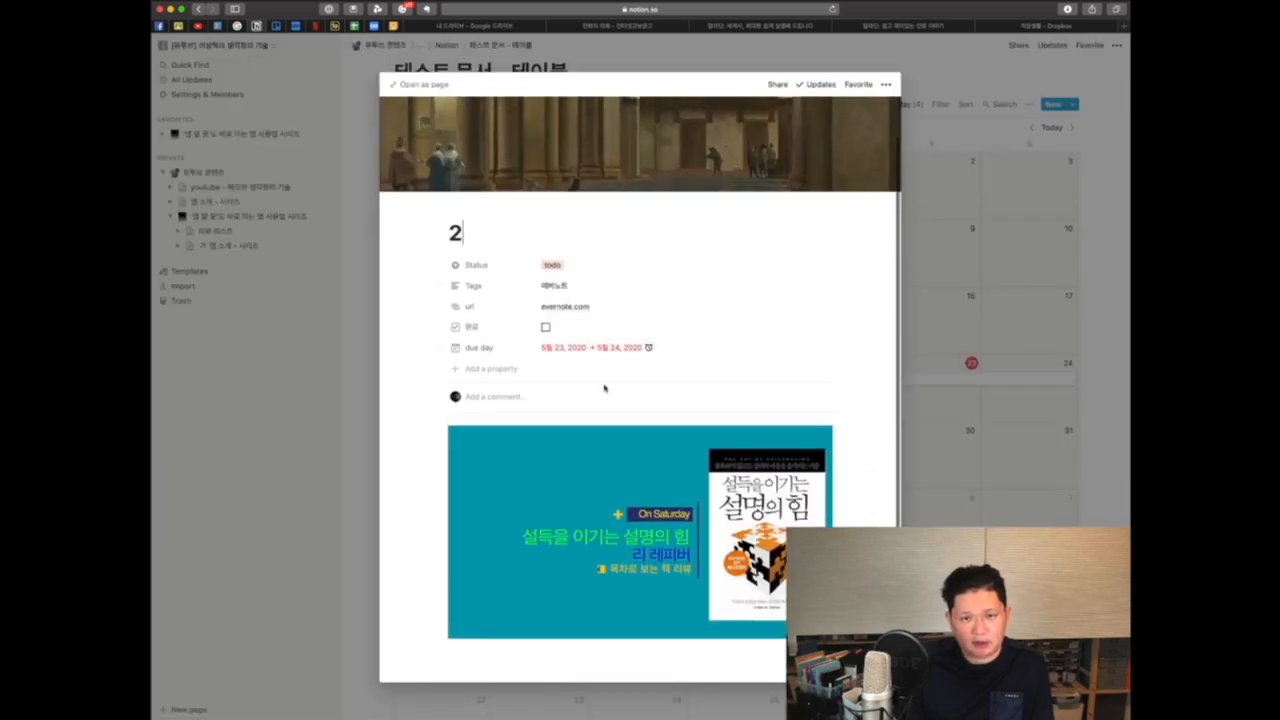
{"action": "left_click", "coordinate": [917, 249]}
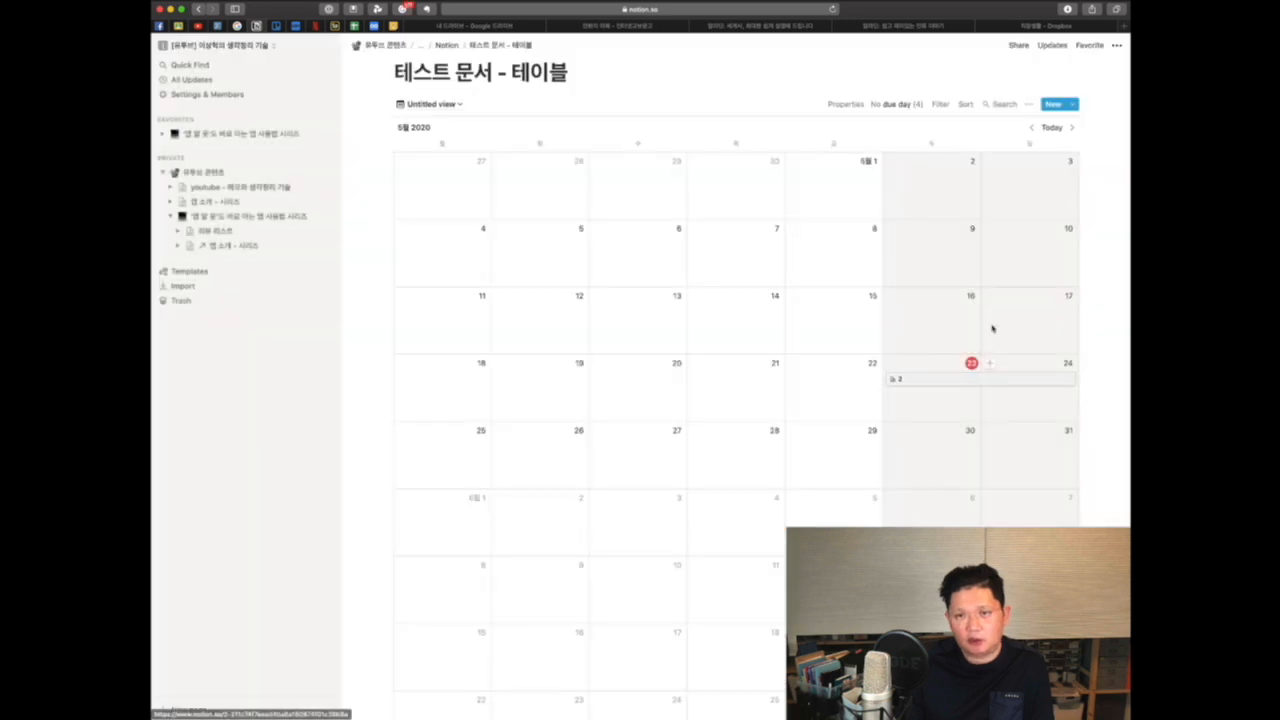
Step: Show the url, due day and Status properties on the calendar view's cards
{"action": "left_click", "coordinate": [1029, 104]}
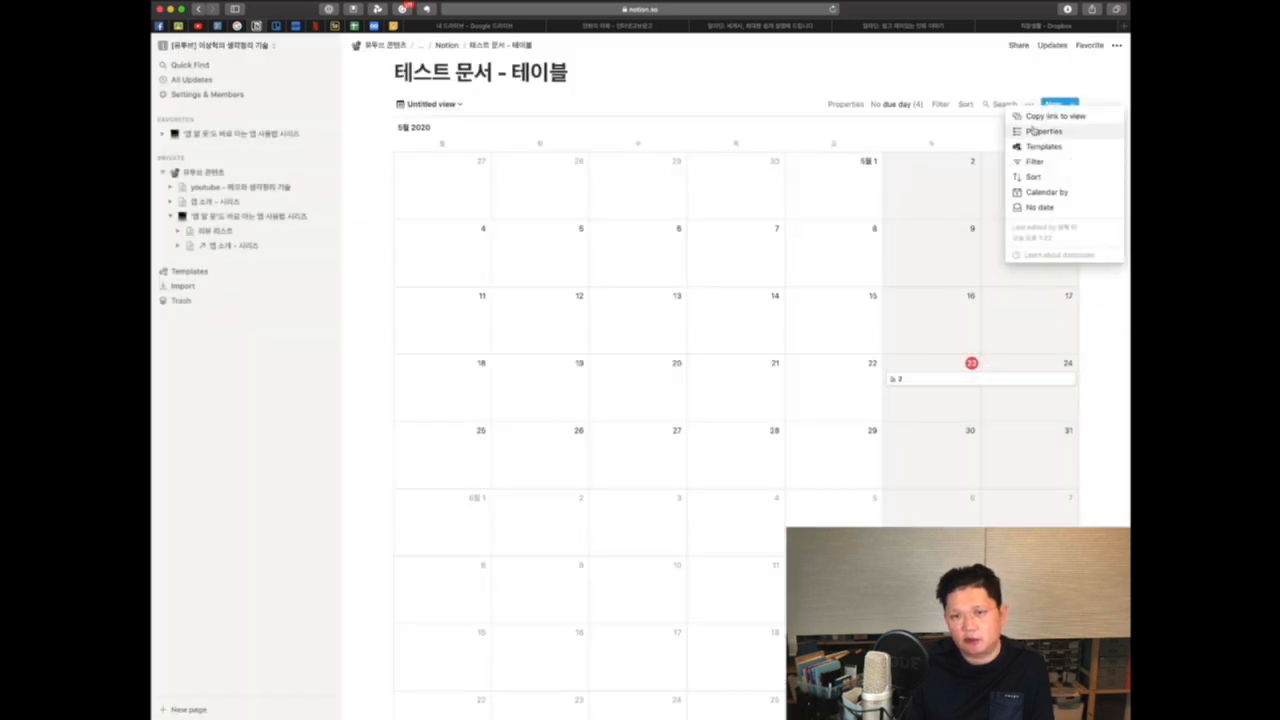
{"action": "left_click", "coordinate": [1040, 131]}
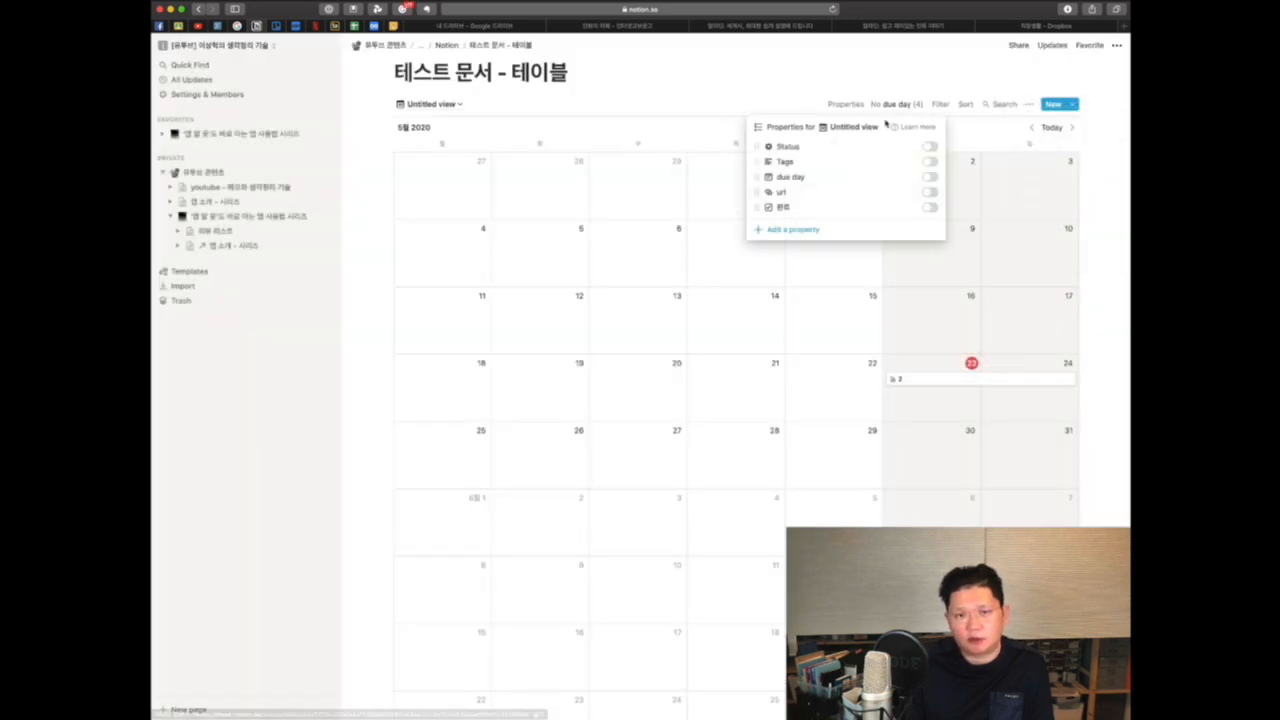
{"action": "left_click", "coordinate": [929, 192]}
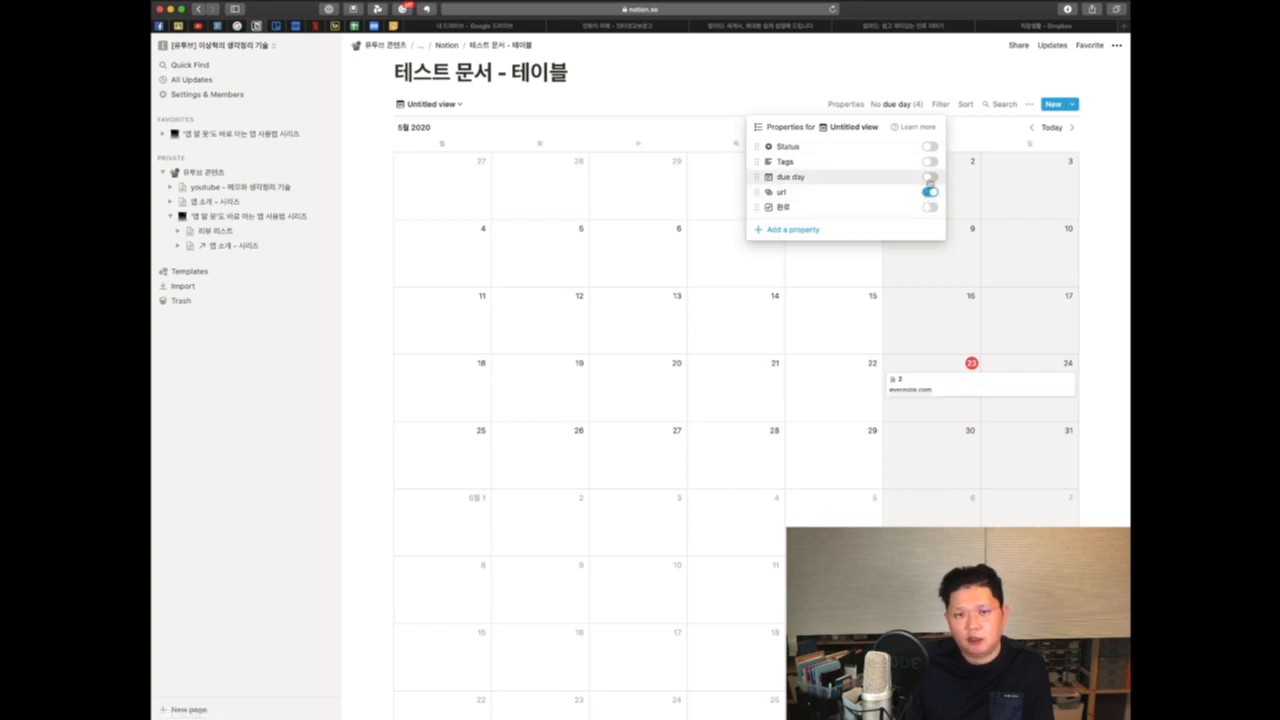
{"action": "left_click", "coordinate": [930, 177]}
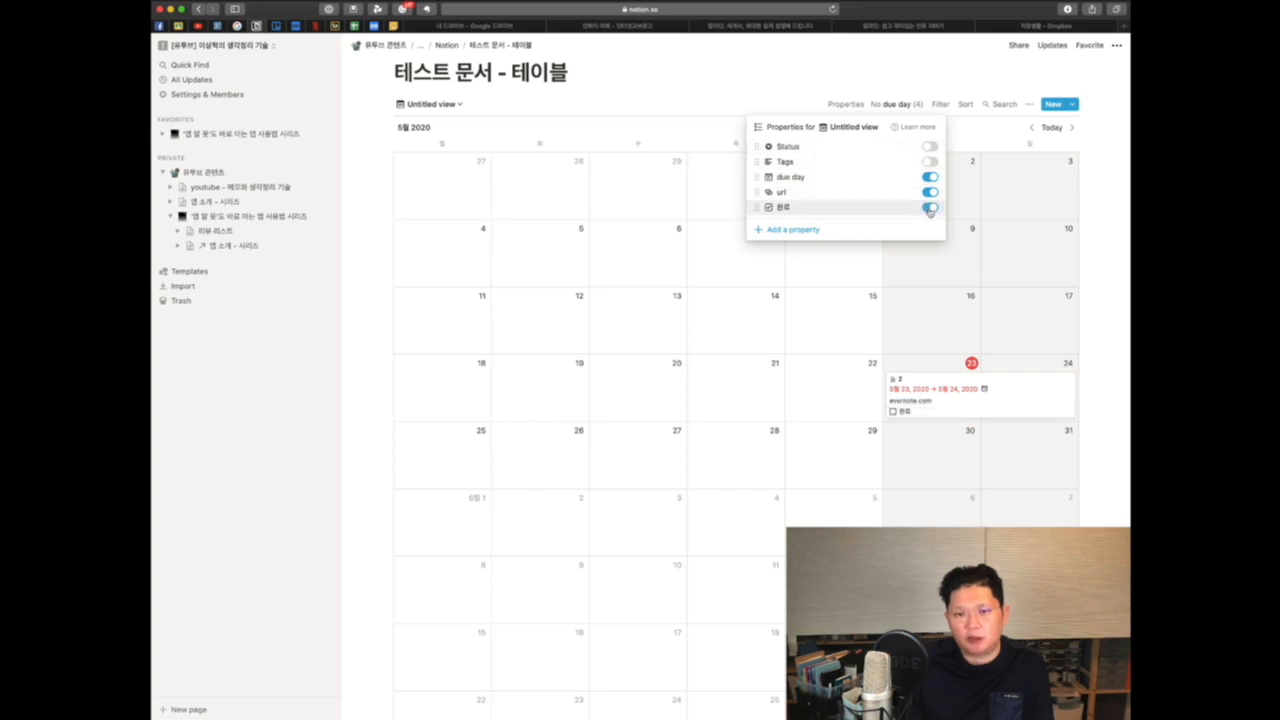
{"action": "left_click", "coordinate": [930, 147]}
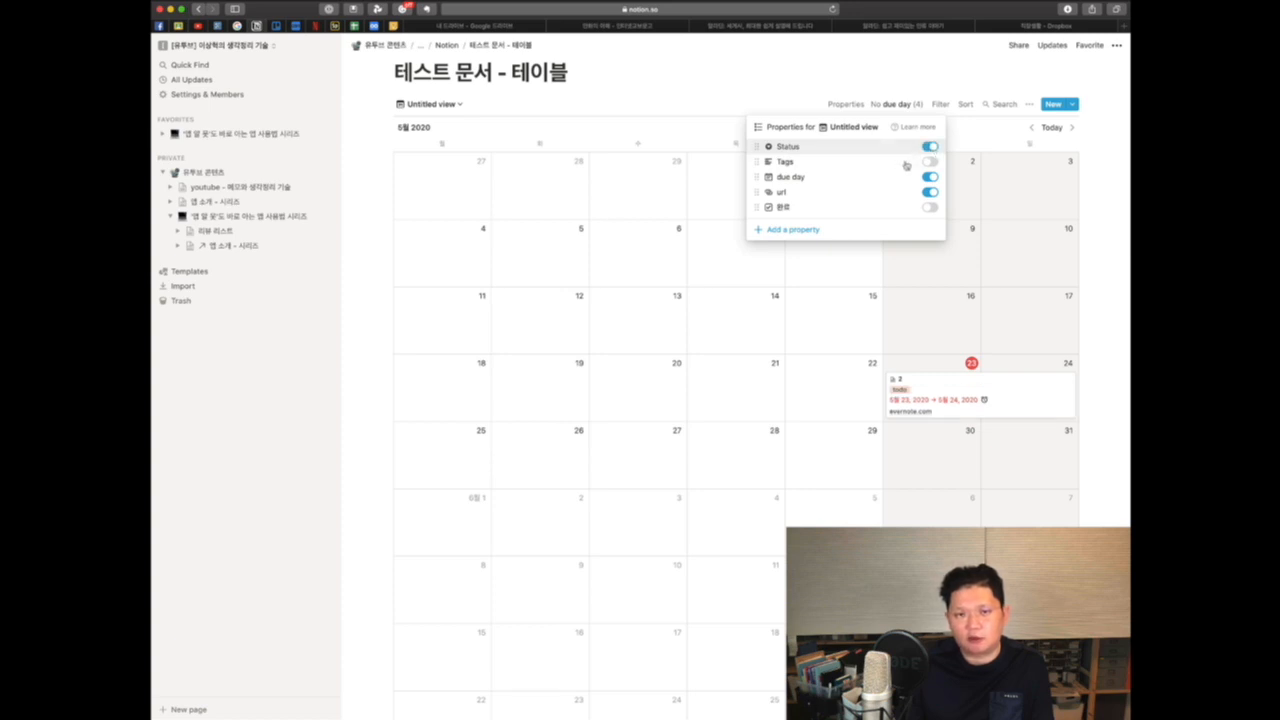
{"action": "left_click", "coordinate": [973, 163]}
{"action": "scroll", "coordinate": [861, 394], "scroll_direction": "down", "scroll_amount": 1}
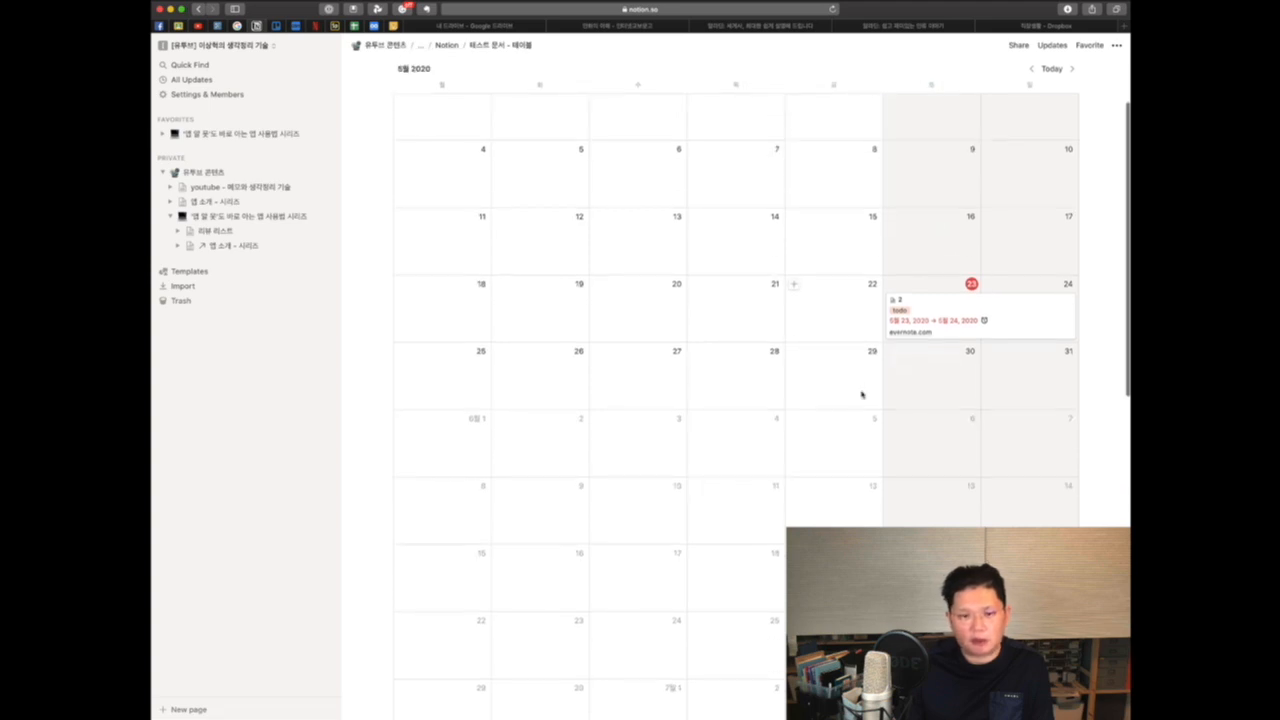
{"action": "scroll", "coordinate": [858, 385], "scroll_direction": "up", "scroll_amount": 2}
Step: Switch through the database's table, list, board and calendar views in turn
{"action": "left_click", "coordinate": [452, 128]}
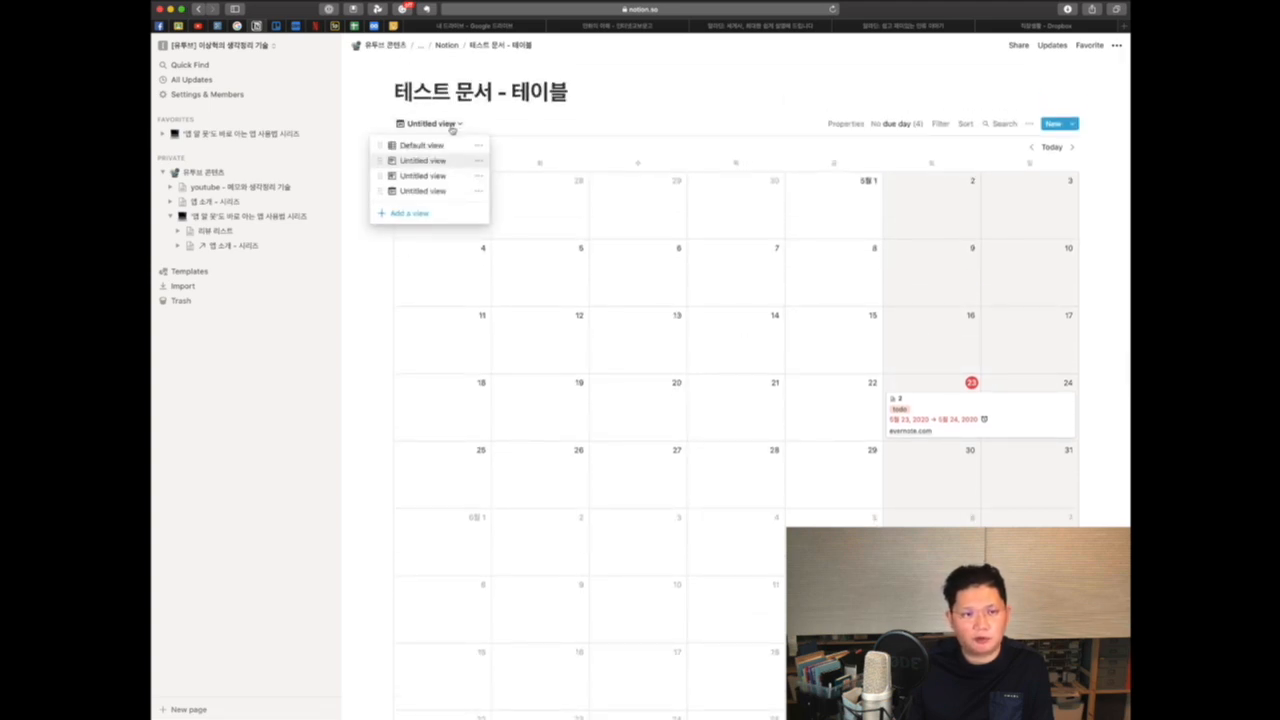
{"action": "left_click", "coordinate": [432, 150]}
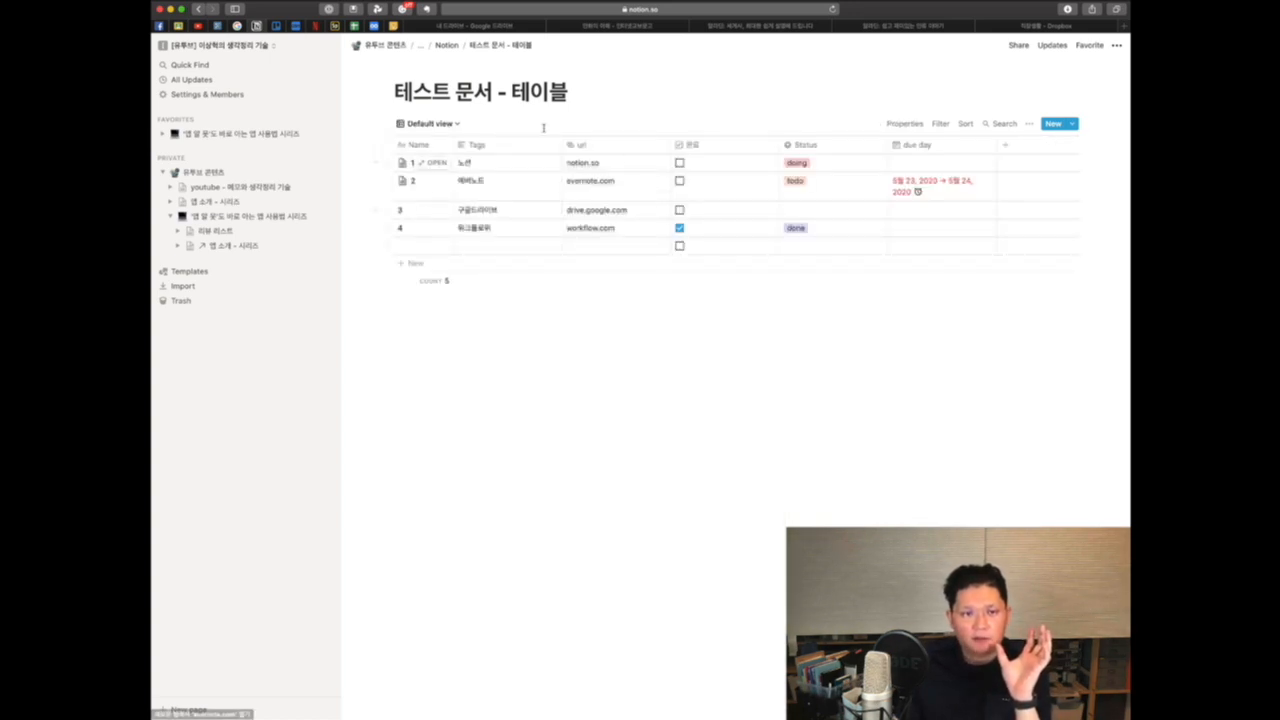
{"action": "left_click", "coordinate": [426, 123]}
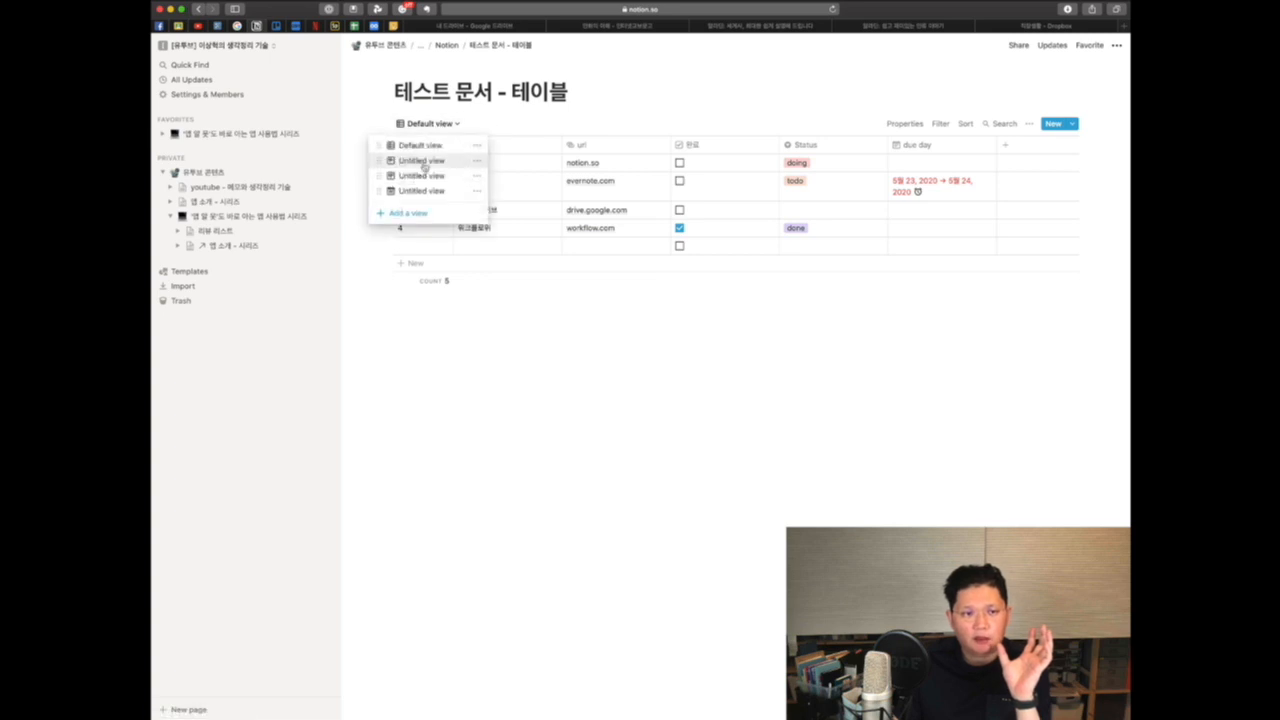
{"action": "left_click", "coordinate": [424, 162]}
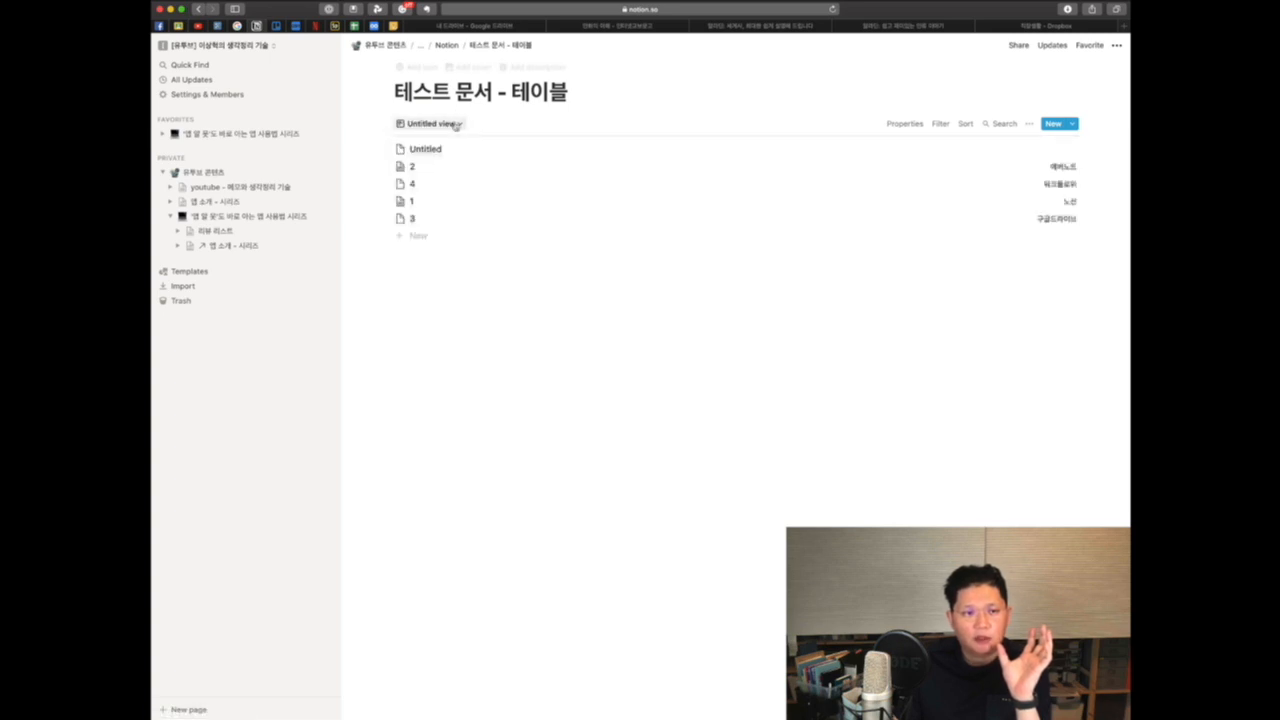
{"action": "left_click", "coordinate": [455, 124]}
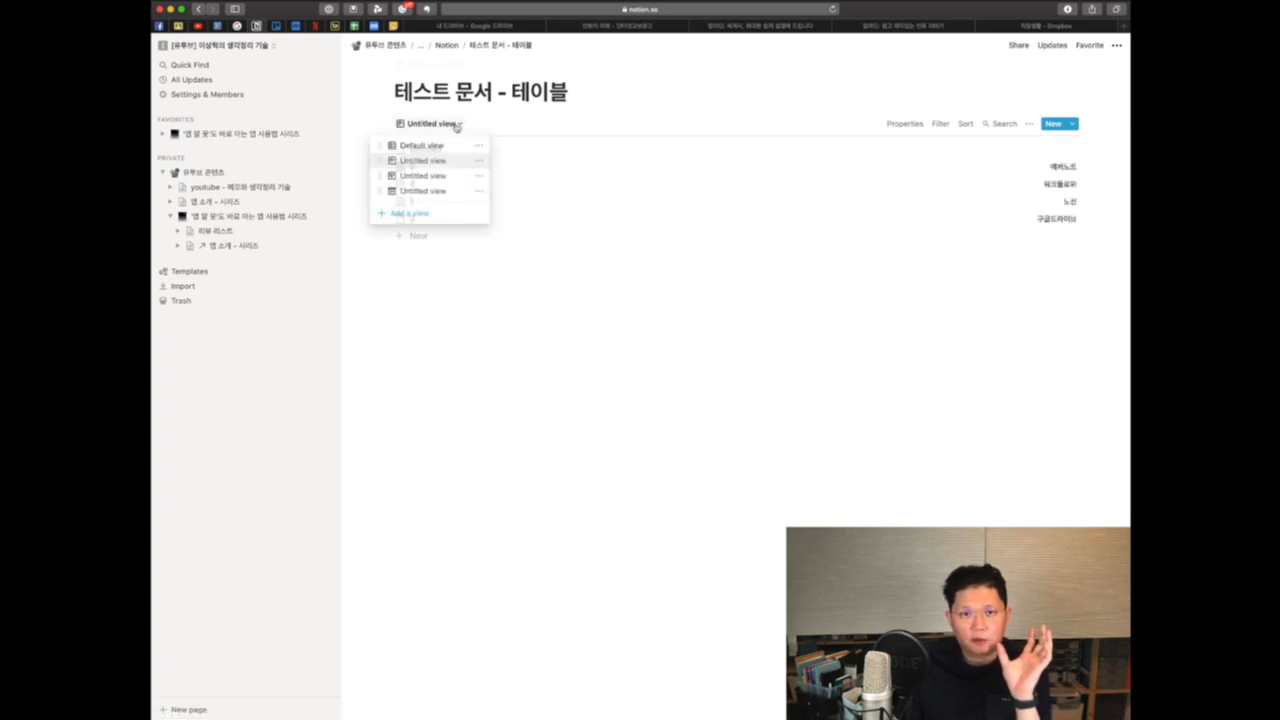
{"action": "left_click", "coordinate": [424, 176]}
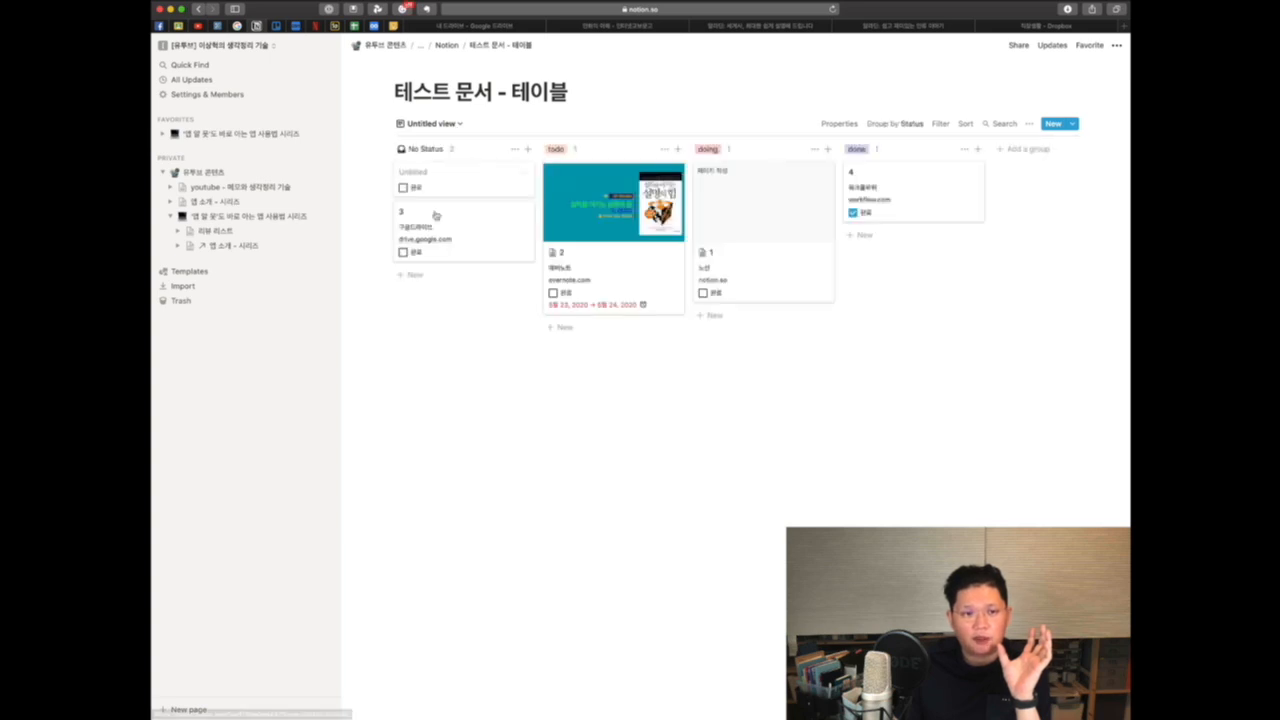
{"action": "left_click", "coordinate": [452, 125]}
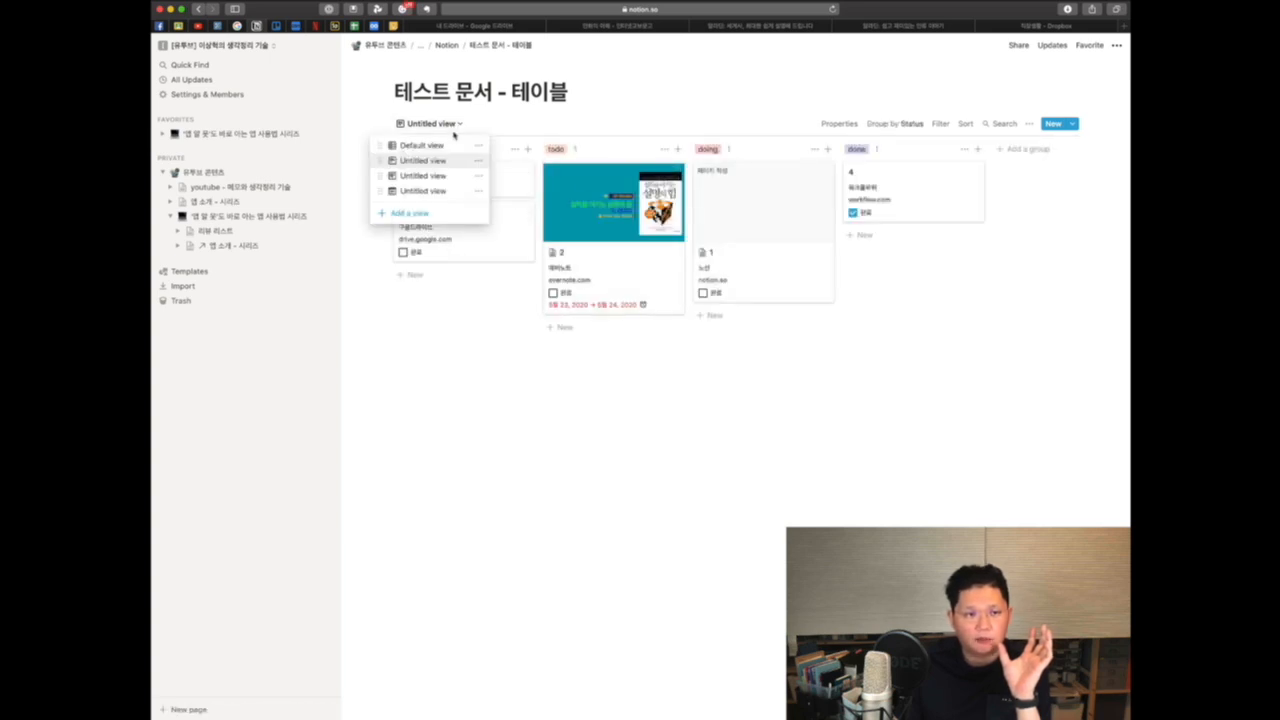
{"action": "left_click", "coordinate": [434, 192]}
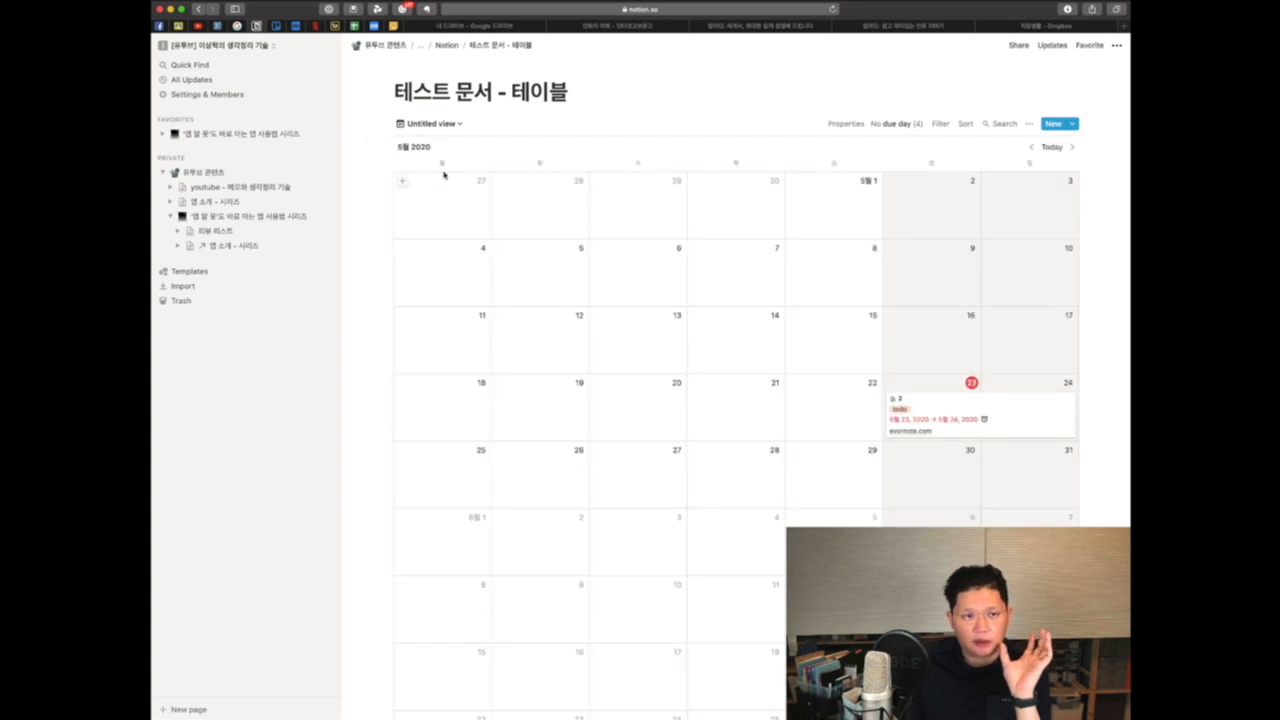
Step: Add a new Gallery view to the database
{"action": "left_click", "coordinate": [454, 128]}
{"action": "left_click", "coordinate": [428, 213]}
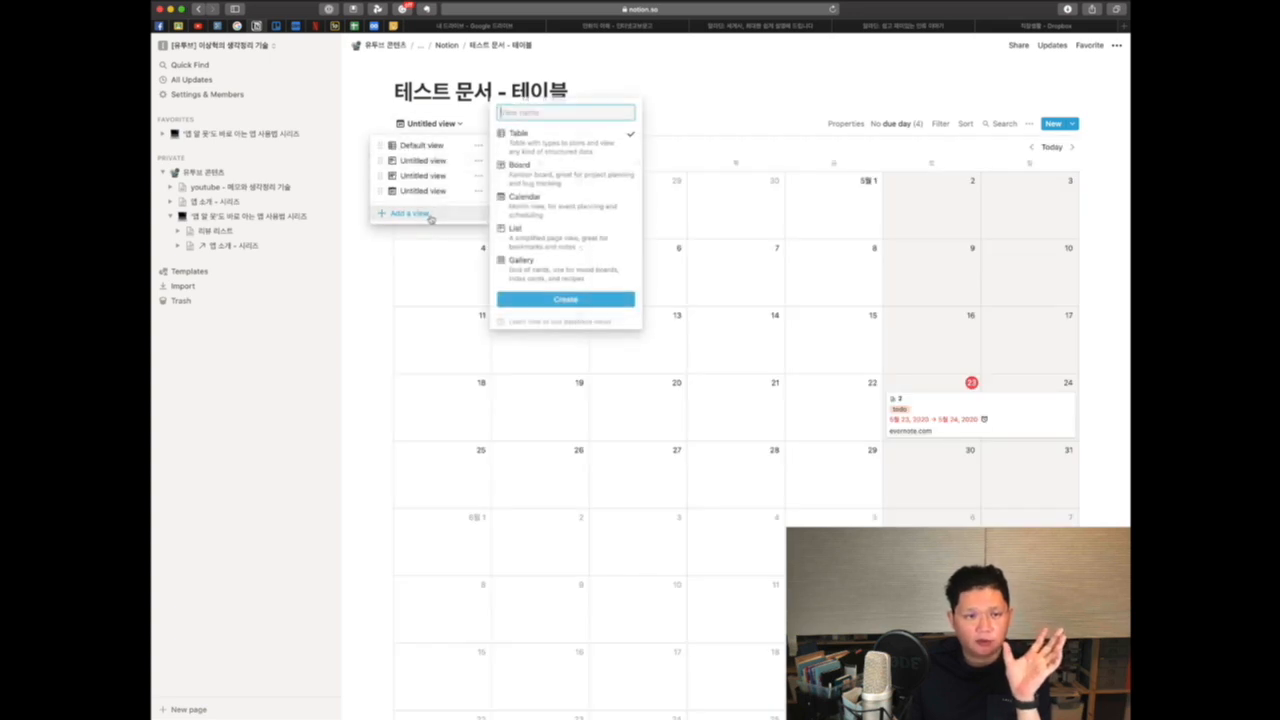
{"action": "left_click", "coordinate": [543, 265]}
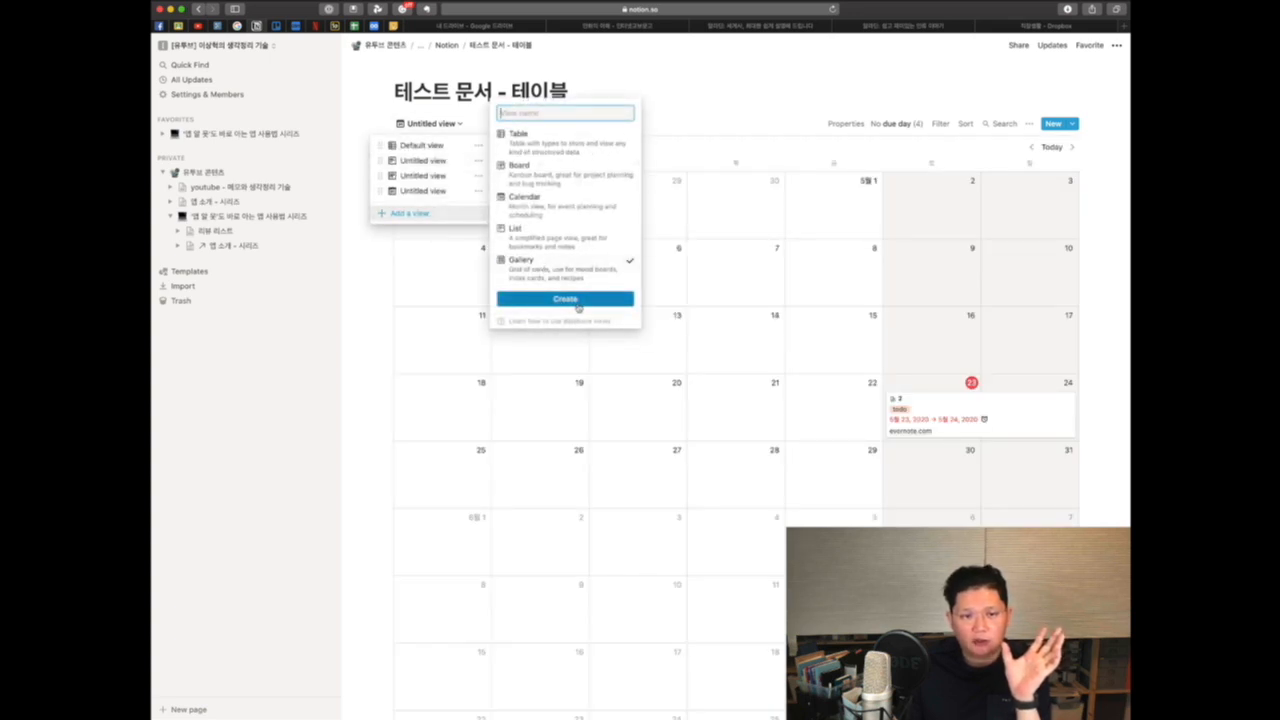
{"action": "left_click", "coordinate": [576, 302]}
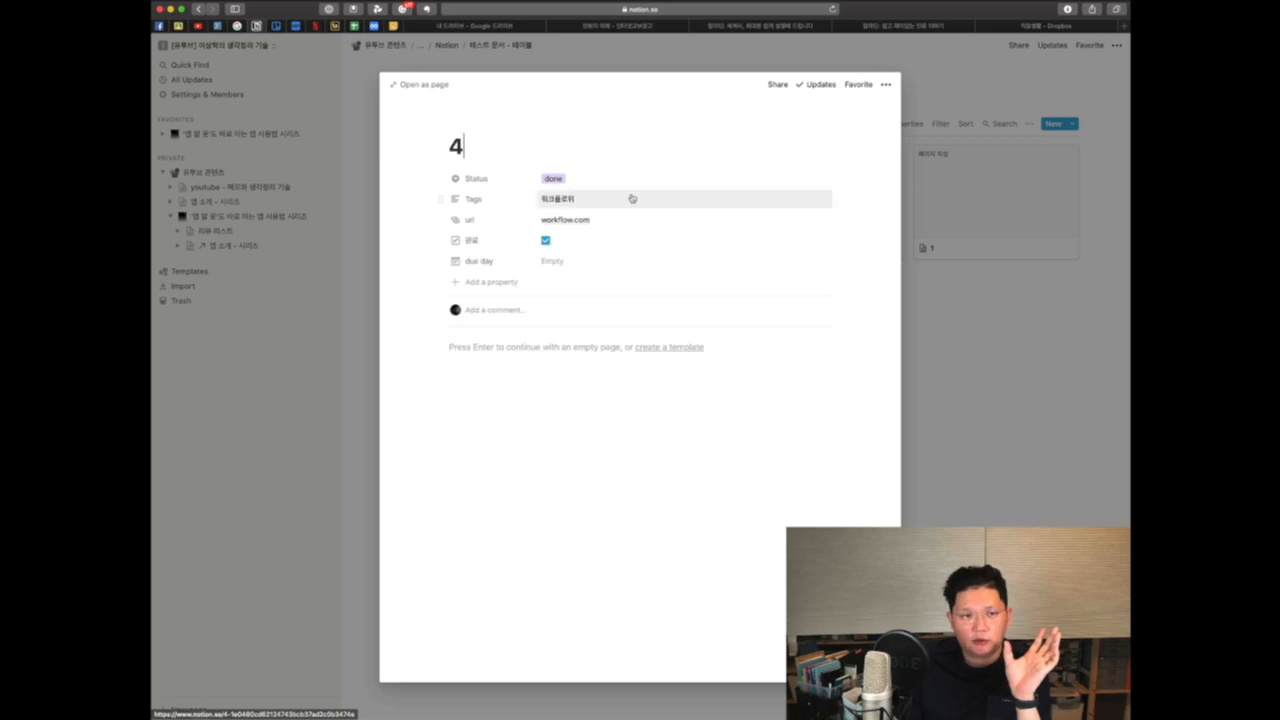
Step: Add a cover image to page 4 and close the page
{"action": "left_click", "coordinate": [442, 178]}
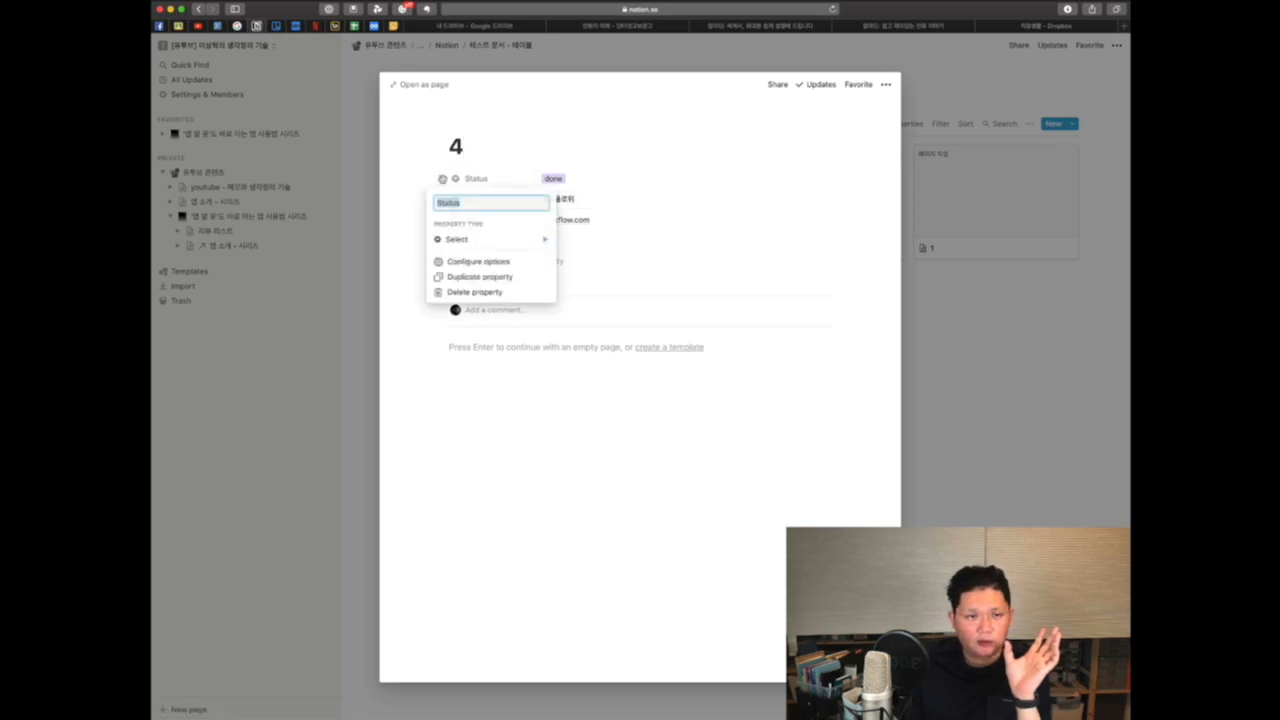
{"action": "left_click", "coordinate": [700, 251]}
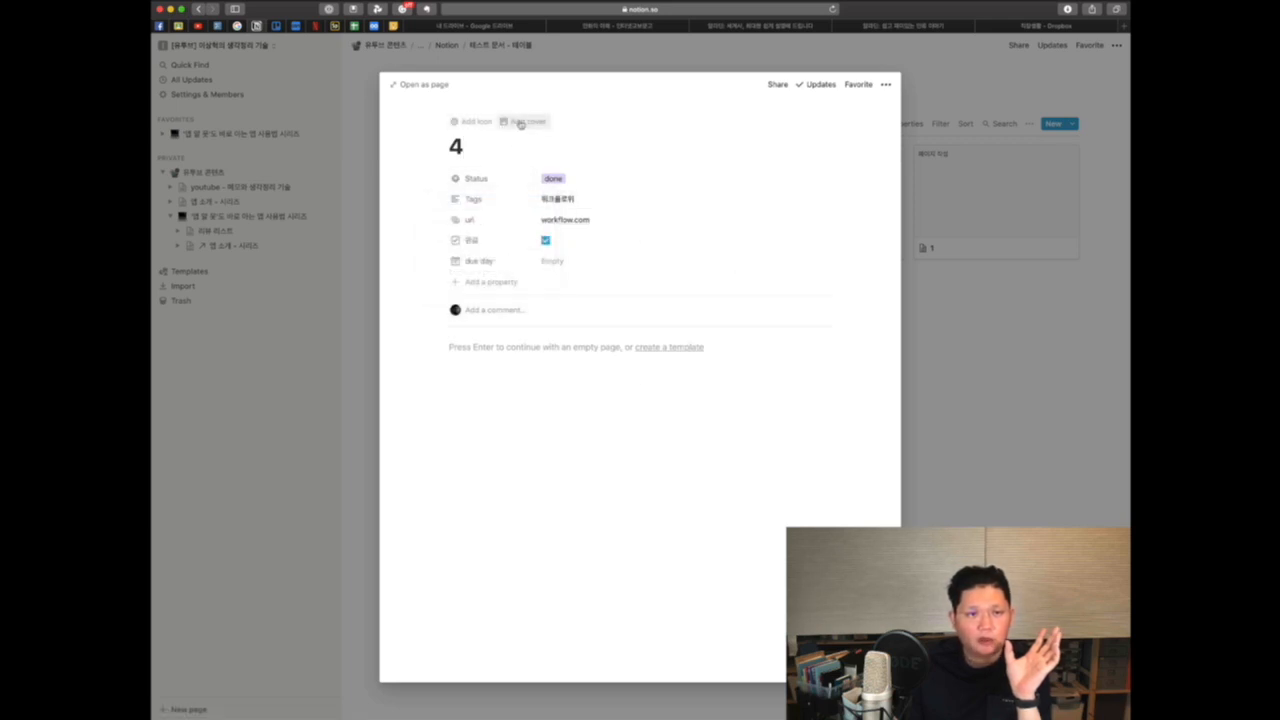
{"action": "left_click", "coordinate": [521, 124]}
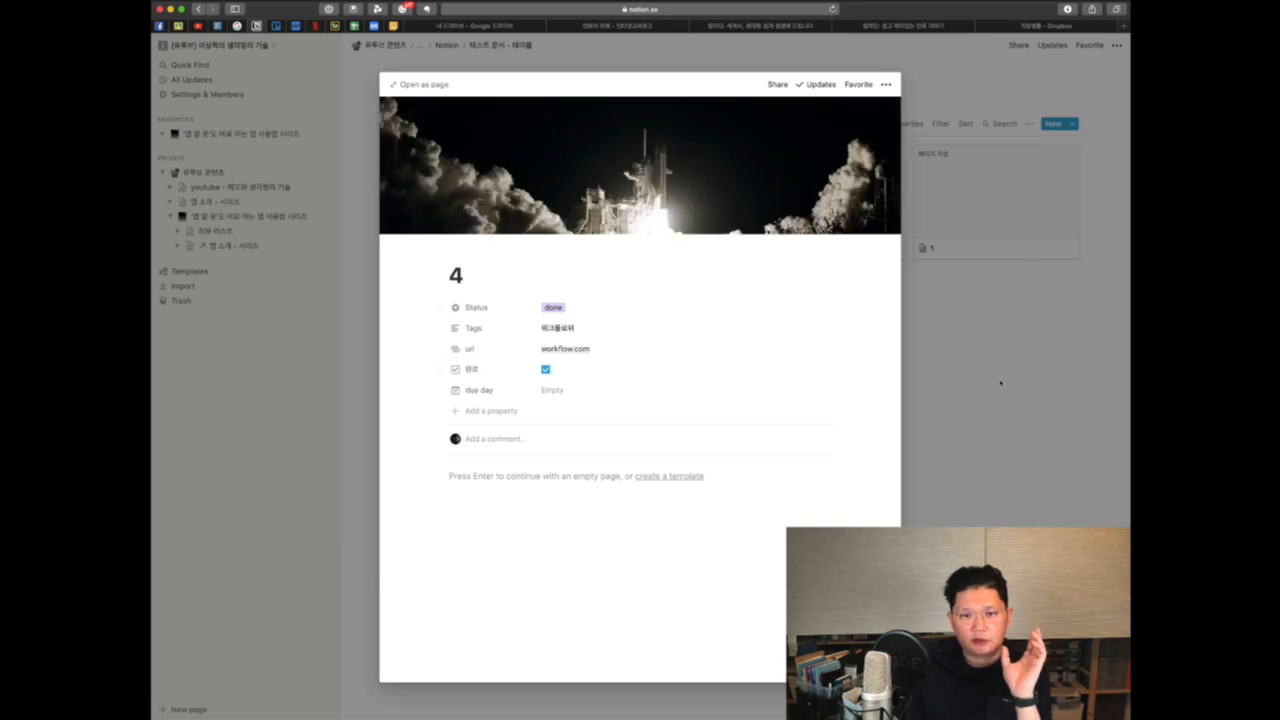
{"action": "left_click", "coordinate": [1022, 438]}
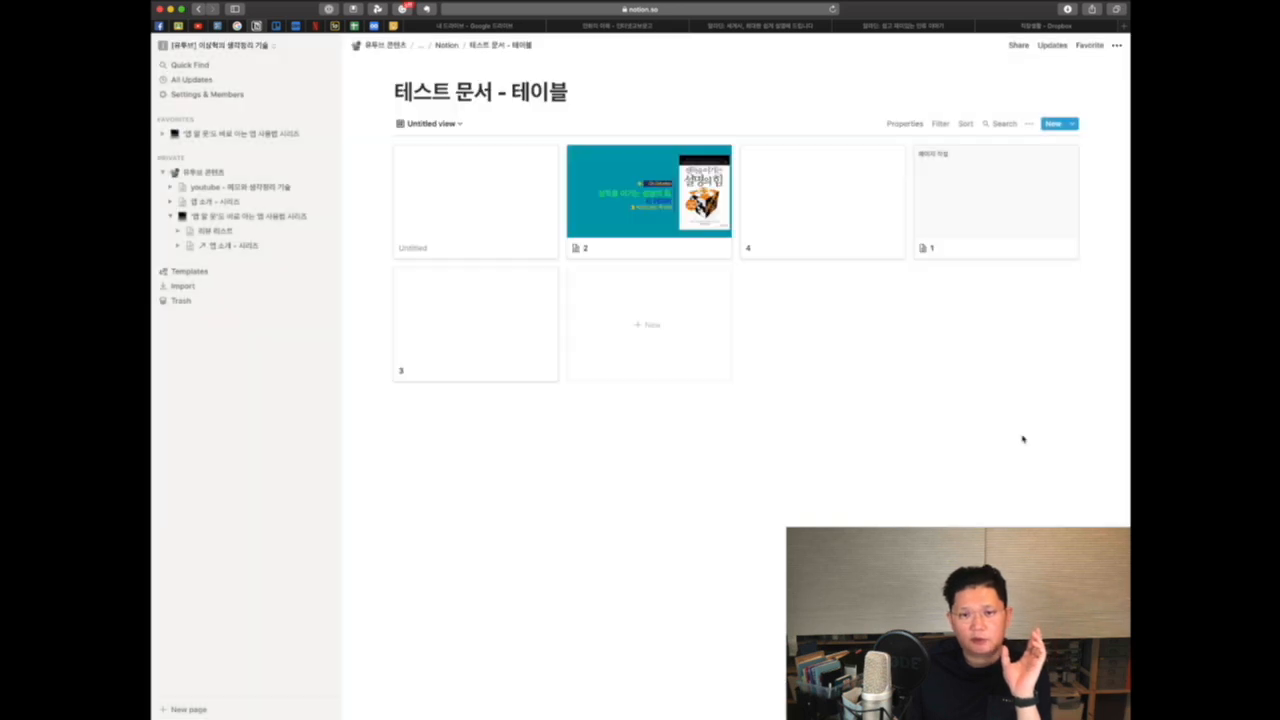
Step: Set the gallery's card preview to Page cover and open page 2 to compare, then close it
{"action": "left_click", "coordinate": [1029, 123]}
{"action": "left_click", "coordinate": [1043, 148]}
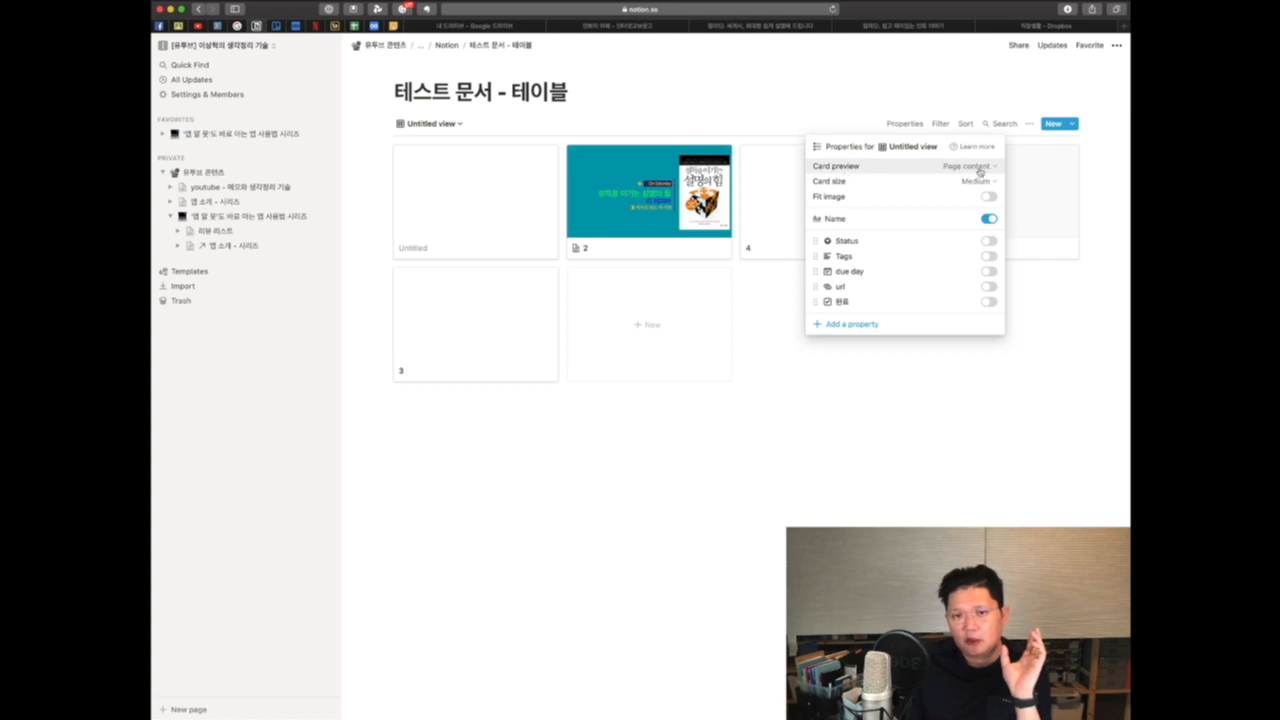
{"action": "left_click", "coordinate": [978, 167]}
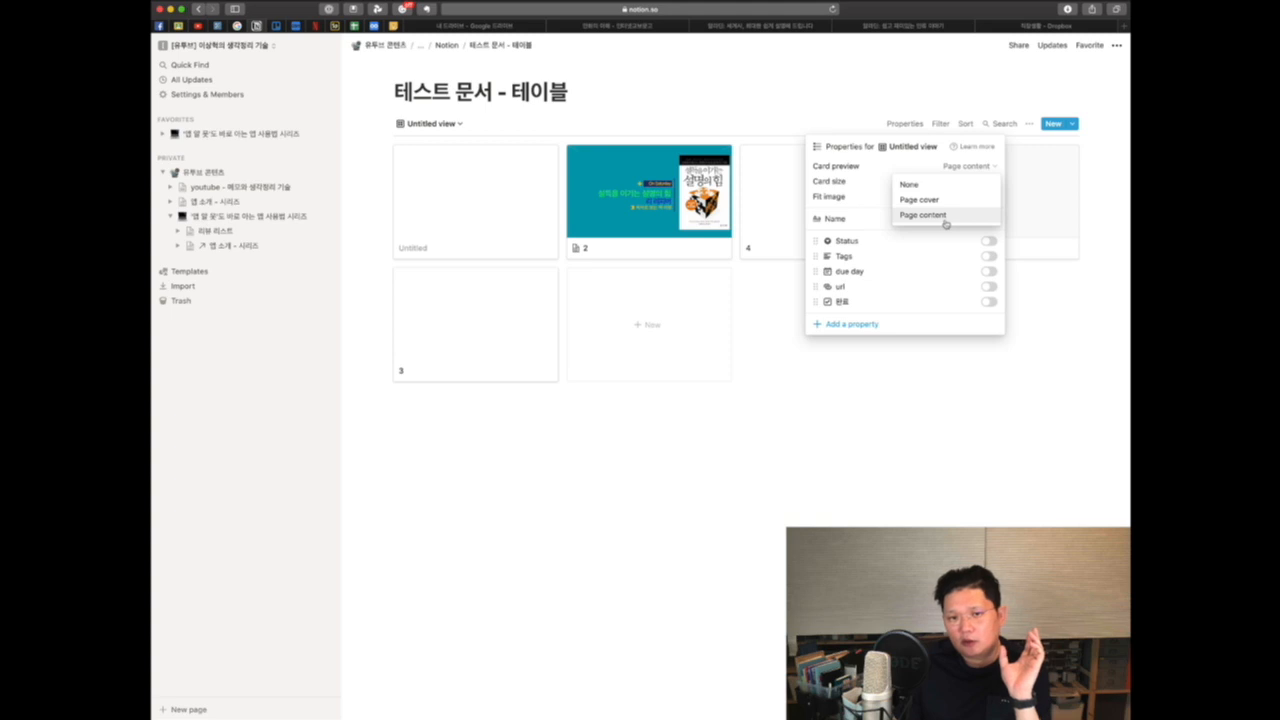
{"action": "left_click", "coordinate": [919, 199]}
{"action": "left_click", "coordinate": [898, 425]}
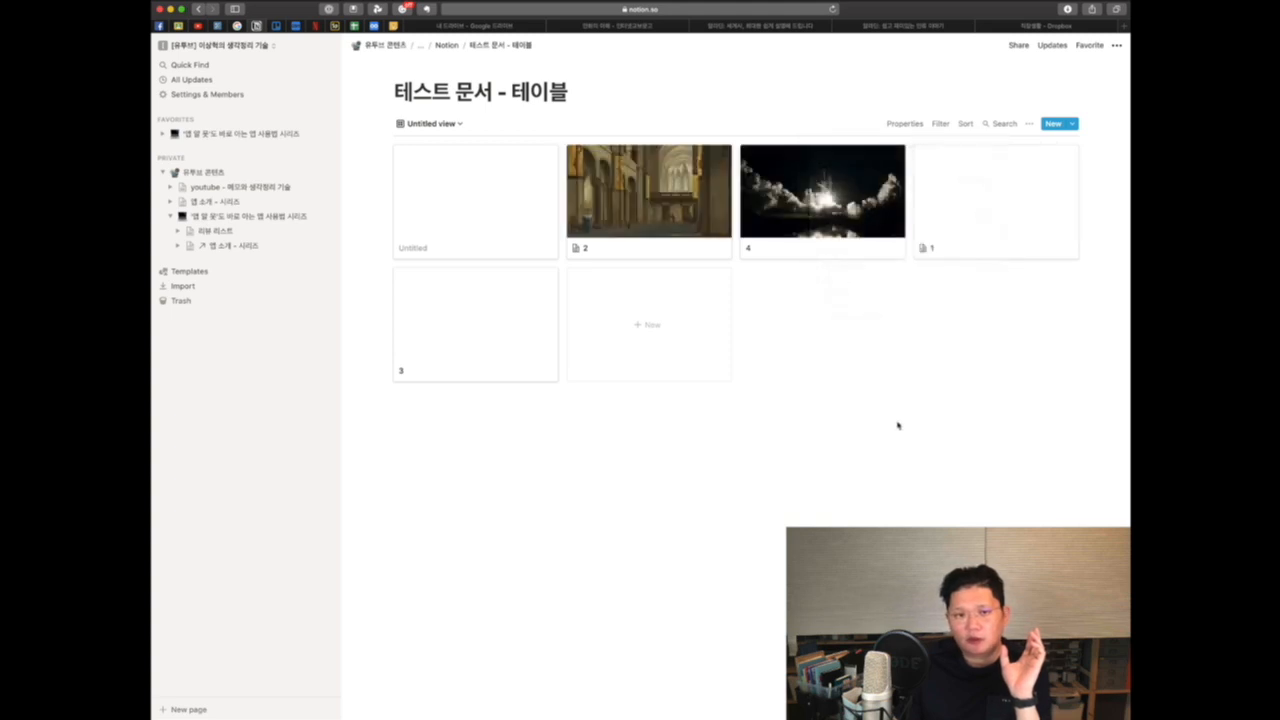
{"action": "left_click", "coordinate": [690, 190]}
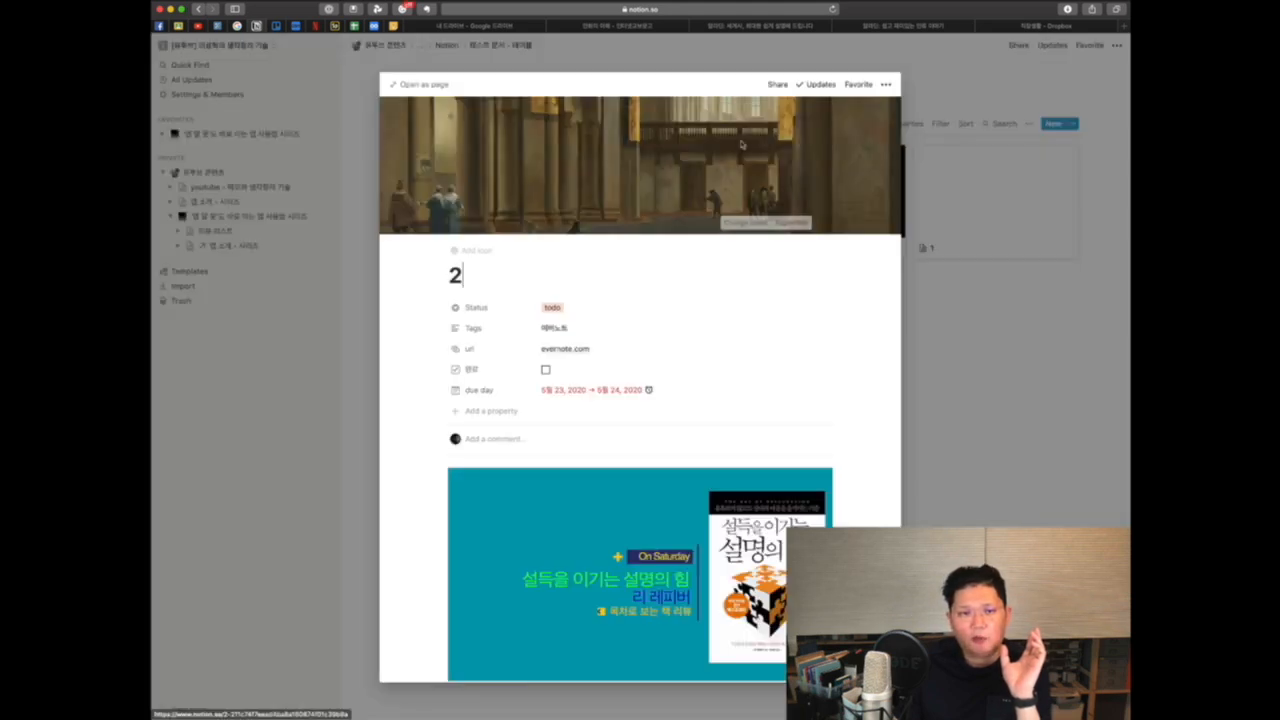
{"action": "left_click", "coordinate": [1058, 135]}
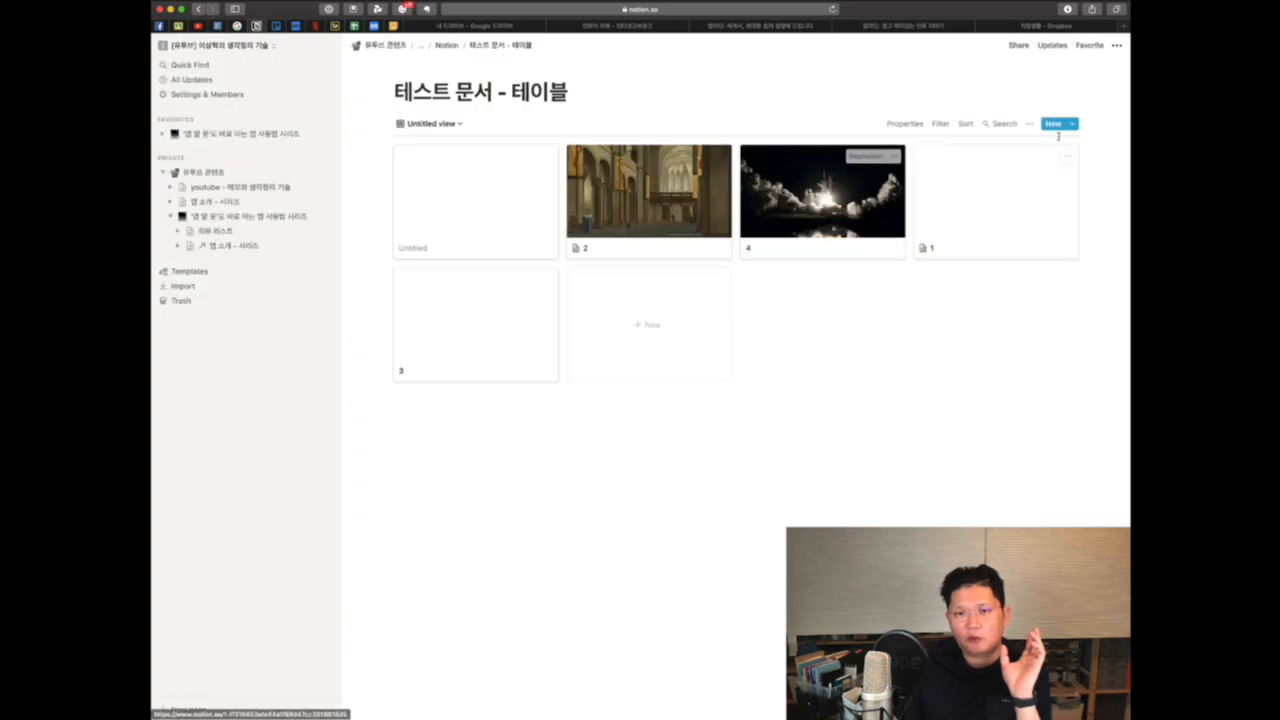
Step: Set the gallery's card preview back to Page content
{"action": "left_click", "coordinate": [1029, 124]}
{"action": "left_click", "coordinate": [1039, 155]}
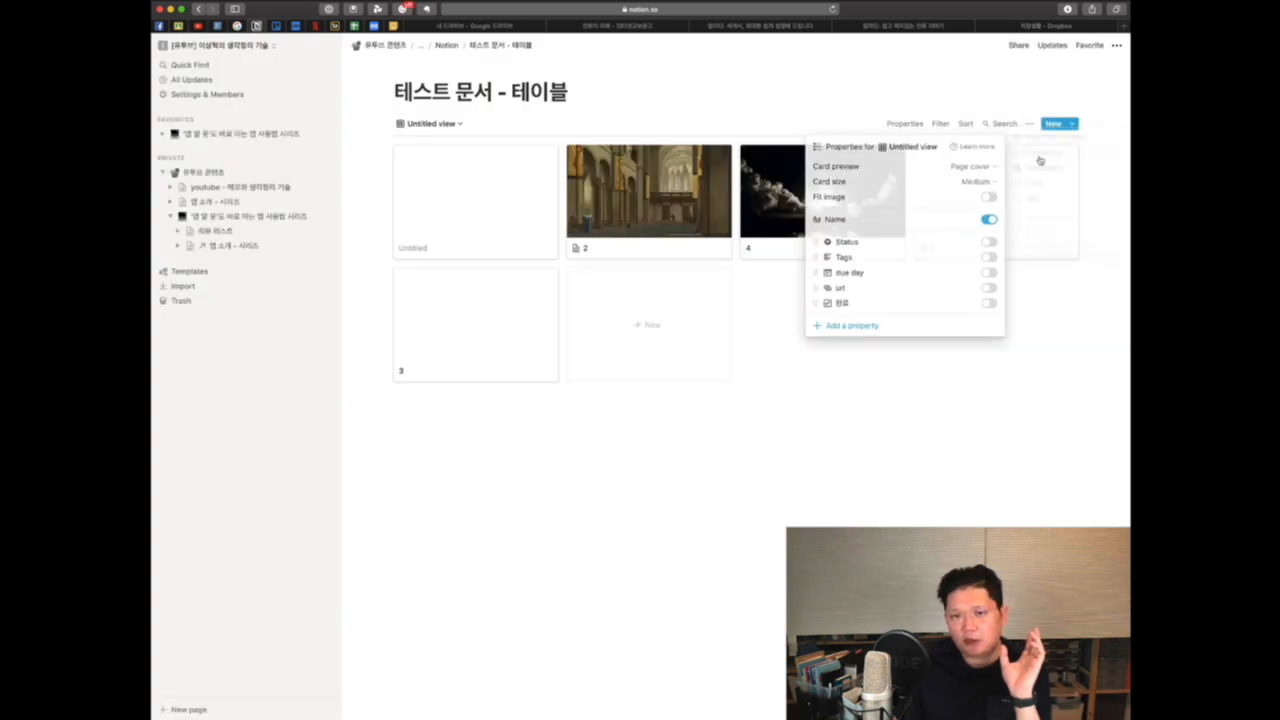
{"action": "left_click", "coordinate": [968, 166]}
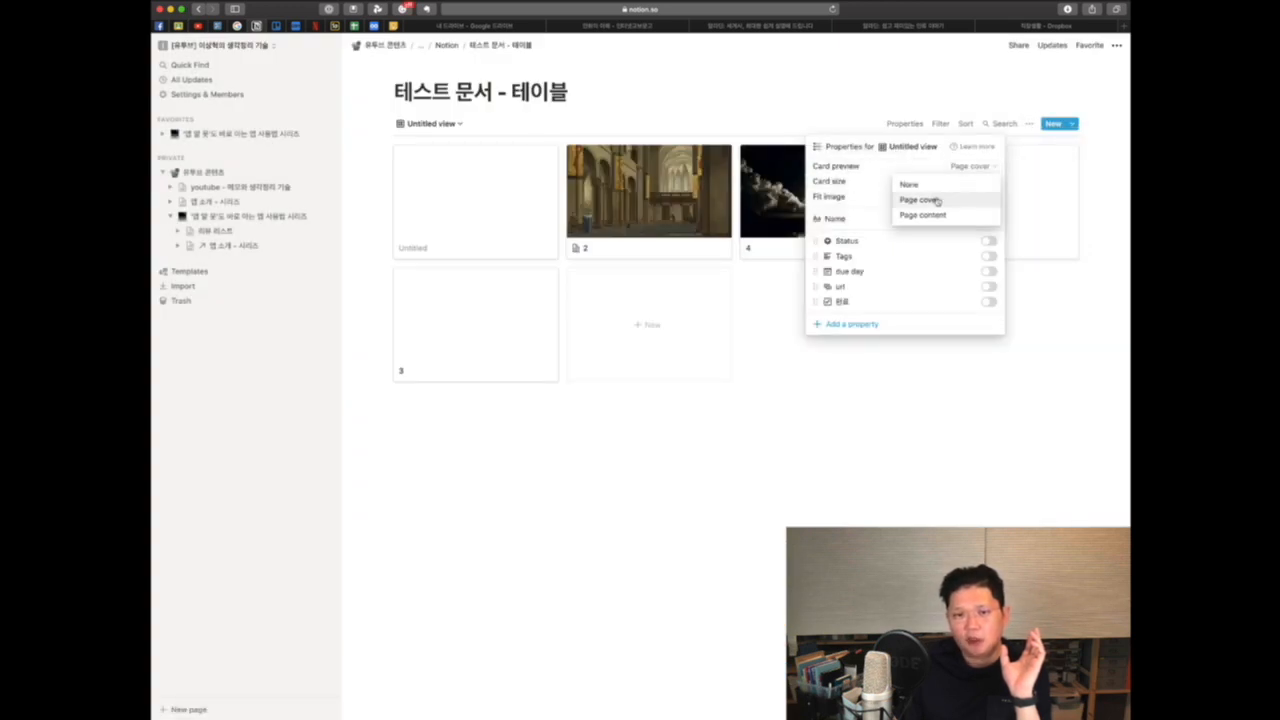
{"action": "left_click", "coordinate": [944, 214]}
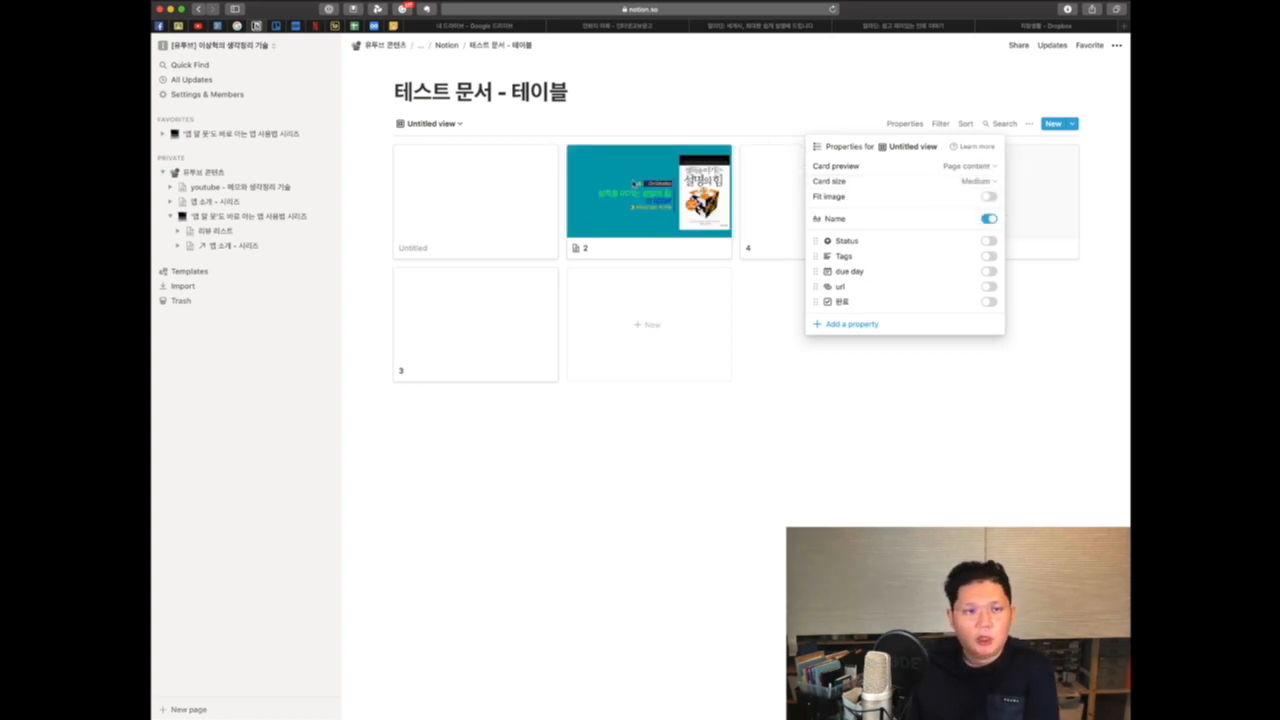
{"action": "left_click", "coordinate": [456, 123]}
{"action": "left_click", "coordinate": [457, 123]}
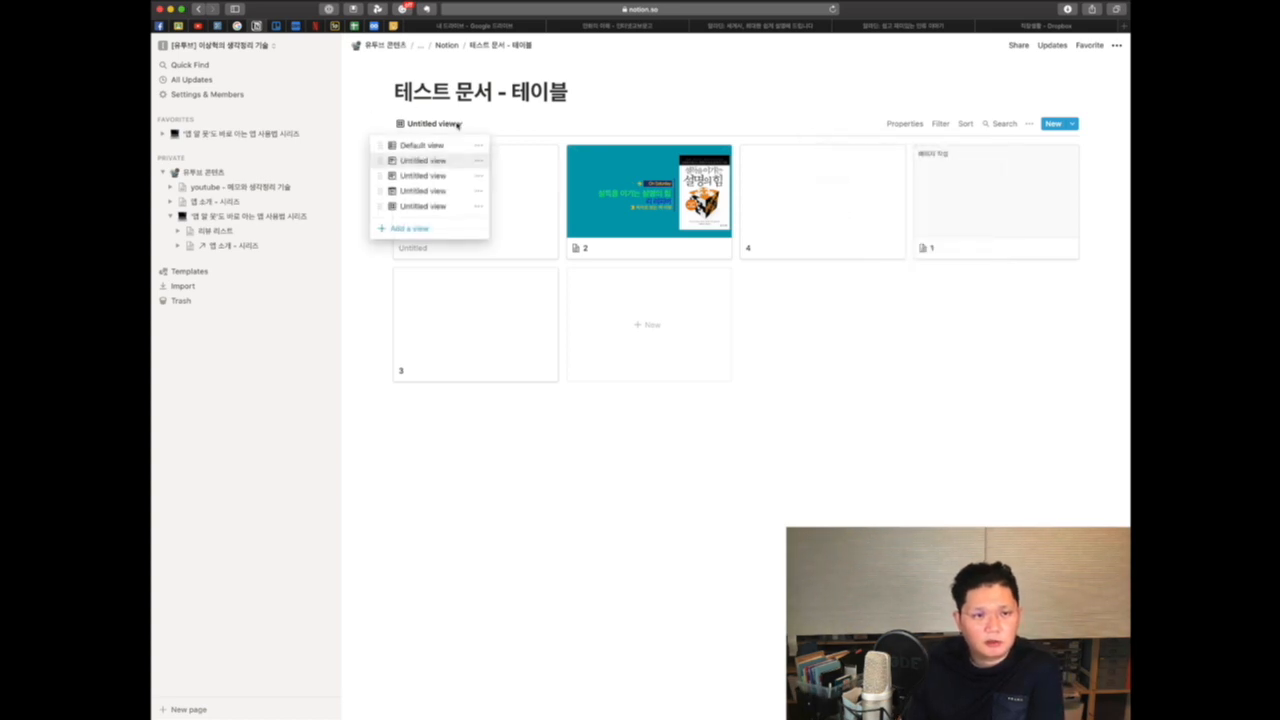
{"action": "left_click", "coordinate": [1030, 123]}
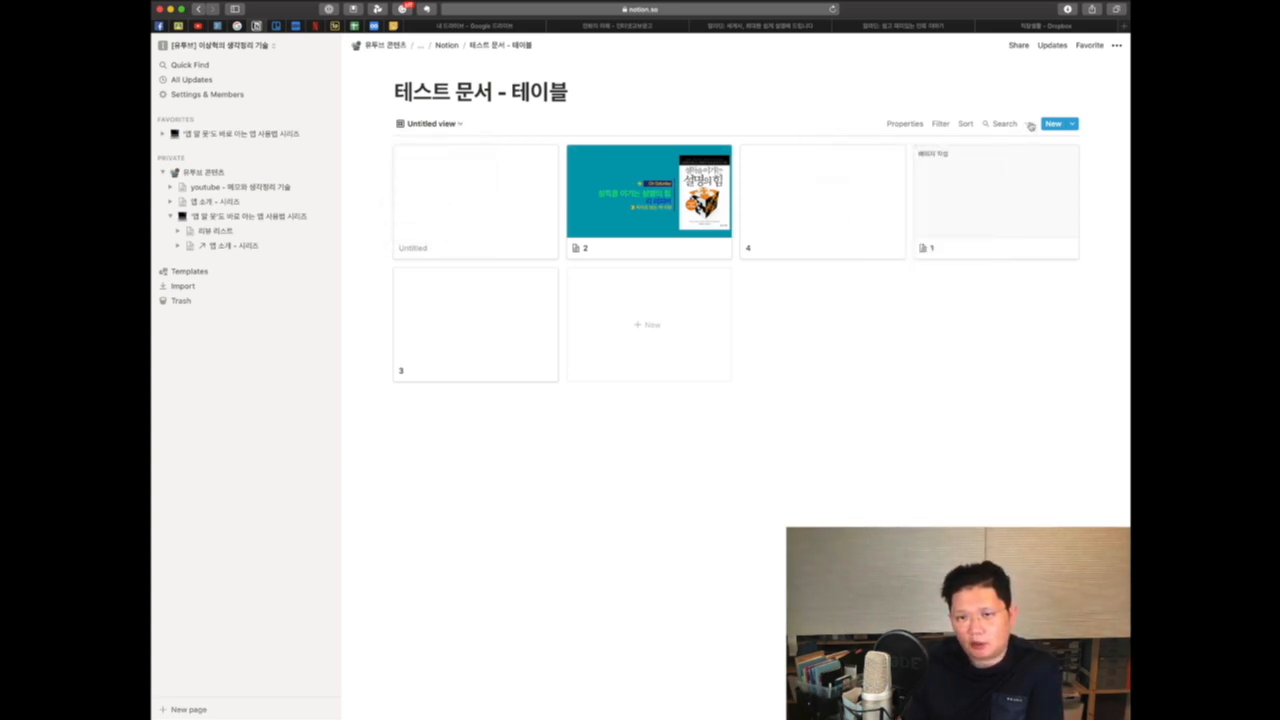
Step: Show the Tags, due day and 완료 properties on the gallery cards
{"action": "left_click", "coordinate": [1030, 123]}
{"action": "left_click", "coordinate": [1047, 150]}
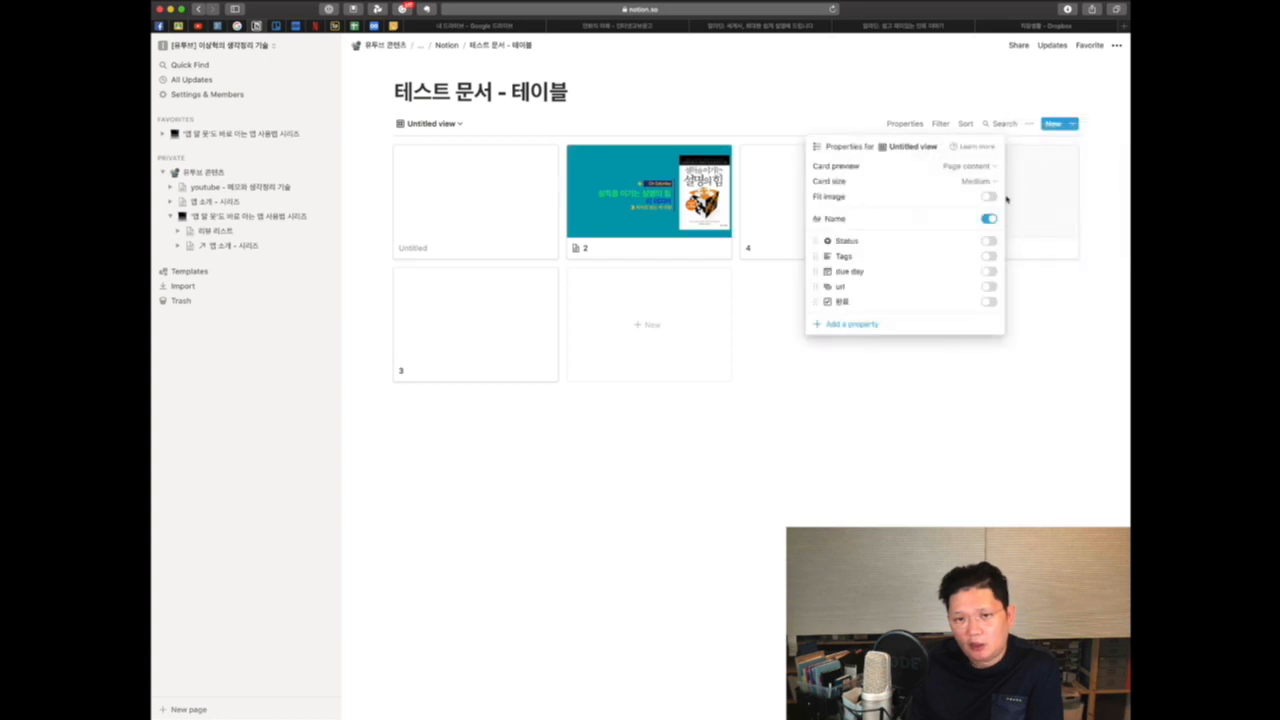
{"action": "left_click", "coordinate": [988, 256]}
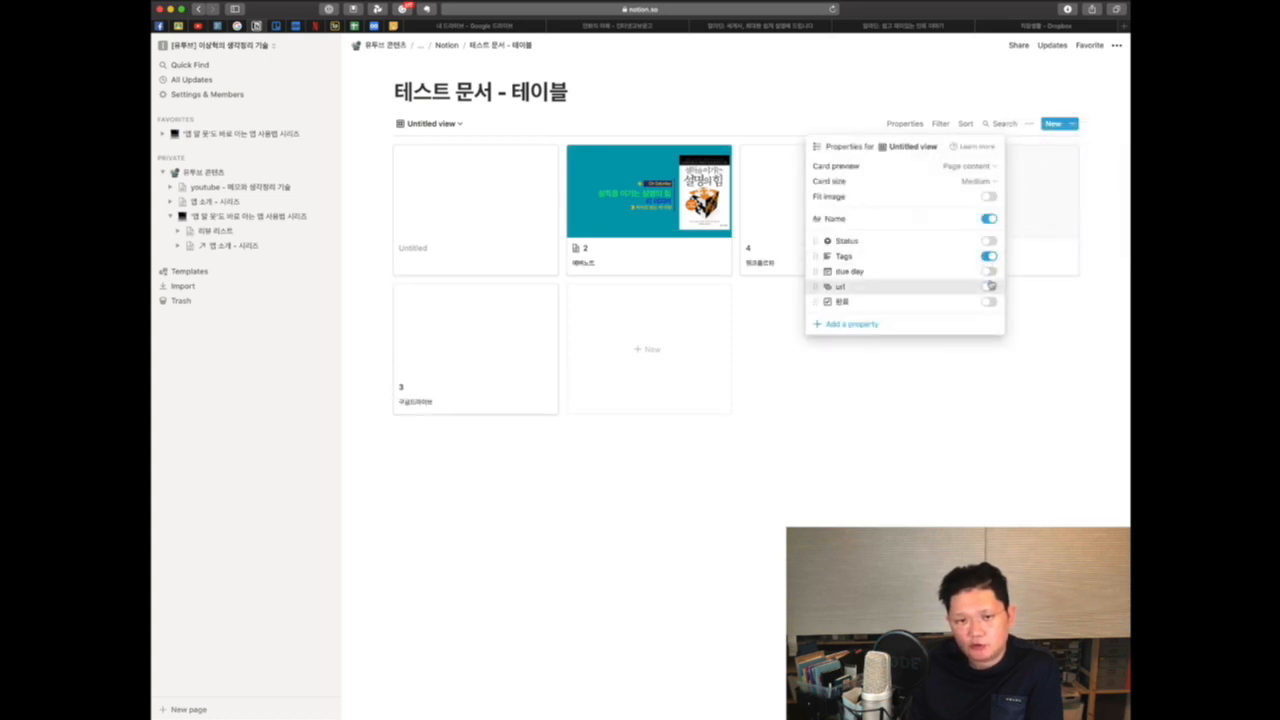
{"action": "left_click", "coordinate": [990, 286]}
{"action": "left_click", "coordinate": [990, 274]}
{"action": "left_click", "coordinate": [990, 274]}
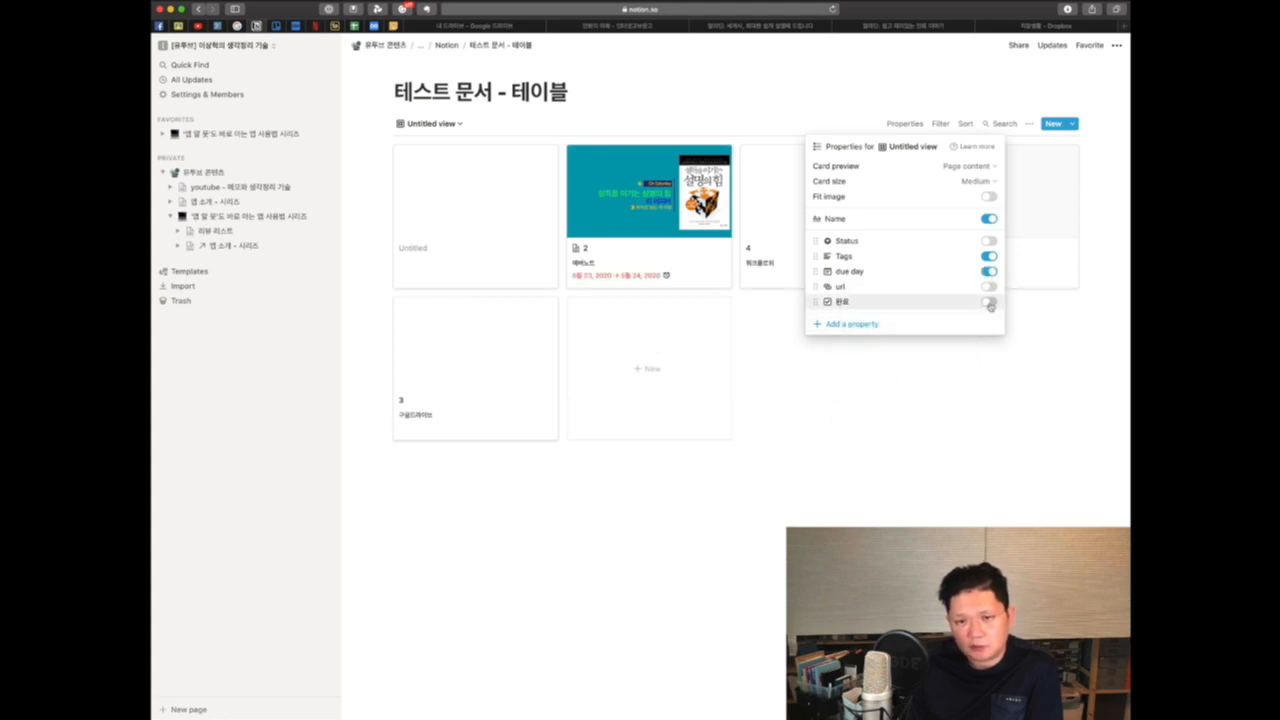
{"action": "left_click", "coordinate": [989, 301]}
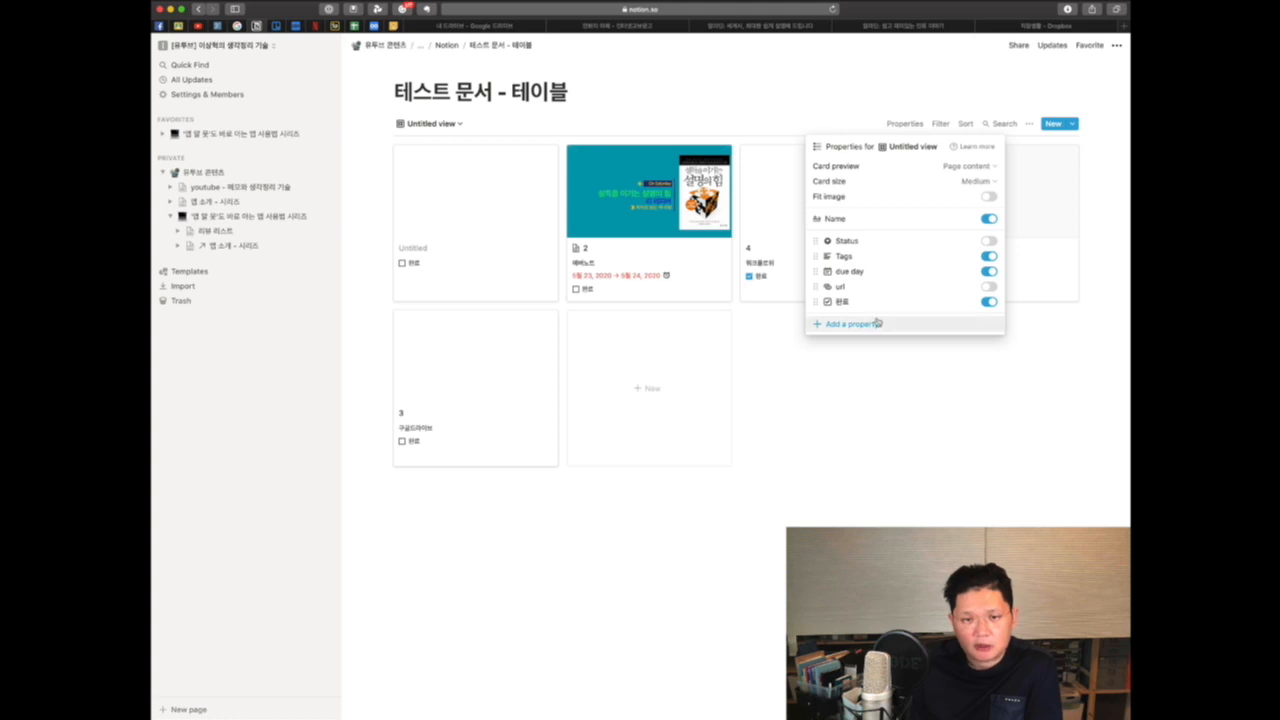
Step: Open page 2 and add a new Text property named 설명
{"action": "left_click", "coordinate": [877, 357]}
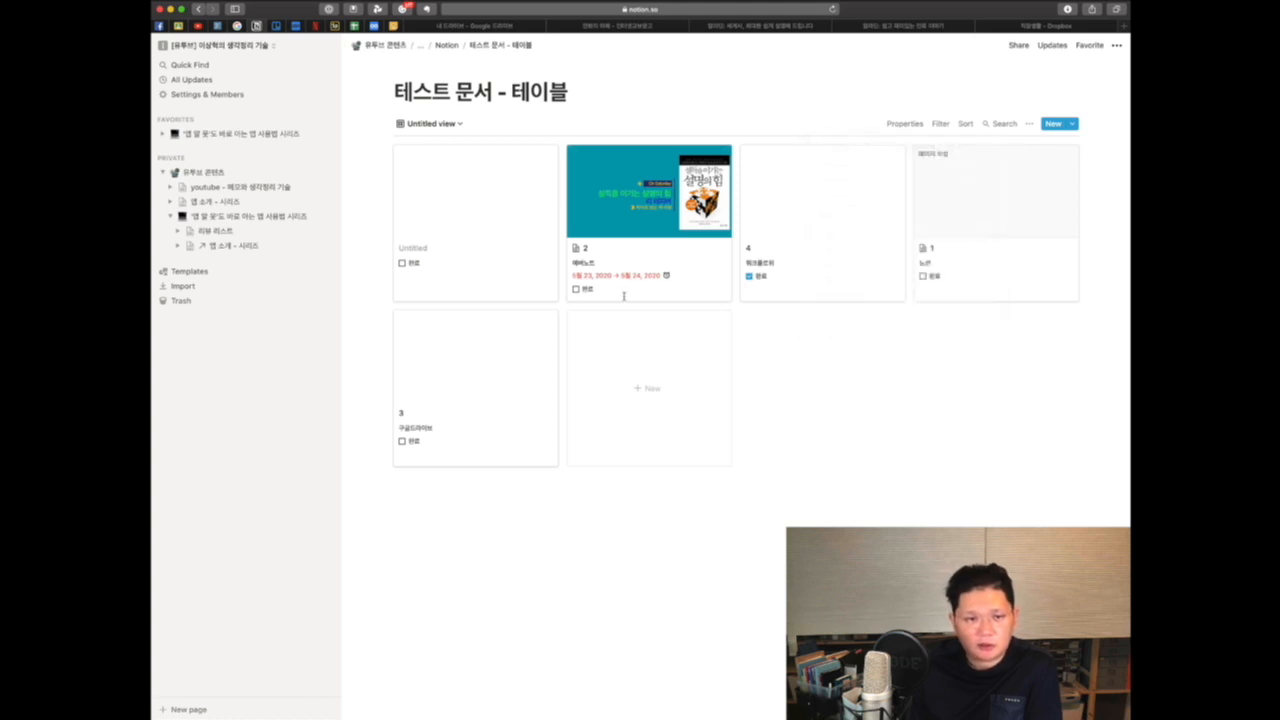
{"action": "left_click", "coordinate": [648, 253]}
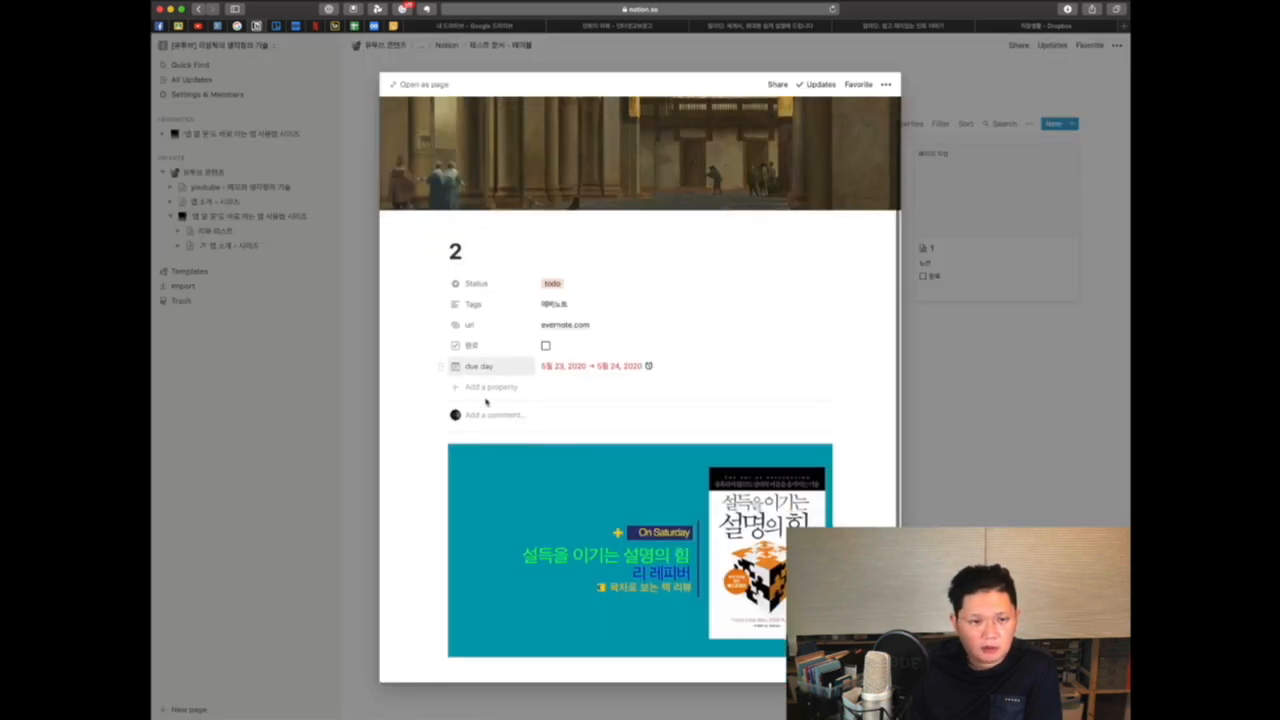
{"action": "left_click", "coordinate": [488, 382]}
{"action": "mouse_move", "coordinate": [472, 431]}
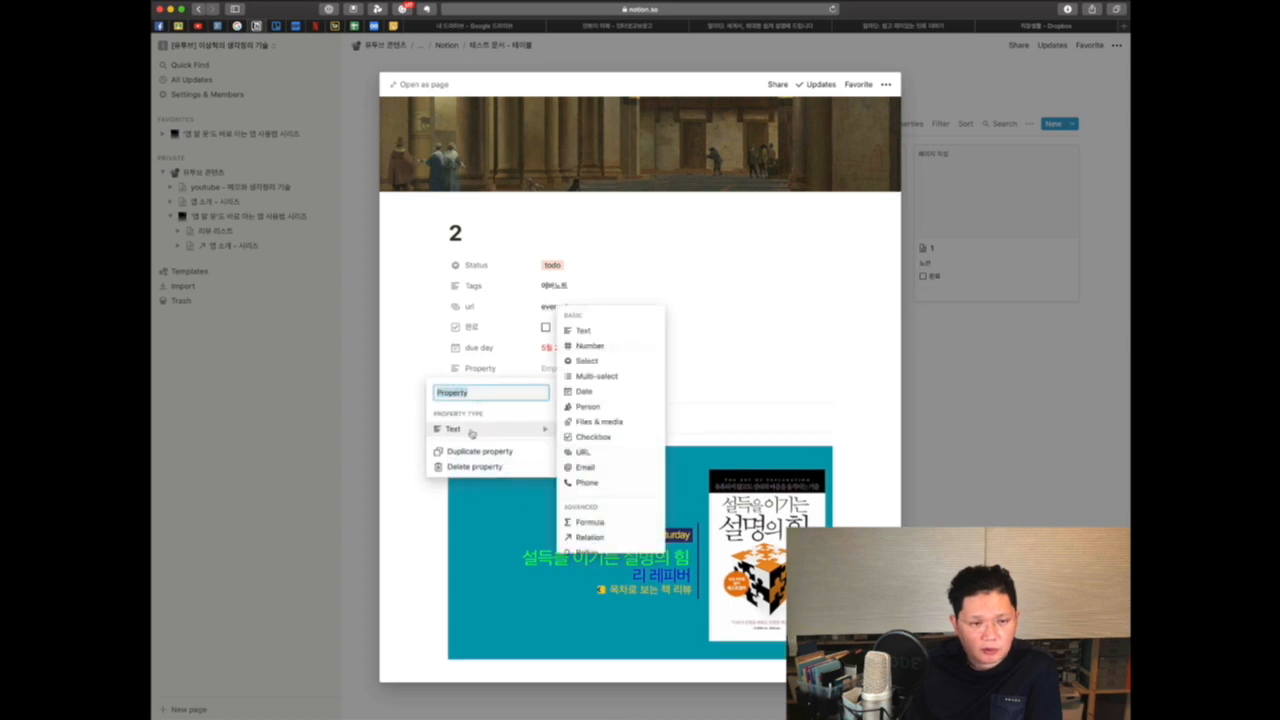
{"action": "scroll", "coordinate": [592, 450], "scroll_direction": "down", "scroll_amount": 3}
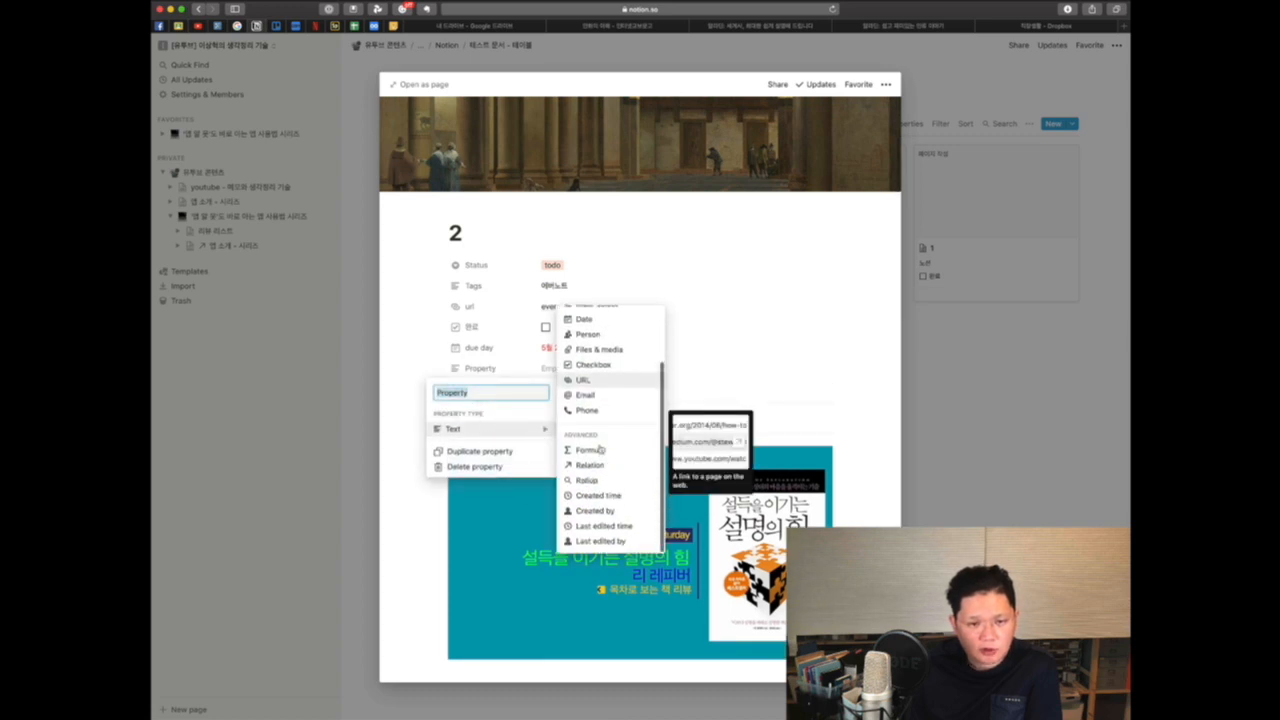
{"action": "scroll", "coordinate": [592, 450], "scroll_direction": "up", "scroll_amount": 3}
{"action": "left_click", "coordinate": [475, 392]}
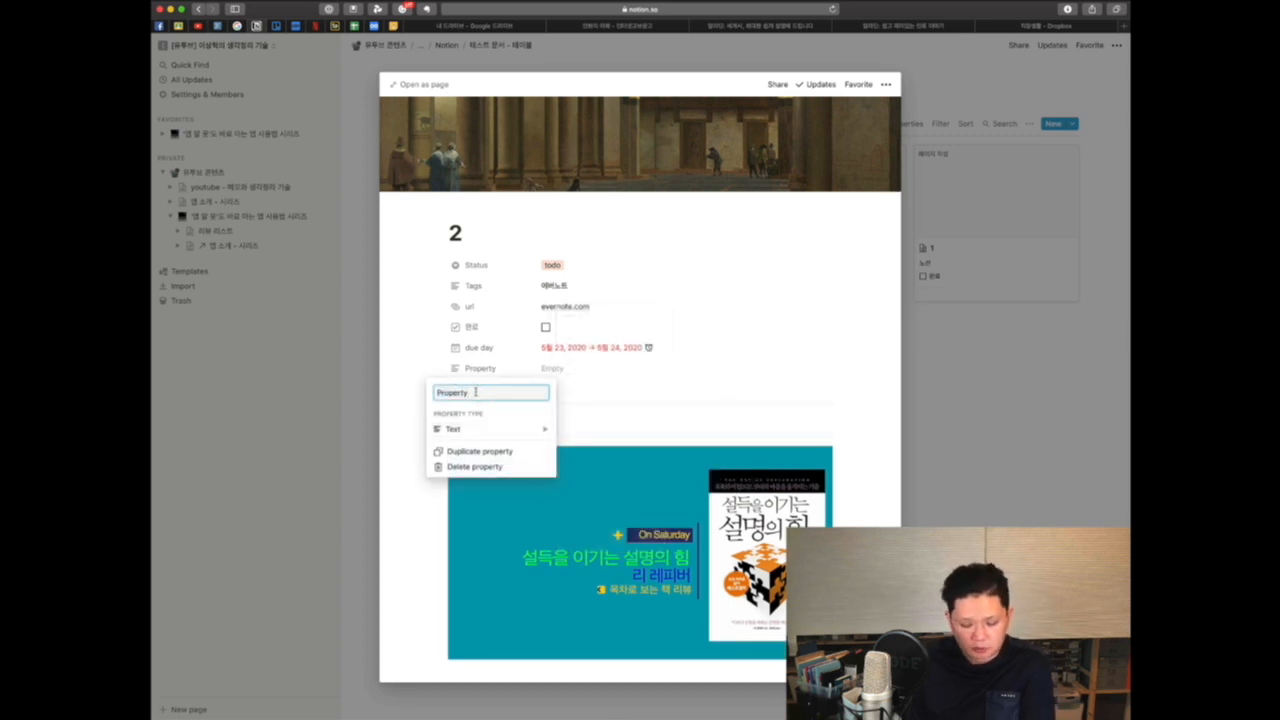
{"action": "key", "text": "BackSpace"}
{"action": "type", "text": "ㅅ"}
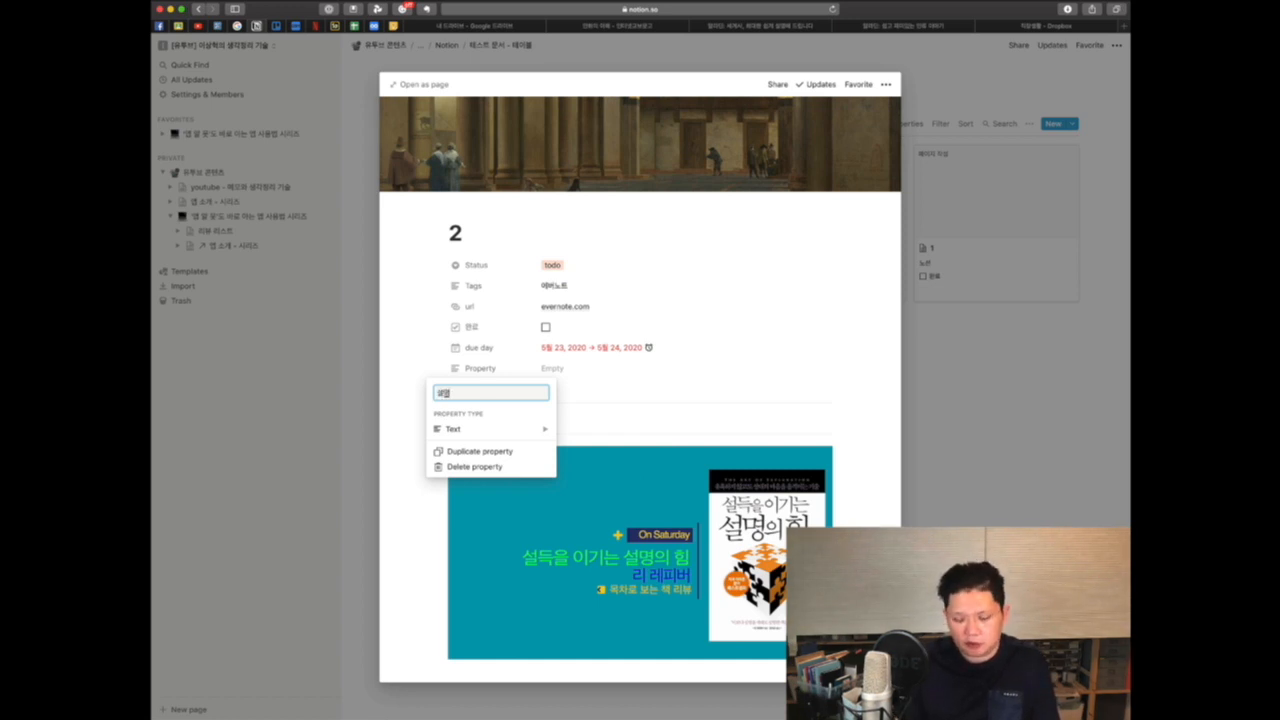
{"action": "left_click", "coordinate": [598, 394]}
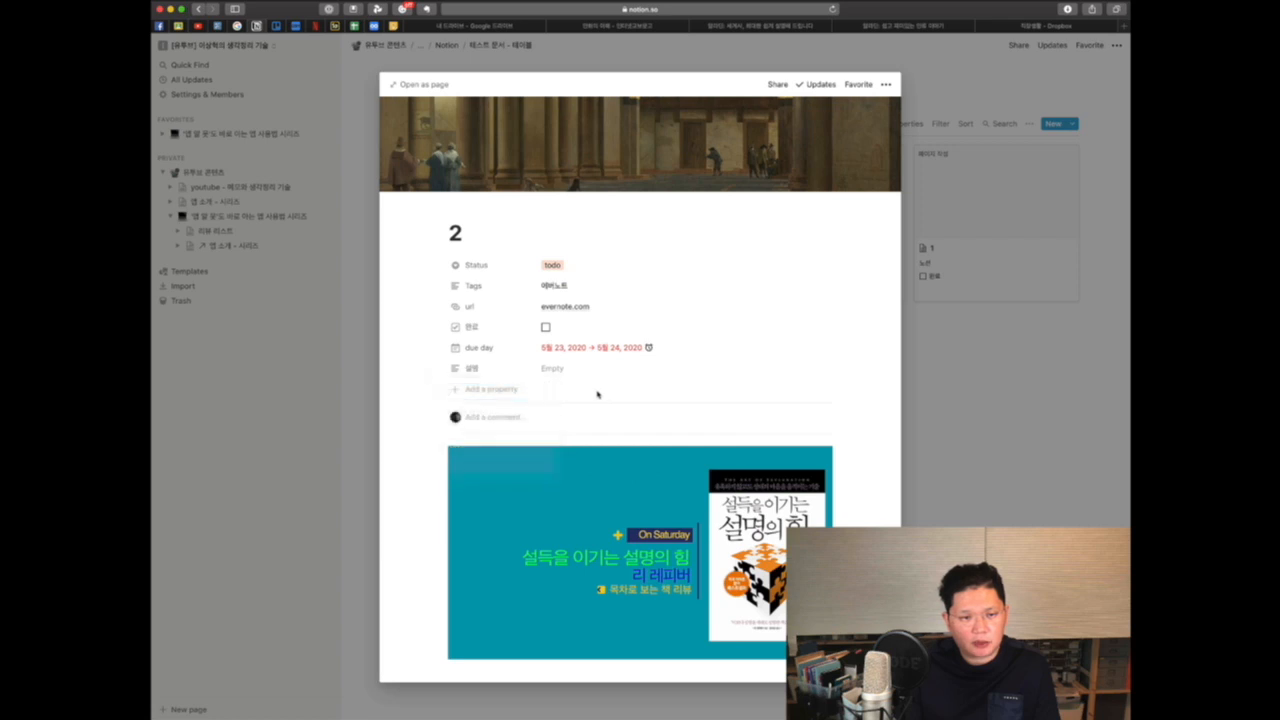
Step: Enter 설득을 이기는 설명의 힘 책소개 as page 2's 설명 value
{"action": "left_click", "coordinate": [556, 369]}
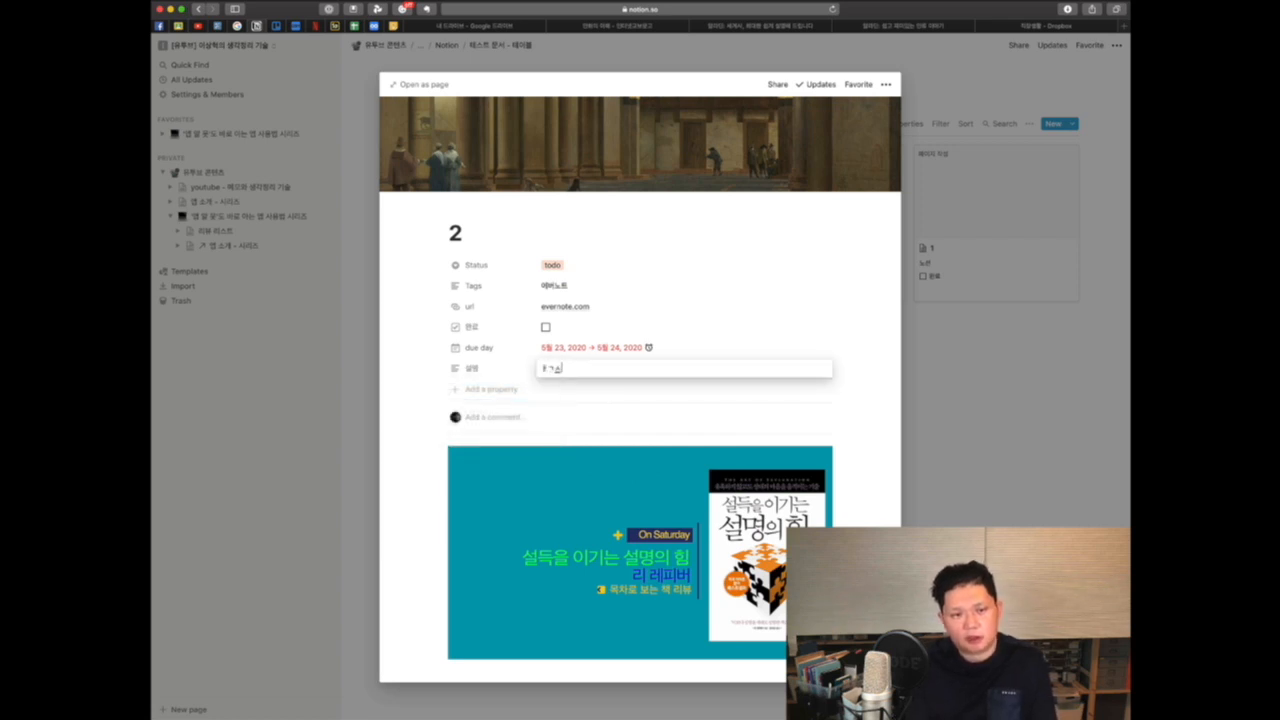
{"action": "key", "text": "BackSpace"}
{"action": "key", "text": "BackSpace"}
{"action": "key", "text": "BackSpace"}
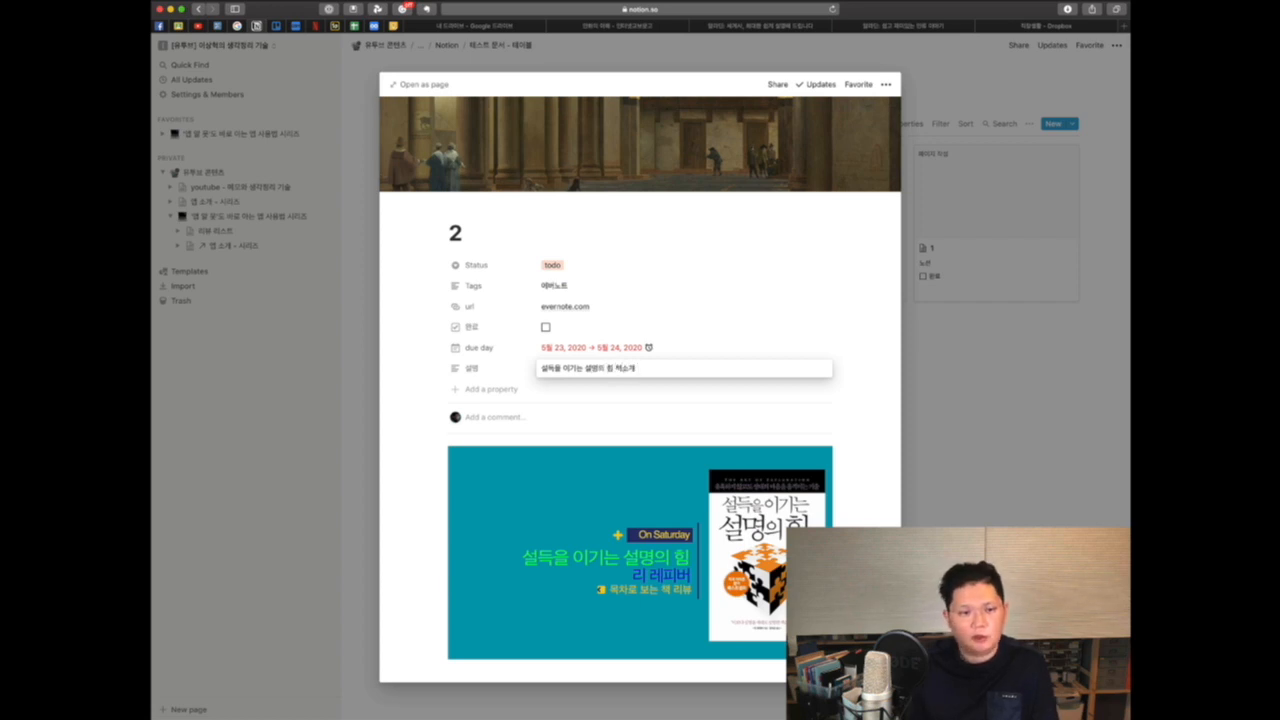
{"action": "left_click", "coordinate": [695, 321]}
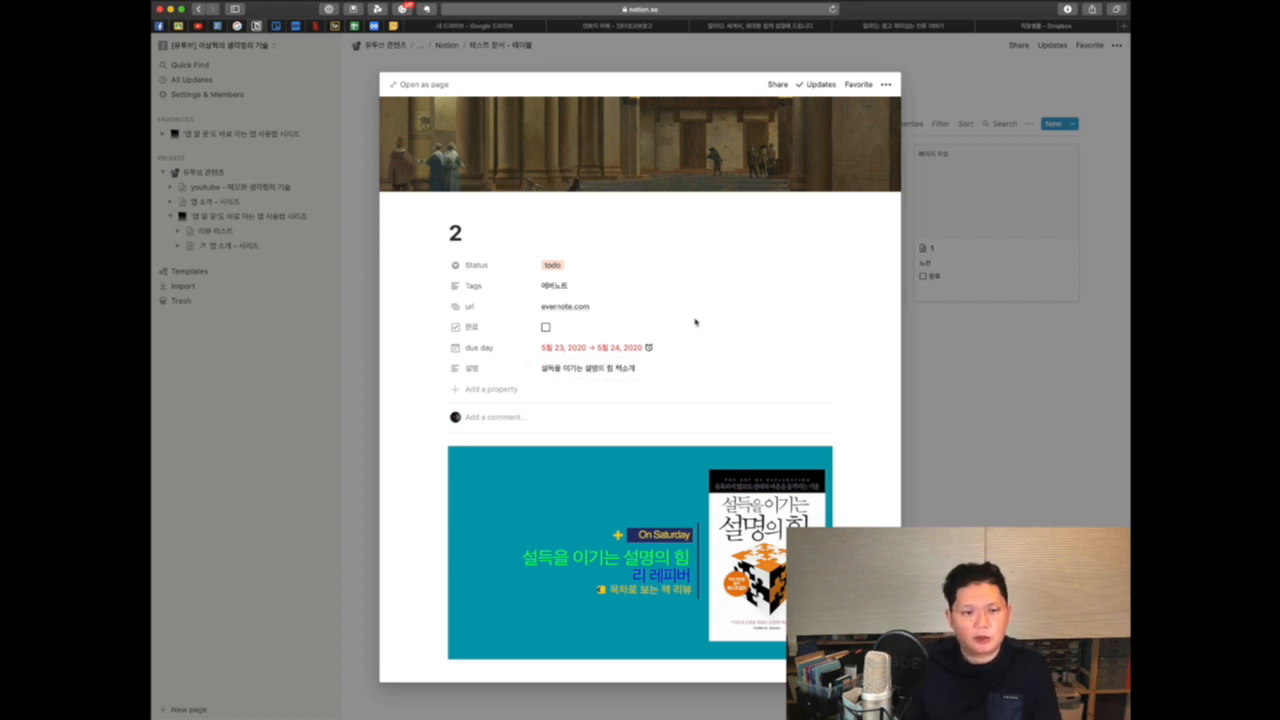
Step: Append several lines of filler text to the 설명 value using line breaks, then close the page
{"action": "left_click", "coordinate": [659, 368]}
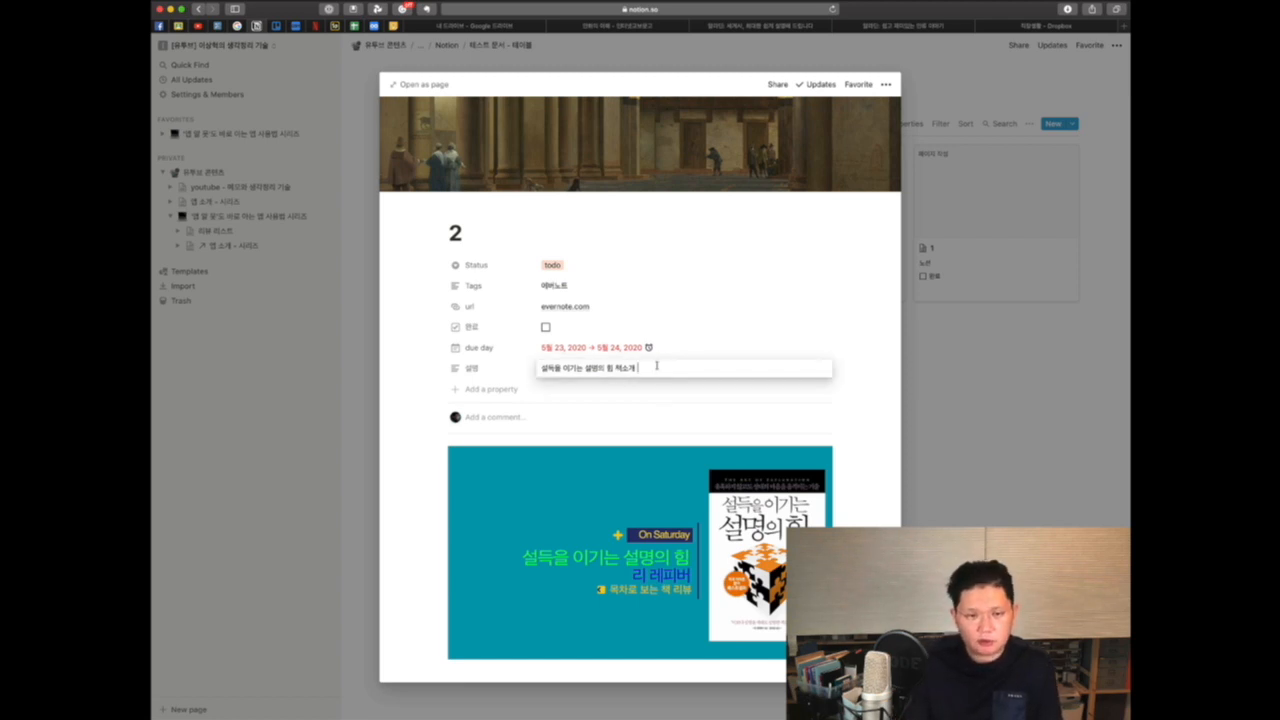
{"action": "key", "text": "Return"}
{"action": "left_click", "coordinate": [657, 367]}
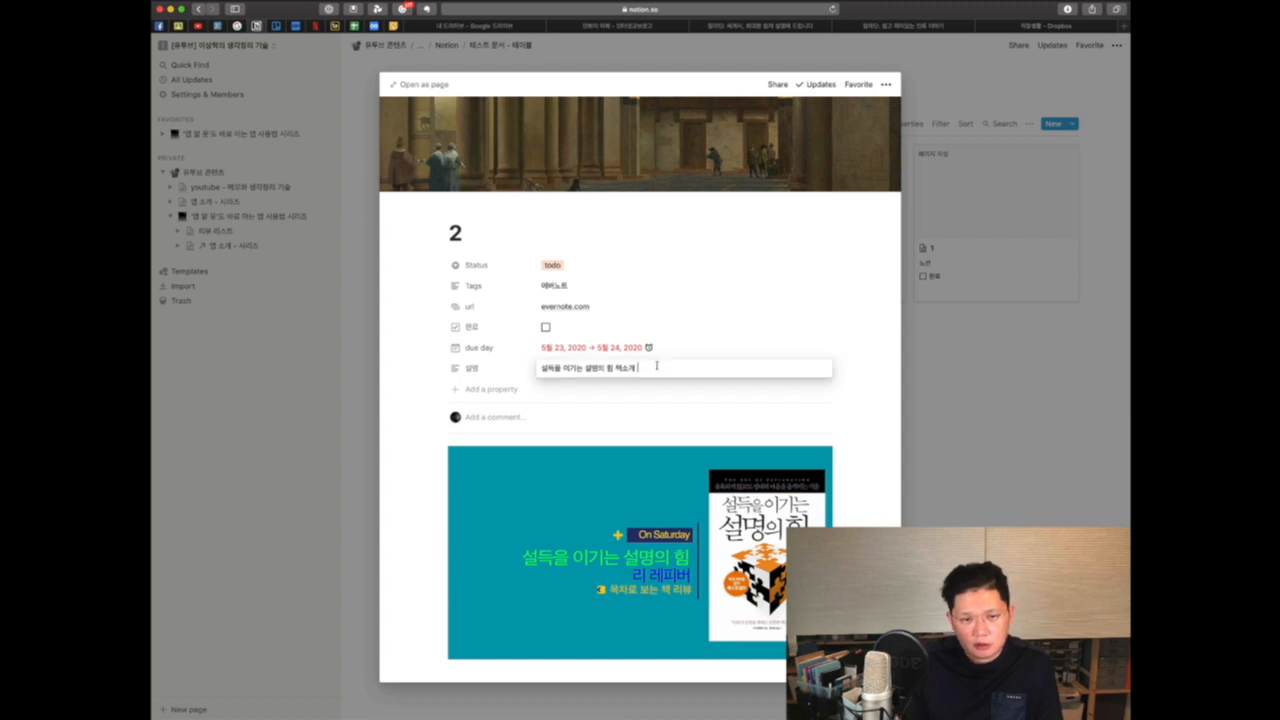
{"action": "type", "text": "ㅓ닝ㄹㅂㄴ미린마으리ㅏ"}
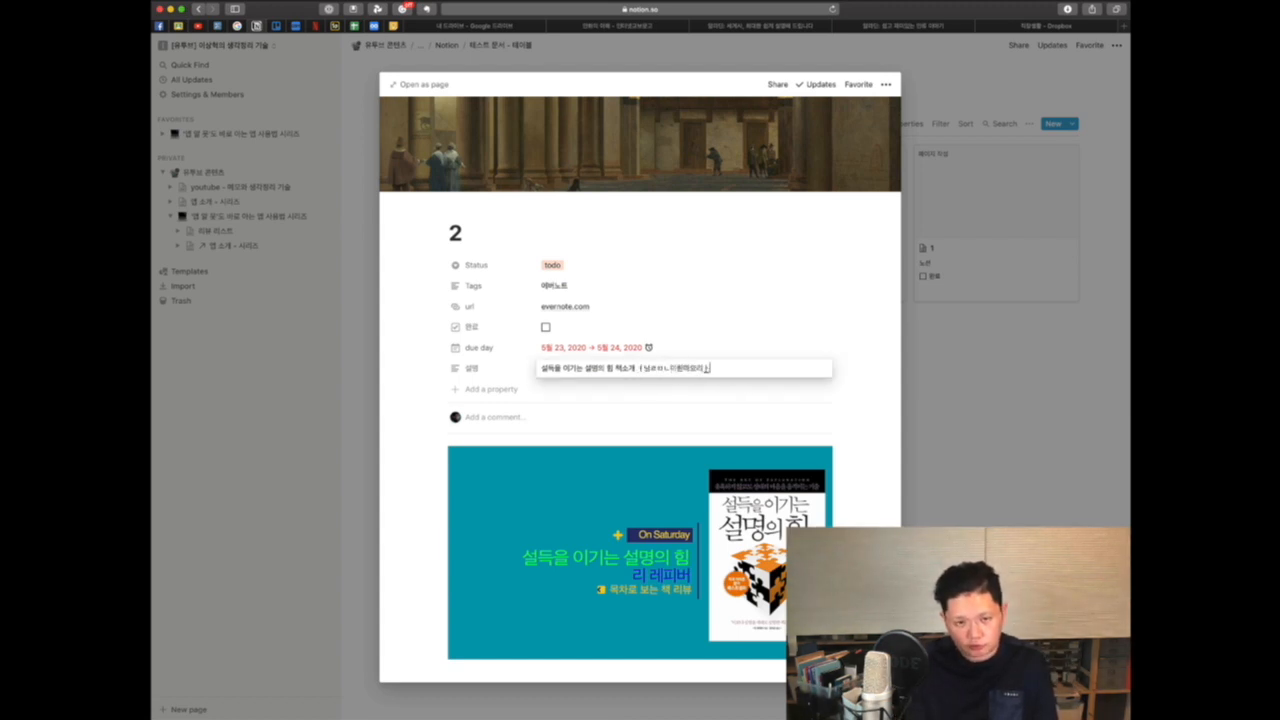
{"action": "type", "text": "ㄴㅁㅇ릭ㅏㄴ음라니..."}
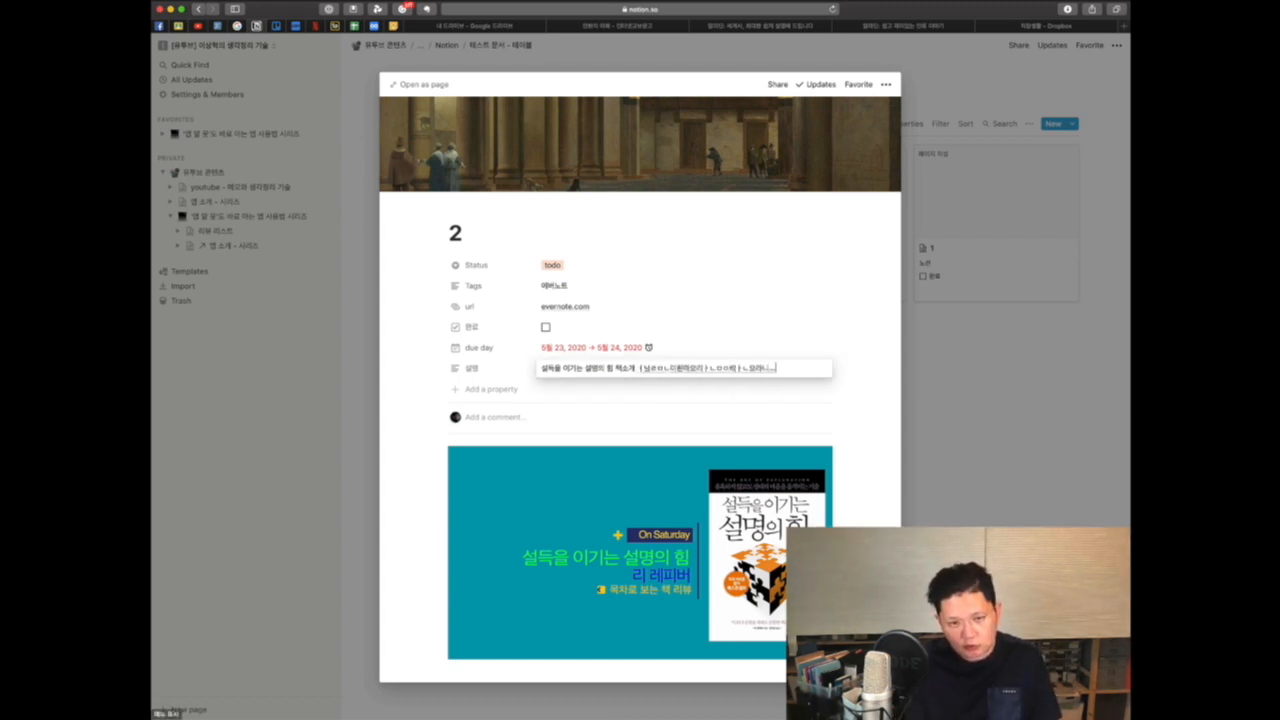
{"action": "key", "text": "shift+Return"}
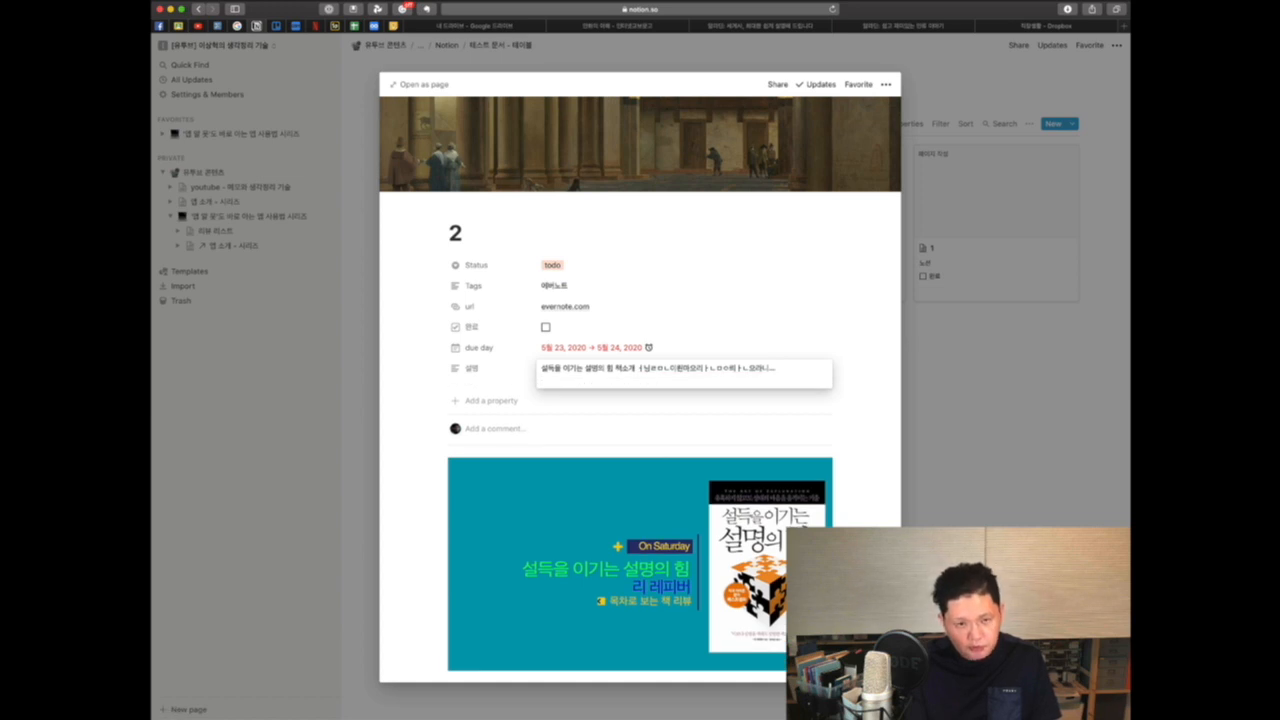
{"action": "type", "text": "미론으리ㅏㄷㄴ고엔"}
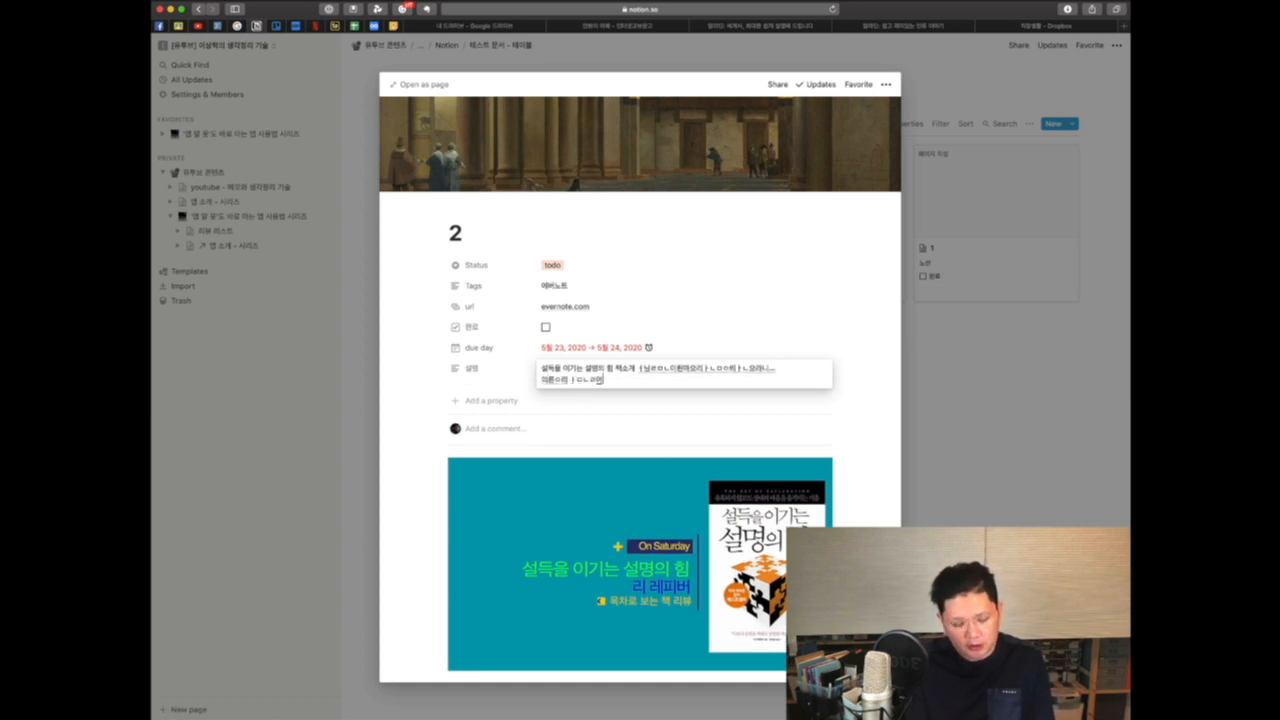
{"action": "key", "text": "shift+Return"}
{"action": "type", "text": "ㅏ어ㅂ니아므넣"}
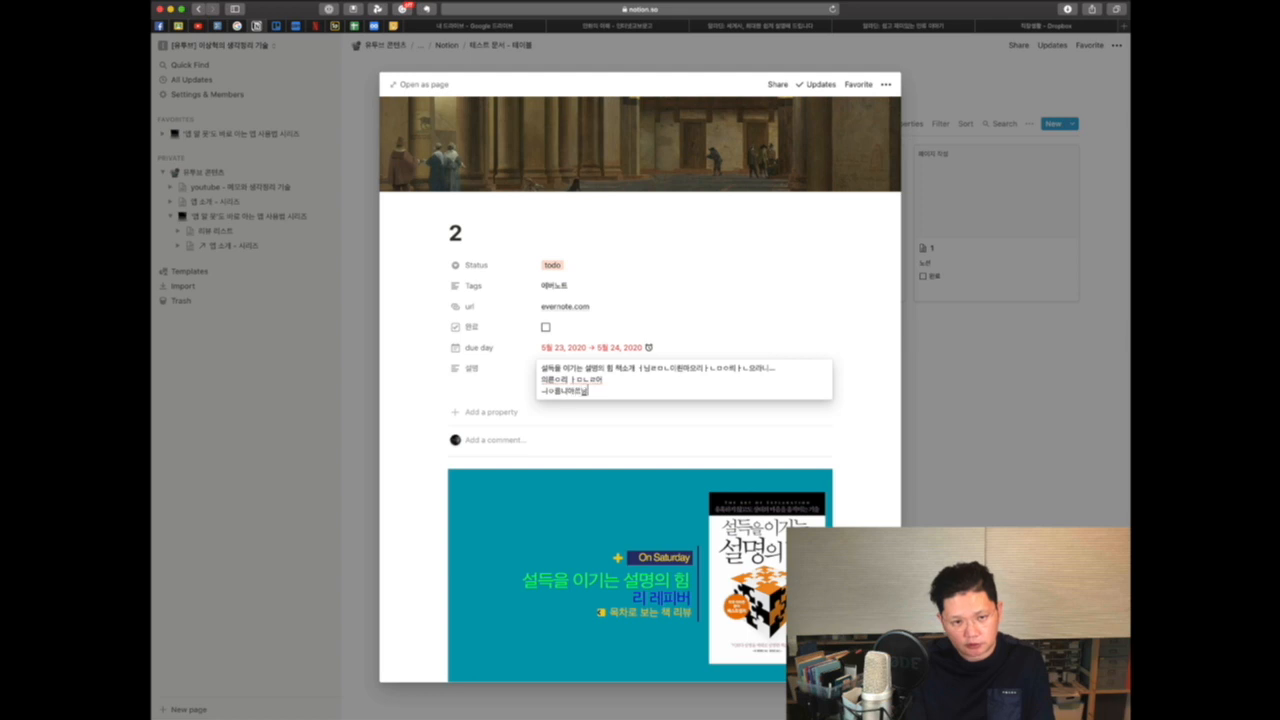
{"action": "key", "text": "shift+Return"}
{"action": "type", "text": "퉁망ㄴ엄니으리ㅐ"}
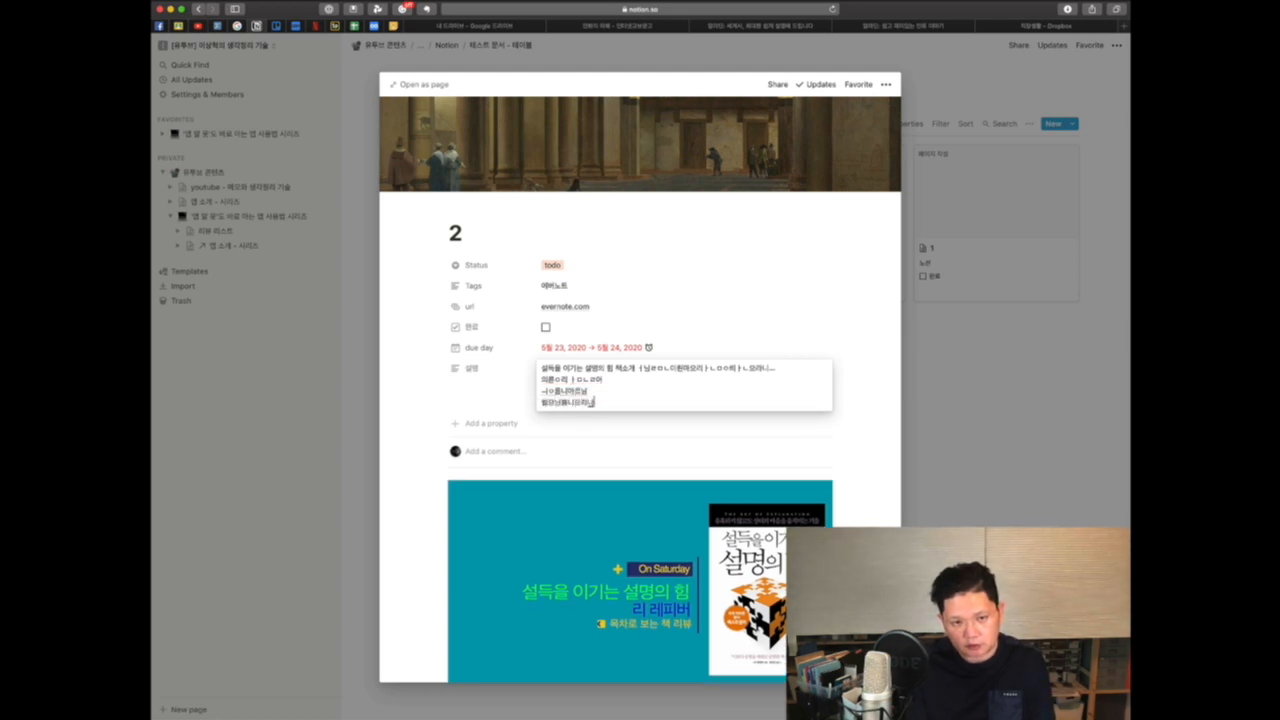
{"action": "type", "text": "오온오완ㅇ쁨"}
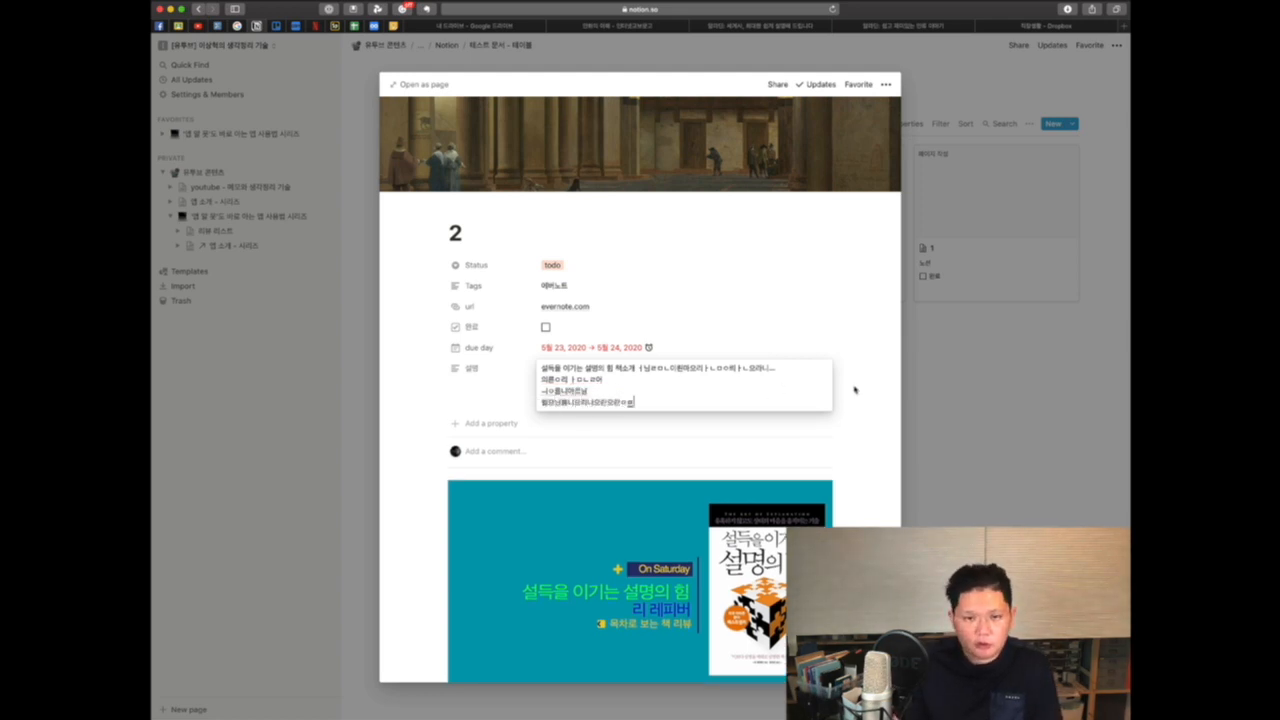
{"action": "key", "text": "Escape"}
{"action": "left_click", "coordinate": [929, 400]}
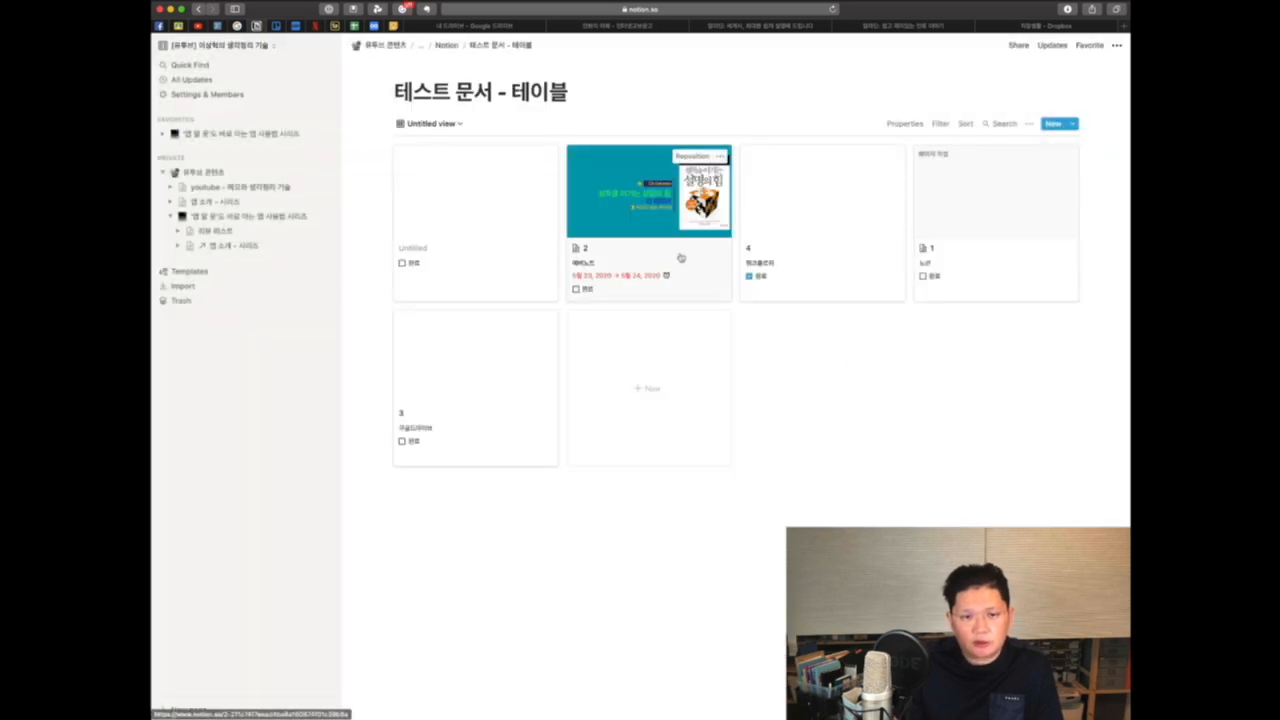
Step: Show the 설명 property on the gallery cards
{"action": "left_click", "coordinate": [1029, 123]}
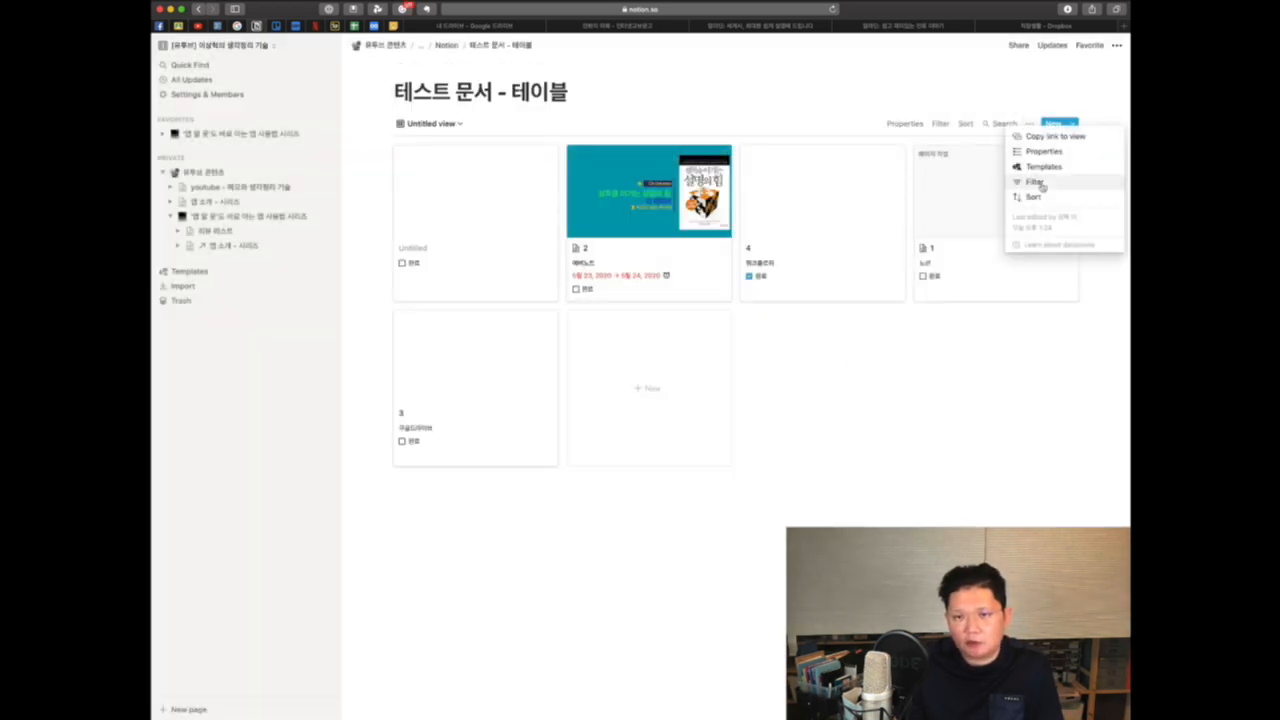
{"action": "left_click", "coordinate": [1041, 152]}
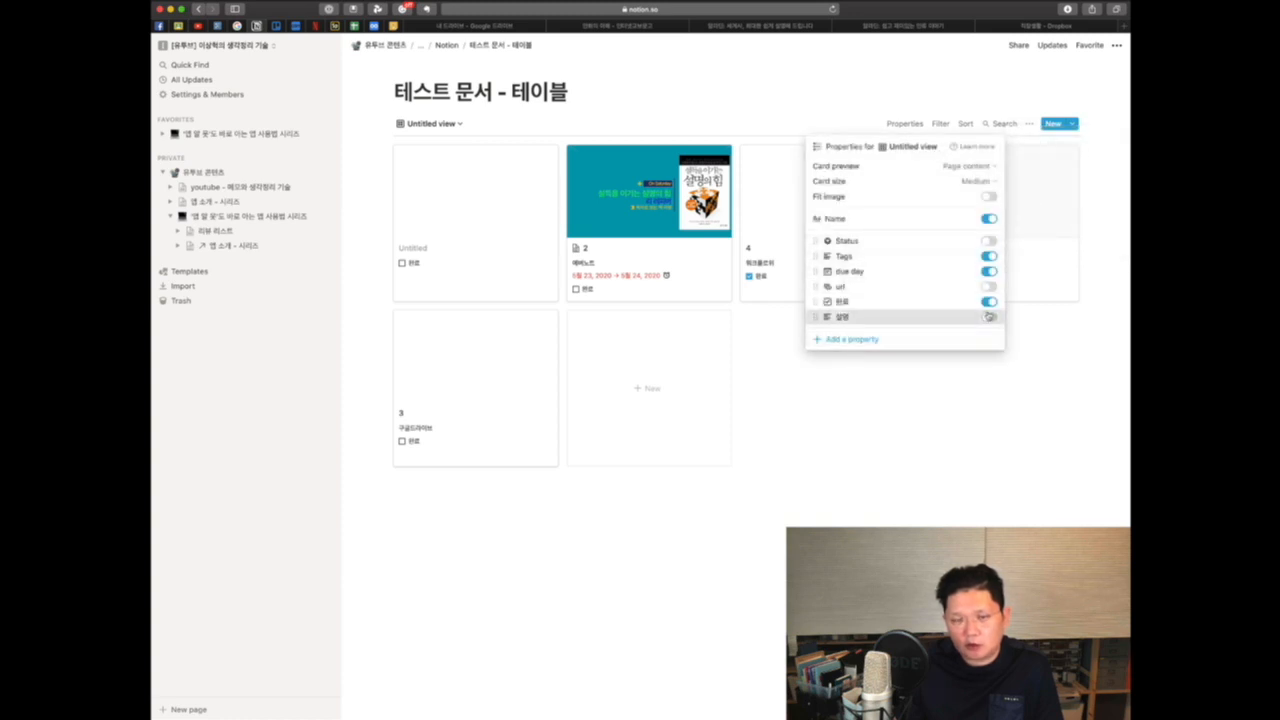
{"action": "left_click", "coordinate": [989, 316]}
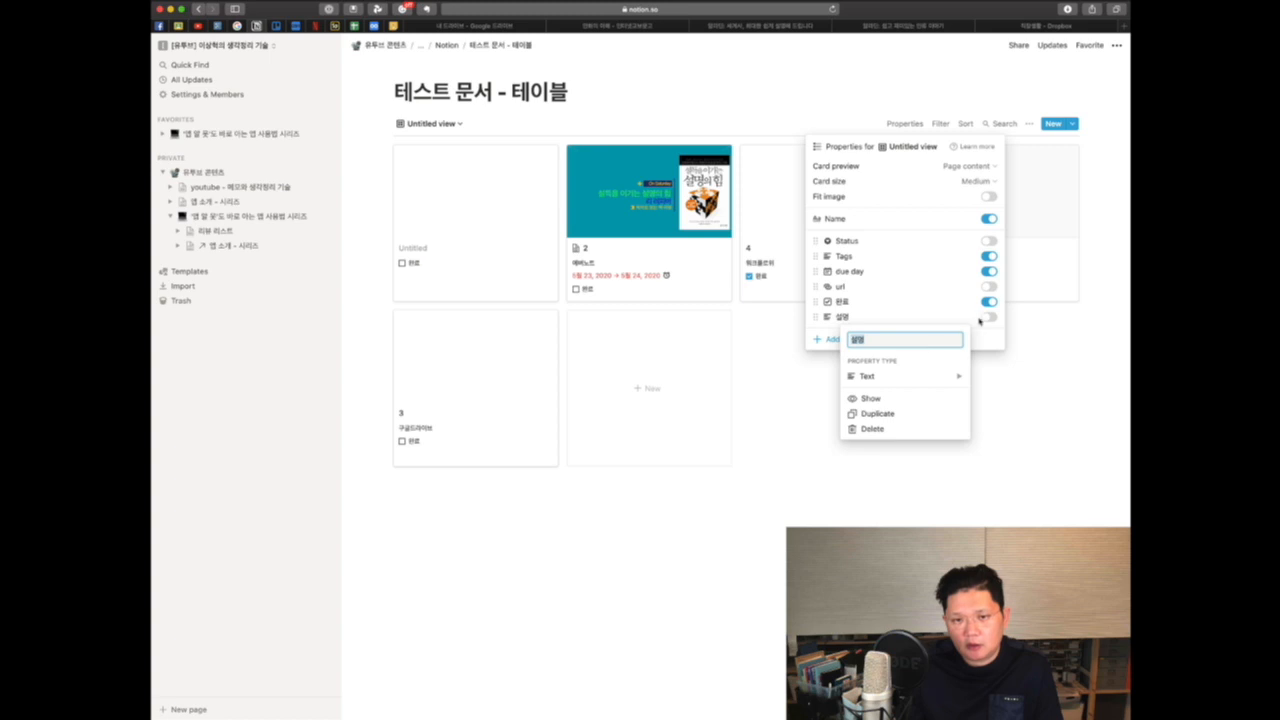
{"action": "left_click", "coordinate": [991, 319]}
{"action": "left_click", "coordinate": [991, 319]}
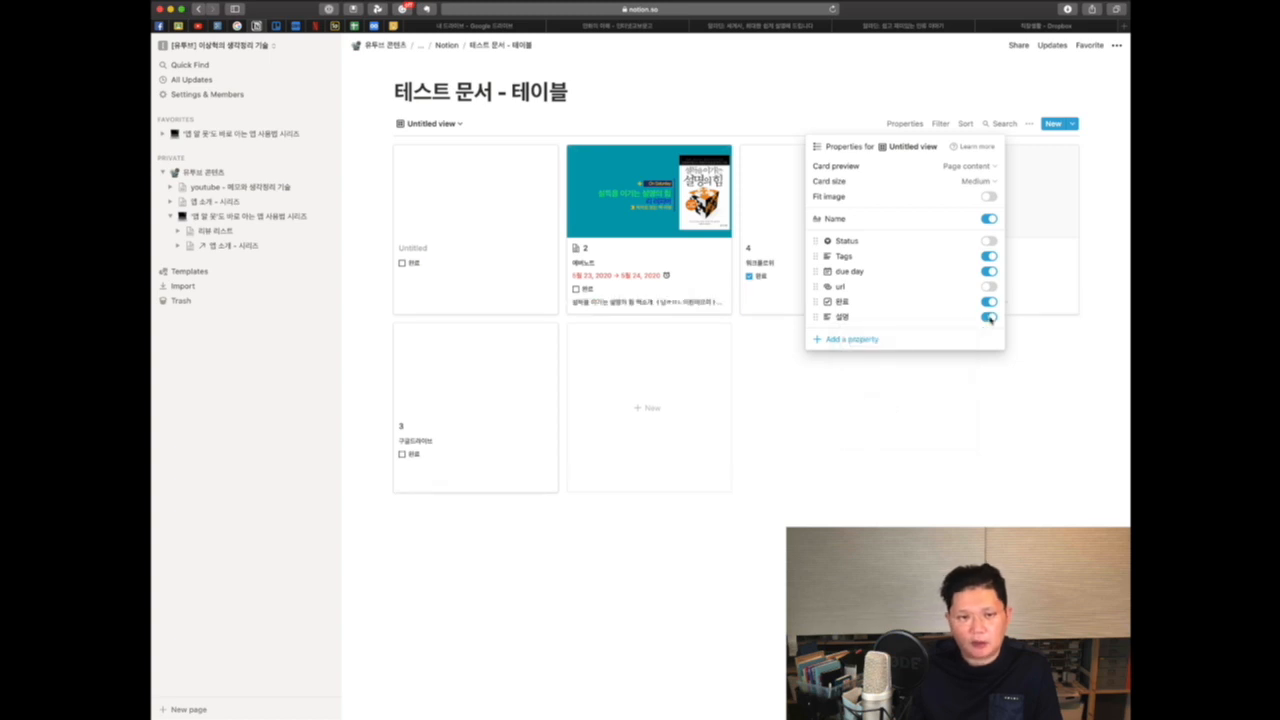
{"action": "left_click", "coordinate": [861, 424]}
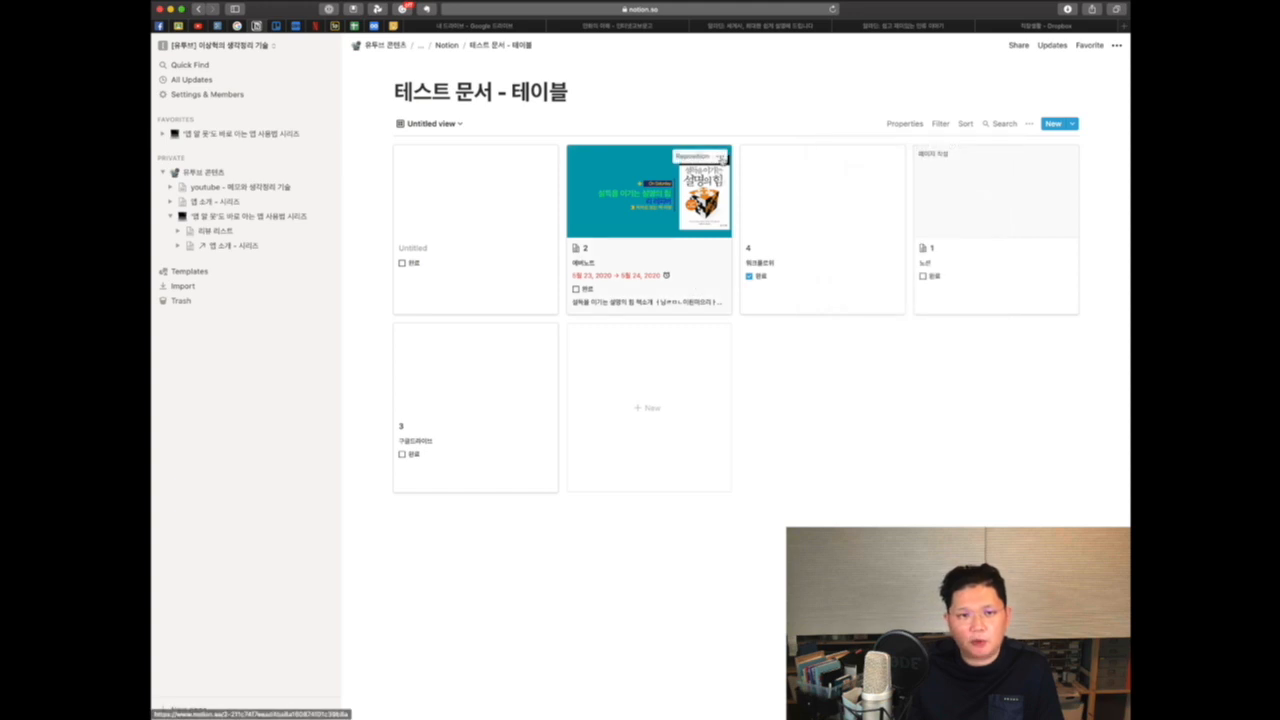
{"action": "left_click", "coordinate": [720, 157]}
{"action": "left_click", "coordinate": [506, 251]}
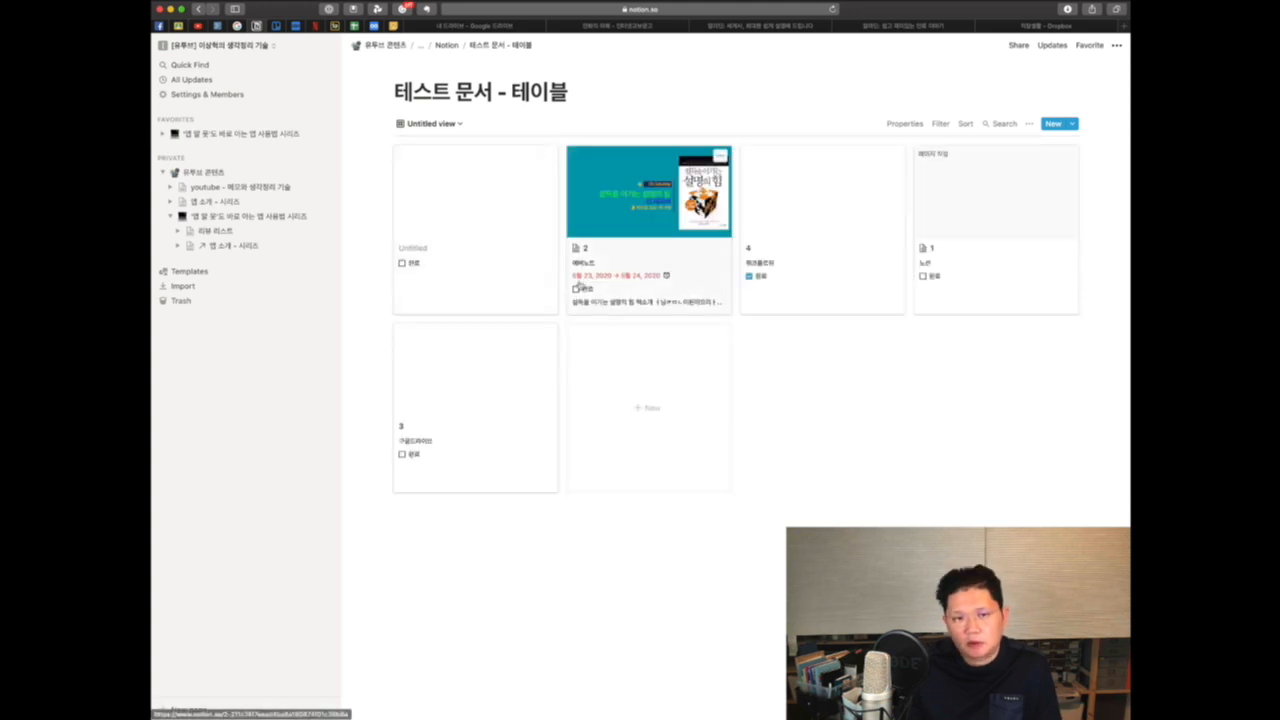
{"action": "left_click", "coordinate": [1029, 124]}
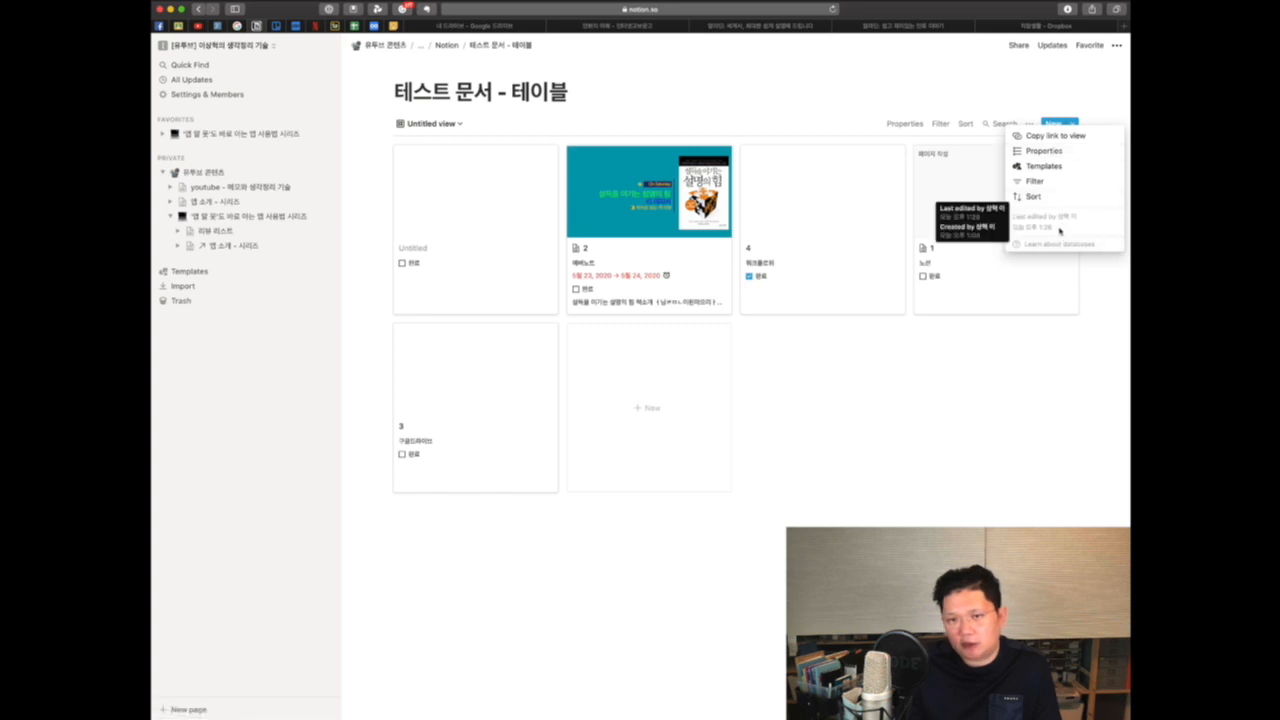
{"action": "left_click", "coordinate": [814, 360]}
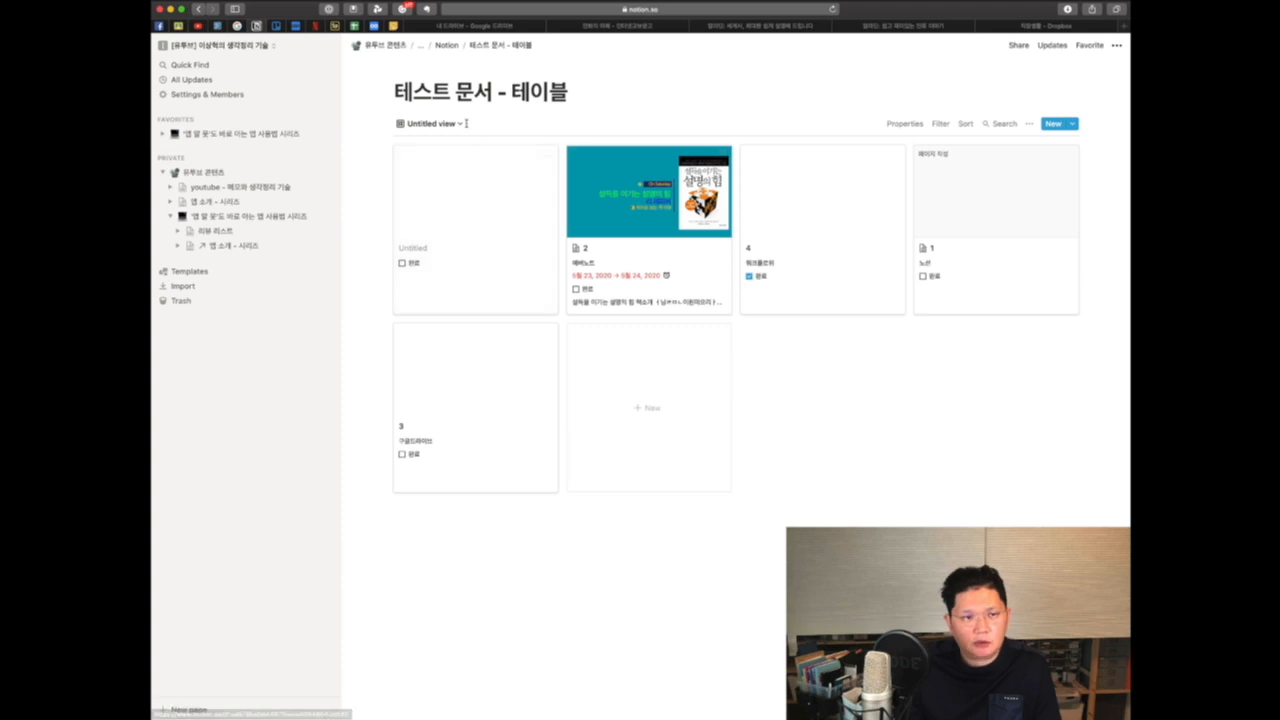
Step: Switch to the Default view table and turn off Wrap cells
{"action": "left_click", "coordinate": [432, 123]}
{"action": "left_click", "coordinate": [431, 148]}
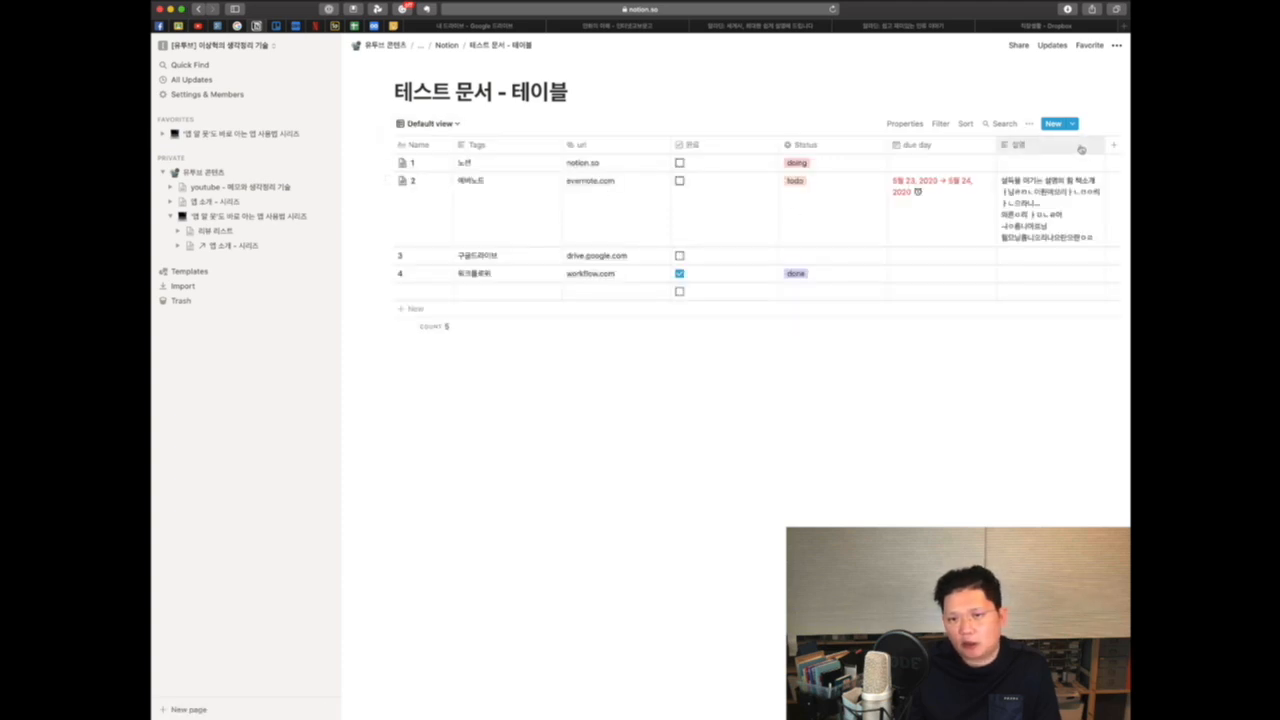
{"action": "left_click", "coordinate": [1029, 124]}
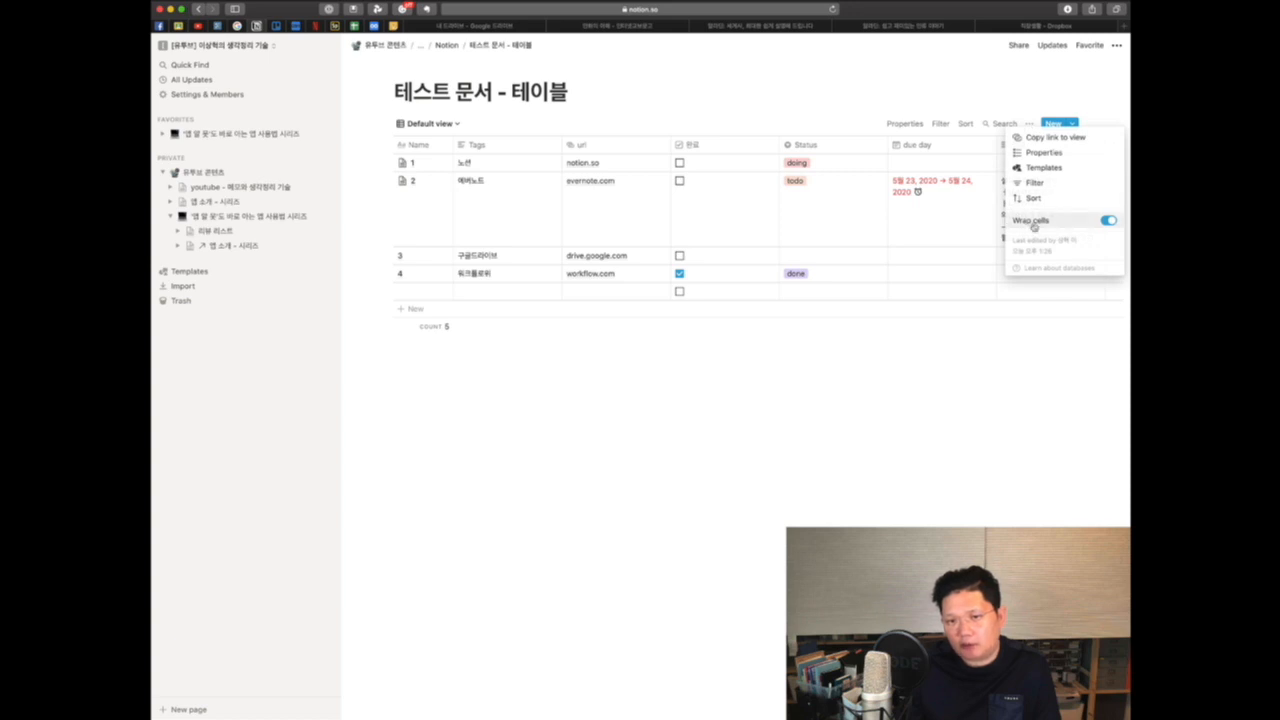
{"action": "left_click", "coordinate": [1108, 222]}
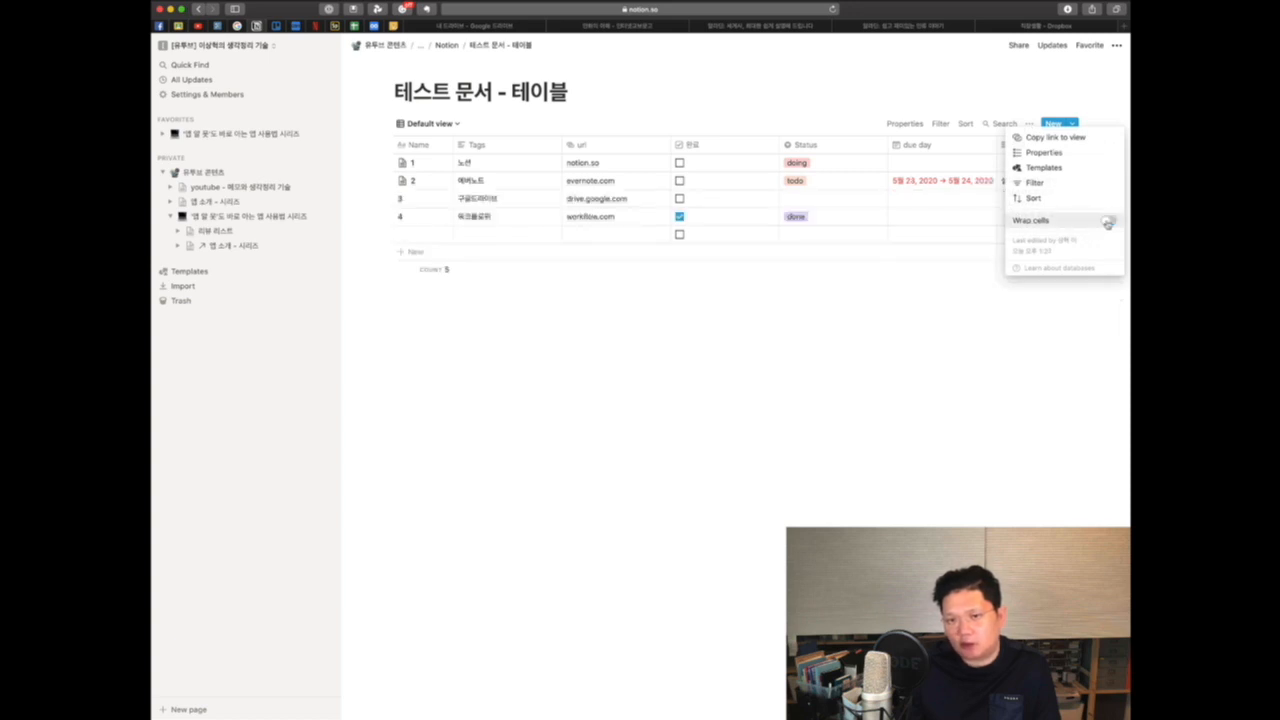
{"action": "left_click", "coordinate": [1031, 372]}
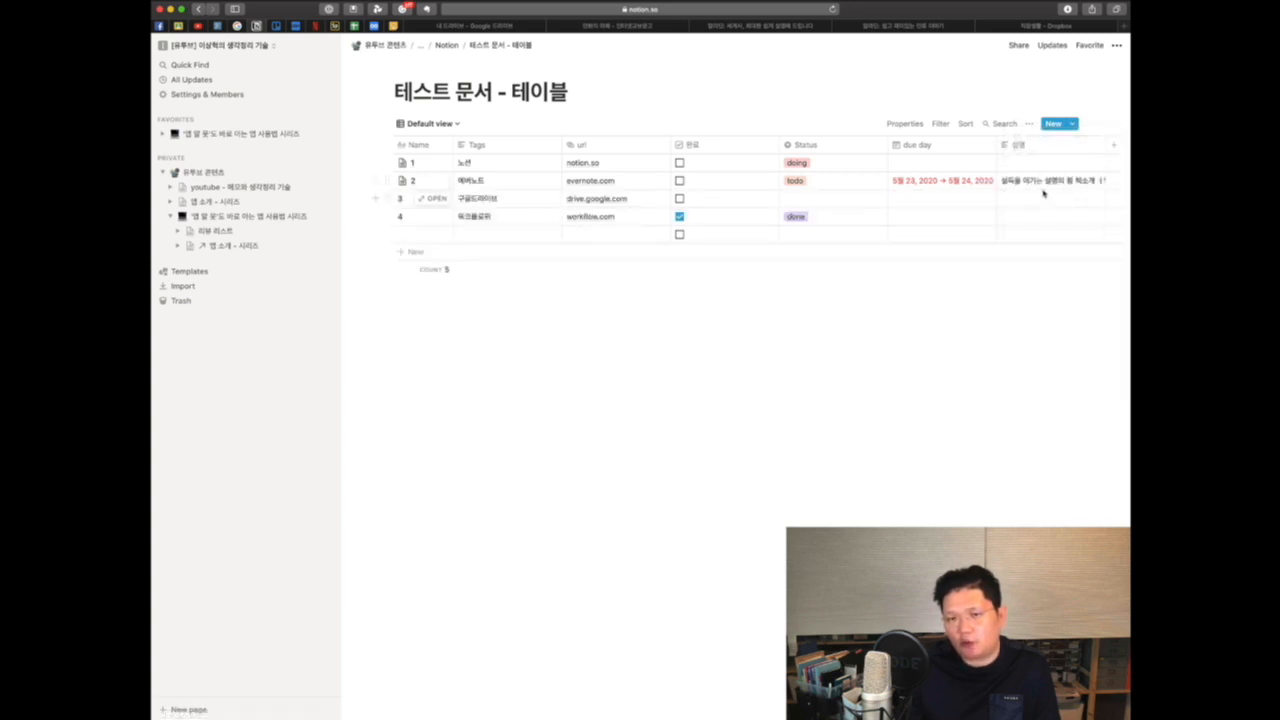
Step: Turn Wrap cells back on for the table view
{"action": "left_click", "coordinate": [1031, 124]}
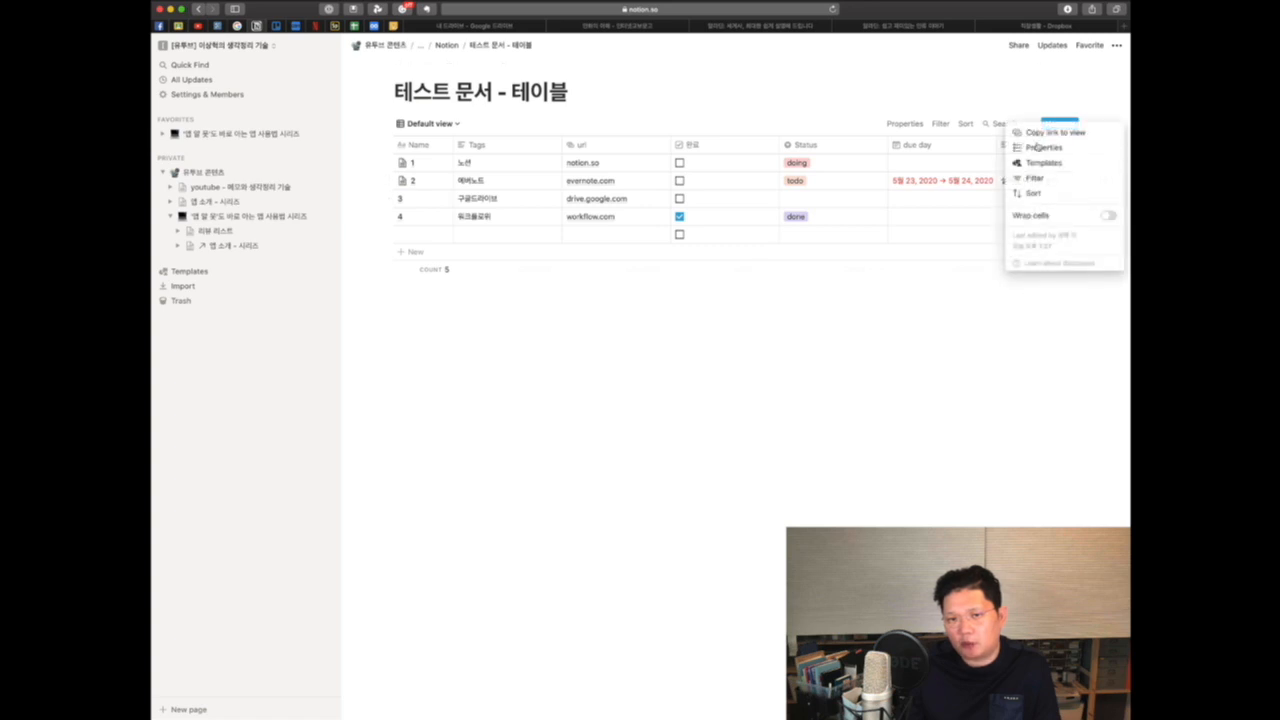
{"action": "left_click", "coordinate": [1108, 216]}
{"action": "left_click", "coordinate": [966, 320]}
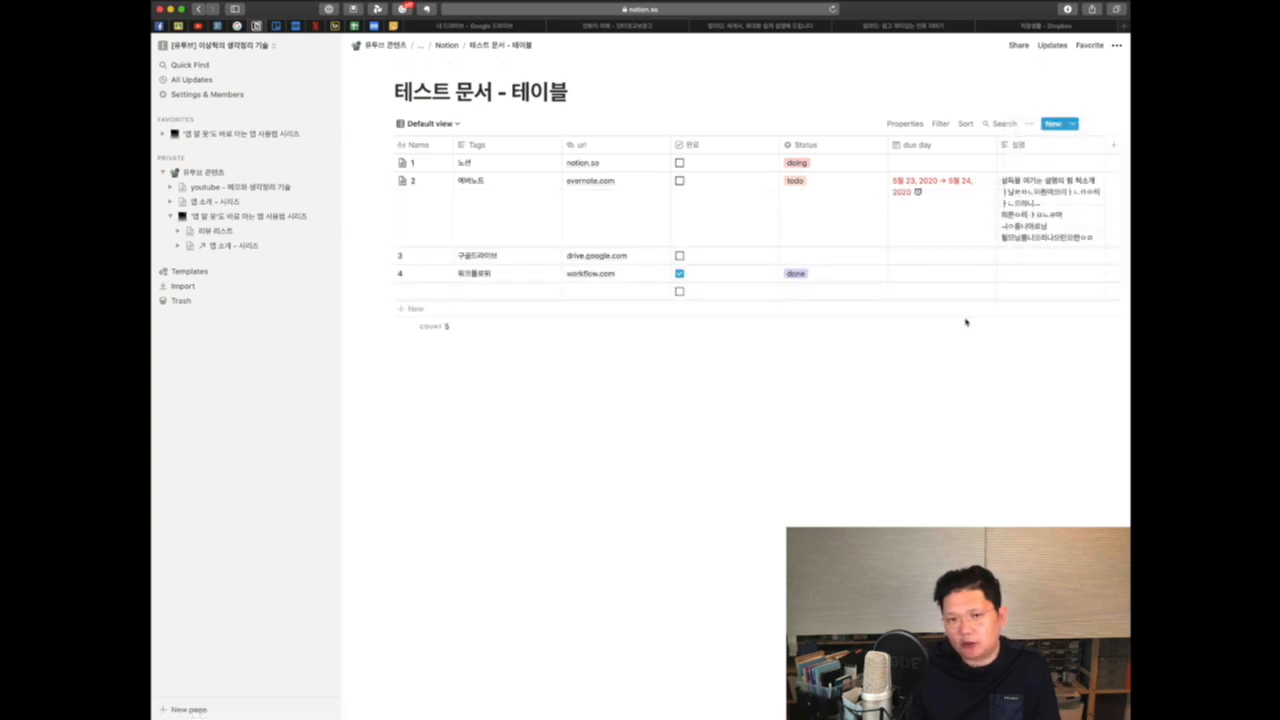
{"action": "left_click", "coordinate": [1031, 124]}
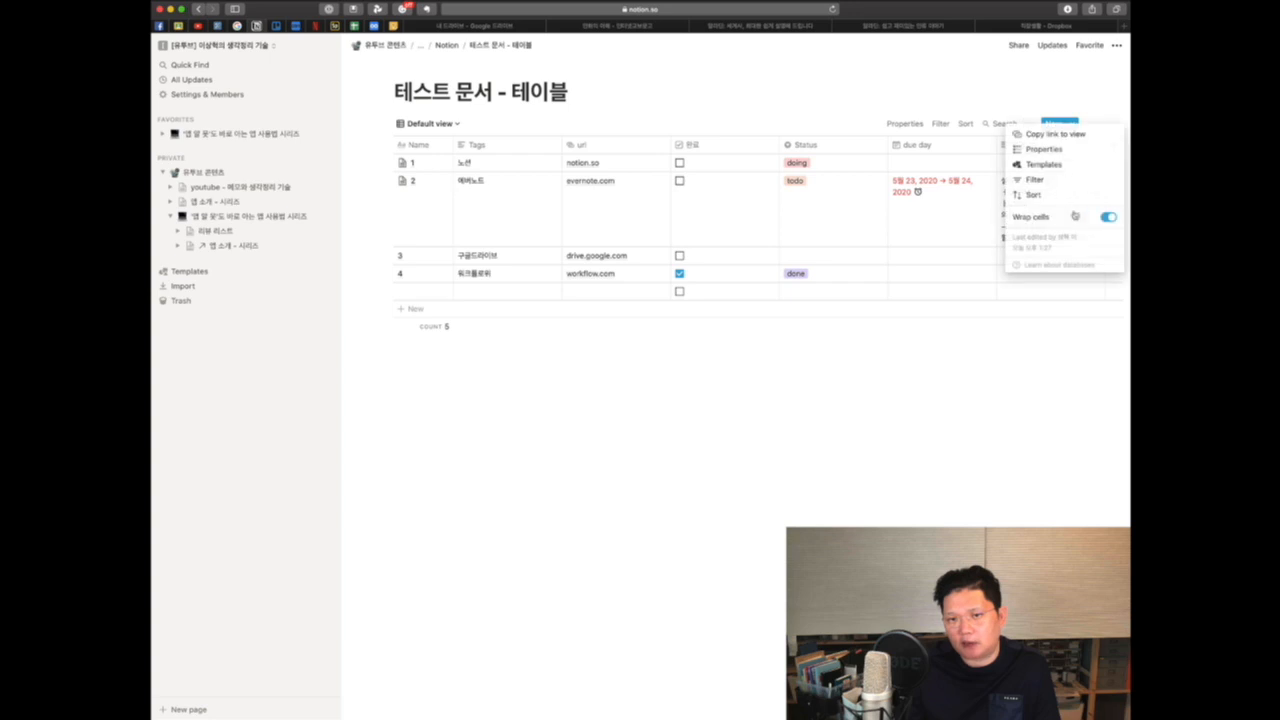
Step: Turn Wrap cells off for the table, and switch to the board-layout Untitled view
{"action": "left_click", "coordinate": [1106, 217]}
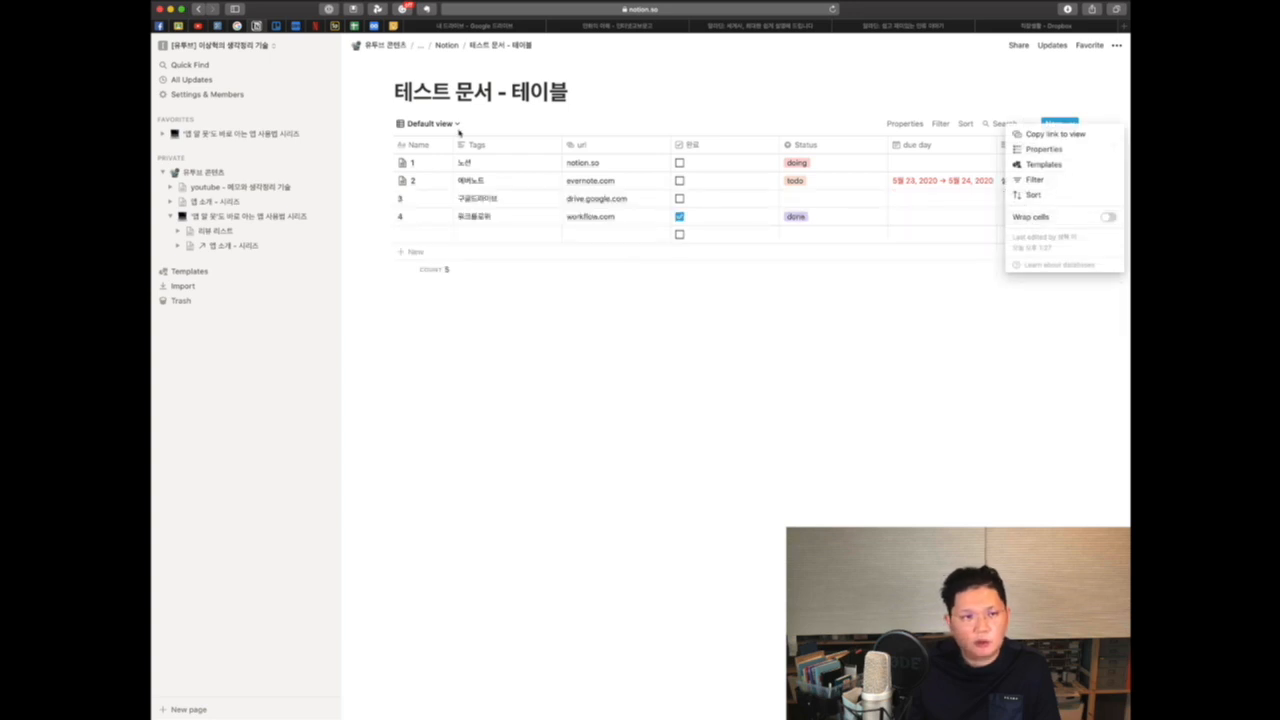
{"action": "left_click", "coordinate": [456, 125]}
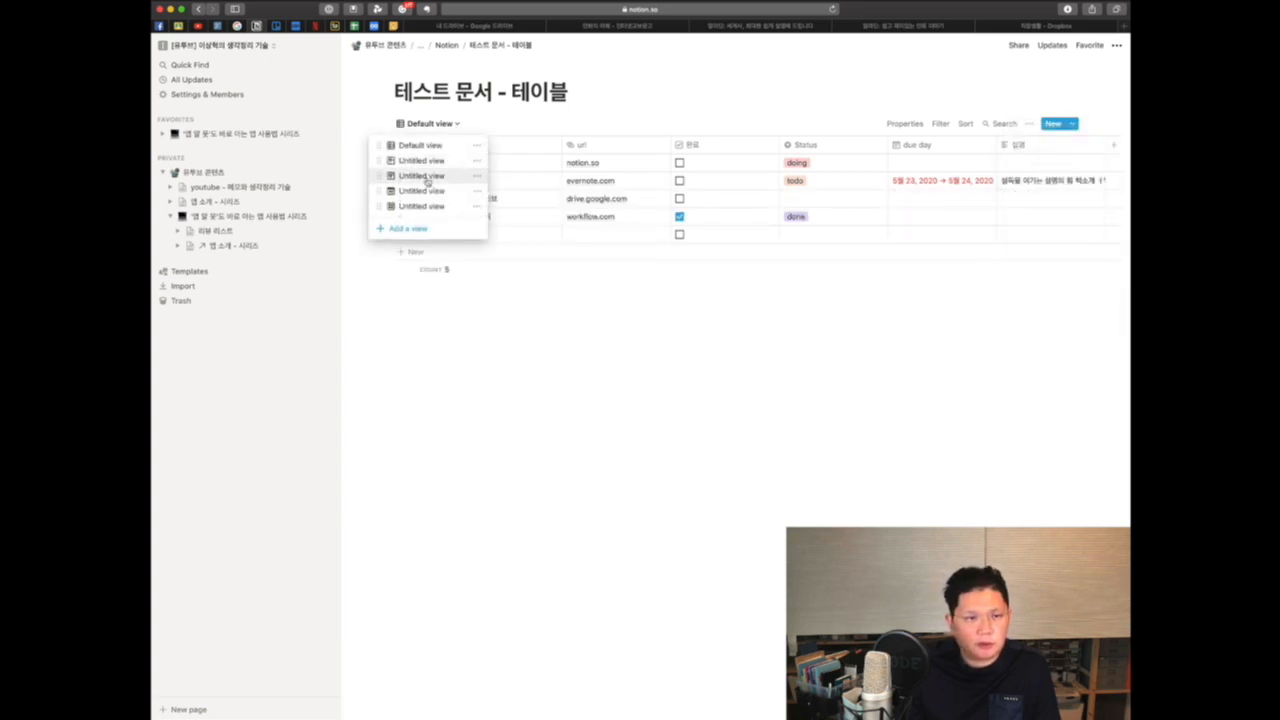
{"action": "left_click", "coordinate": [427, 177]}
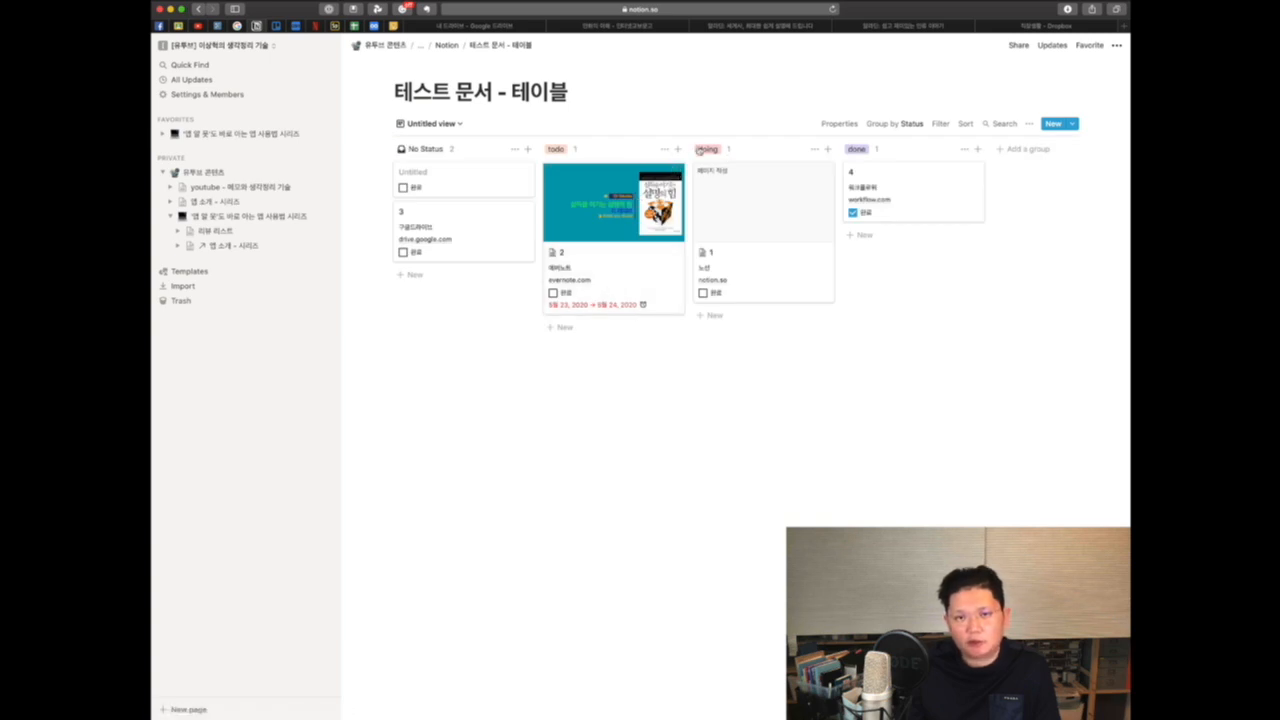
Step: Show the 설명 property on the board view's cards
{"action": "left_click", "coordinate": [1029, 123]}
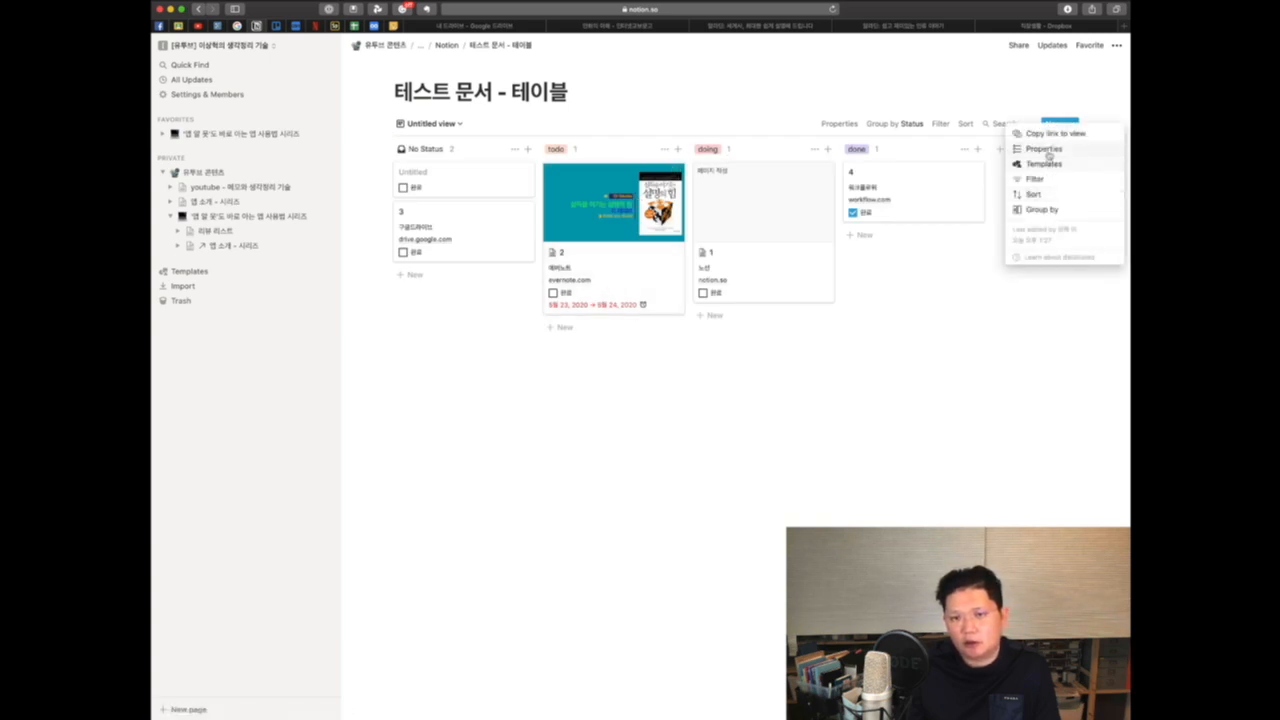
{"action": "left_click", "coordinate": [1046, 149]}
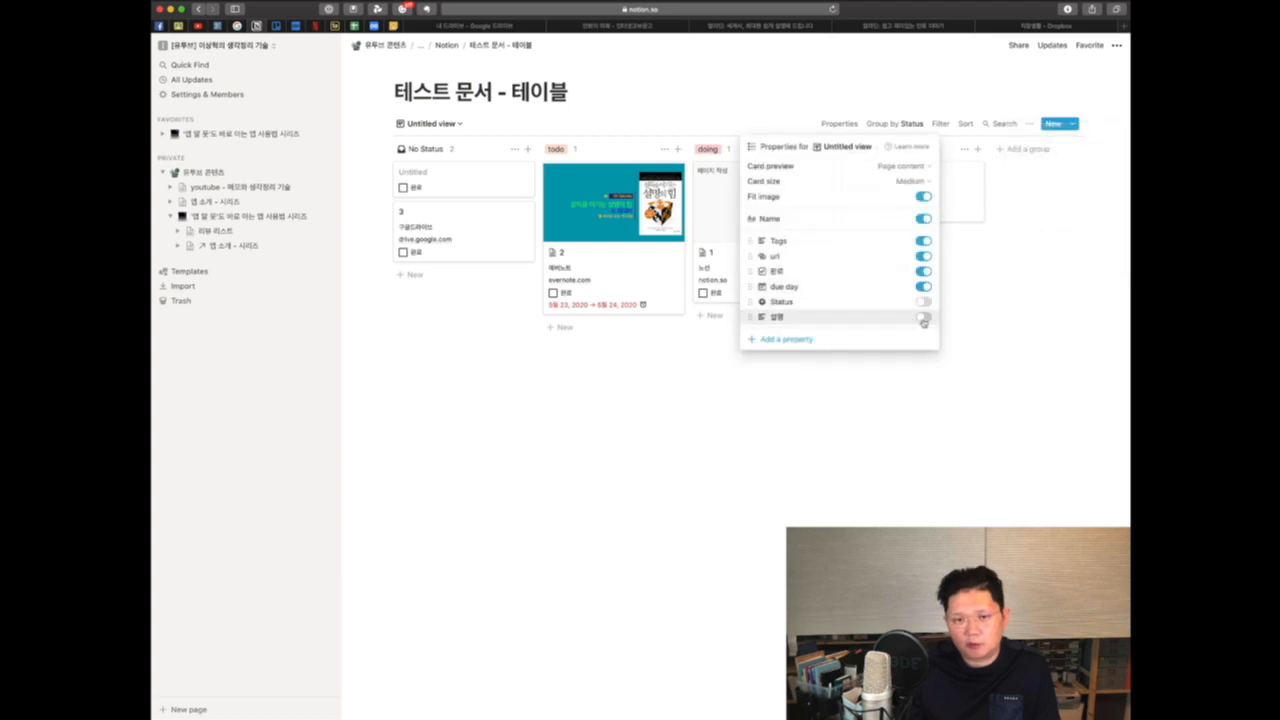
{"action": "left_click", "coordinate": [923, 317]}
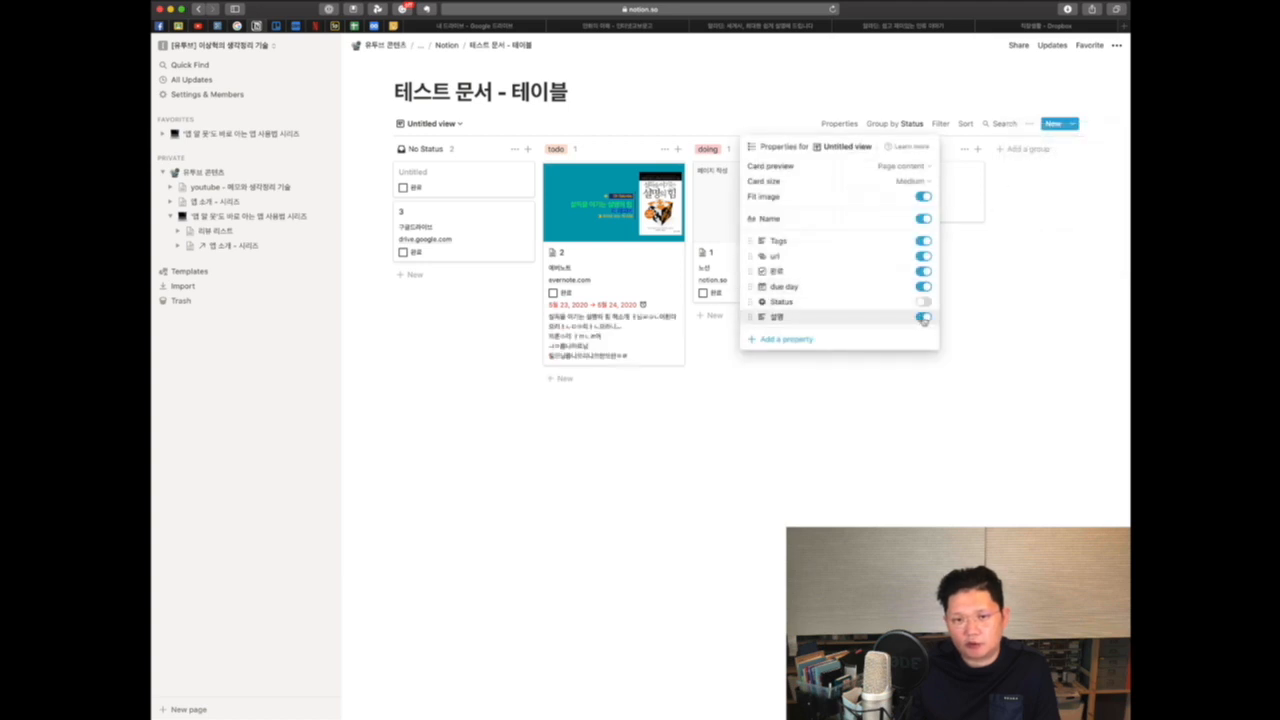
{"action": "left_click", "coordinate": [775, 386]}
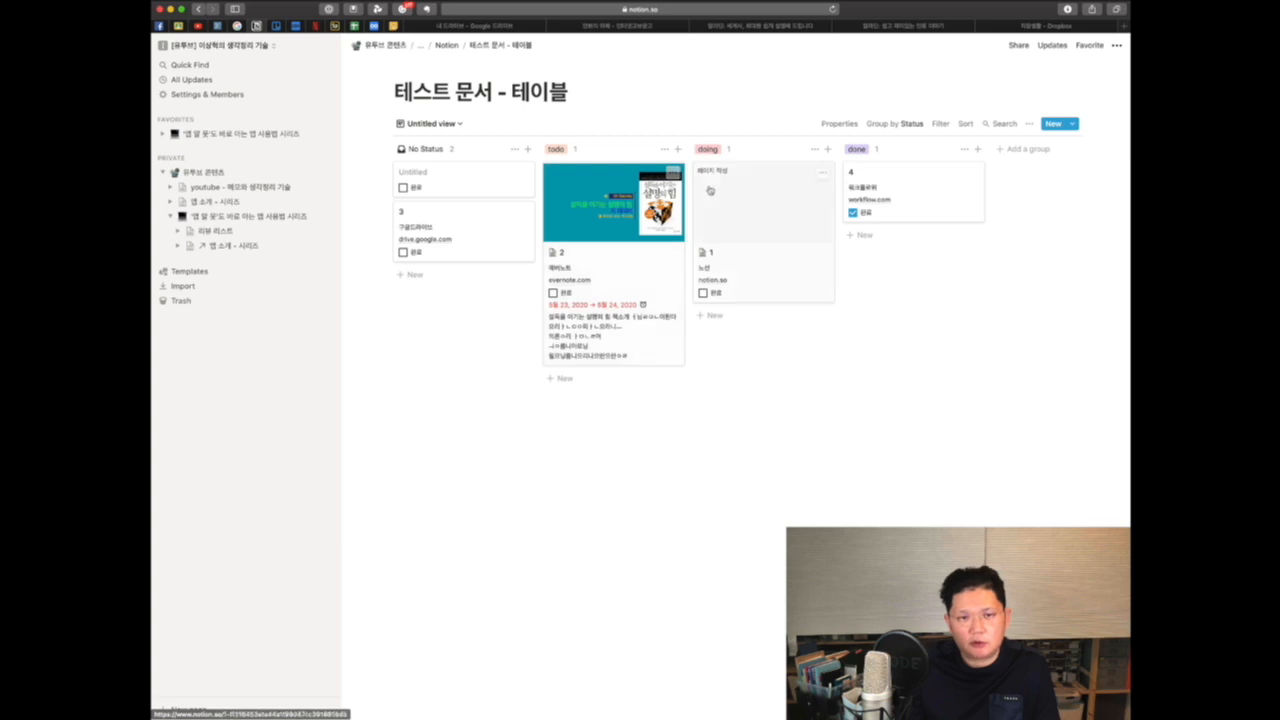
{"action": "left_click", "coordinate": [664, 150]}
{"action": "left_click", "coordinate": [762, 338]}
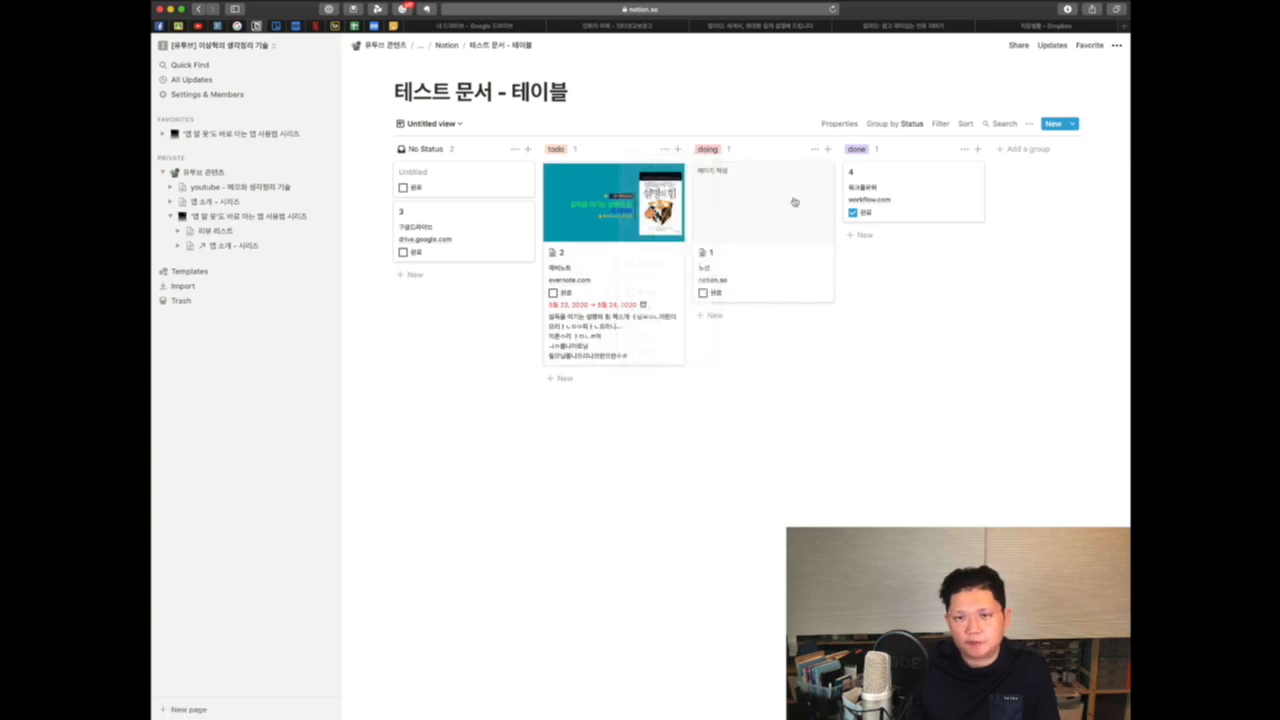
{"action": "left_click", "coordinate": [1028, 124]}
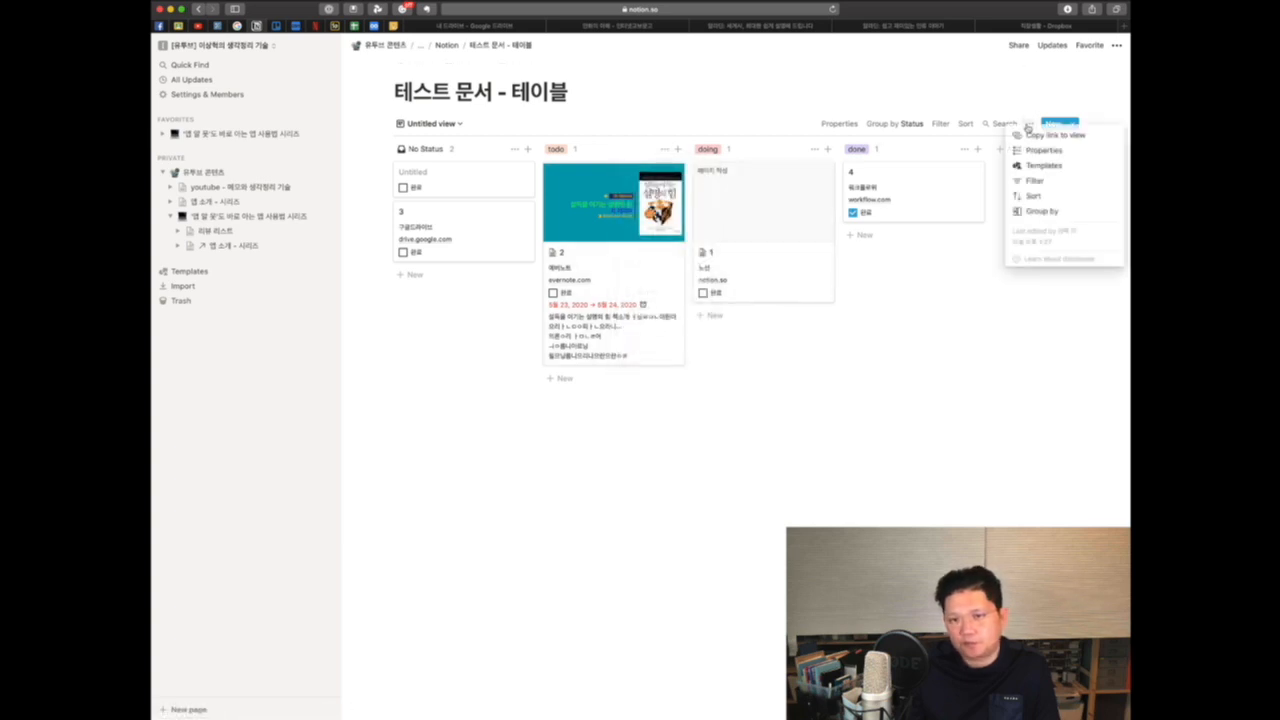
{"action": "left_click", "coordinate": [951, 331]}
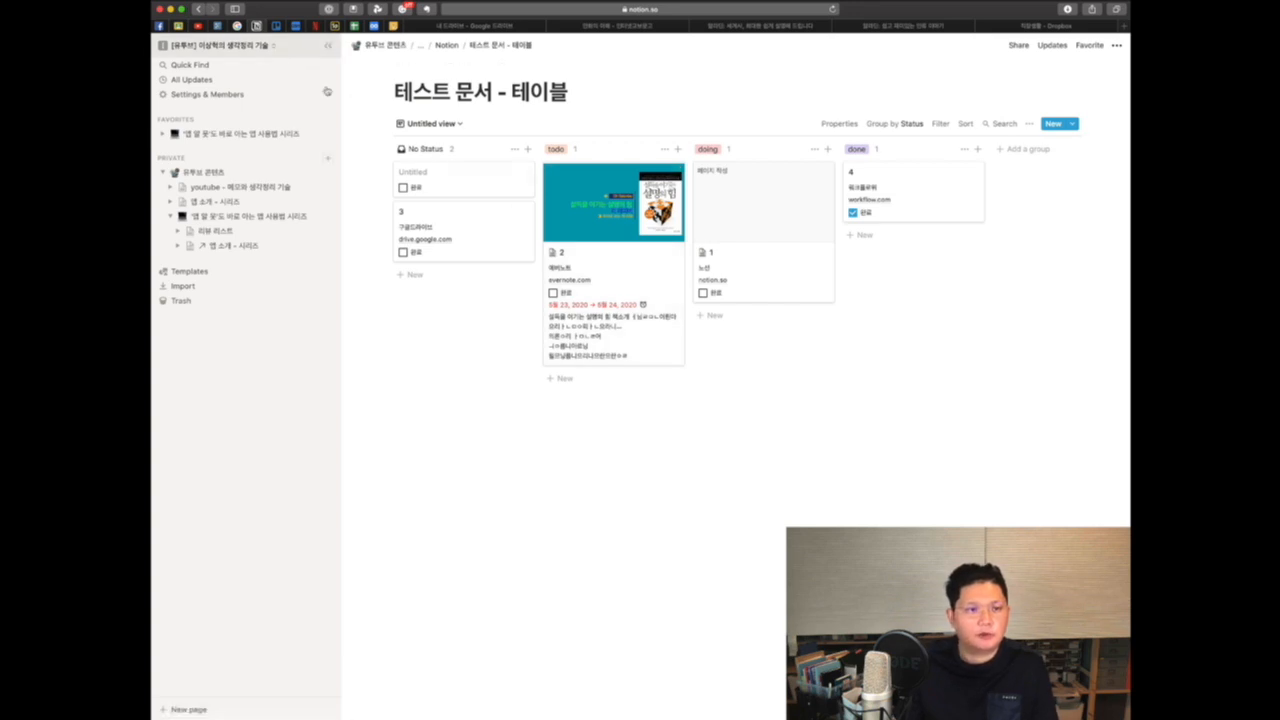
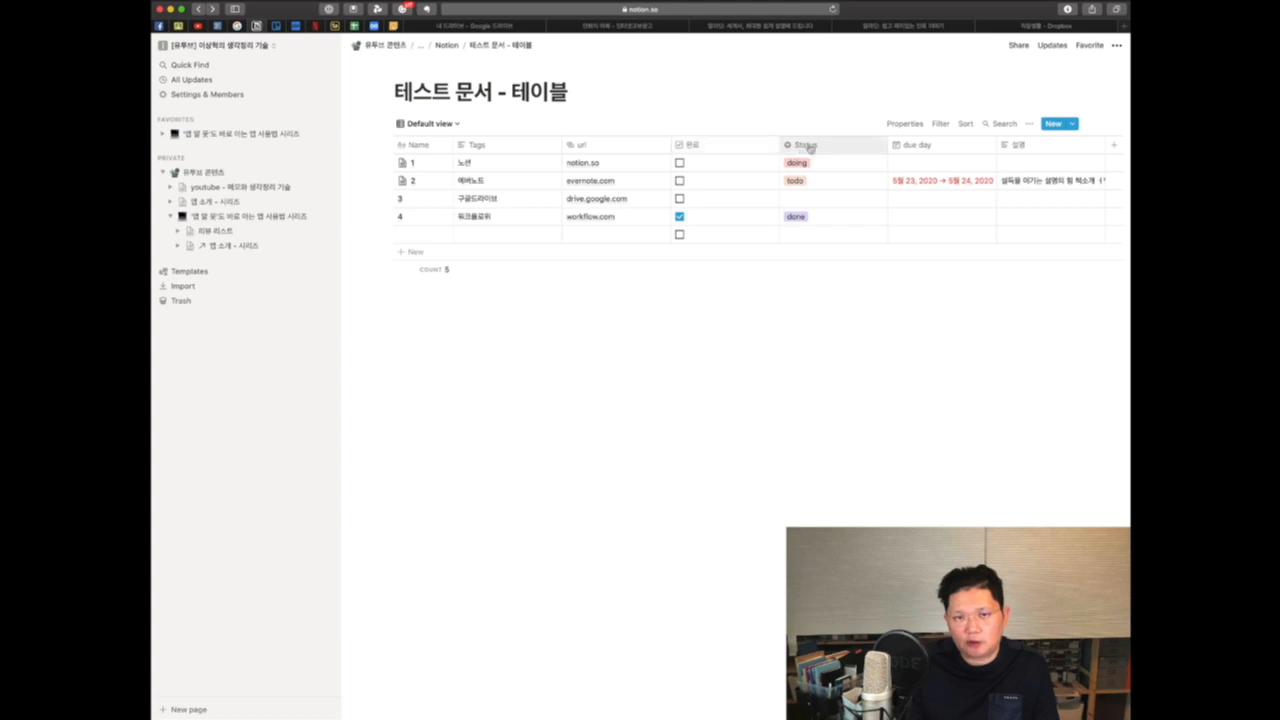
Step: Inspect the url column's property type options, then open and close row 1's page preview
{"action": "left_click", "coordinate": [626, 148]}
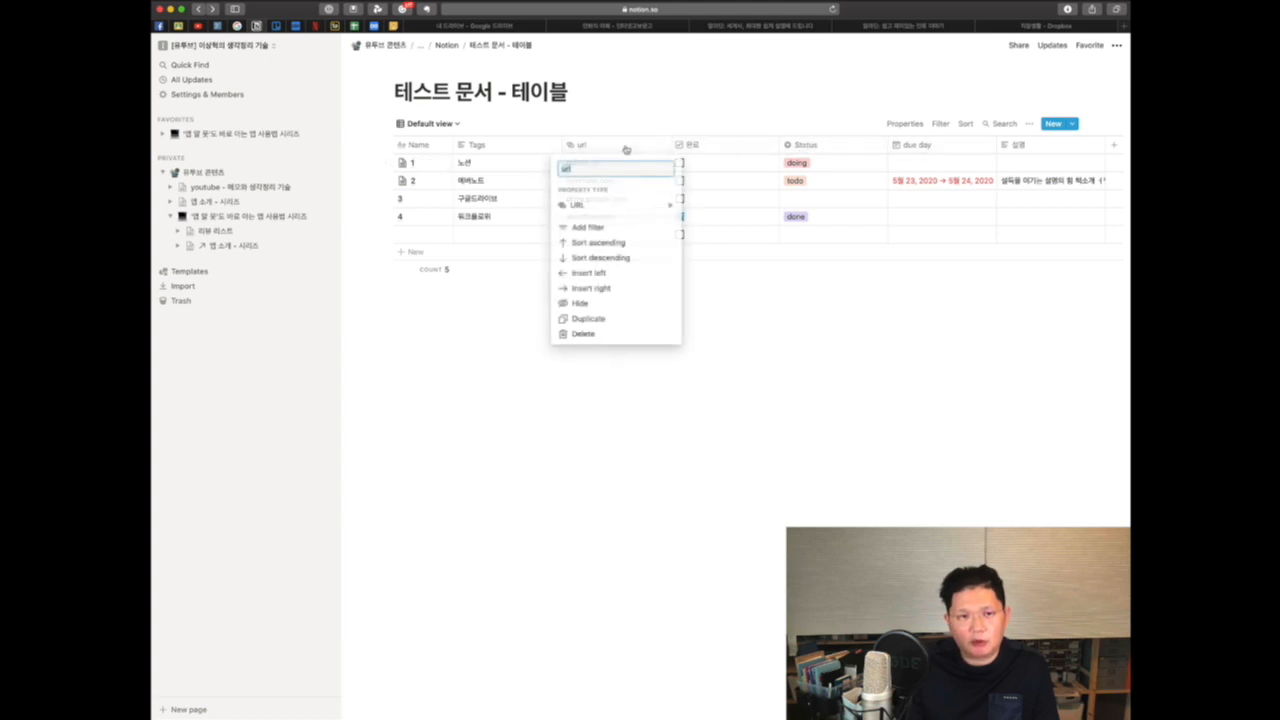
{"action": "mouse_move", "coordinate": [665, 211]}
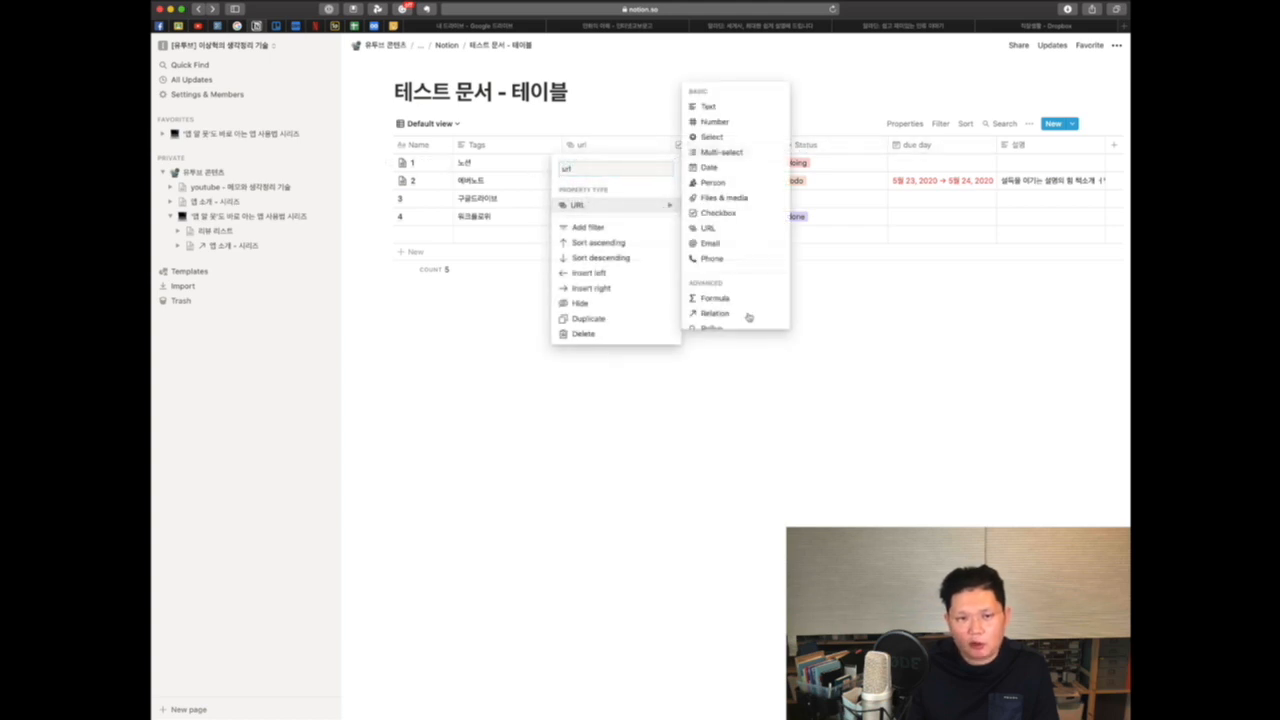
{"action": "left_click", "coordinate": [741, 408]}
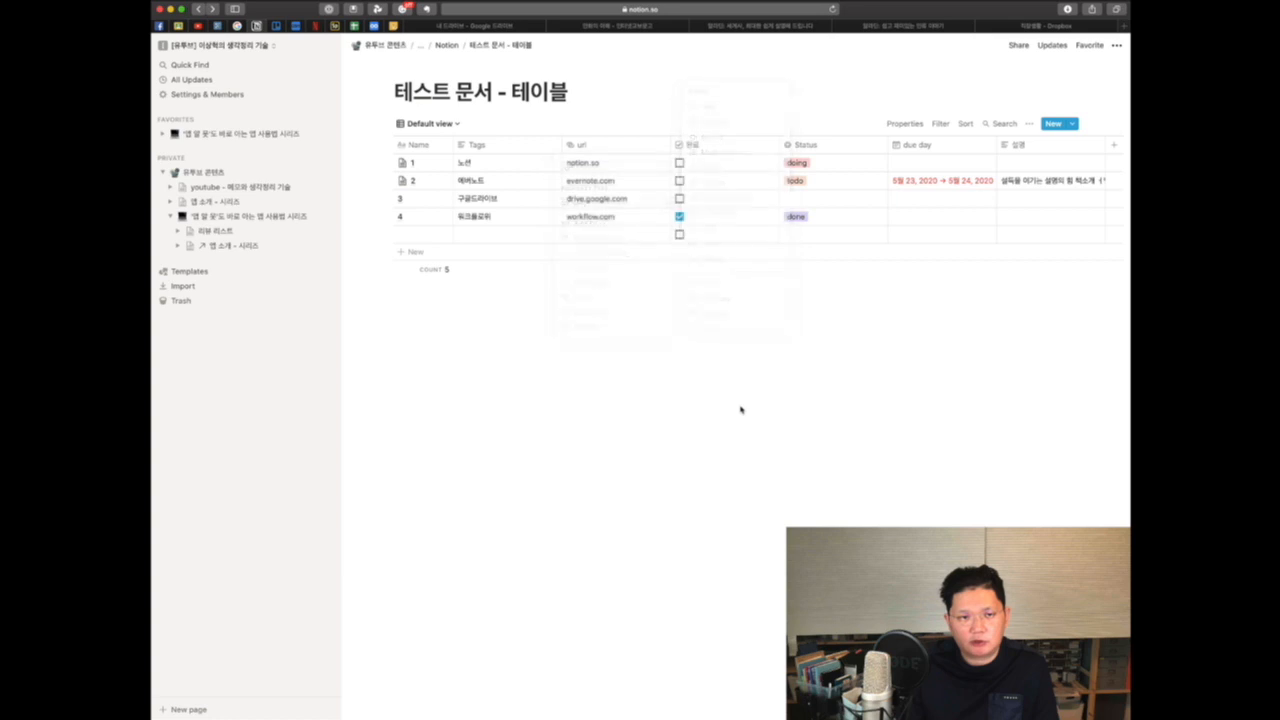
{"action": "left_click", "coordinate": [433, 165]}
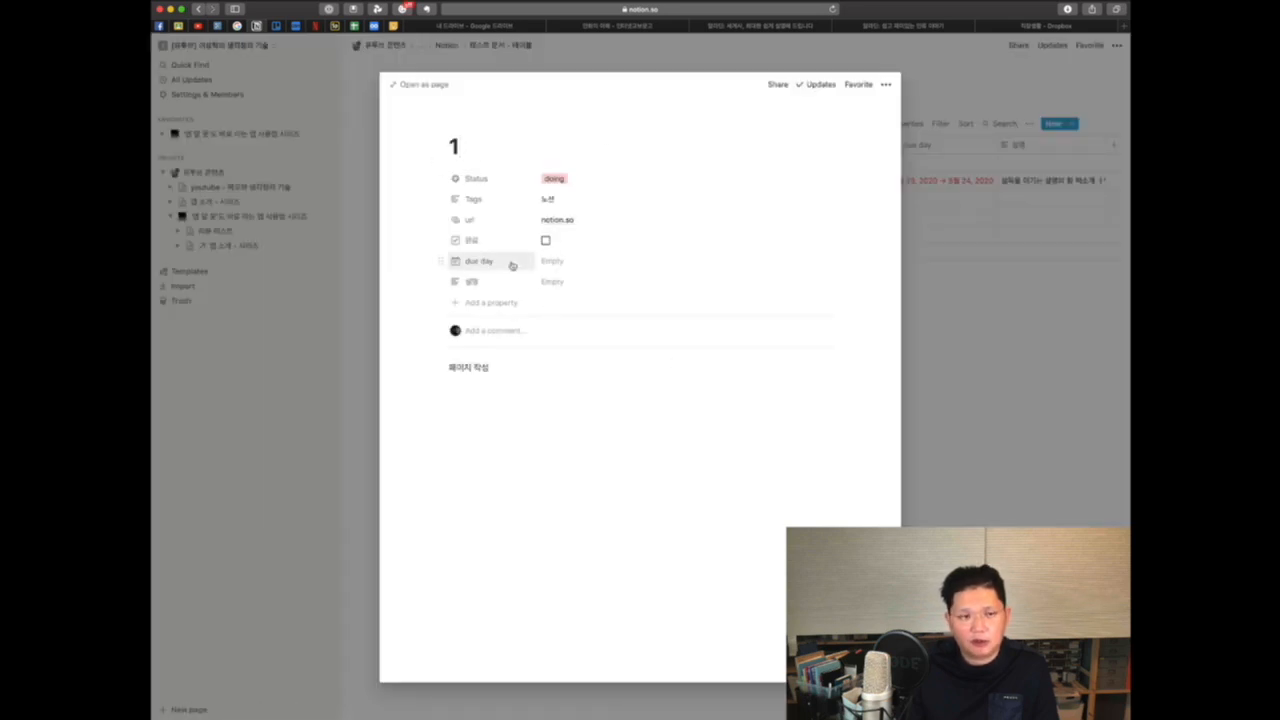
{"action": "left_click", "coordinate": [371, 349]}
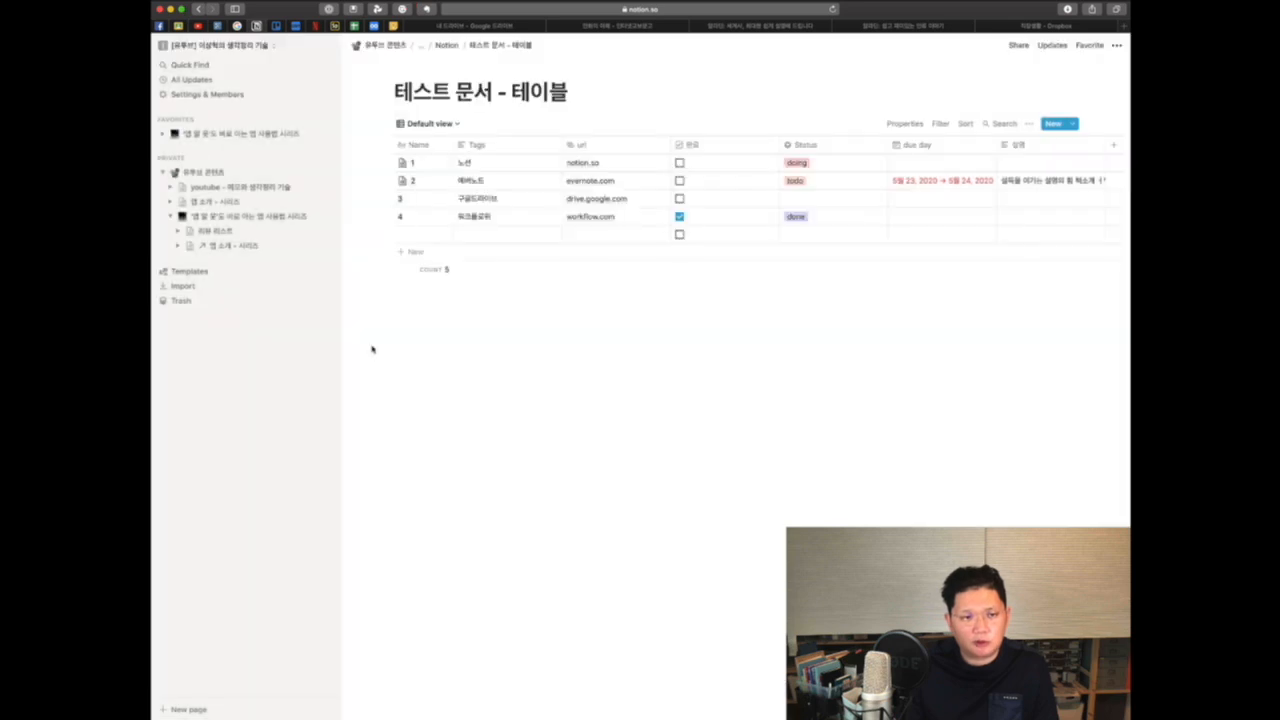
Step: Switch through the board, calendar and gallery views of the database to compare their layouts
{"action": "left_click", "coordinate": [455, 124]}
{"action": "left_click", "coordinate": [432, 177]}
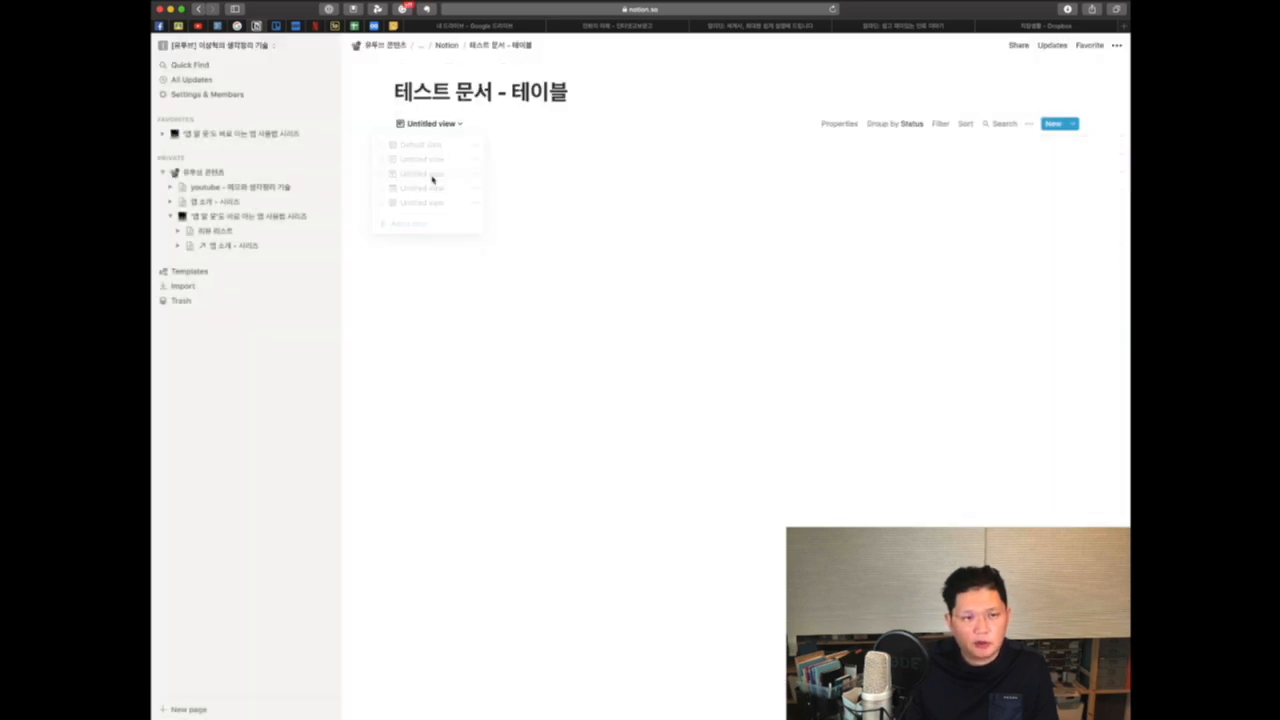
{"action": "left_click", "coordinate": [459, 124]}
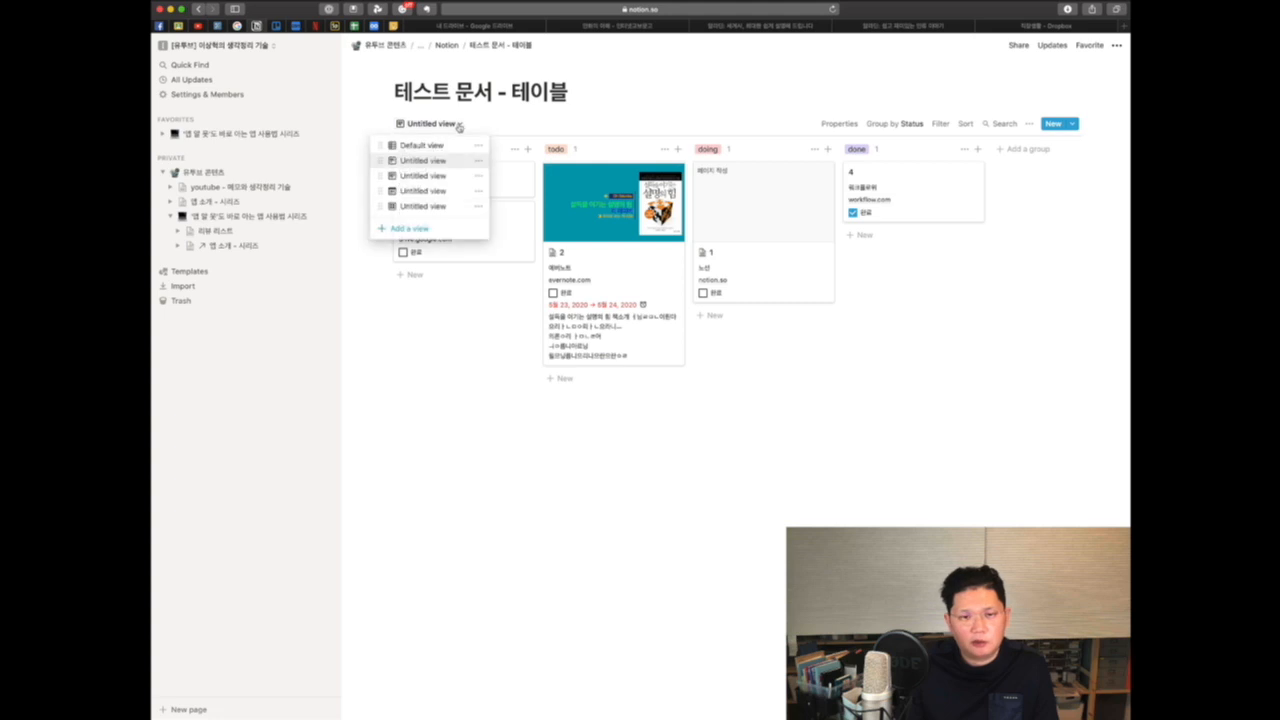
{"action": "left_click", "coordinate": [434, 190]}
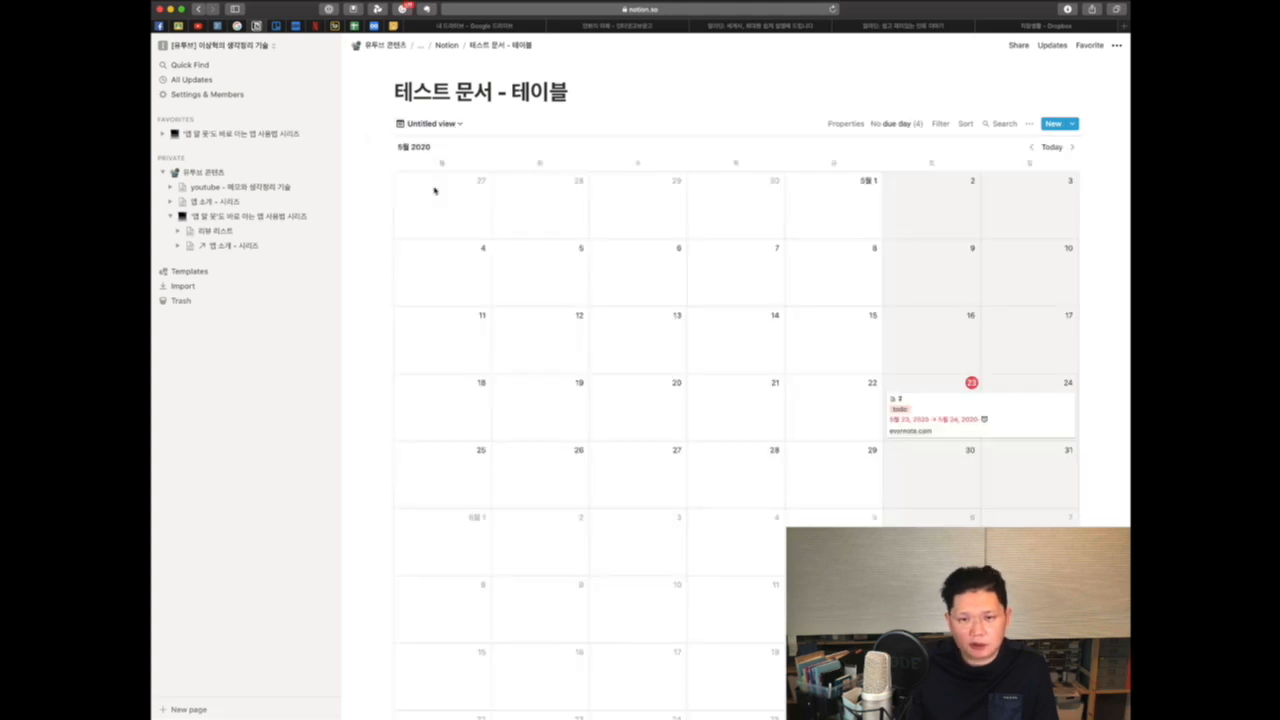
{"action": "left_click", "coordinate": [460, 124]}
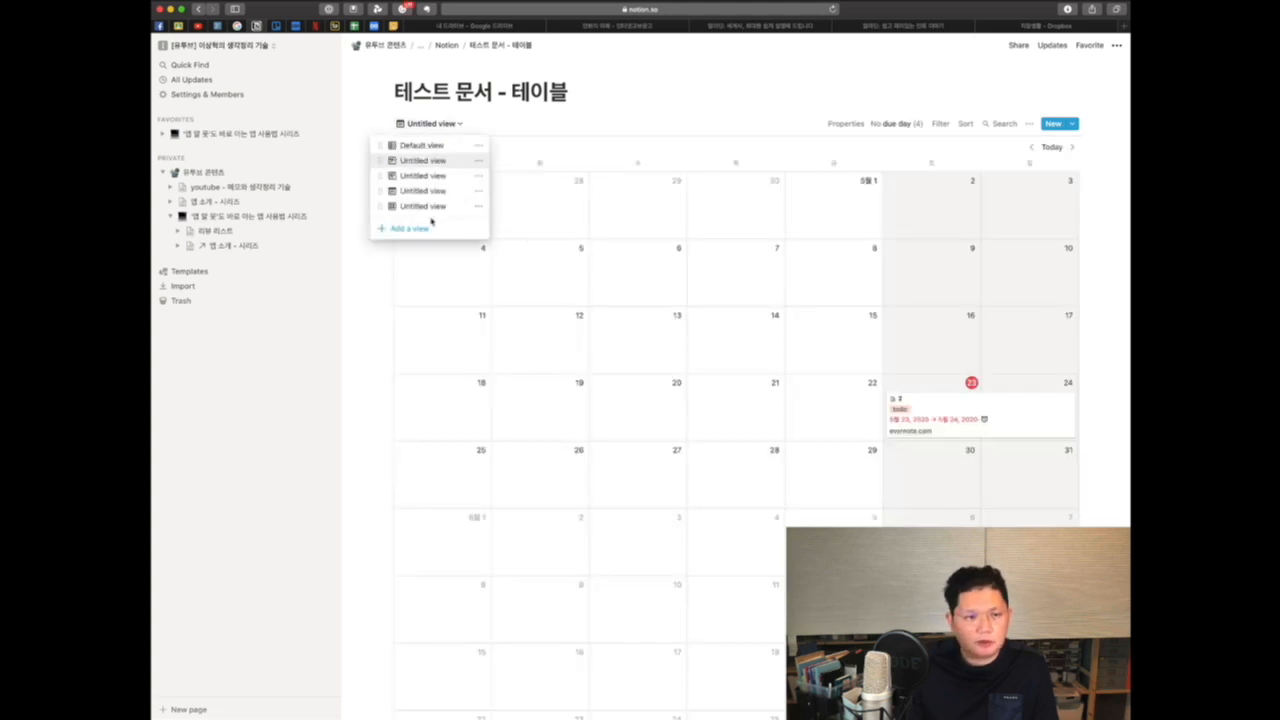
{"action": "left_click", "coordinate": [431, 208]}
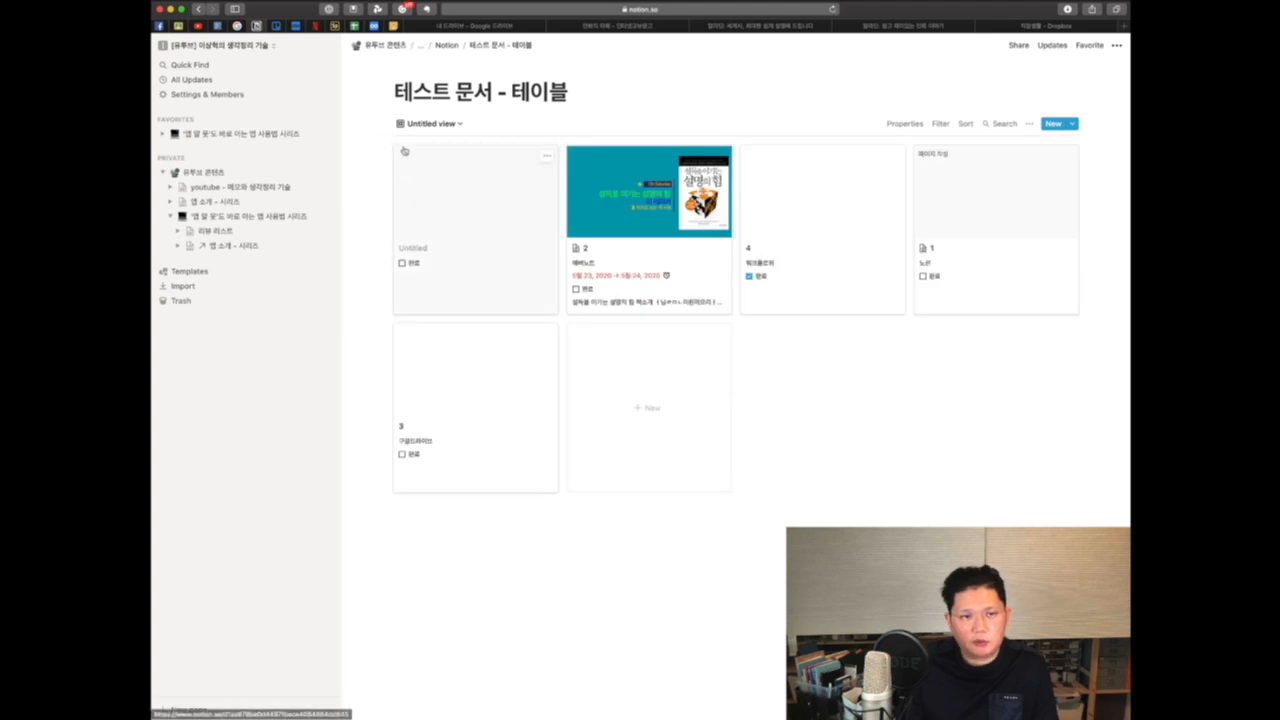
{"action": "left_click", "coordinate": [440, 124]}
{"action": "left_click", "coordinate": [430, 176]}
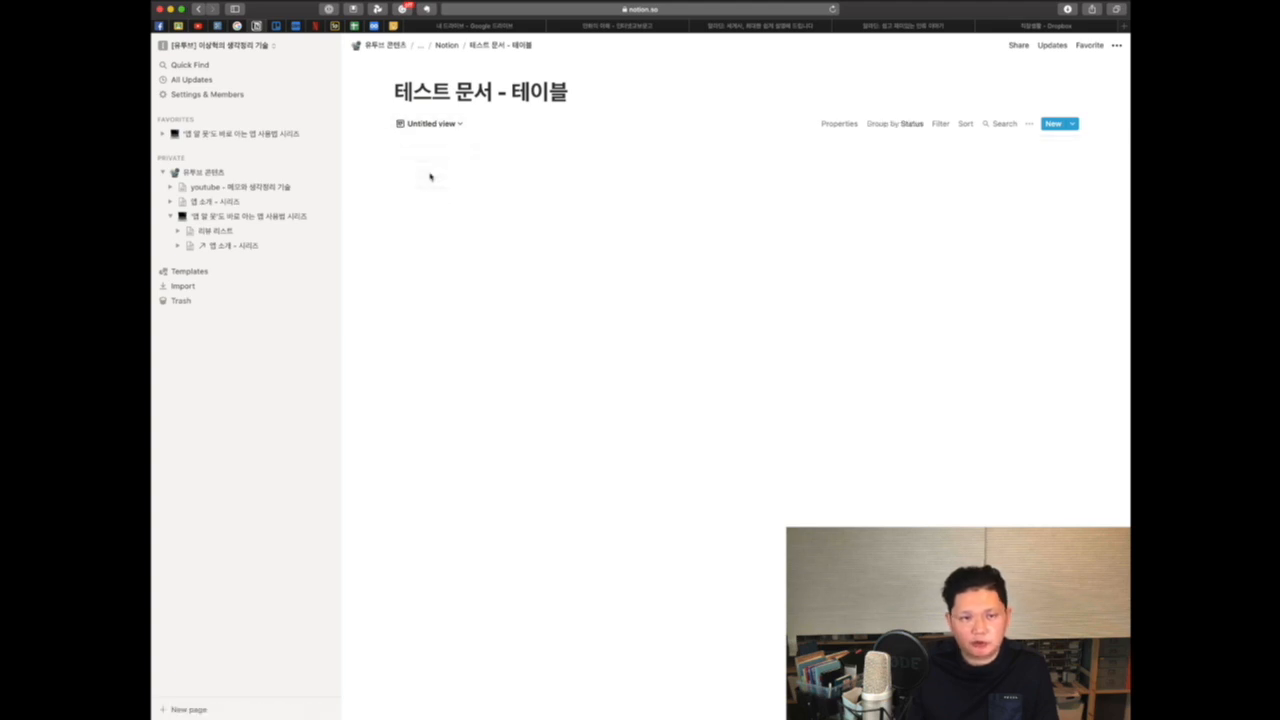
Step: Toggle the 설명 and 완료 properties off and back on in the board view's card properties
{"action": "left_click", "coordinate": [1030, 127]}
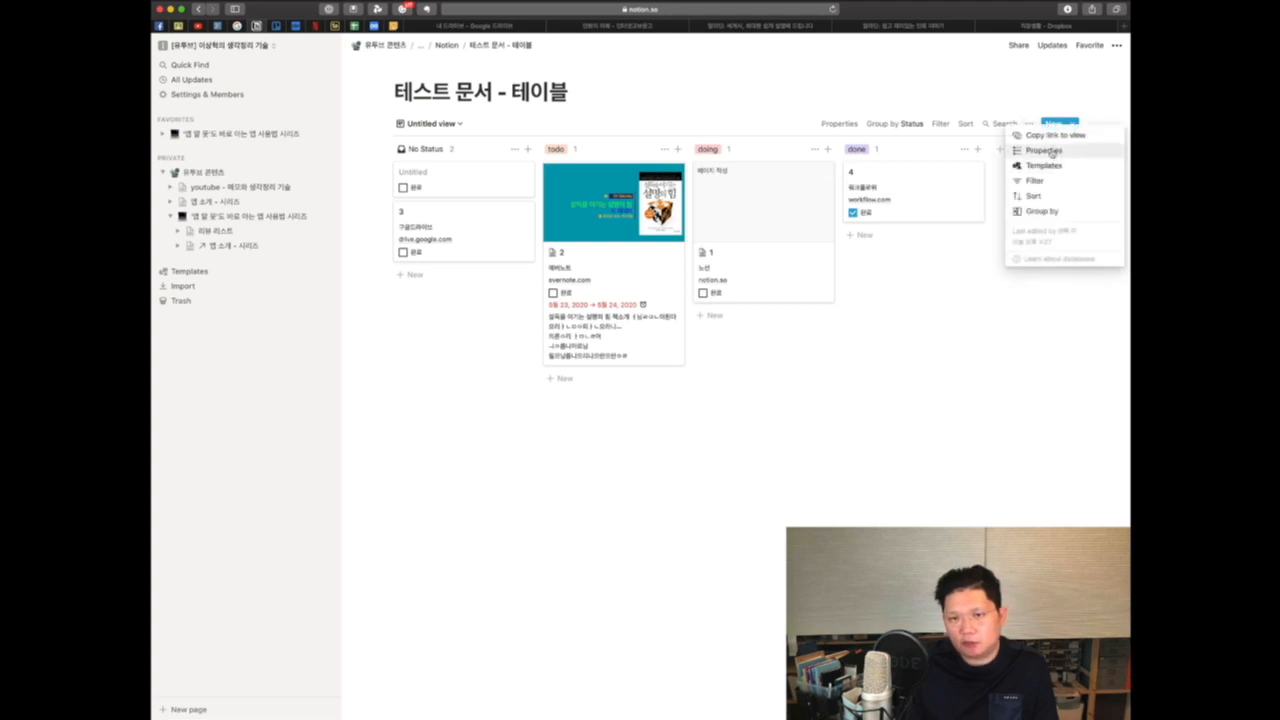
{"action": "left_click", "coordinate": [1051, 152]}
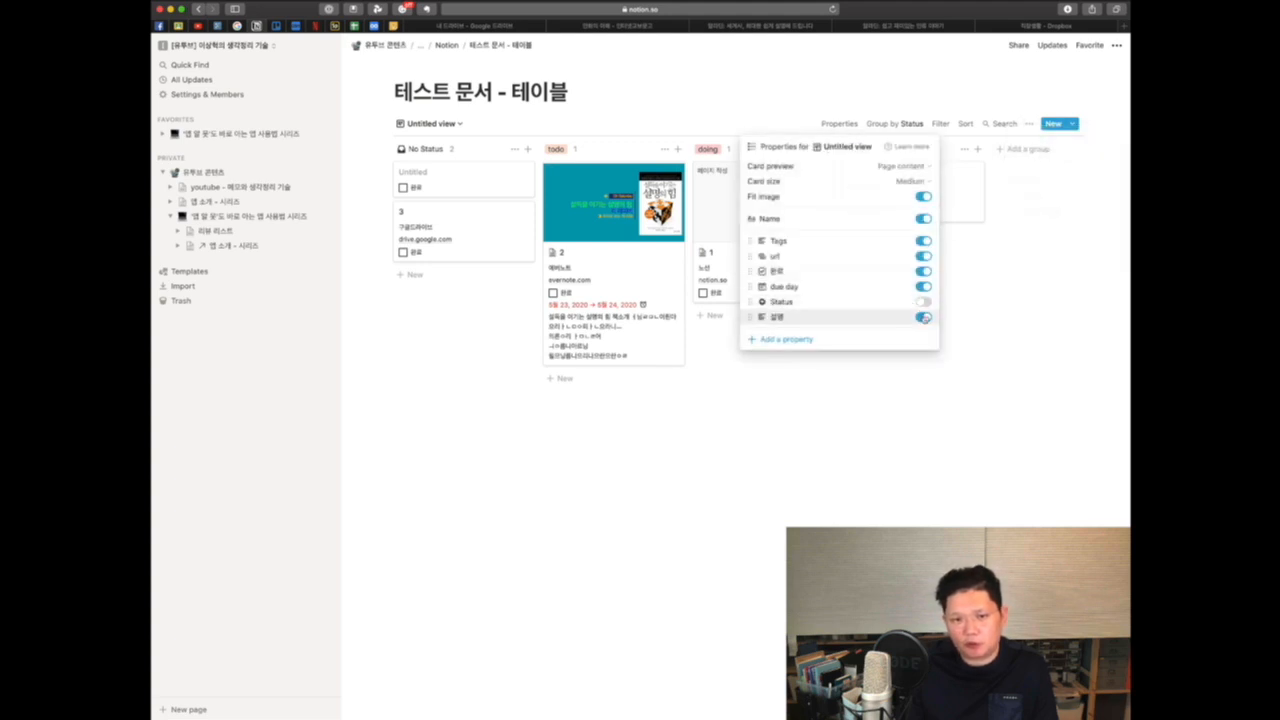
{"action": "left_click", "coordinate": [923, 317]}
{"action": "left_click", "coordinate": [923, 317]}
{"action": "left_click", "coordinate": [923, 317]}
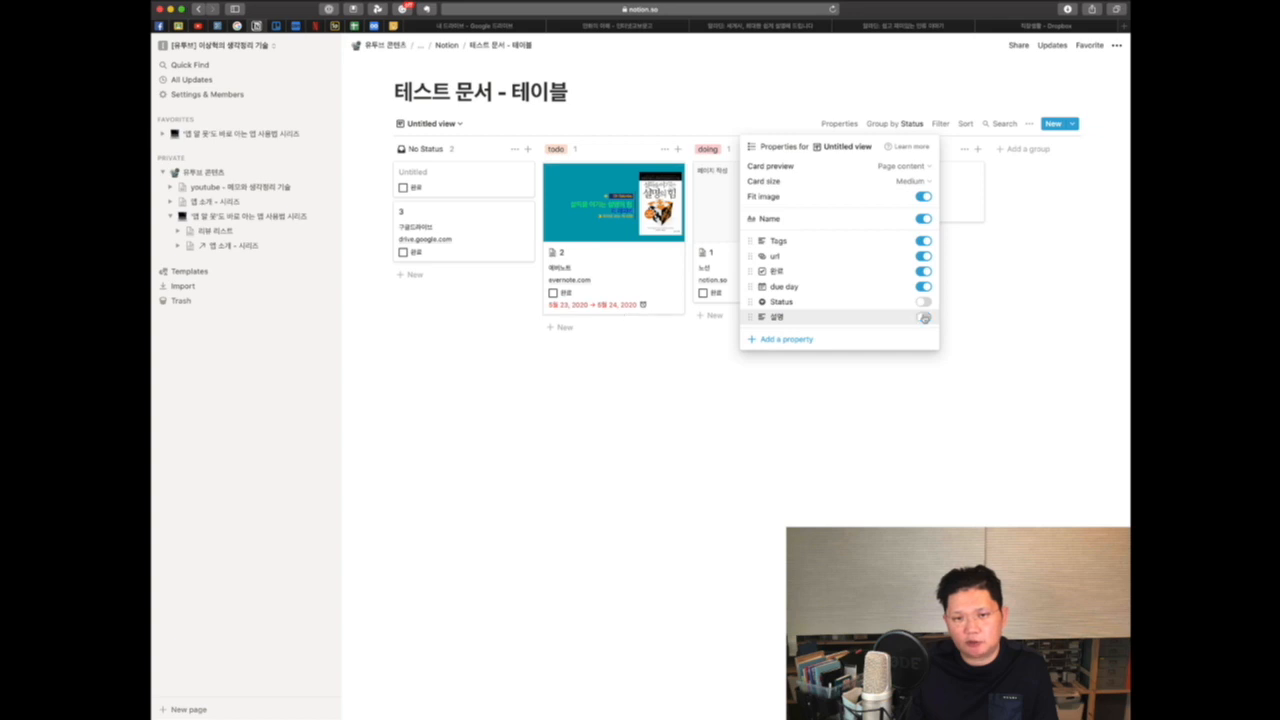
{"action": "left_click", "coordinate": [923, 317]}
{"action": "left_click", "coordinate": [923, 271]}
{"action": "left_click", "coordinate": [923, 271]}
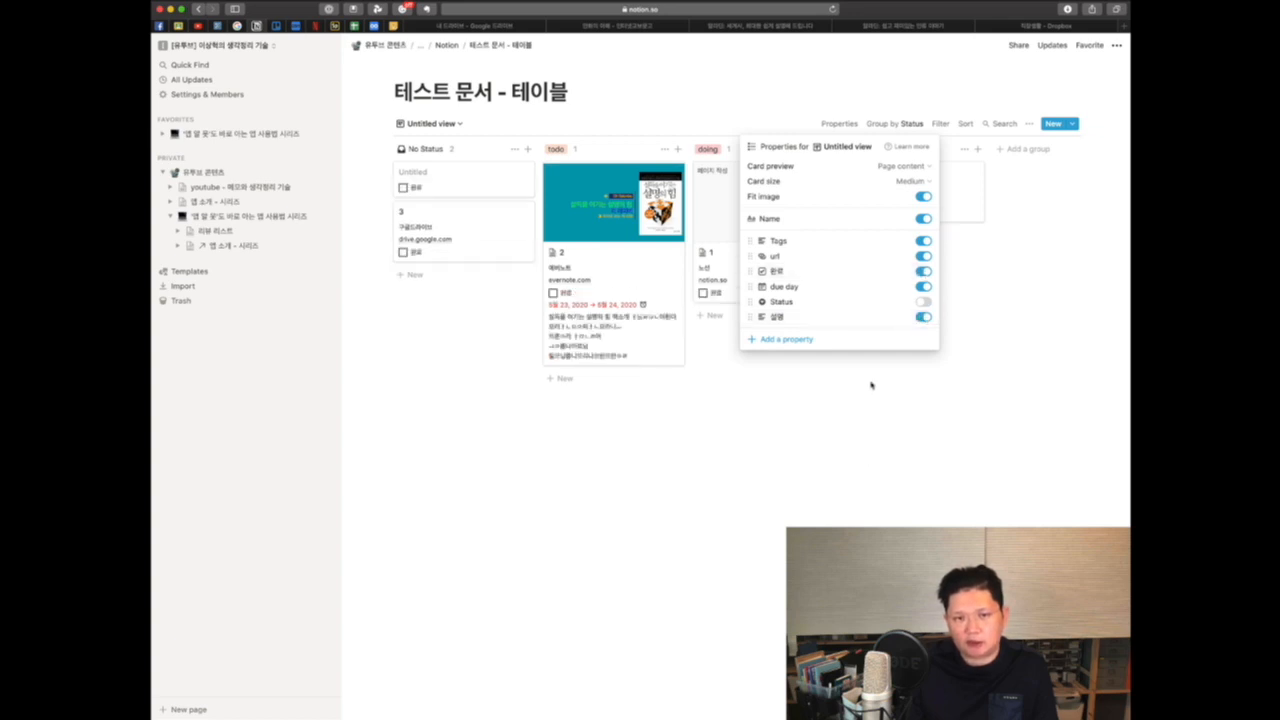
Step: Switch the board's card preview to Page cover and then back to Page content
{"action": "left_click", "coordinate": [921, 167]}
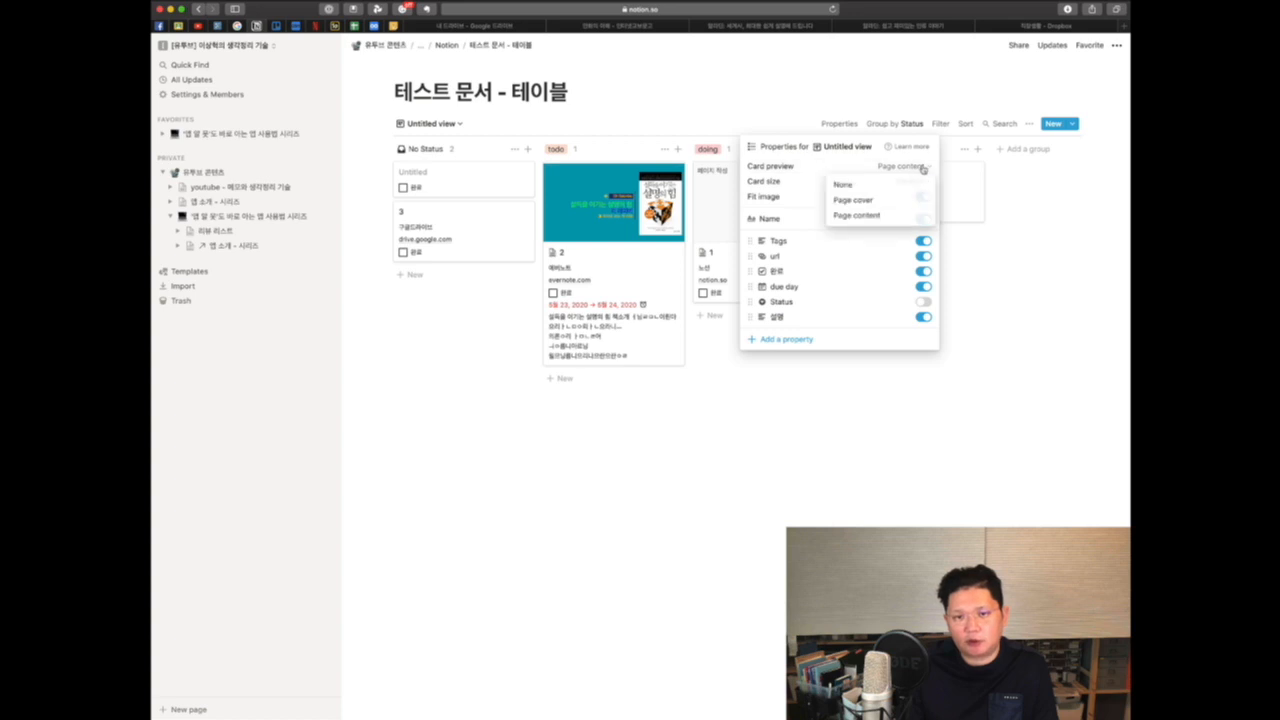
{"action": "left_click", "coordinate": [866, 201]}
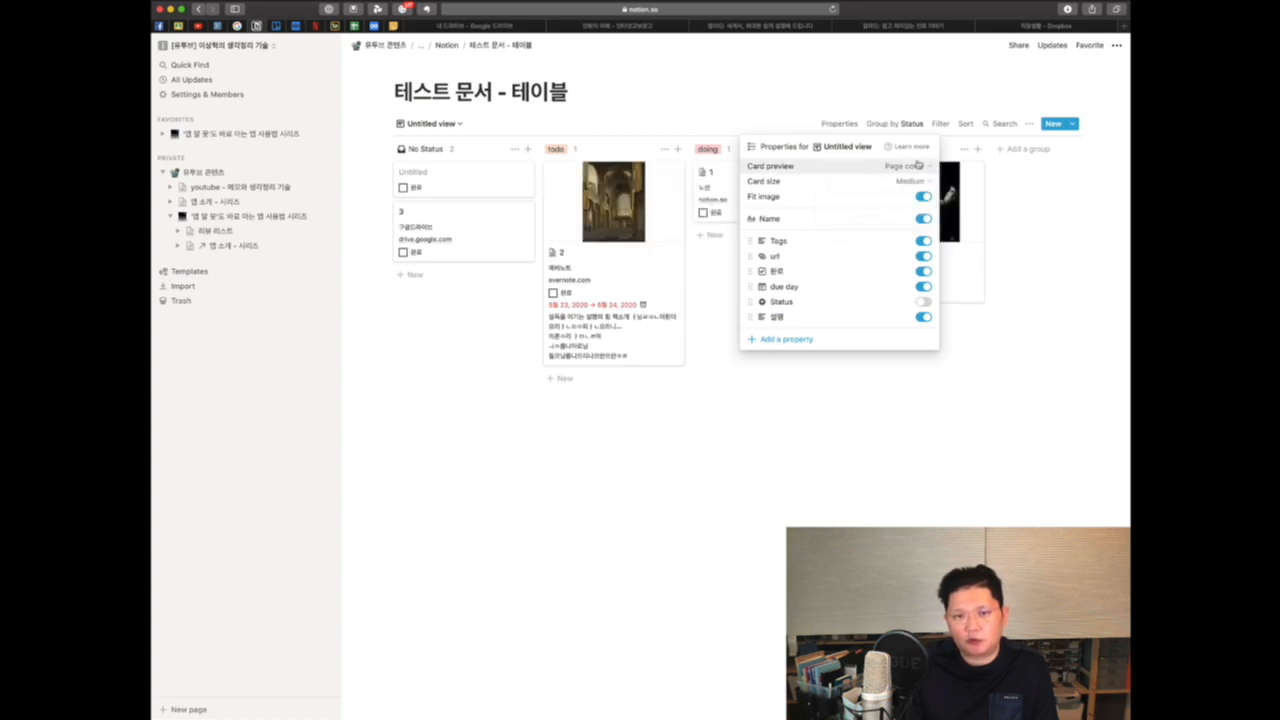
{"action": "left_click", "coordinate": [918, 165]}
{"action": "left_click", "coordinate": [878, 215]}
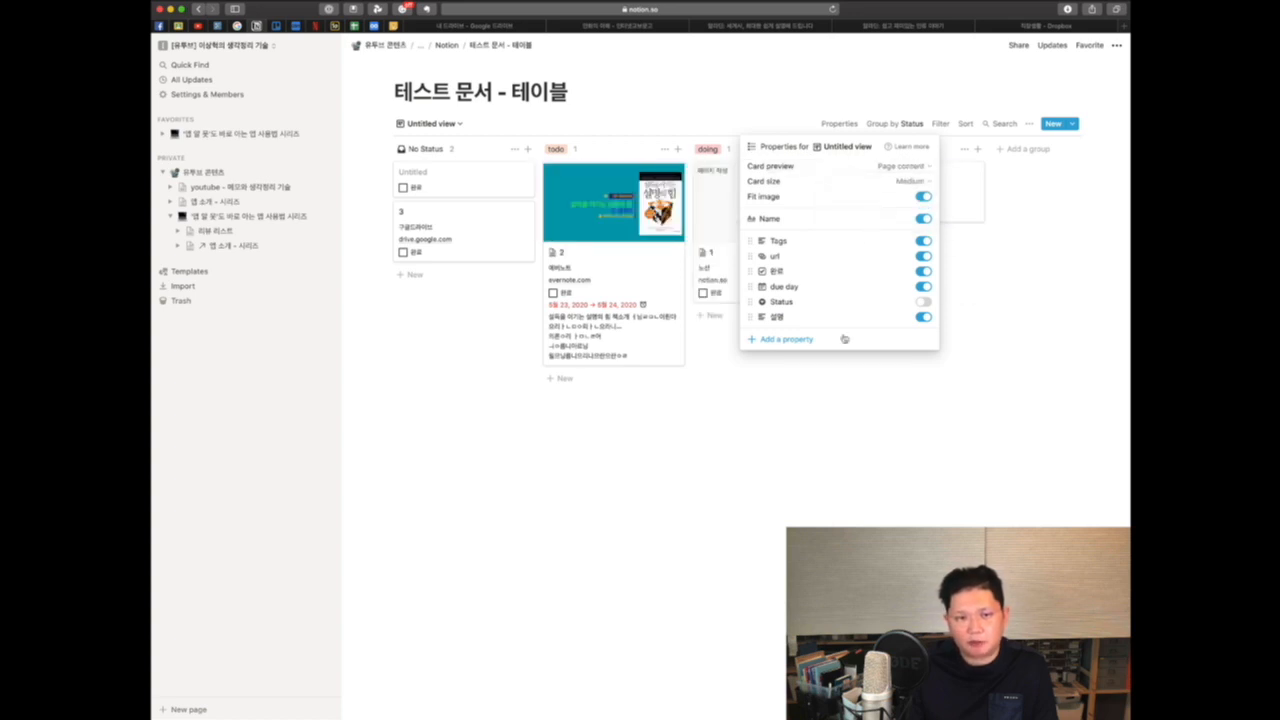
{"action": "left_click", "coordinate": [820, 436]}
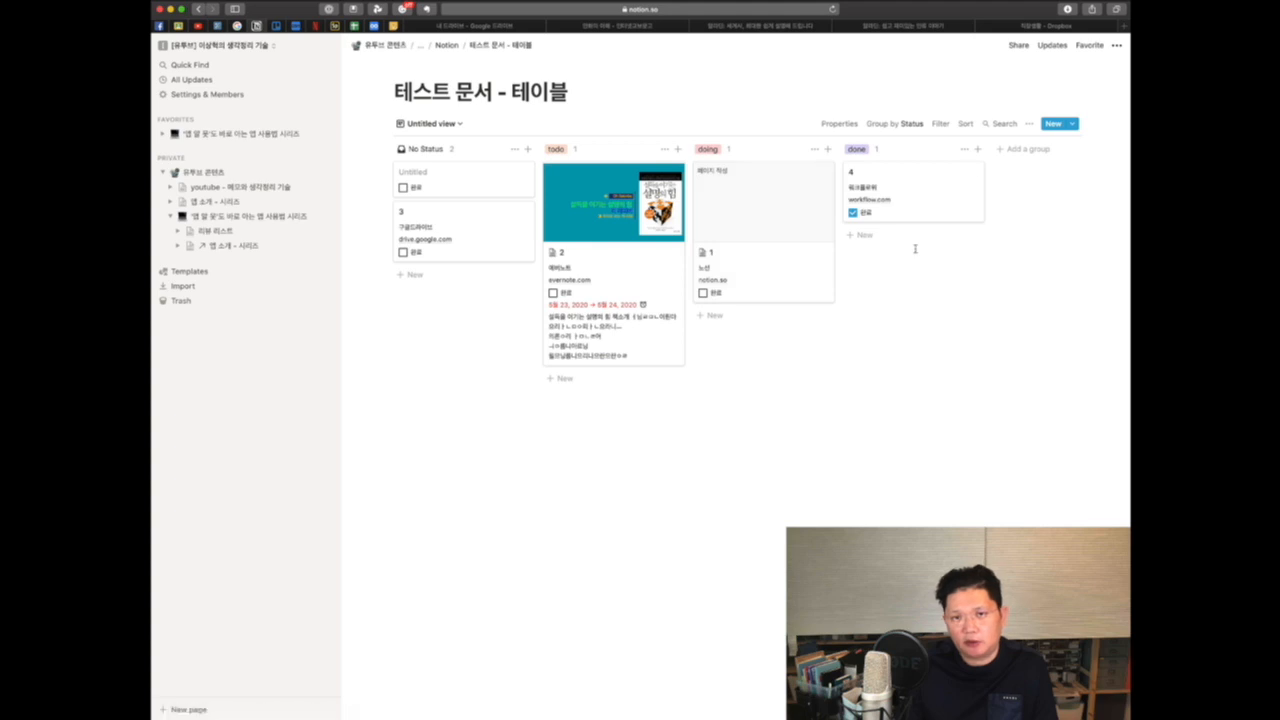
Step: Preview the list view and its Untitled entry's page, returning to the Default table view
{"action": "left_click", "coordinate": [430, 123]}
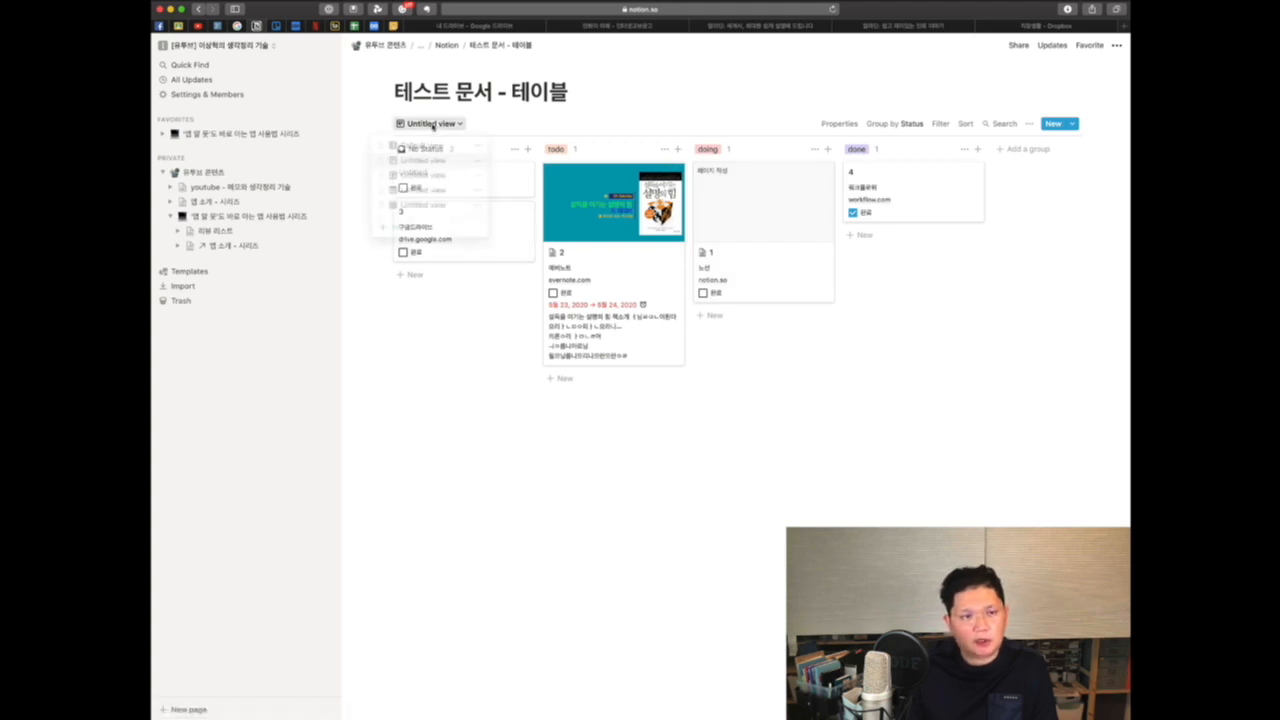
{"action": "left_click", "coordinate": [420, 145]}
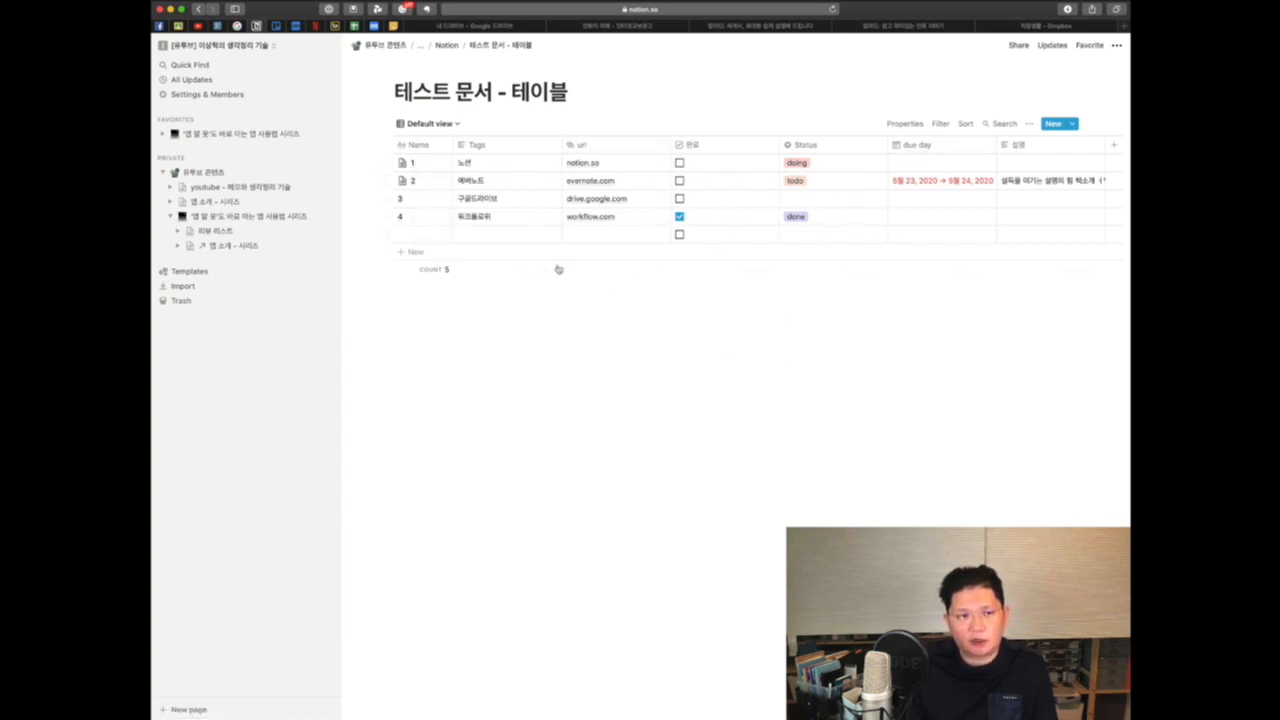
{"action": "left_click", "coordinate": [456, 126]}
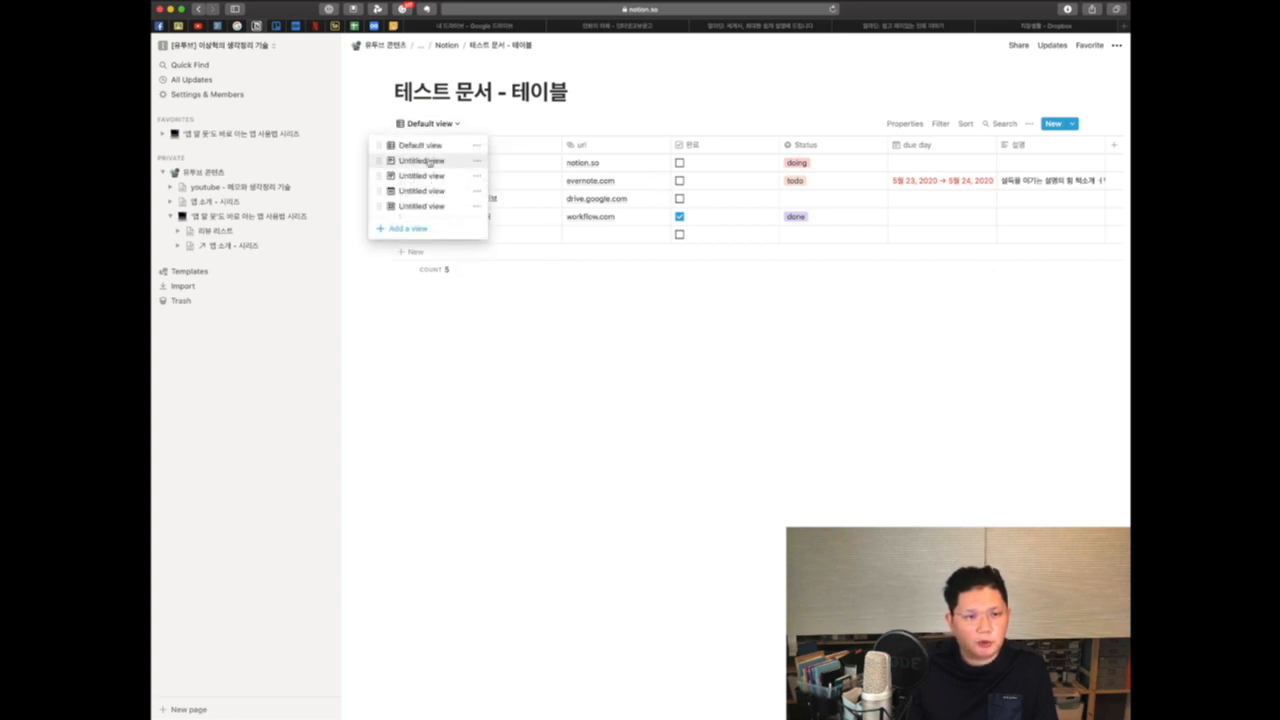
{"action": "left_click", "coordinate": [429, 162]}
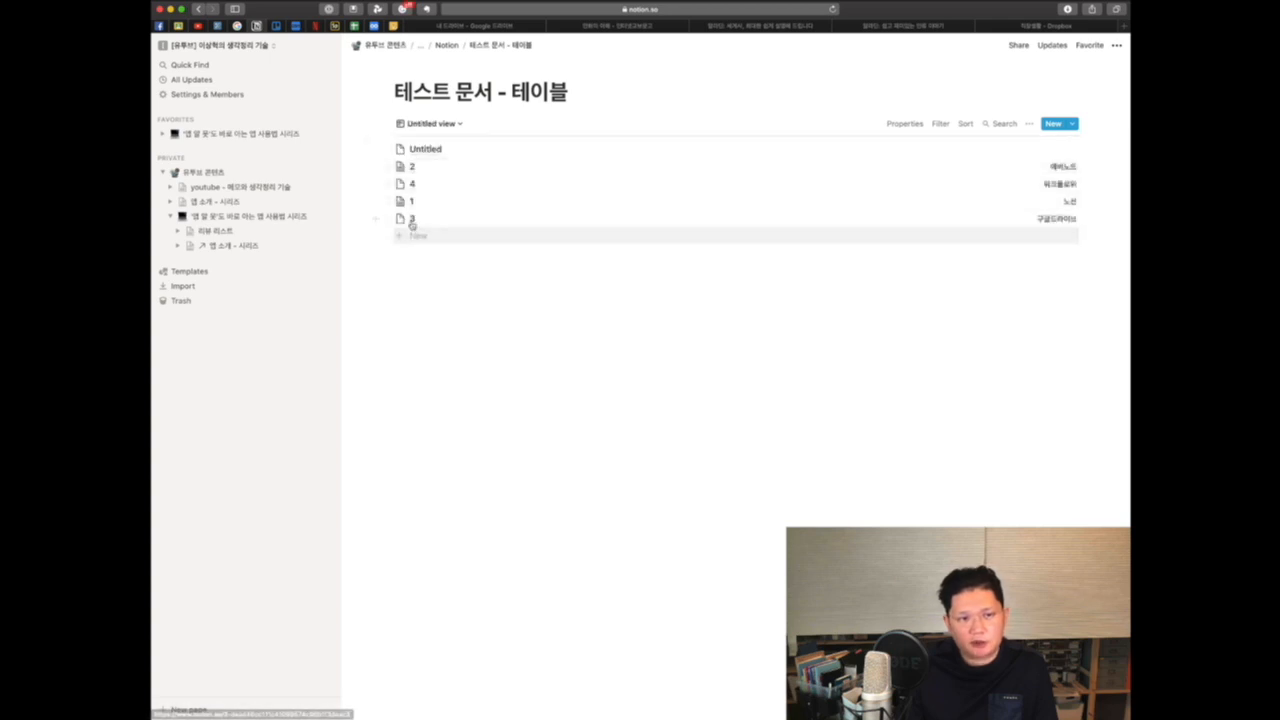
{"action": "left_click", "coordinate": [422, 150]}
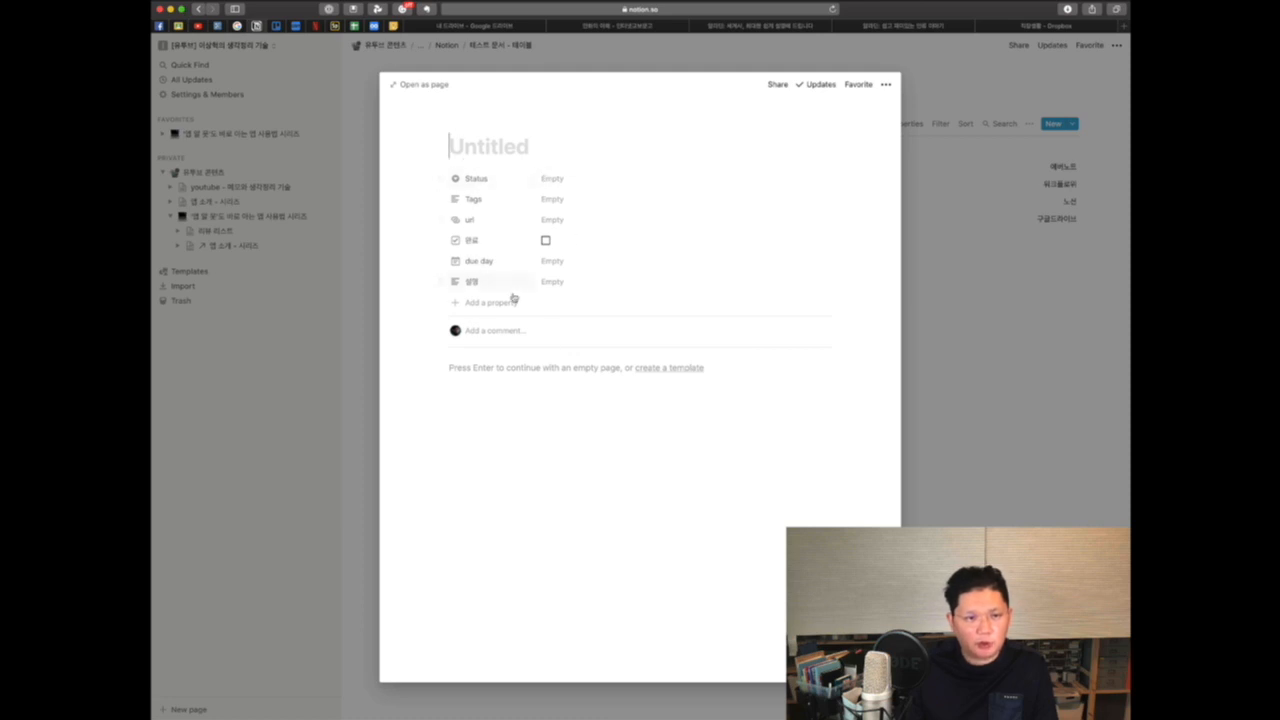
{"action": "left_click", "coordinate": [385, 321]}
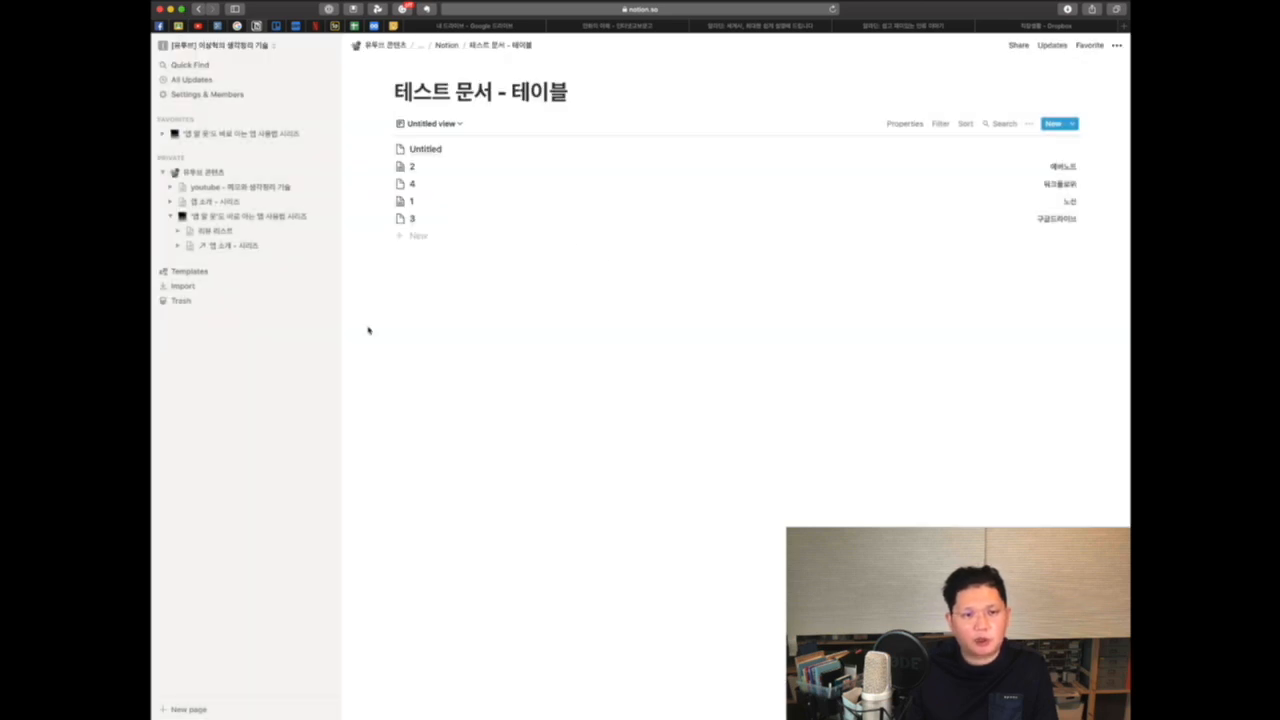
{"action": "left_click", "coordinate": [430, 123]}
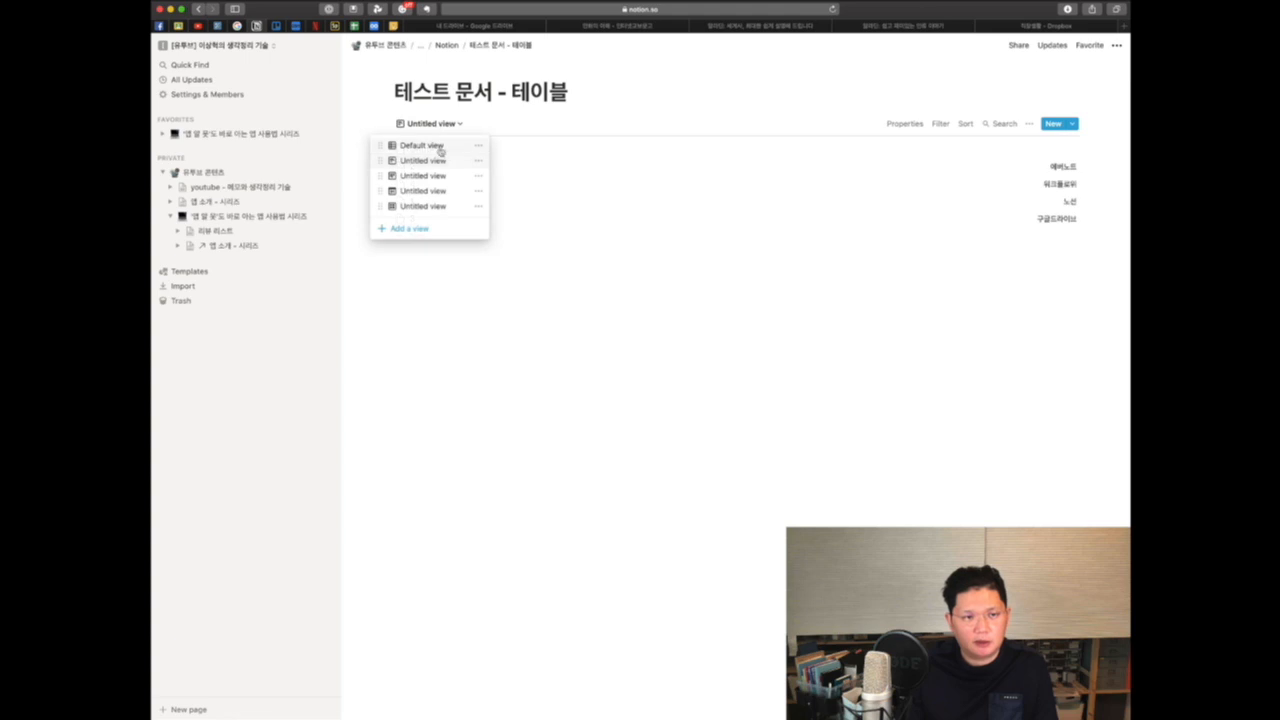
{"action": "left_click", "coordinate": [439, 149]}
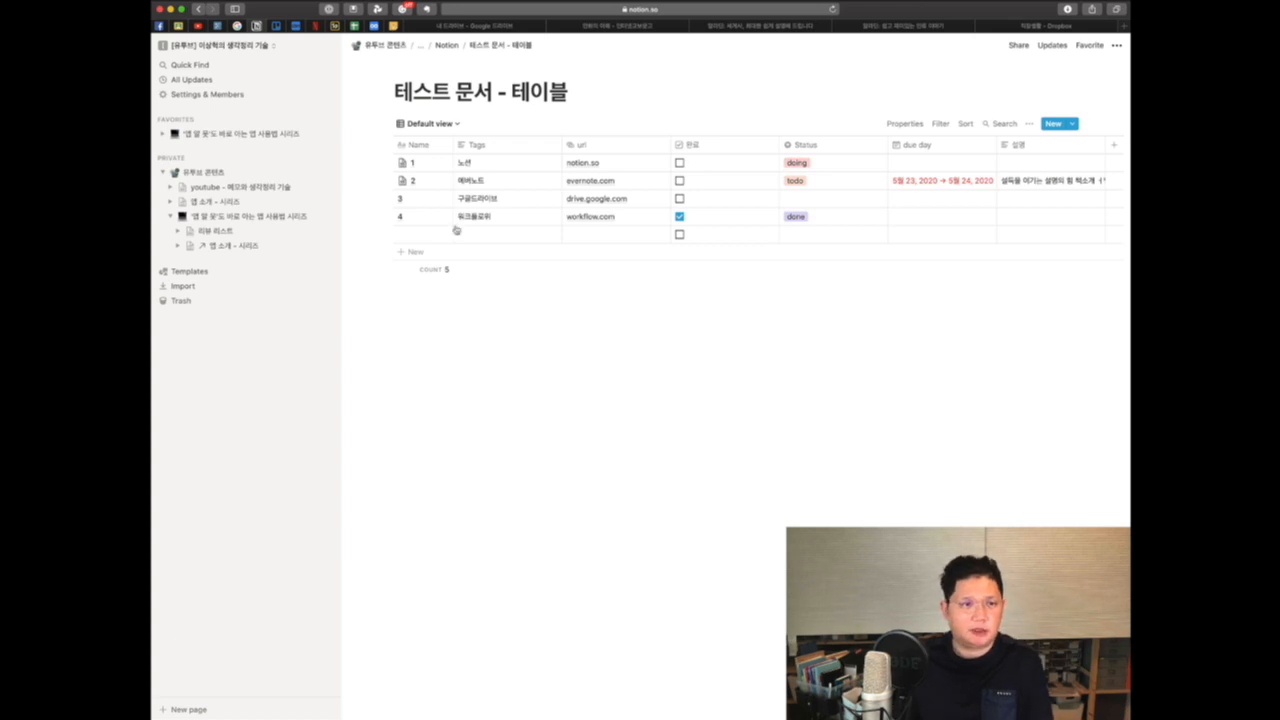
Step: Go to the parent Notion lesson page, scroll through it, open the test table page and go back
{"action": "left_click", "coordinate": [447, 45]}
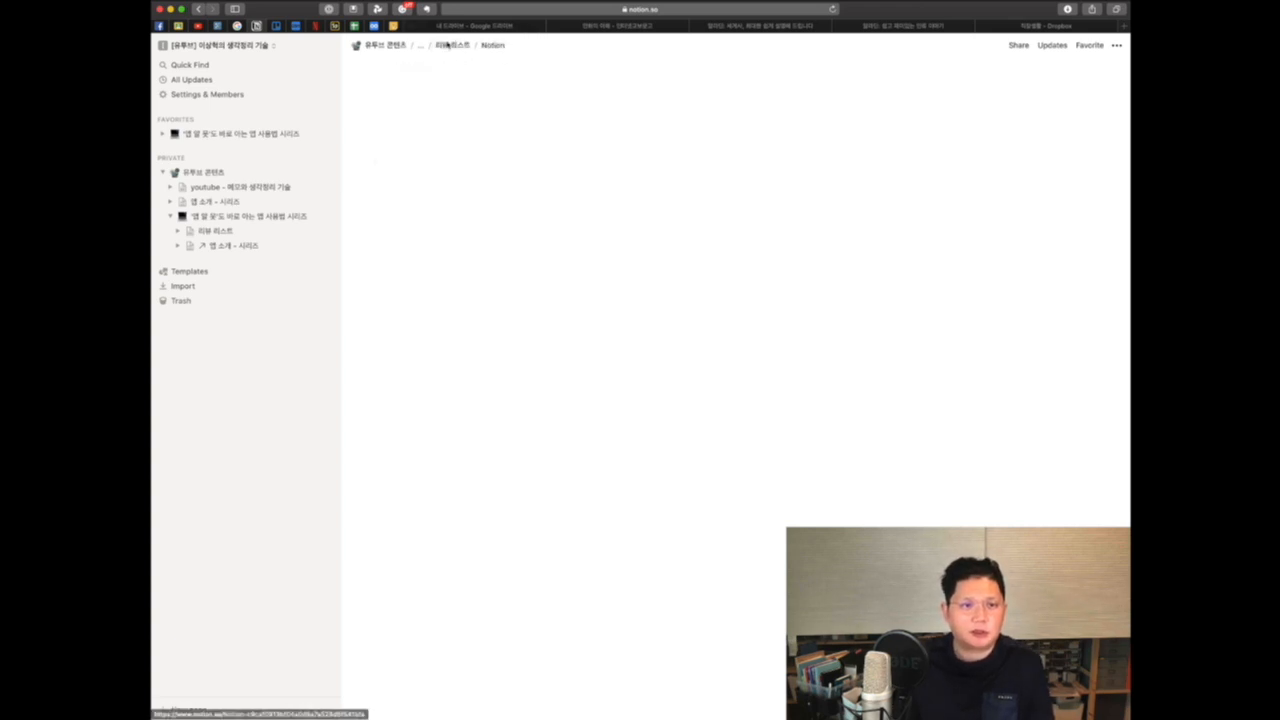
{"action": "scroll", "coordinate": [665, 400], "scroll_direction": "down", "scroll_amount": 5}
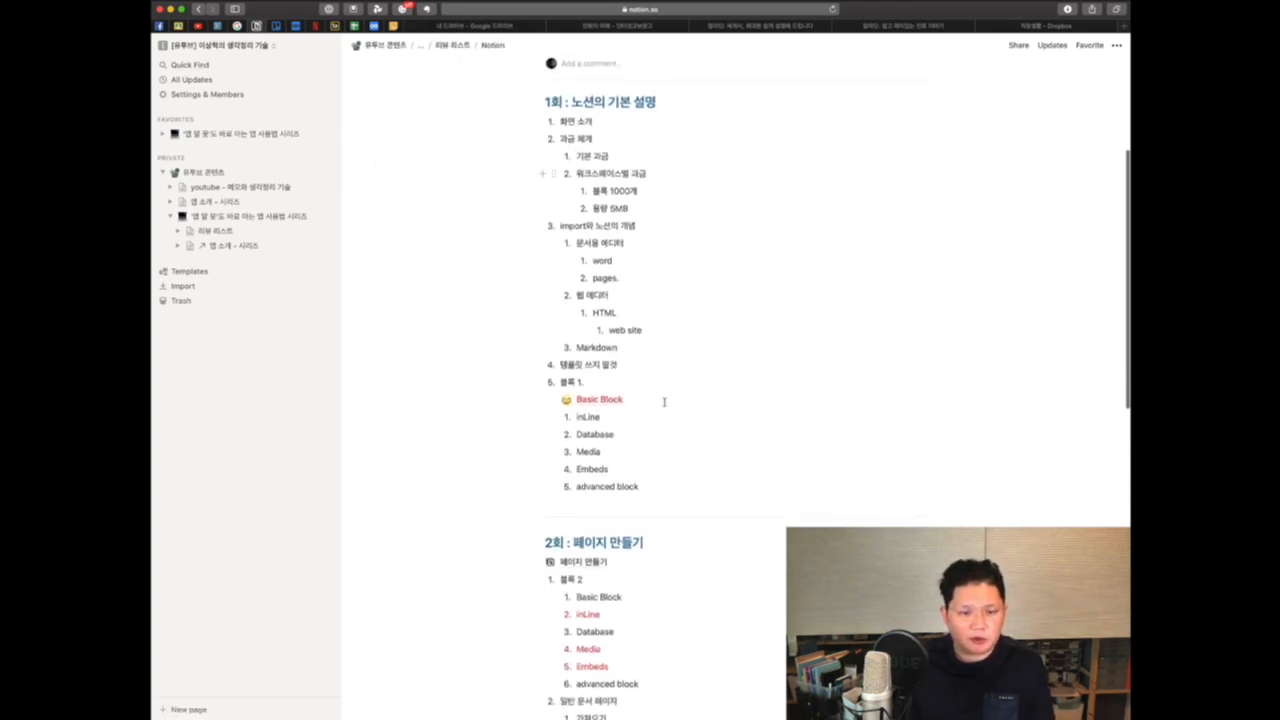
{"action": "scroll", "coordinate": [664, 402], "scroll_direction": "down", "scroll_amount": 5}
{"action": "scroll", "coordinate": [664, 402], "scroll_direction": "up", "scroll_amount": 1}
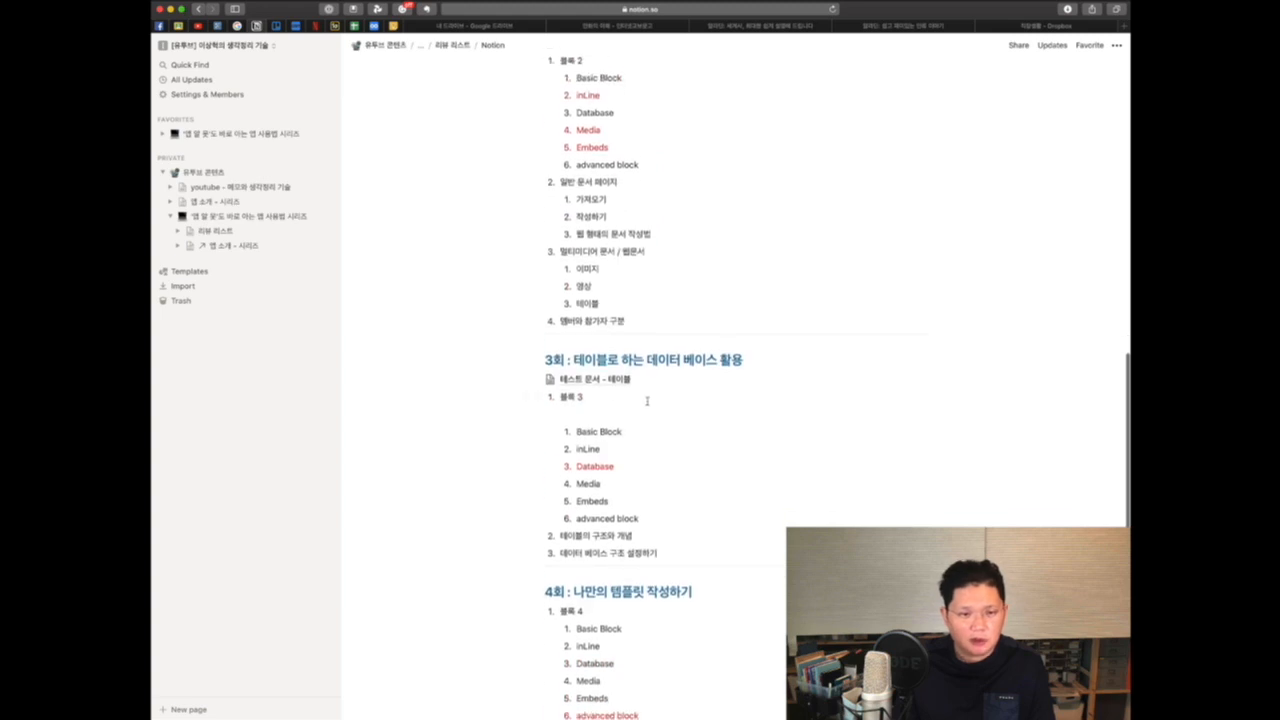
{"action": "left_click", "coordinate": [645, 385]}
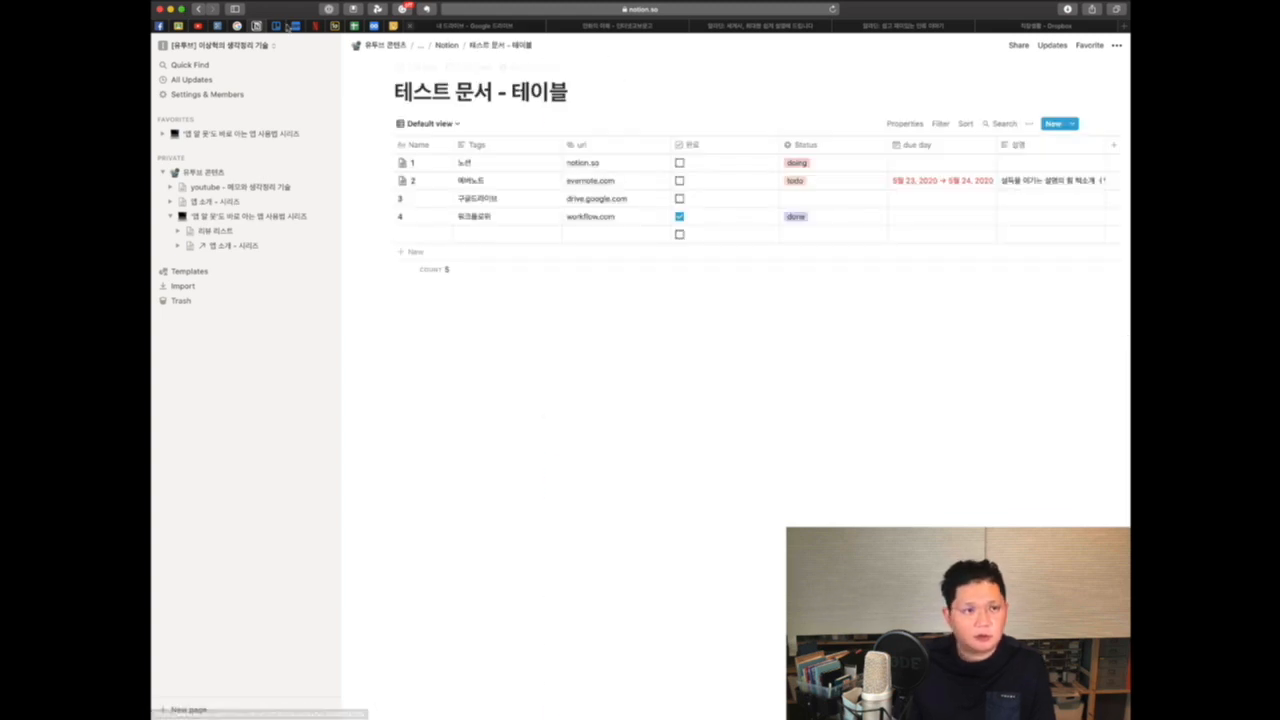
{"action": "left_click", "coordinate": [200, 10]}
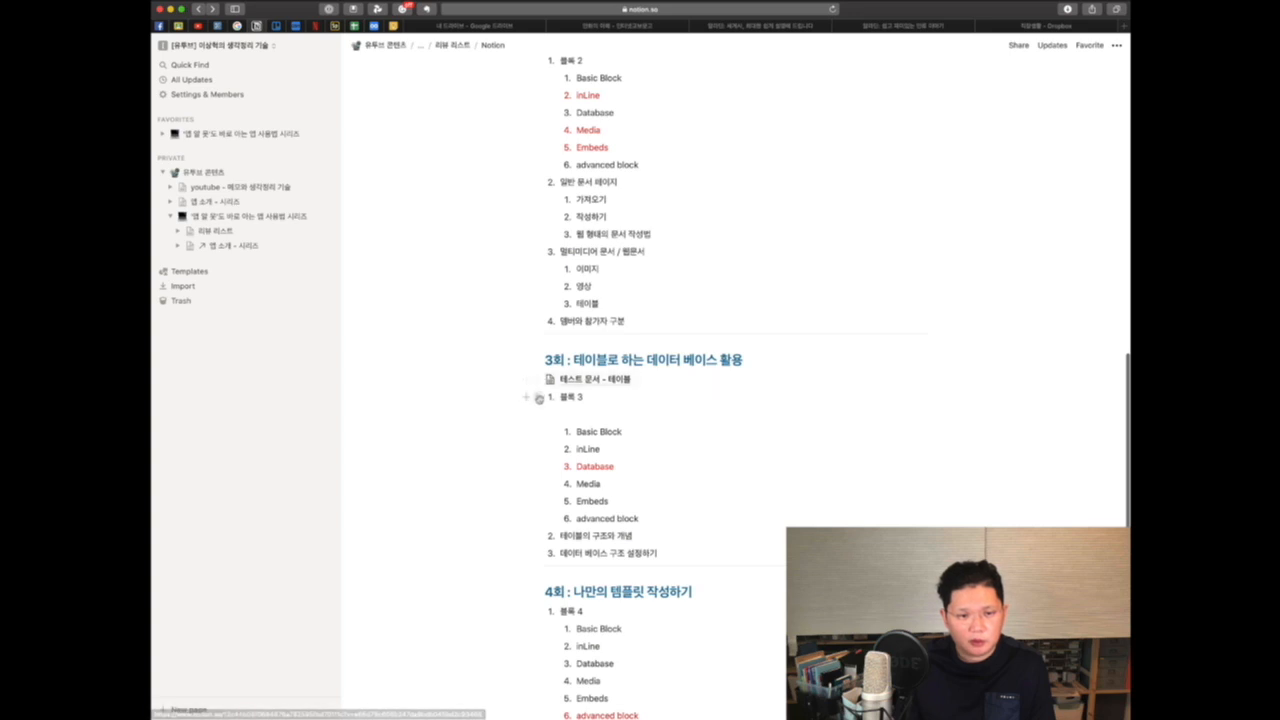
Step: Insert an inline table database below the Database list in the 3회 section of the lesson page
{"action": "left_click", "coordinate": [527, 399]}
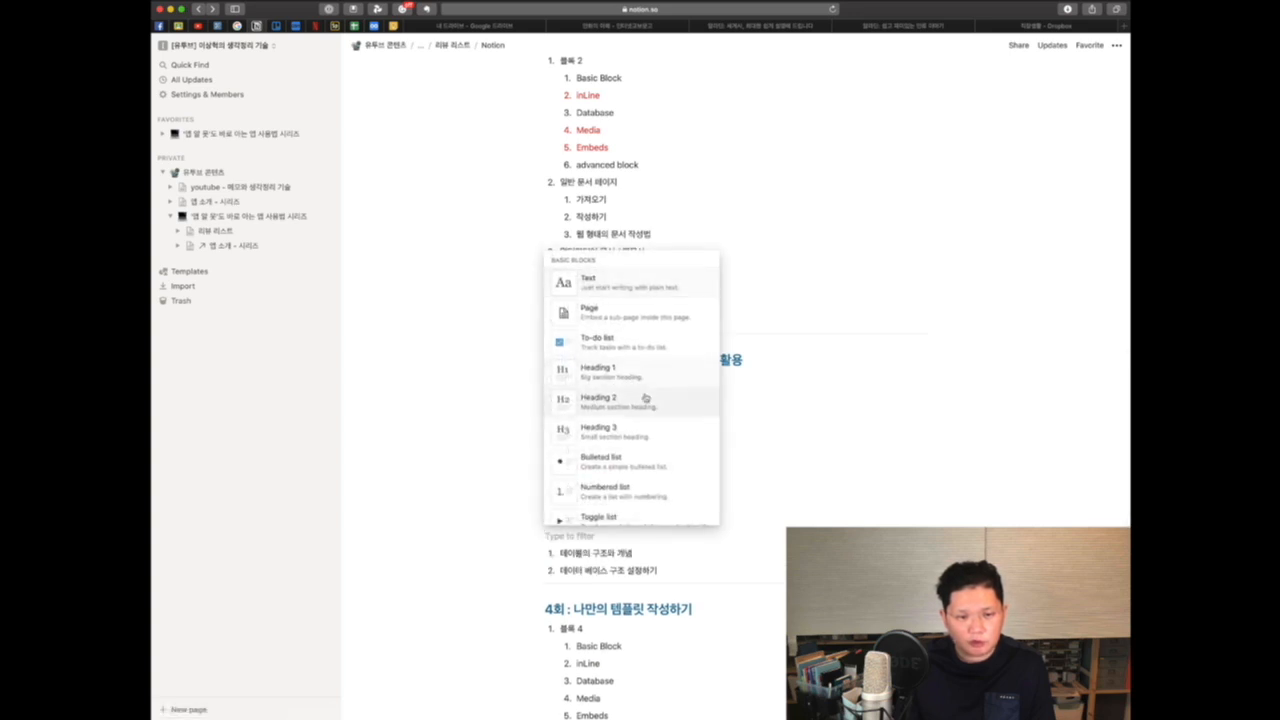
{"action": "scroll", "coordinate": [645, 400], "scroll_direction": "down", "scroll_amount": 3}
{"action": "scroll", "coordinate": [647, 395], "scroll_direction": "down", "scroll_amount": 5}
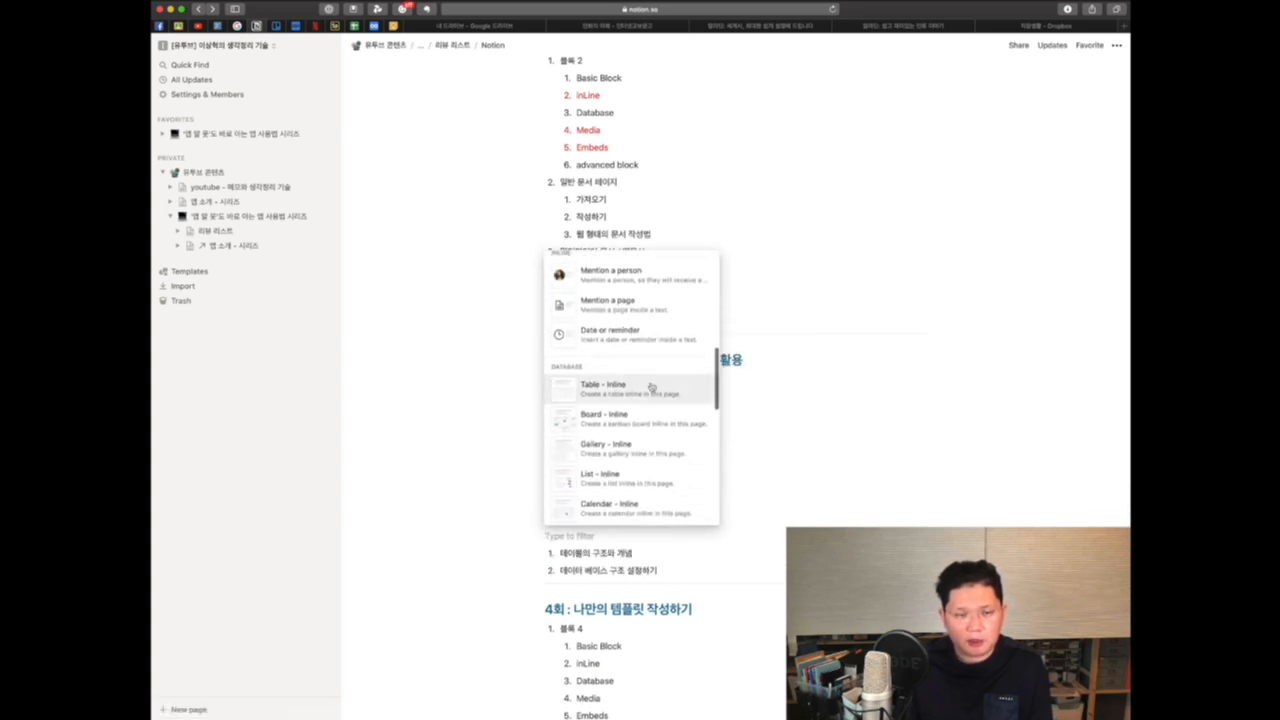
{"action": "scroll", "coordinate": [651, 385], "scroll_direction": "down", "scroll_amount": 1}
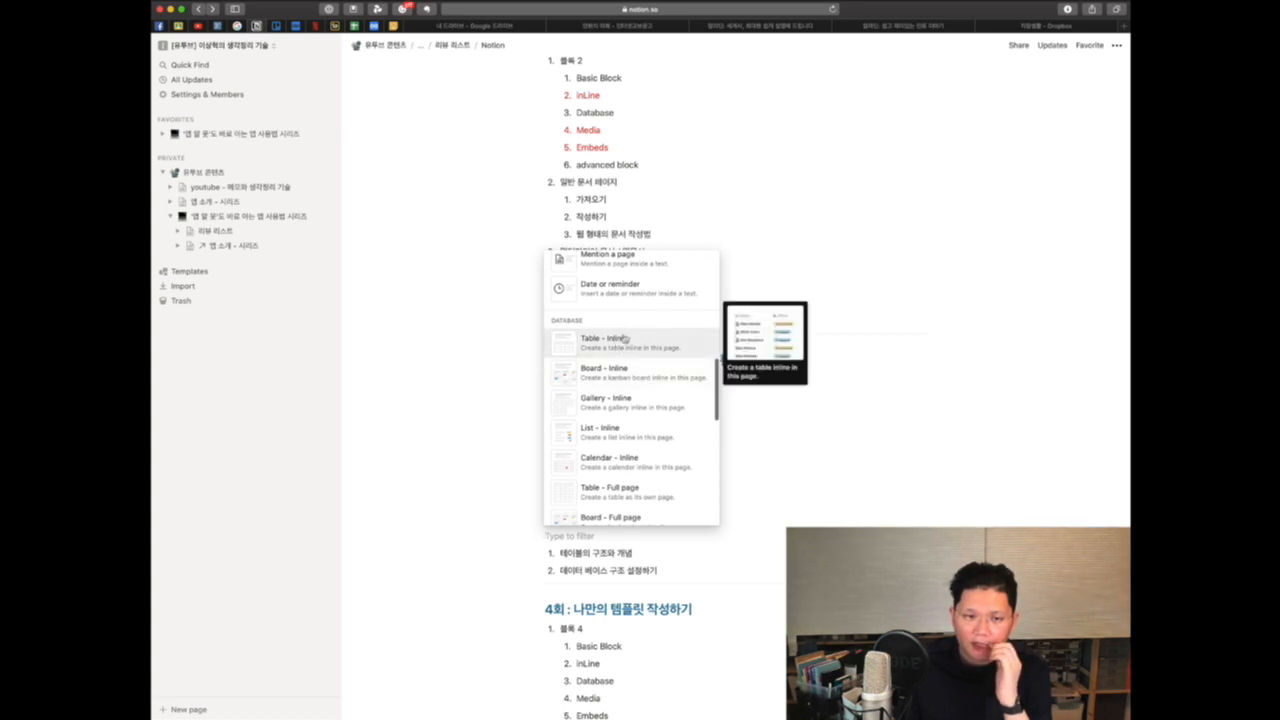
{"action": "scroll", "coordinate": [620, 345], "scroll_direction": "down", "scroll_amount": 8}
{"action": "scroll", "coordinate": [624, 340], "scroll_direction": "up", "scroll_amount": 1}
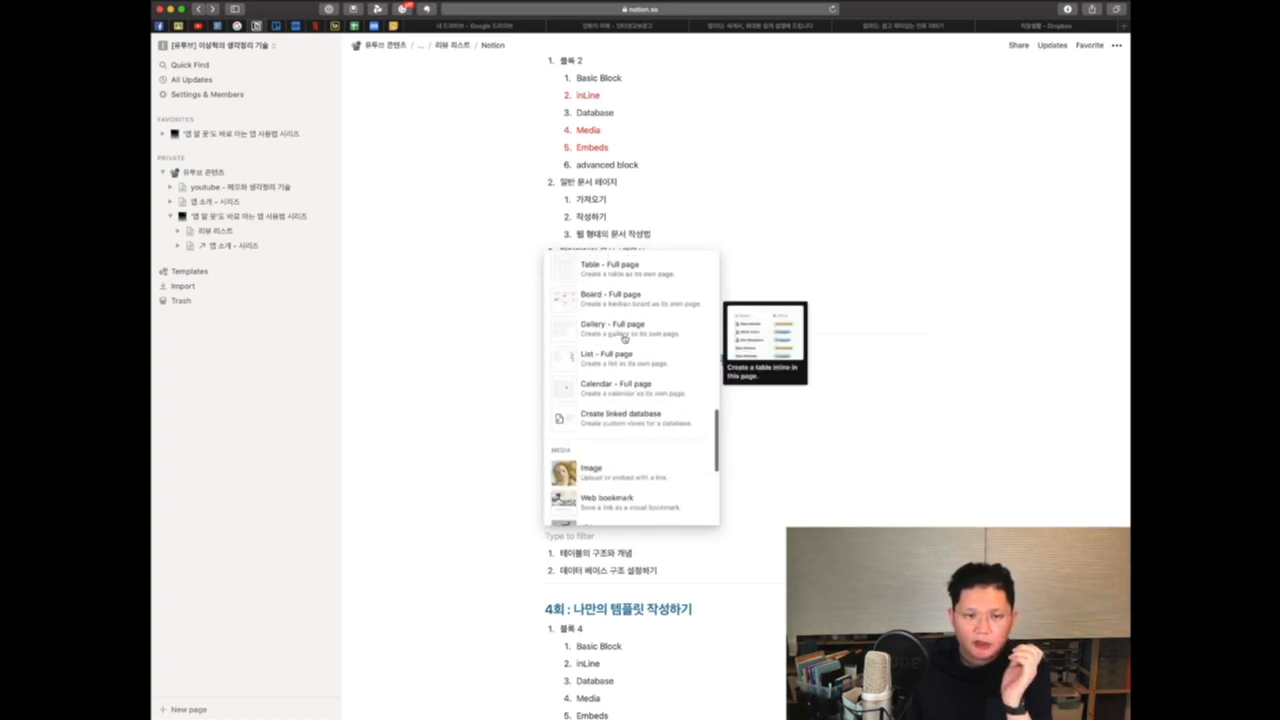
{"action": "scroll", "coordinate": [641, 300], "scroll_direction": "up", "scroll_amount": 5}
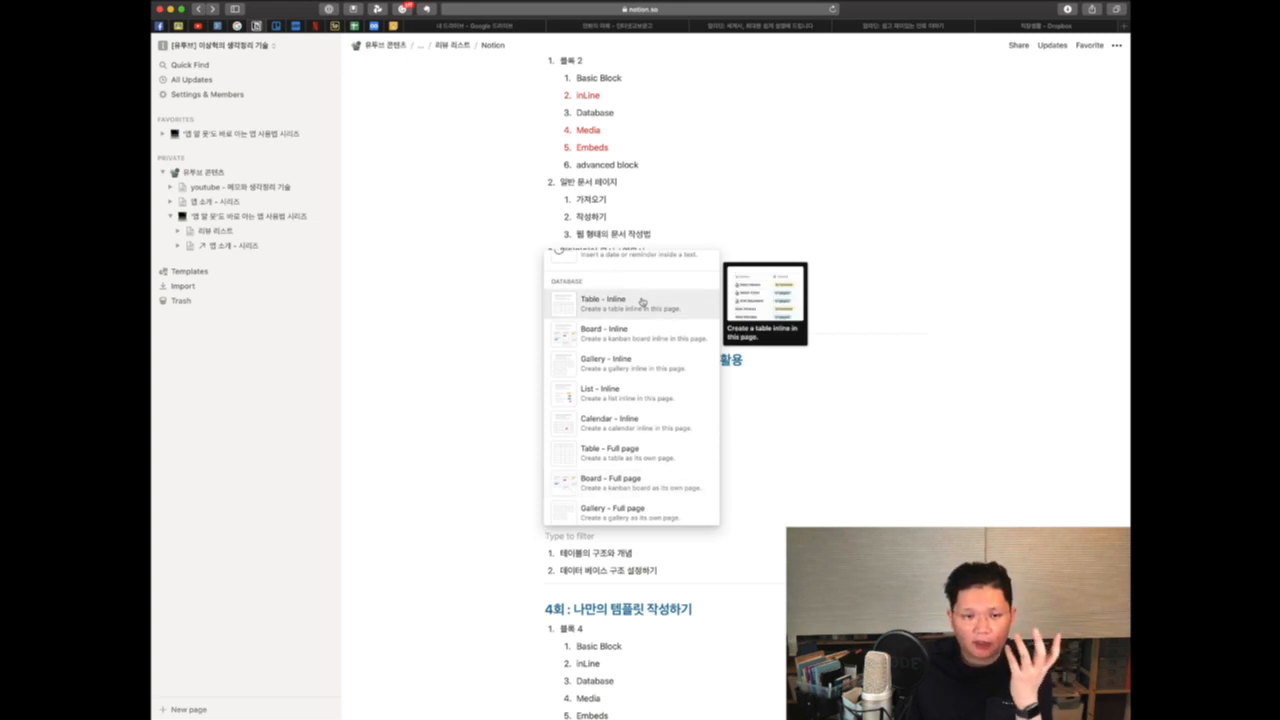
{"action": "scroll", "coordinate": [641, 300], "scroll_direction": "down", "scroll_amount": 2}
{"action": "scroll", "coordinate": [640, 298], "scroll_direction": "up", "scroll_amount": 2}
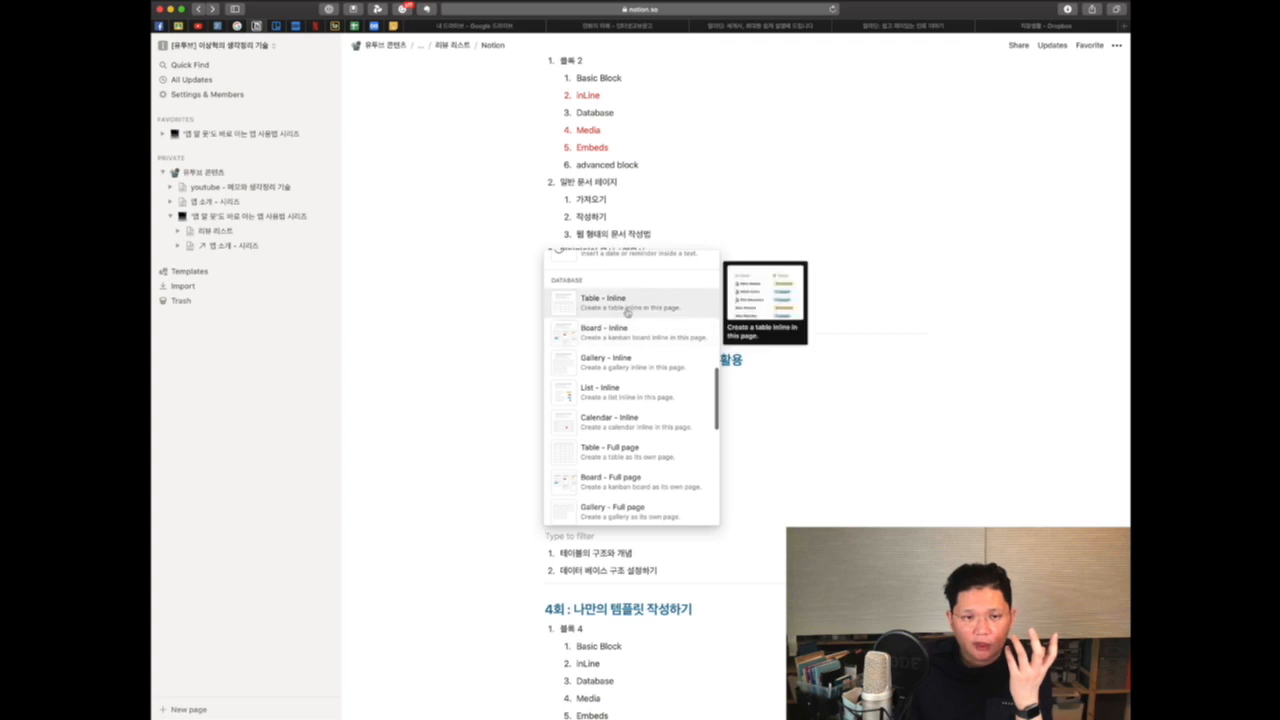
{"action": "left_click", "coordinate": [630, 305]}
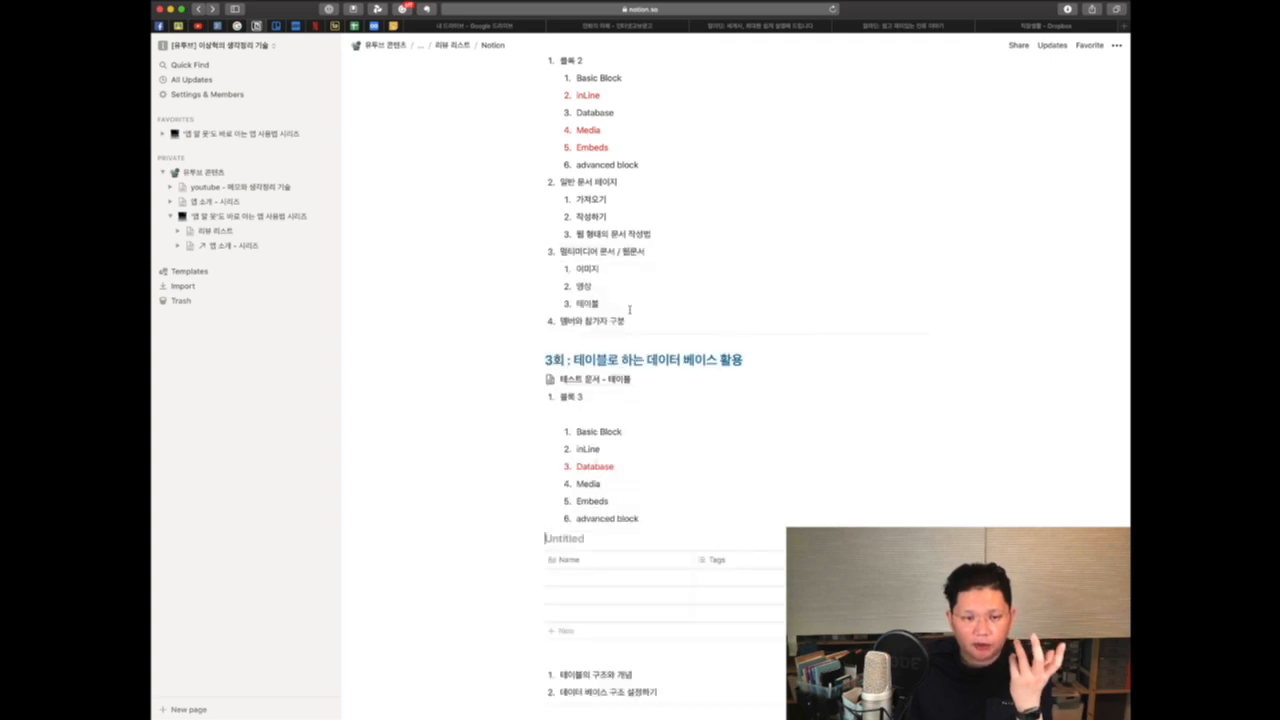
Step: Add a full-page table database below the inline table, then return to the lesson page
{"action": "scroll", "coordinate": [690, 467], "scroll_direction": "down", "scroll_amount": 5}
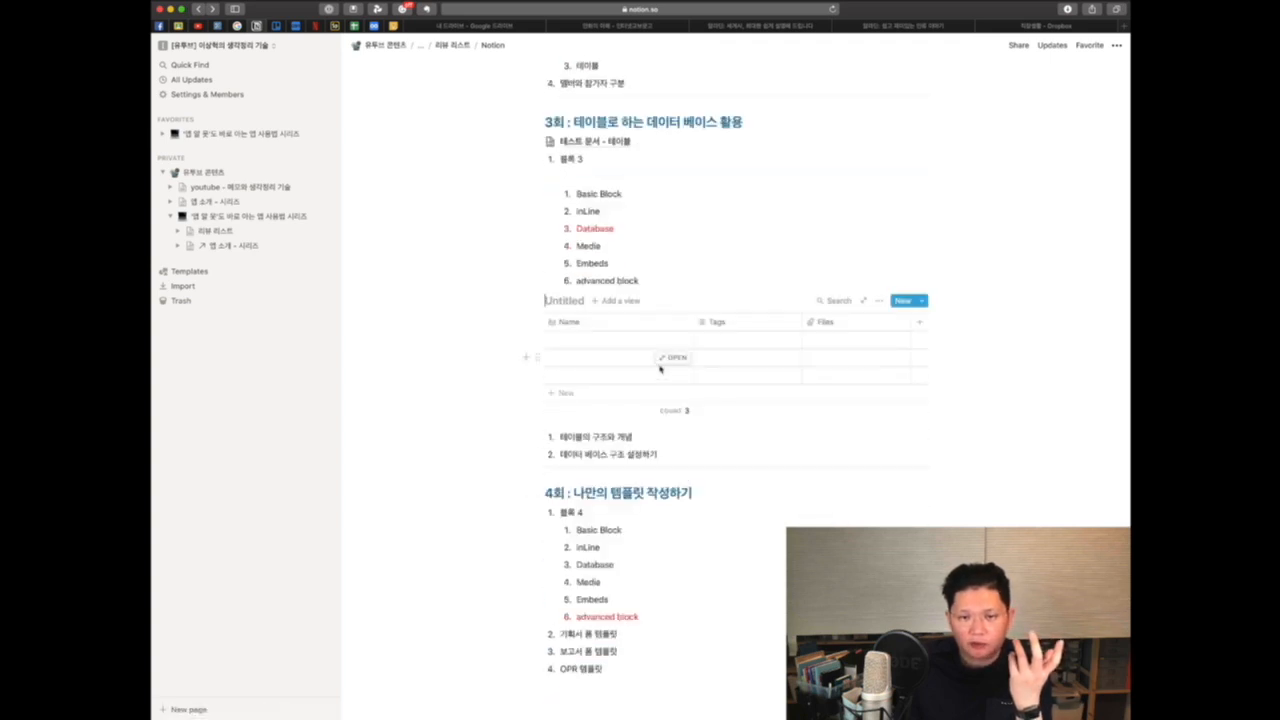
{"action": "left_click", "coordinate": [524, 301]}
{"action": "scroll", "coordinate": [575, 303], "scroll_direction": "down", "scroll_amount": 5}
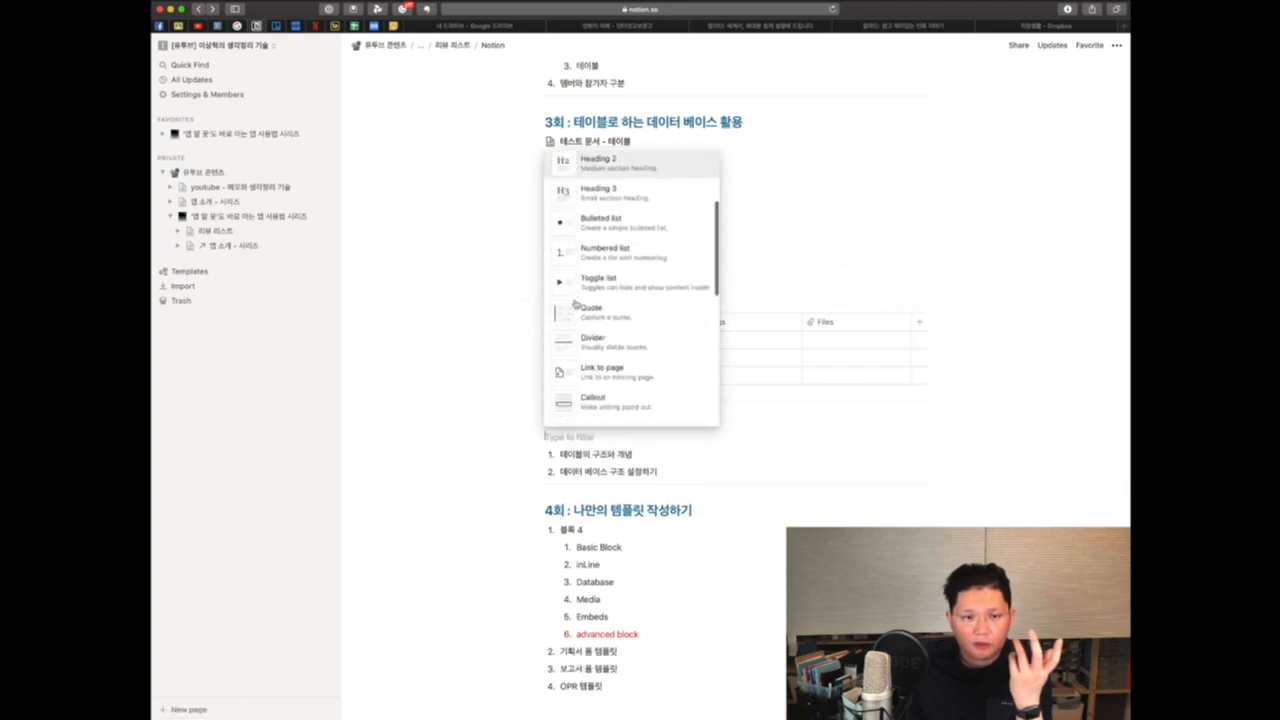
{"action": "scroll", "coordinate": [590, 290], "scroll_direction": "down", "scroll_amount": 6}
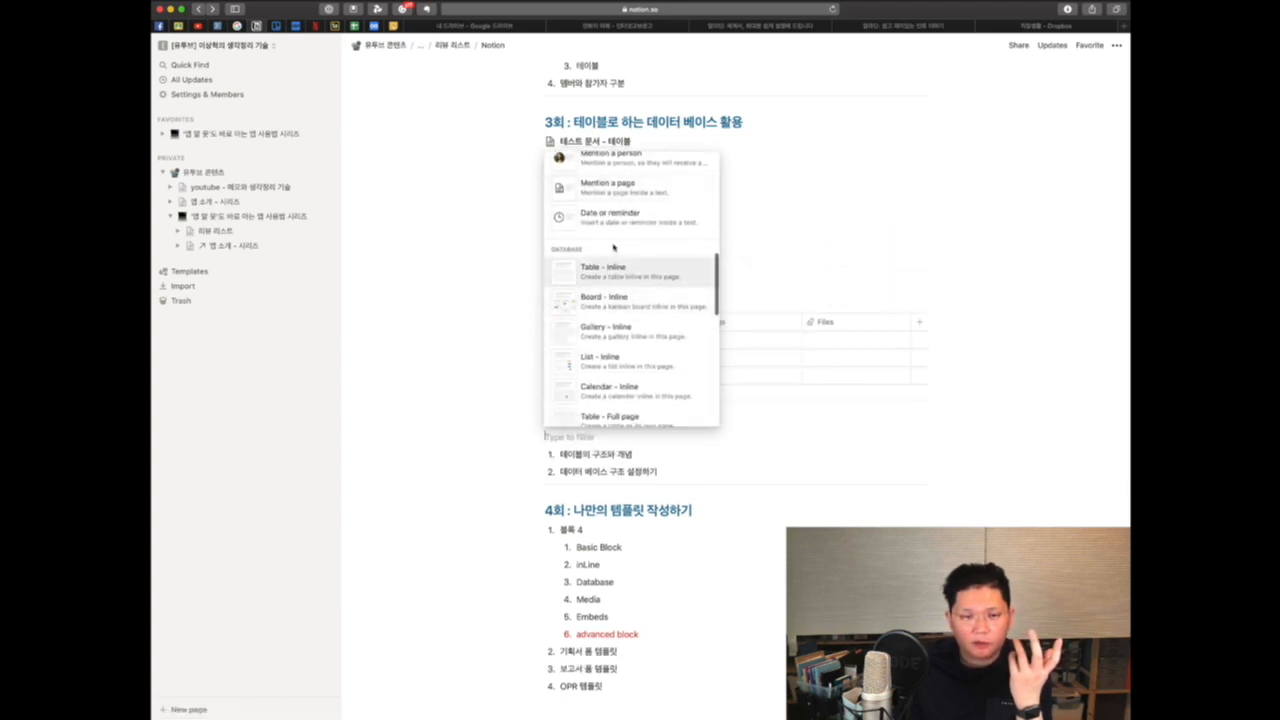
{"action": "scroll", "coordinate": [621, 237], "scroll_direction": "down", "scroll_amount": 6}
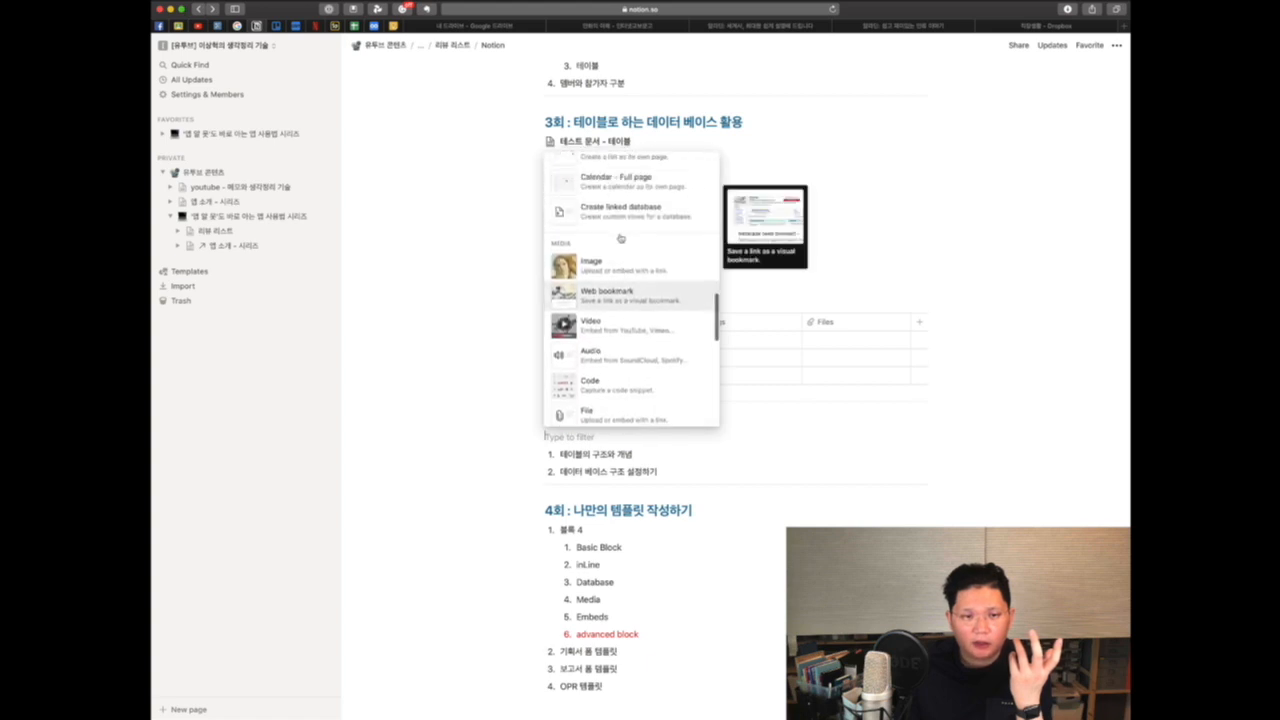
{"action": "scroll", "coordinate": [622, 237], "scroll_direction": "up", "scroll_amount": 5}
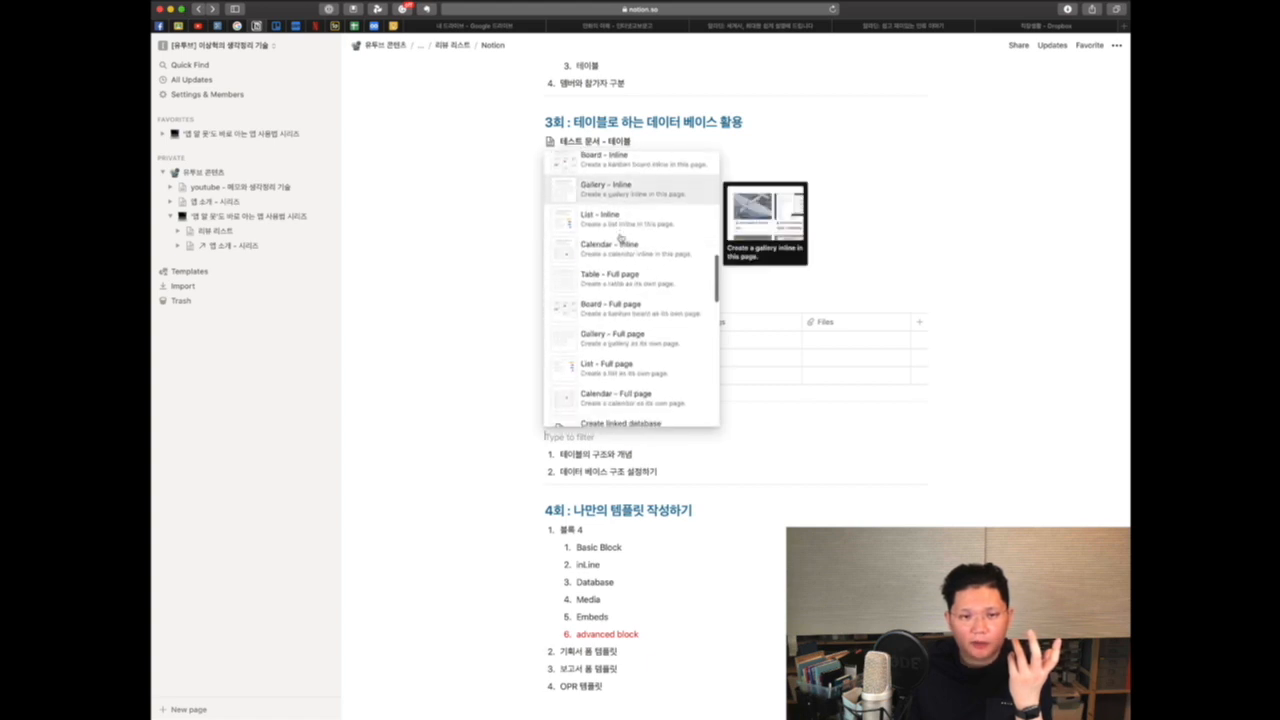
{"action": "scroll", "coordinate": [620, 280], "scroll_direction": "up", "scroll_amount": 2}
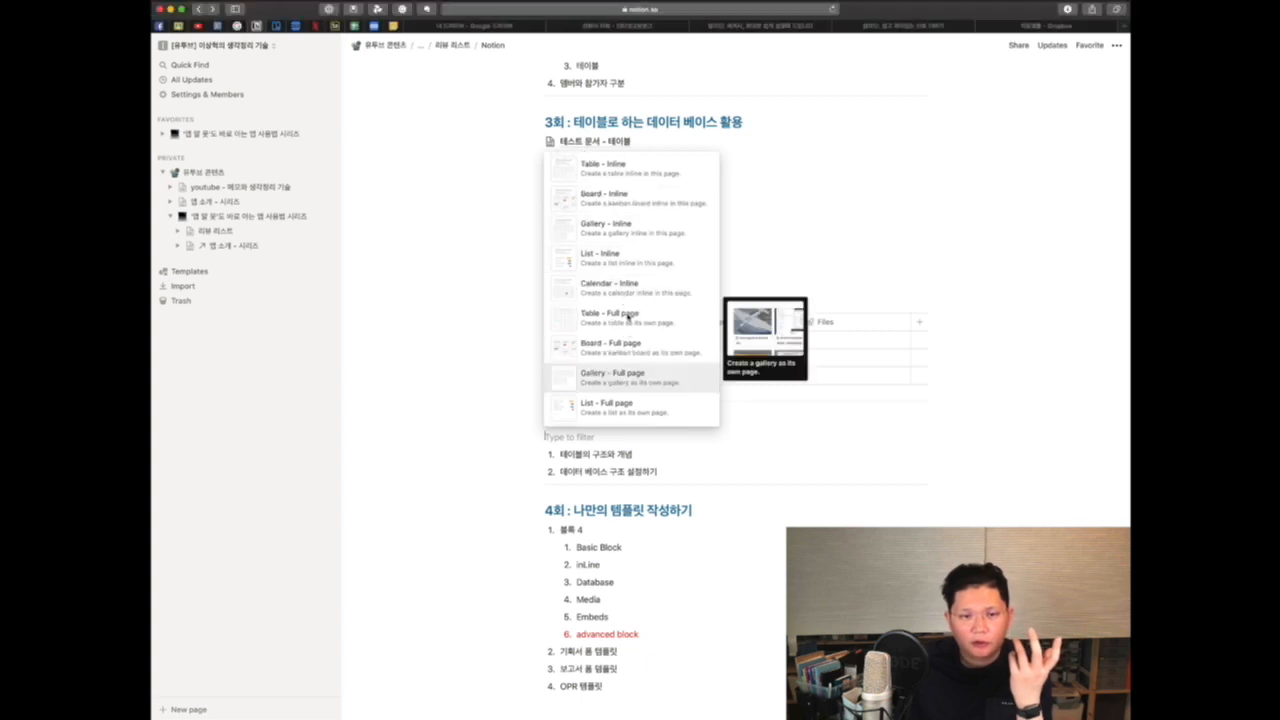
{"action": "left_click", "coordinate": [627, 317]}
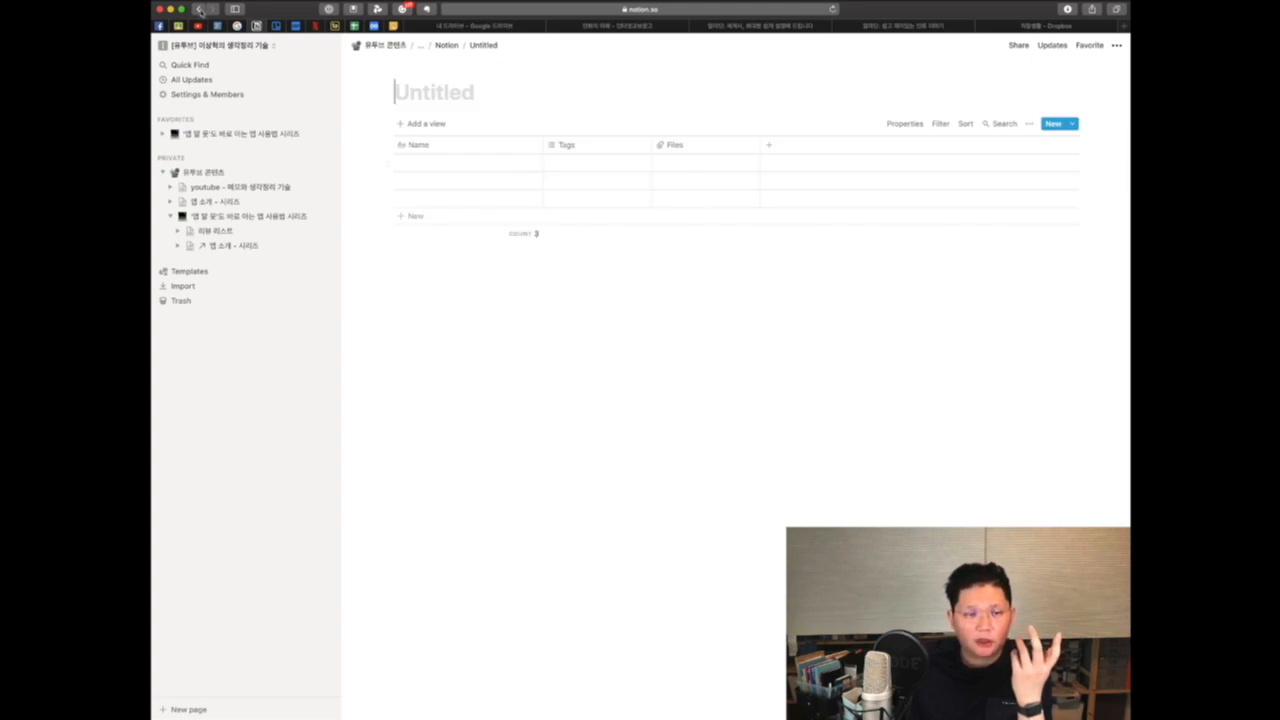
{"action": "left_click", "coordinate": [199, 9]}
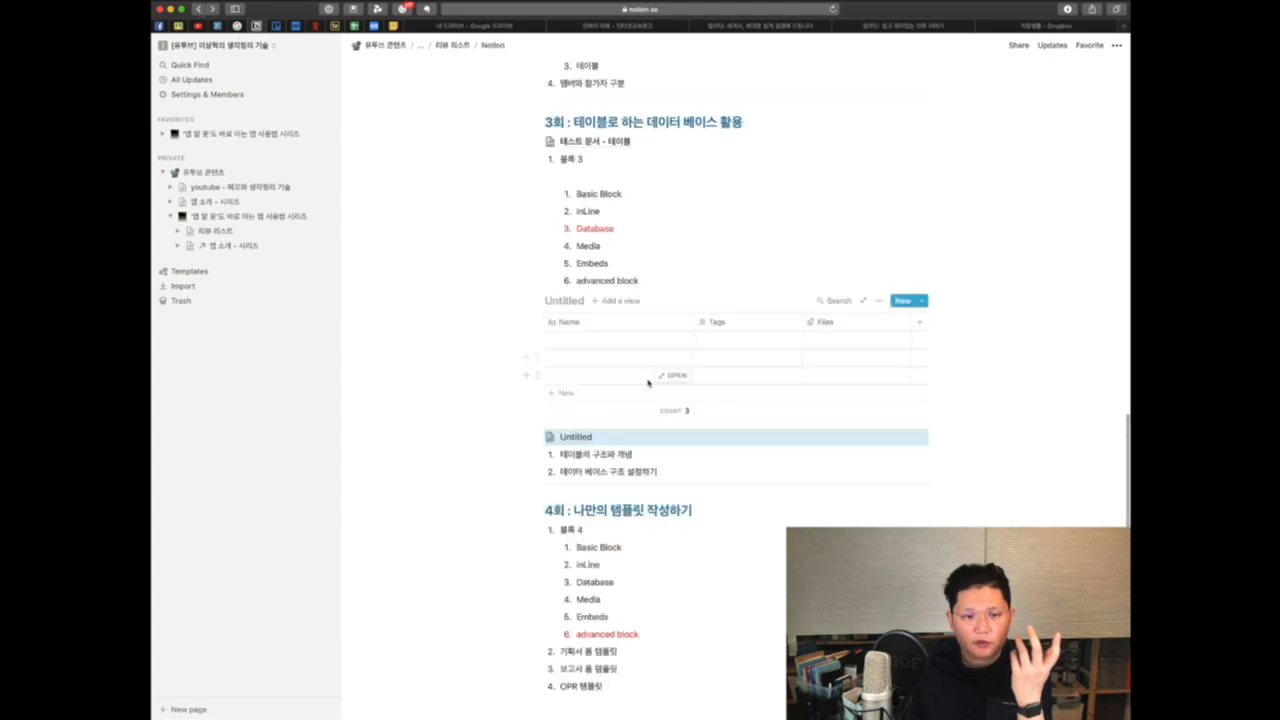
Step: Preview the inline table's Add a view options and close the menu without creating a view
{"action": "scroll", "coordinate": [648, 383], "scroll_direction": "down", "scroll_amount": 2}
{"action": "left_click", "coordinate": [605, 225]}
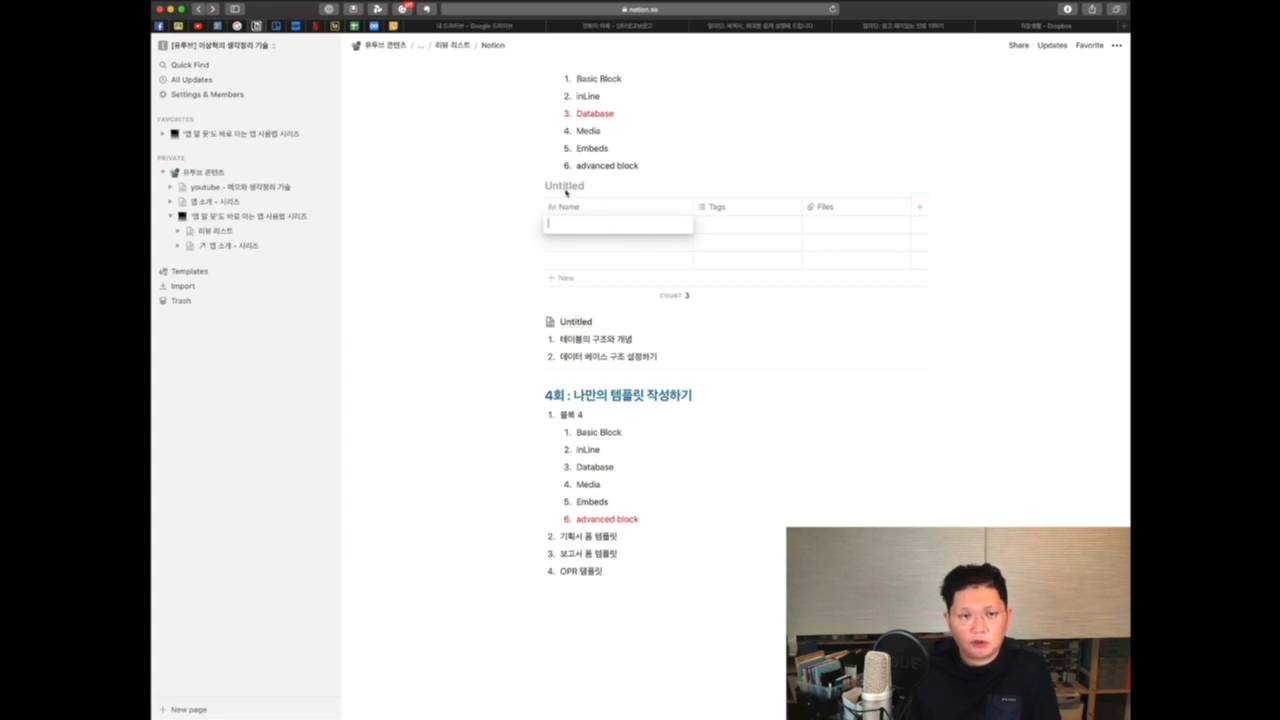
{"action": "key", "text": "Escape"}
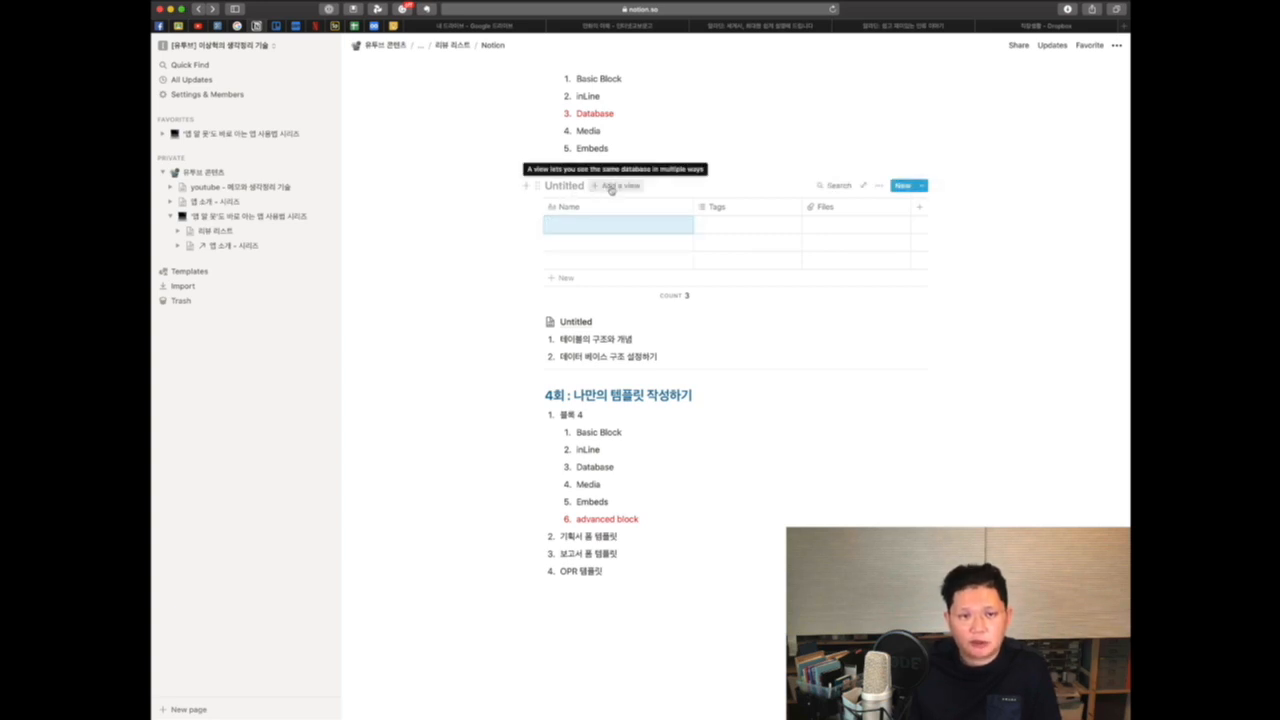
{"action": "left_click", "coordinate": [611, 187]}
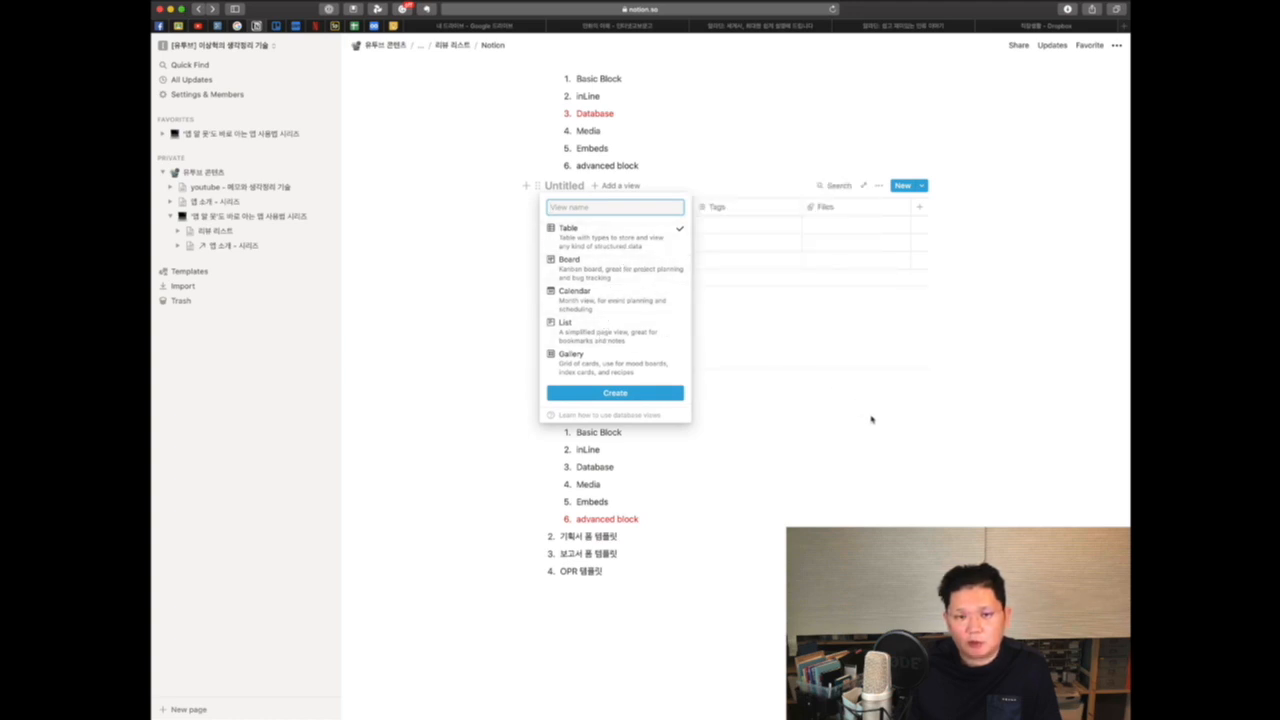
{"action": "left_click", "coordinate": [965, 370]}
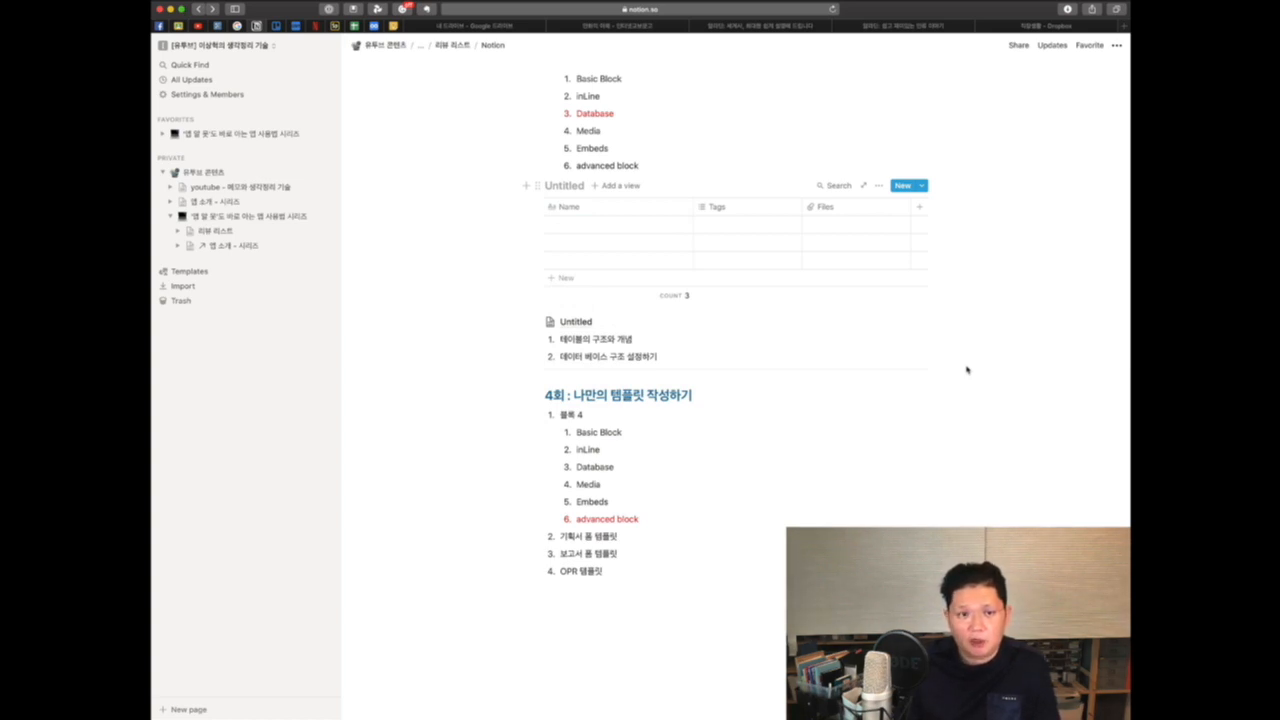
Step: Add a new empty row to the inline table
{"action": "left_click", "coordinate": [562, 280]}
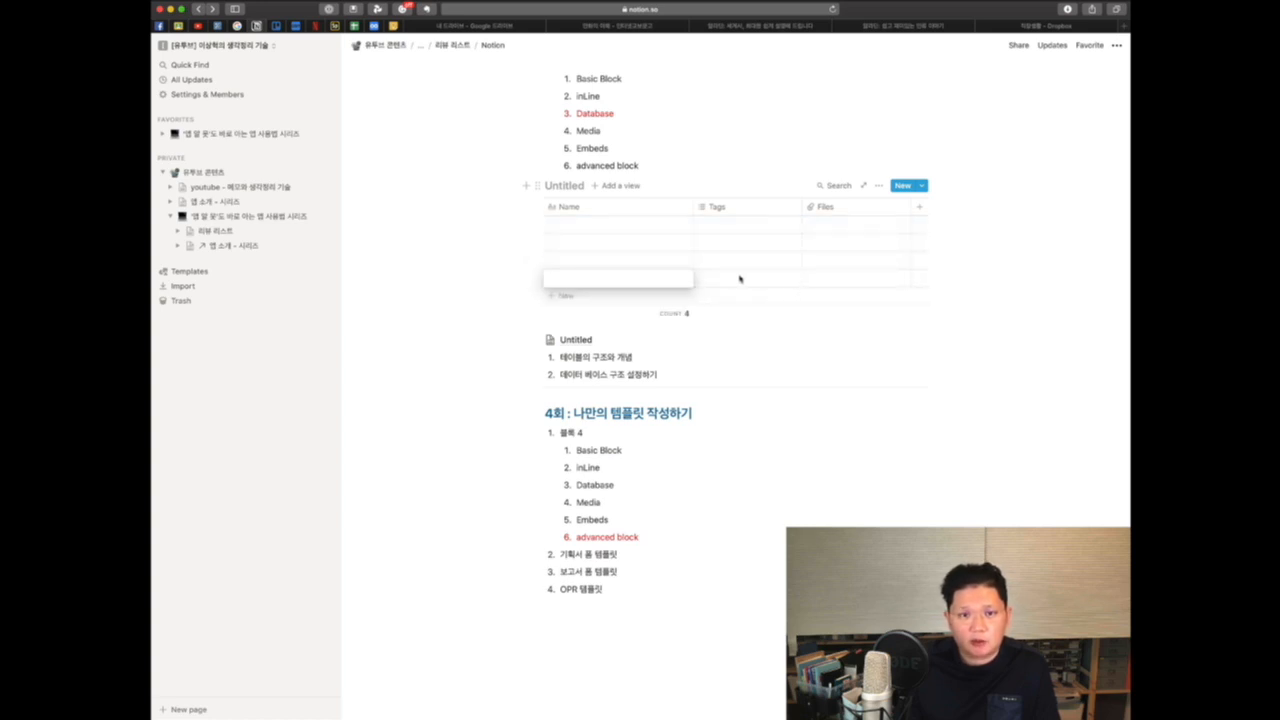
{"action": "key", "text": "Escape"}
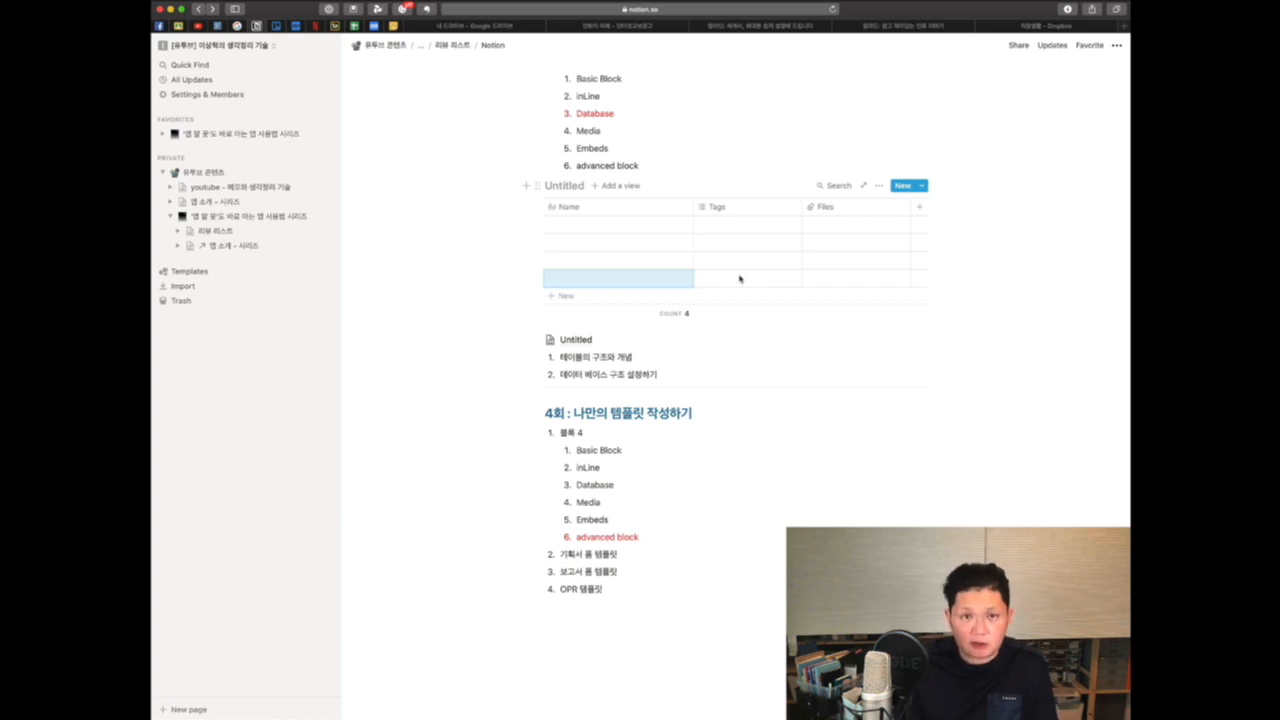
{"action": "left_click", "coordinate": [903, 391]}
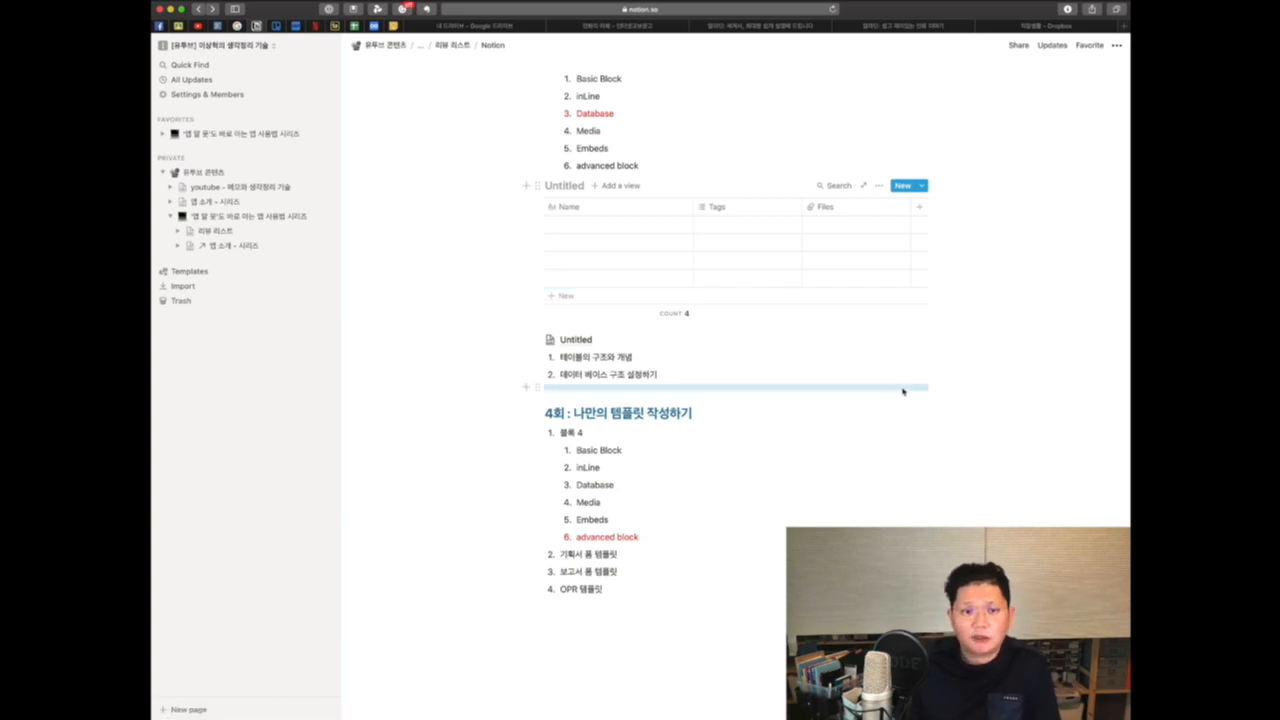
Step: Scroll through the lesson page around the newly added inline table and full-page database
{"action": "scroll", "coordinate": [835, 474], "scroll_direction": "down", "scroll_amount": 2}
{"action": "scroll", "coordinate": [826, 486], "scroll_direction": "up", "scroll_amount": 3}
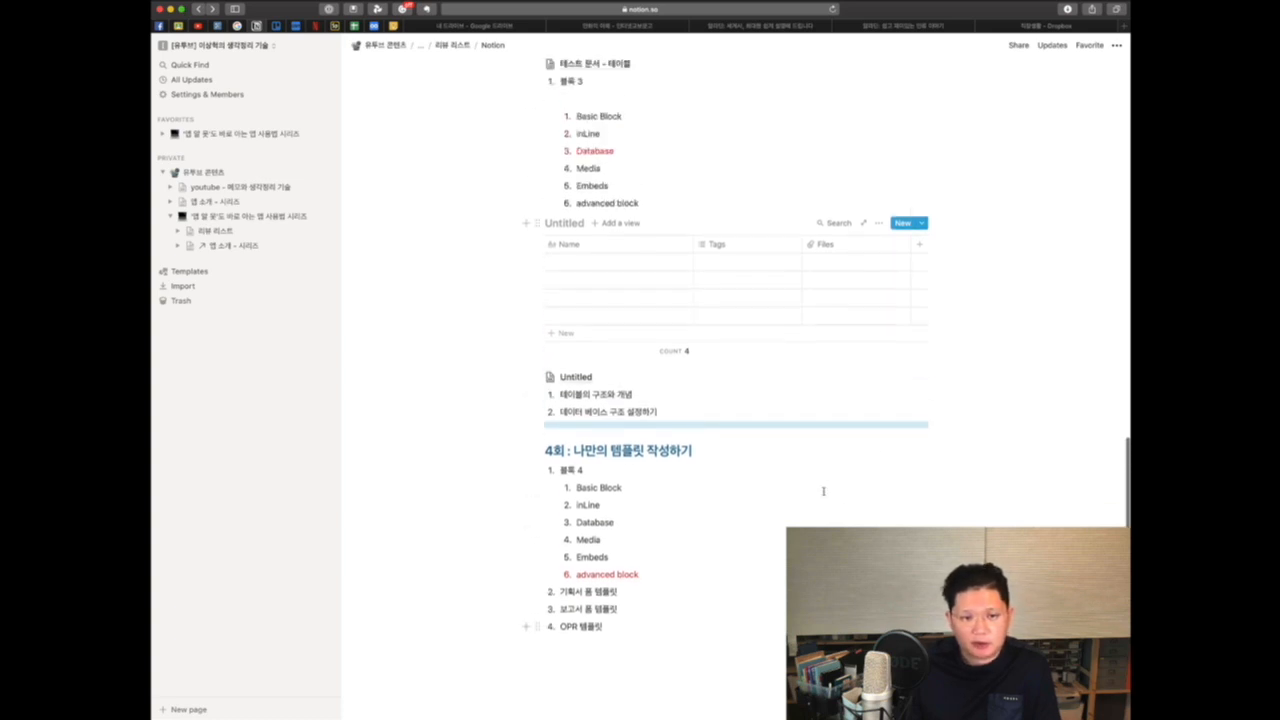
{"action": "scroll", "coordinate": [830, 478], "scroll_direction": "down", "scroll_amount": 2}
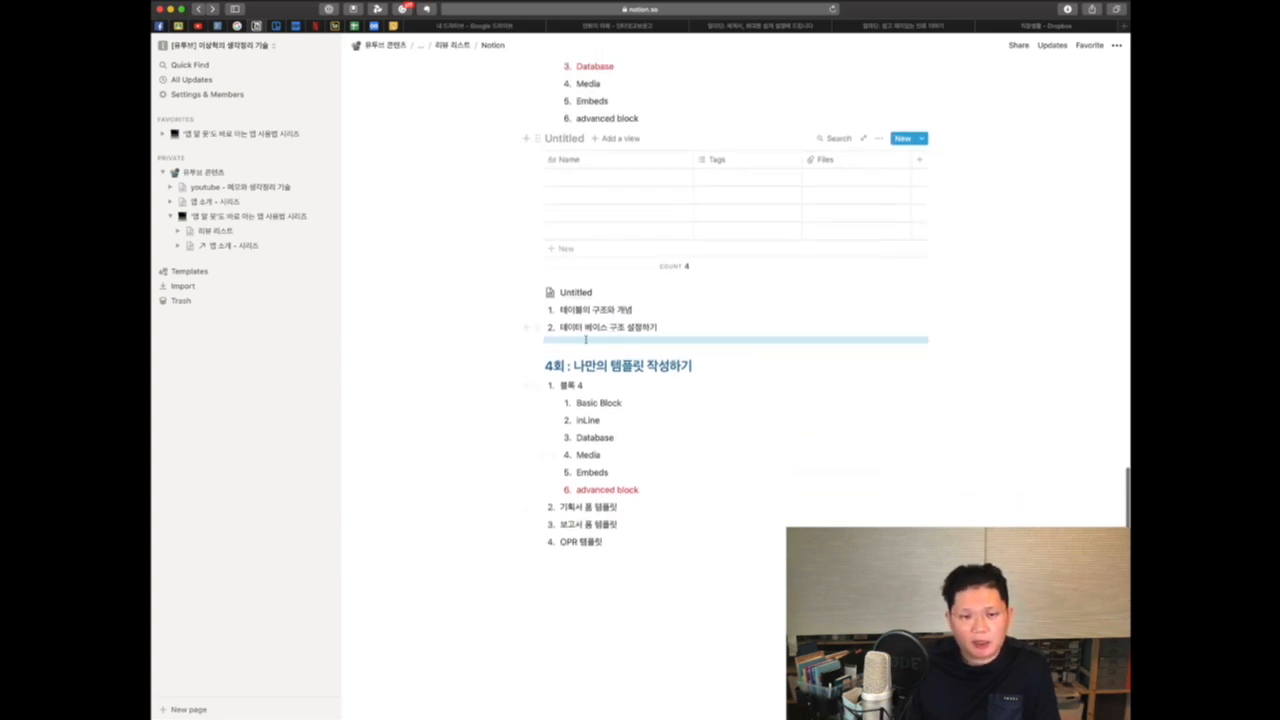
{"action": "scroll", "coordinate": [720, 440], "scroll_direction": "down", "scroll_amount": 1}
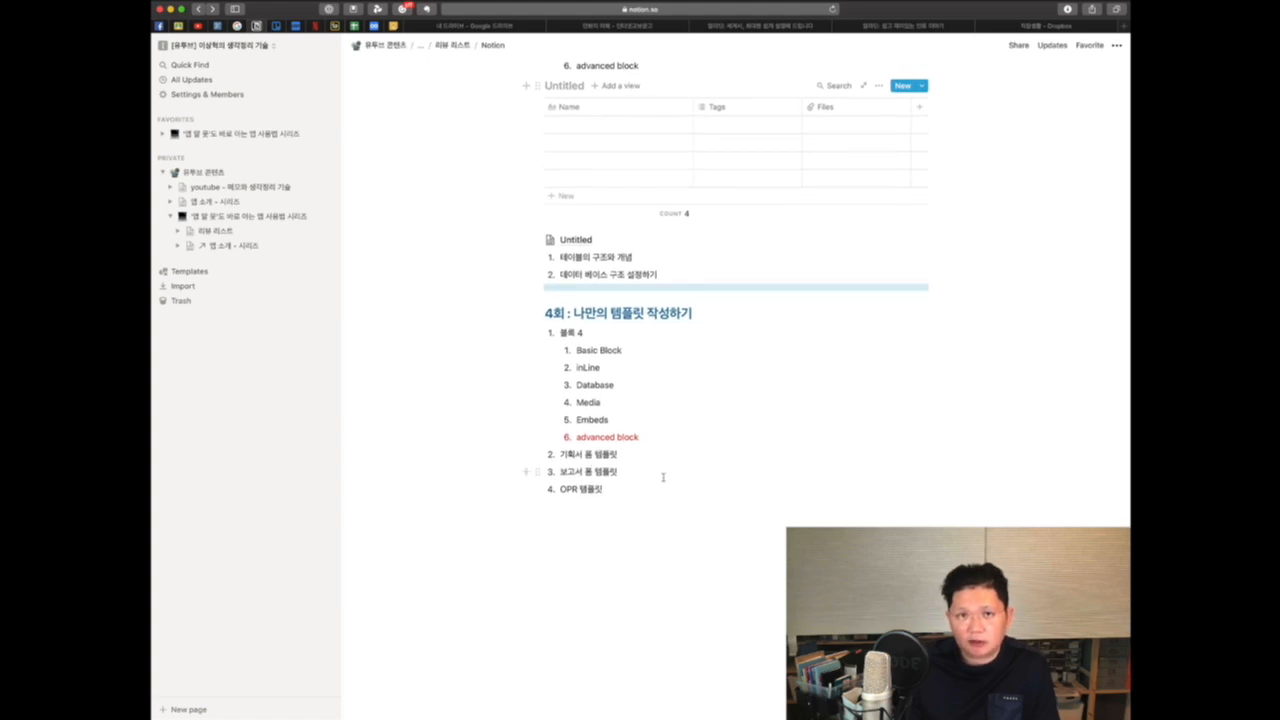
{"action": "scroll", "coordinate": [659, 398], "scroll_direction": "up", "scroll_amount": 1}
{"action": "scroll", "coordinate": [659, 398], "scroll_direction": "down", "scroll_amount": 1}
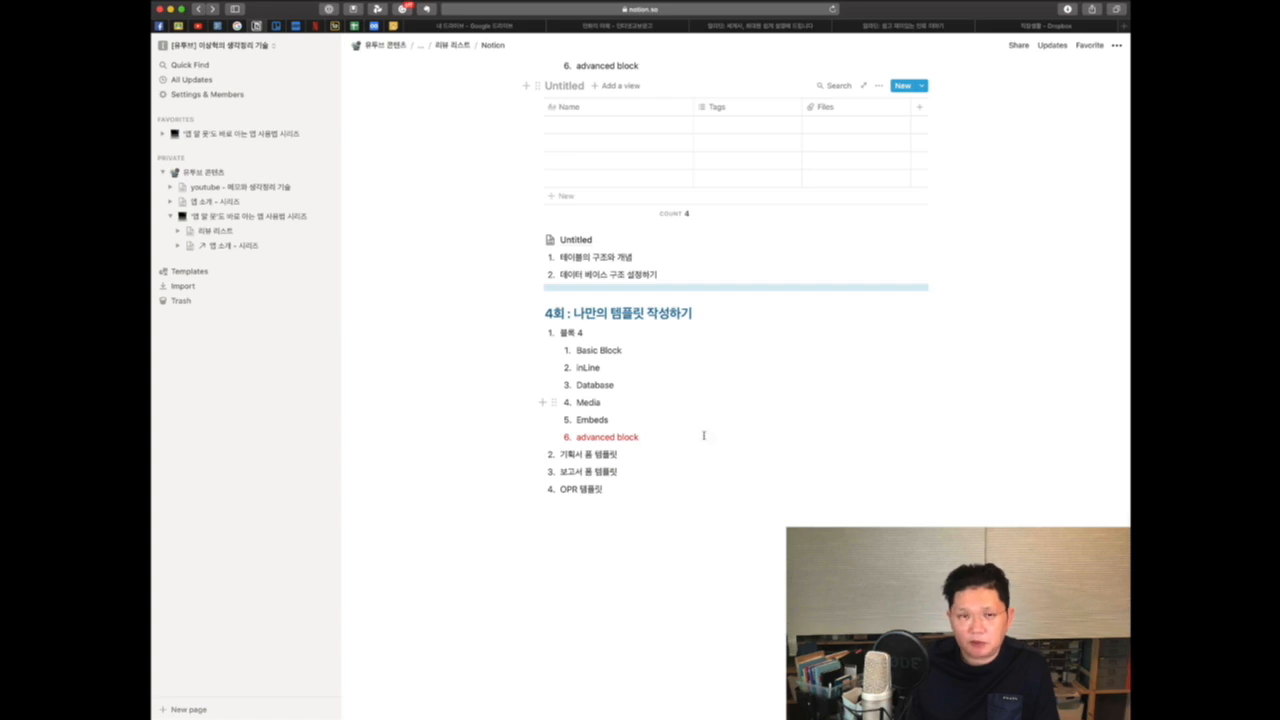
{"action": "scroll", "coordinate": [771, 484], "scroll_direction": "up", "scroll_amount": 15}
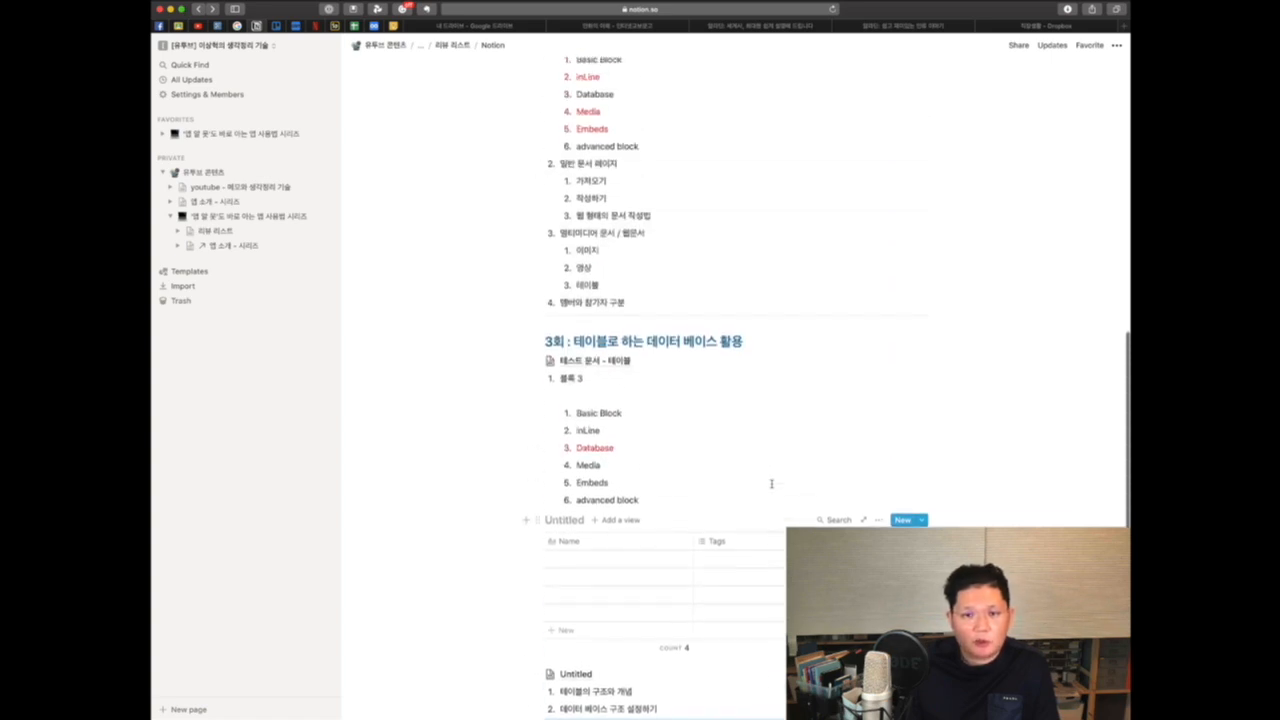
{"action": "scroll", "coordinate": [771, 484], "scroll_direction": "down", "scroll_amount": 8}
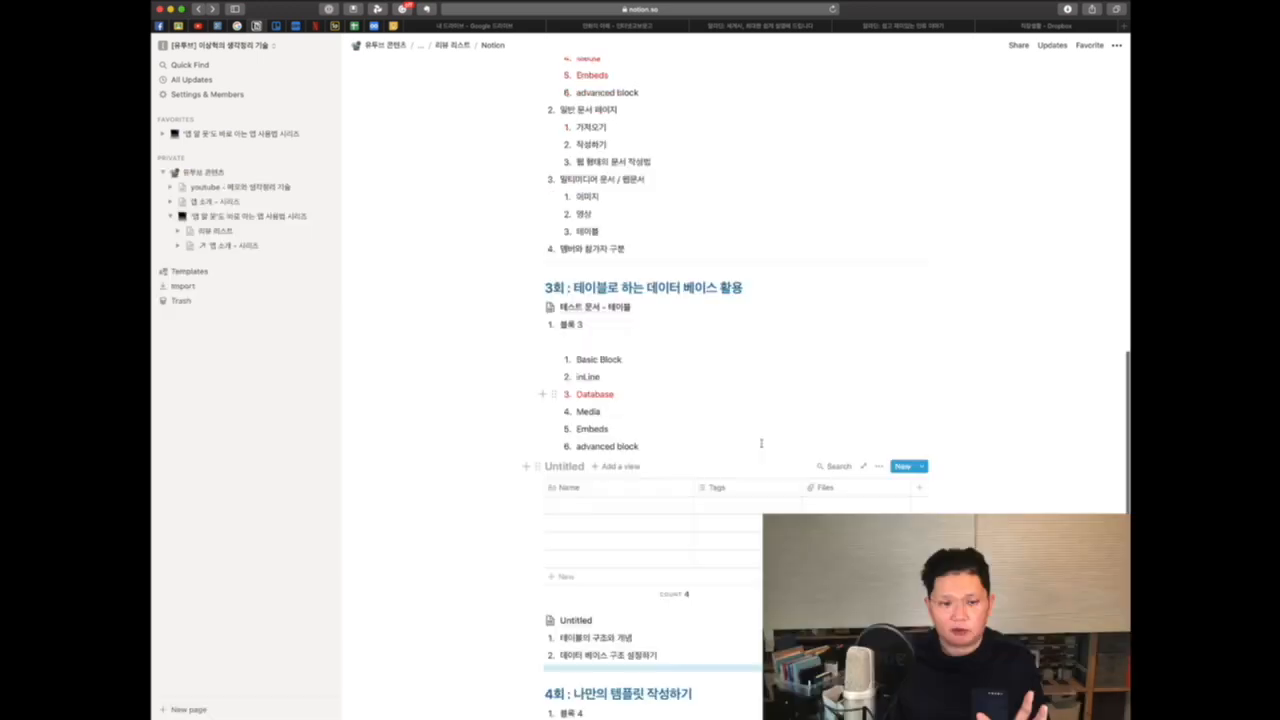
Step: Open a row of the inline table as a page and add two new properties to it
{"action": "scroll", "coordinate": [580, 487], "scroll_direction": "down", "scroll_amount": 1}
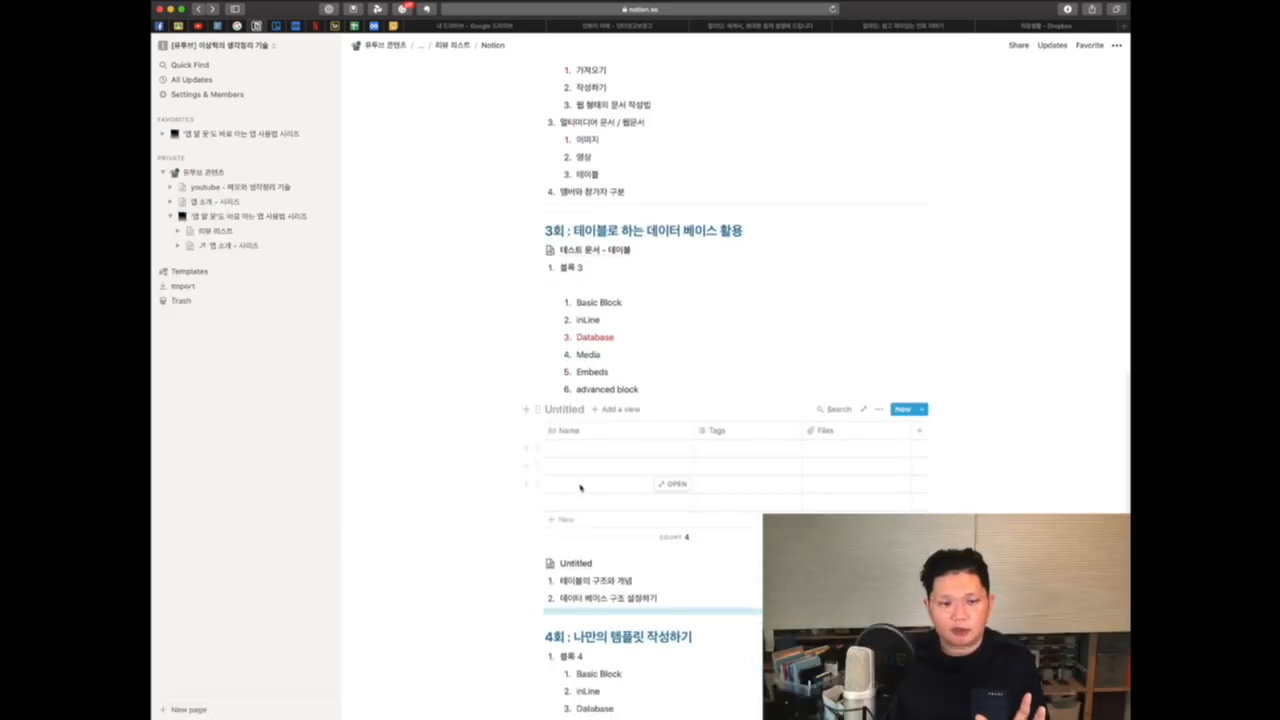
{"action": "left_click", "coordinate": [670, 450]}
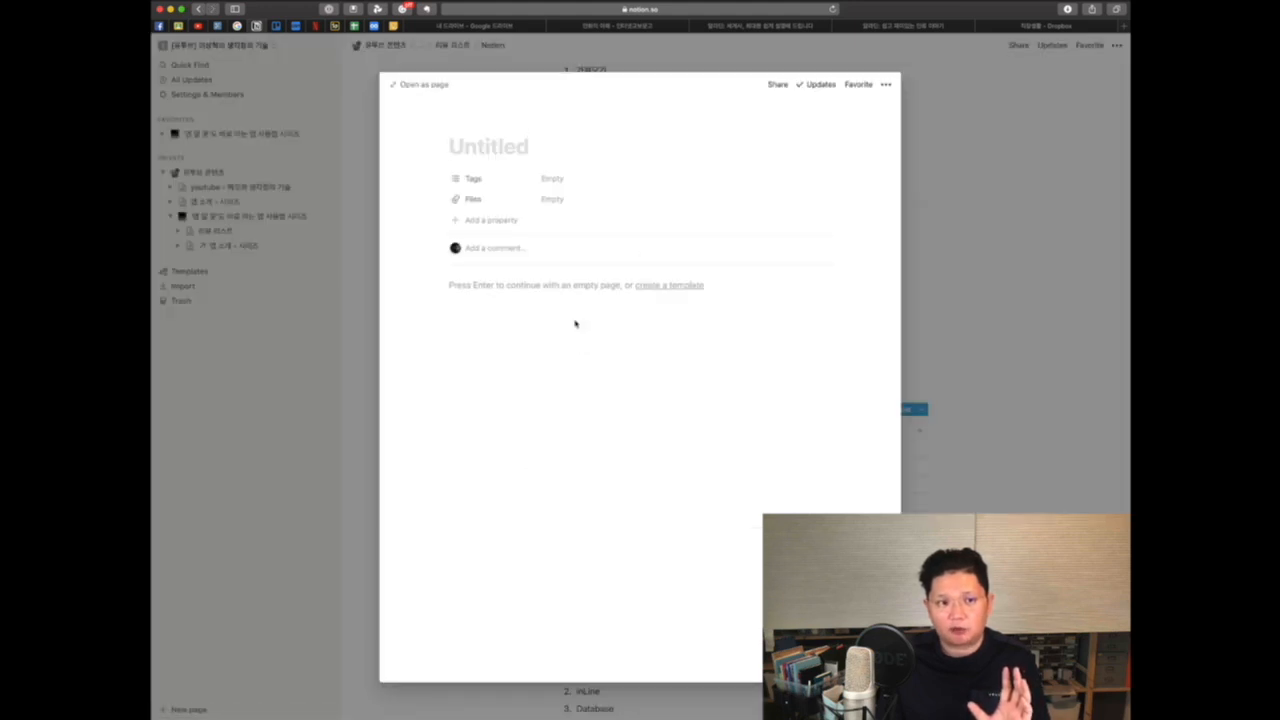
{"action": "left_click", "coordinate": [491, 220]}
{"action": "left_click", "coordinate": [655, 243]}
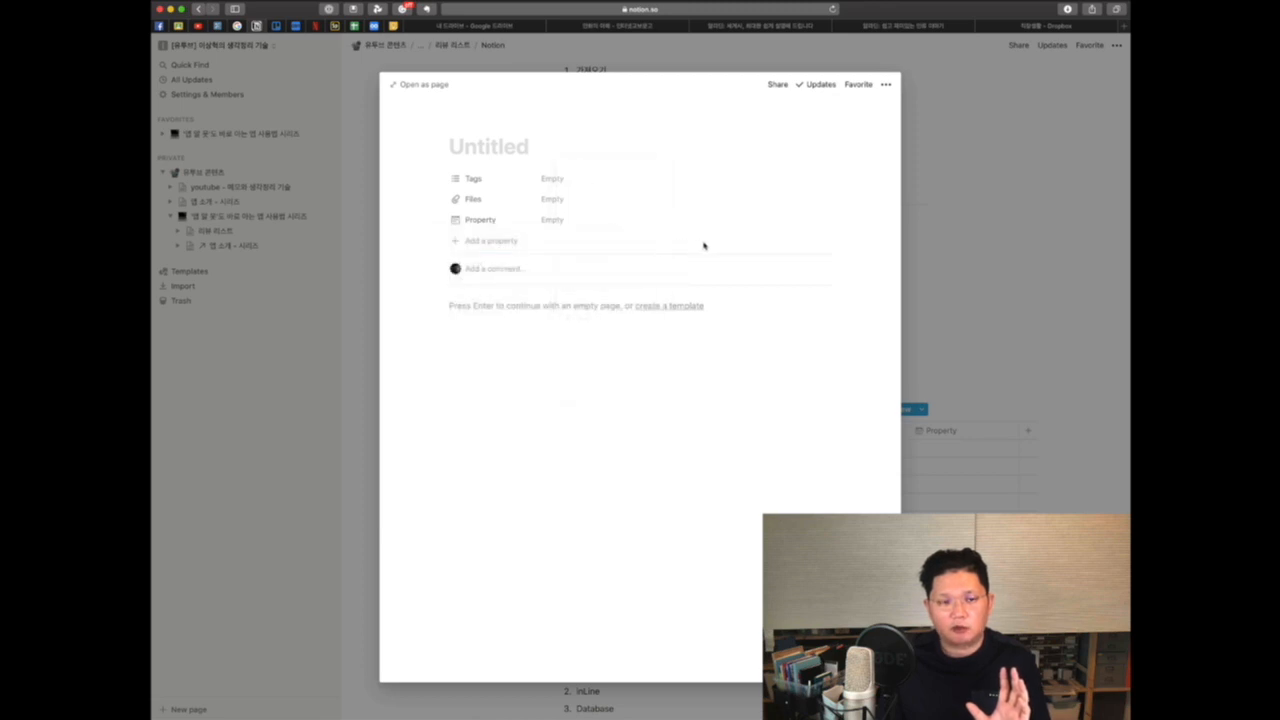
{"action": "left_click", "coordinate": [480, 242]}
{"action": "left_click", "coordinate": [706, 266]}
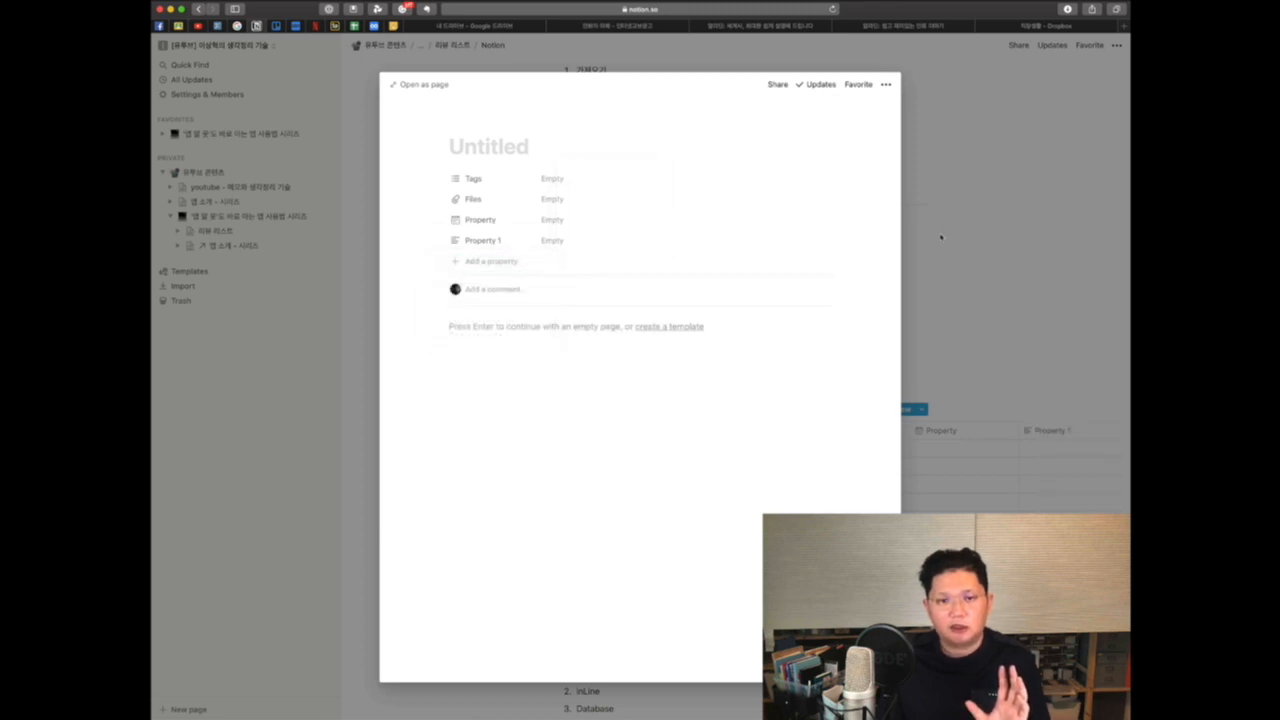
{"action": "left_click", "coordinate": [943, 237]}
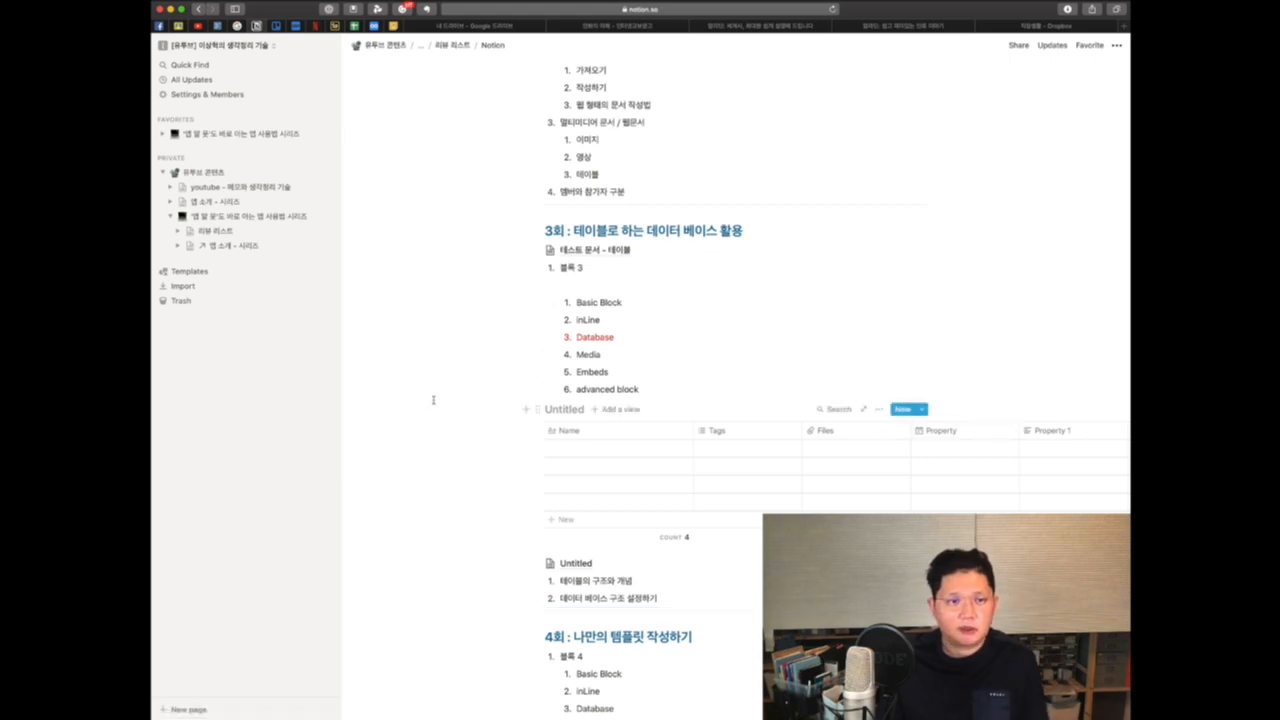
{"action": "scroll", "coordinate": [428, 400], "scroll_direction": "down", "scroll_amount": 2}
{"action": "scroll", "coordinate": [431, 400], "scroll_direction": "up", "scroll_amount": 15}
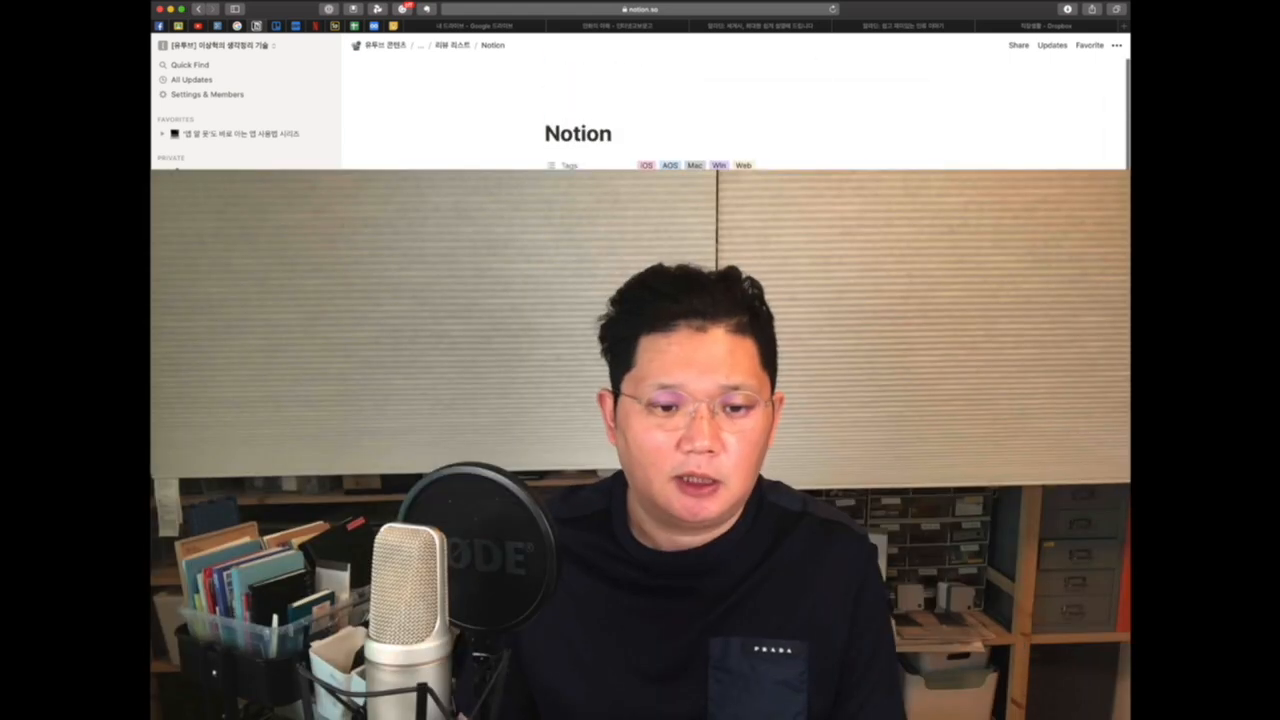
{"action": "scroll", "coordinate": [433, 400], "scroll_direction": "down", "scroll_amount": 10}
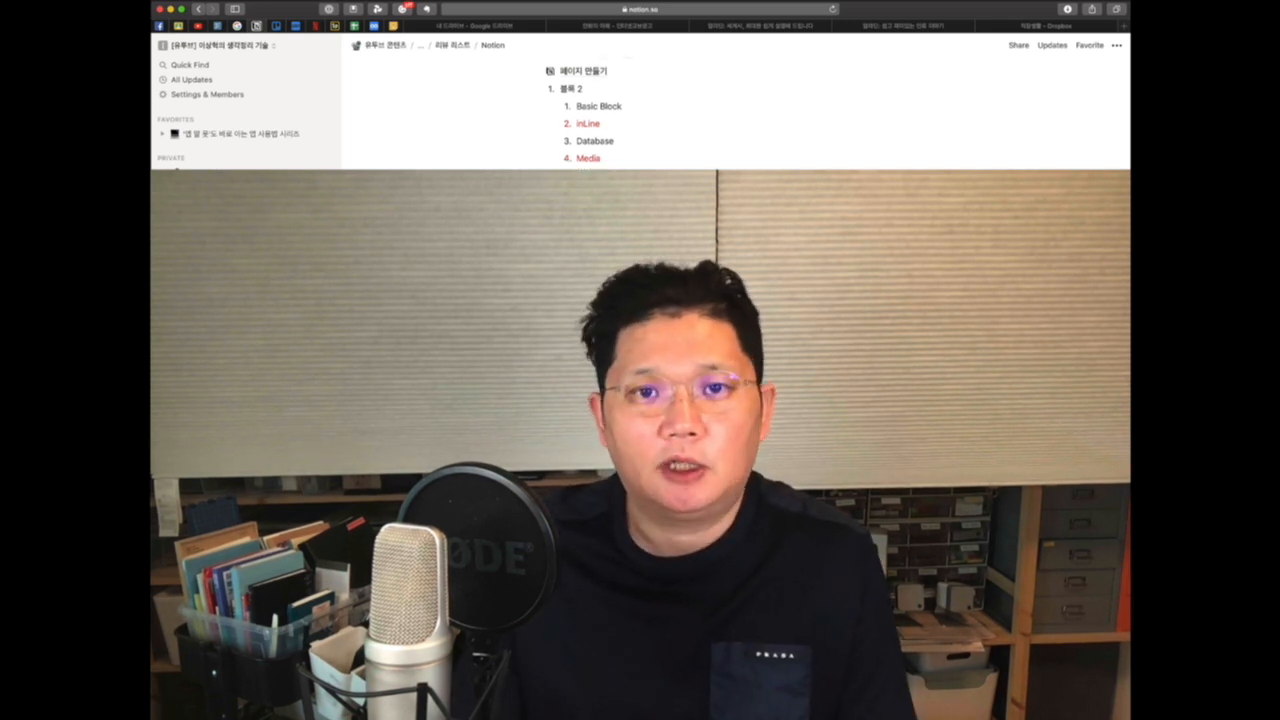
{"action": "scroll", "coordinate": [913, 154], "scroll_direction": "up", "scroll_amount": 10}
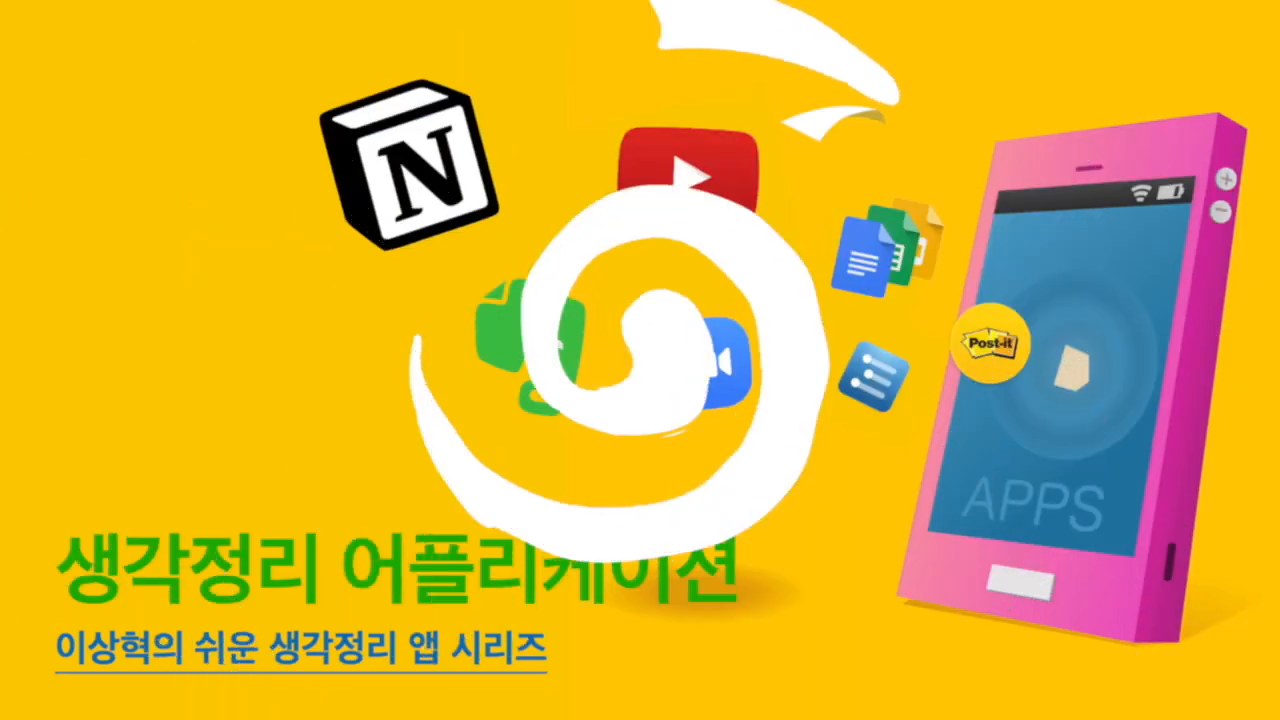